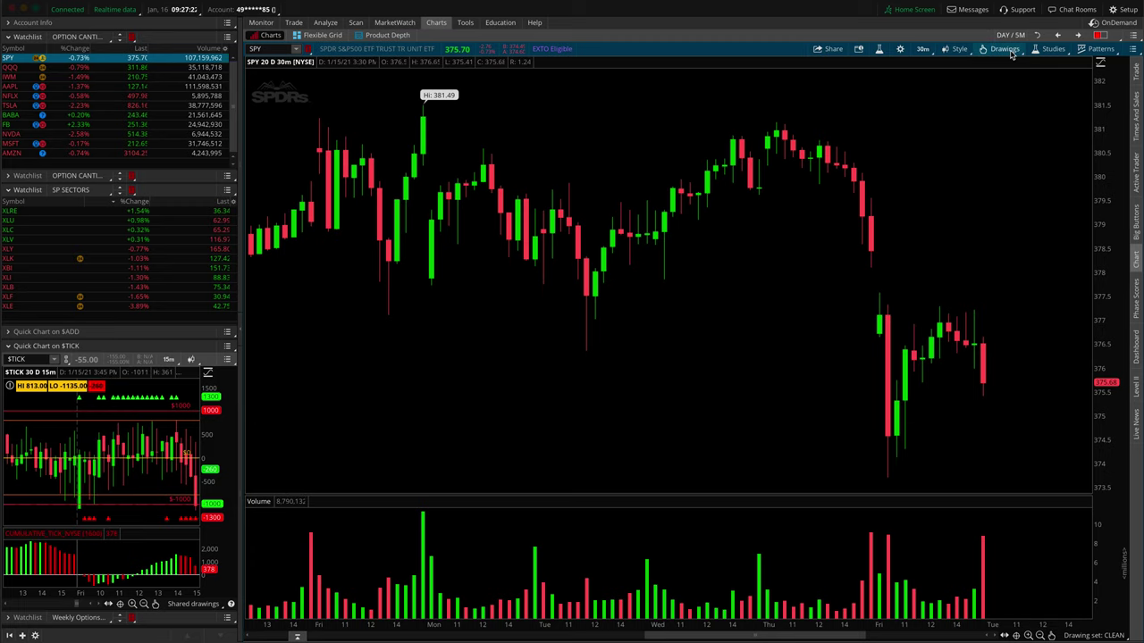
Display the palette of available drawing tools for the SPY chart
left_click(1011, 52)
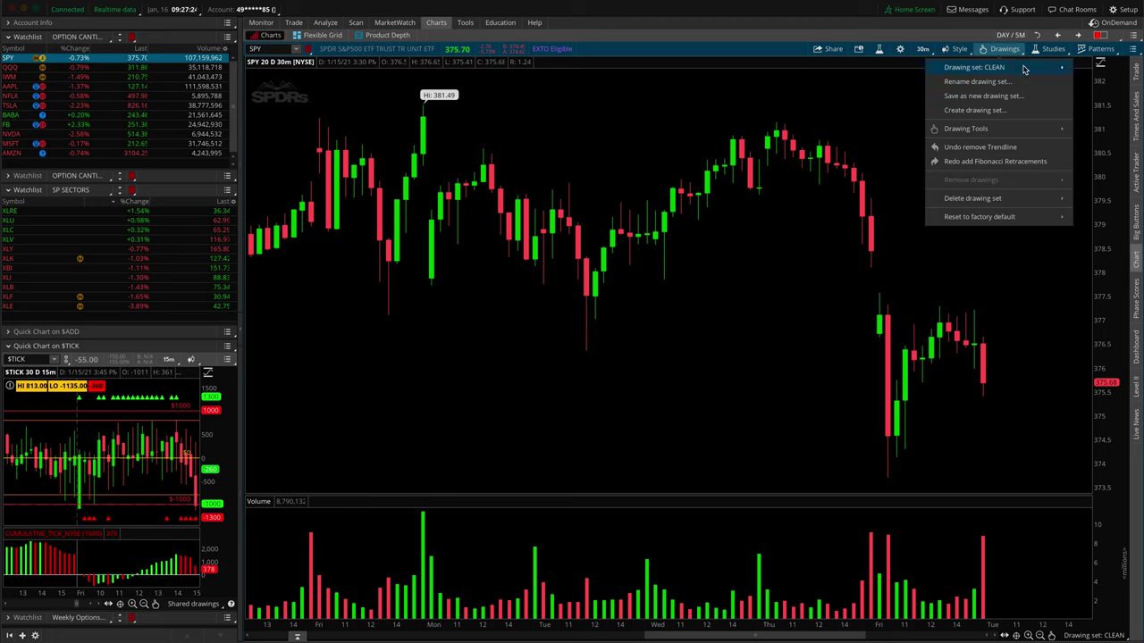
mouse_move(988, 133)
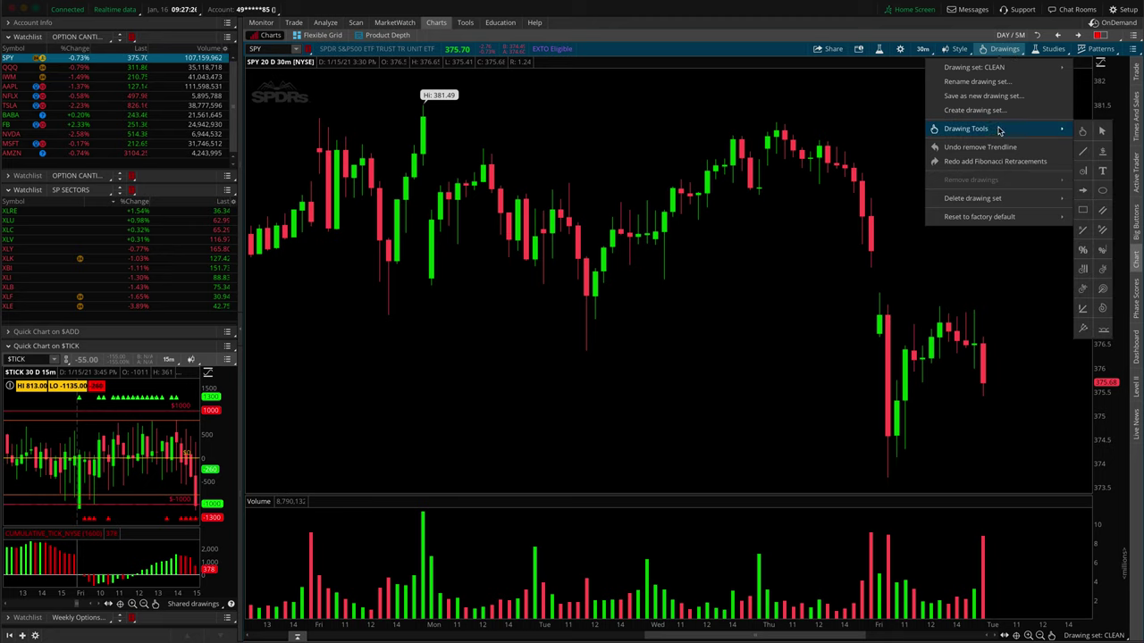
left_click_drag(1070, 119, 1119, 349)
left_click(1004, 367)
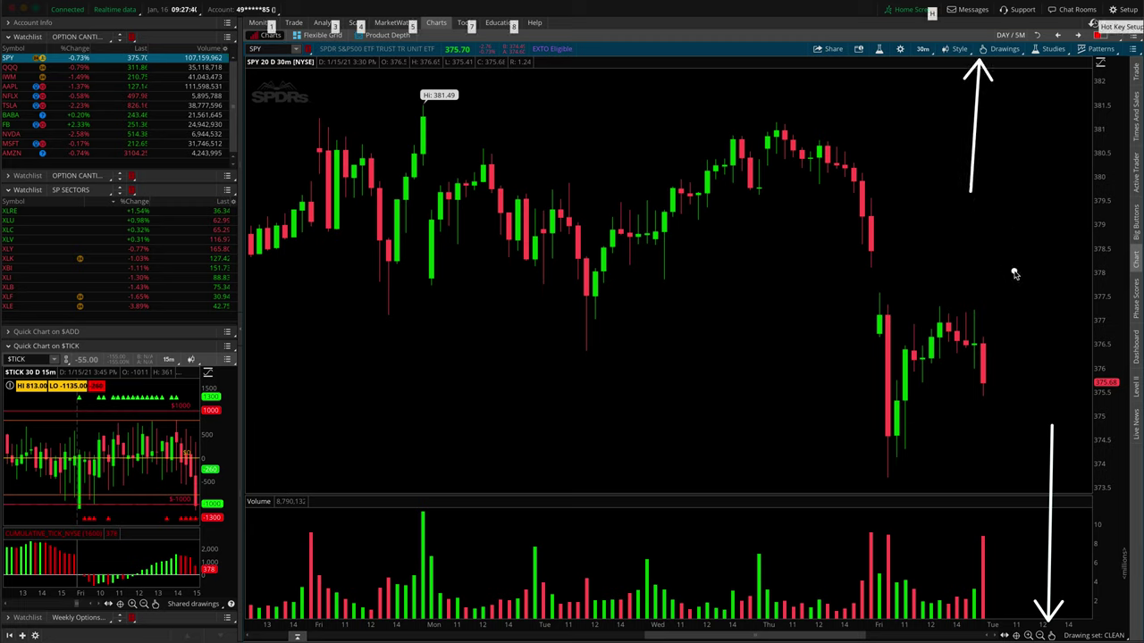
left_click(1052, 635)
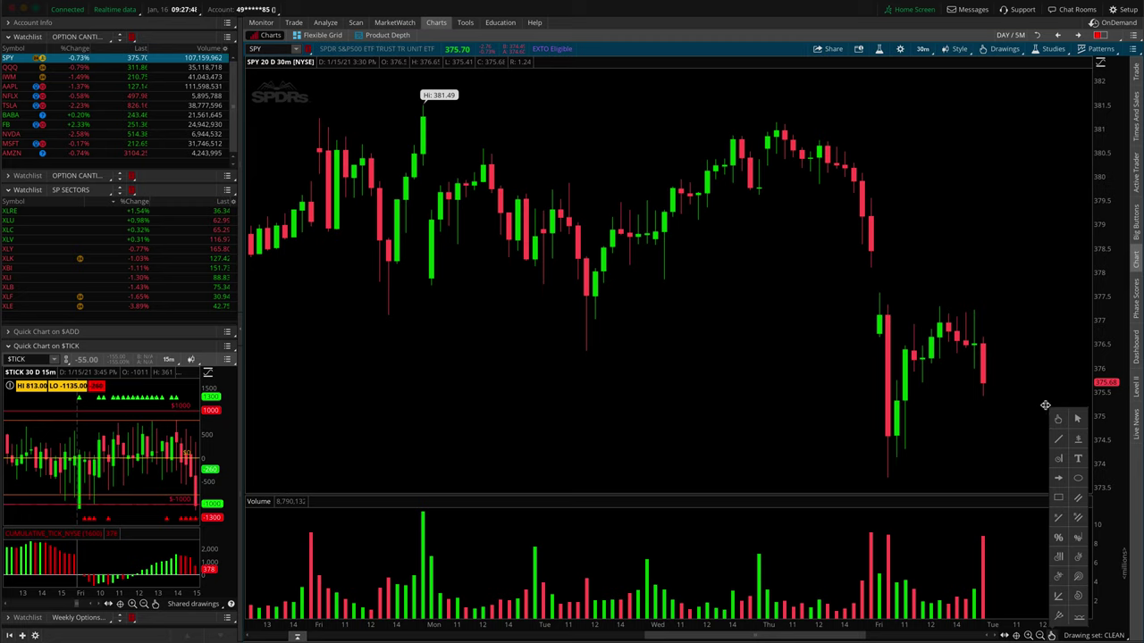
left_click_drag(1046, 404, 1092, 454)
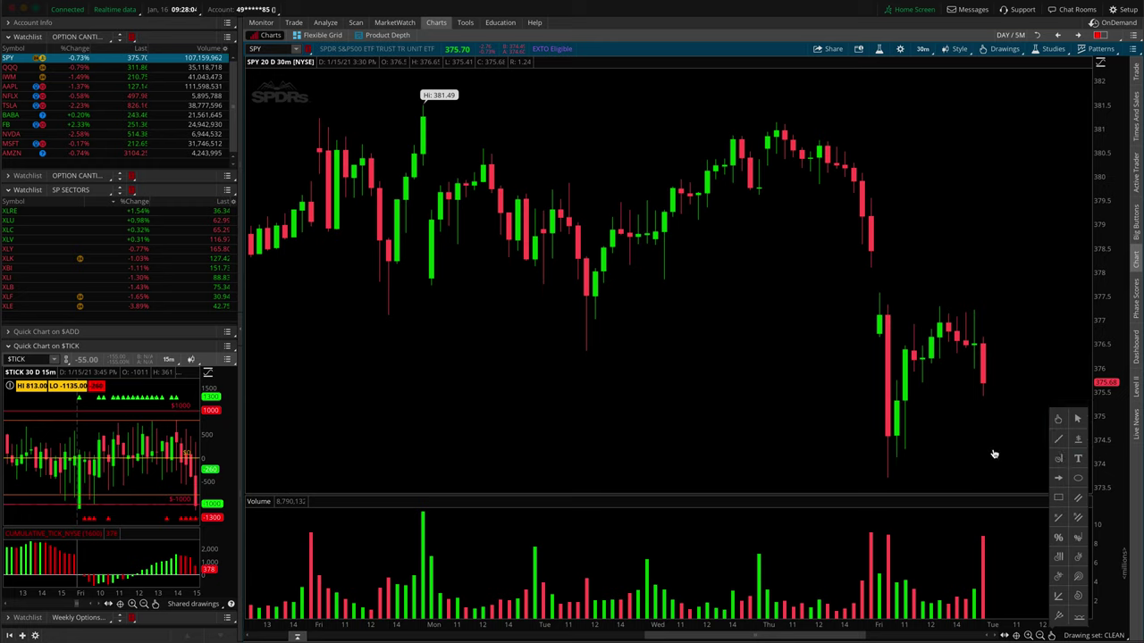
Activate the Pan tool and slide the SPY chart back and forth through time
left_click(1059, 420)
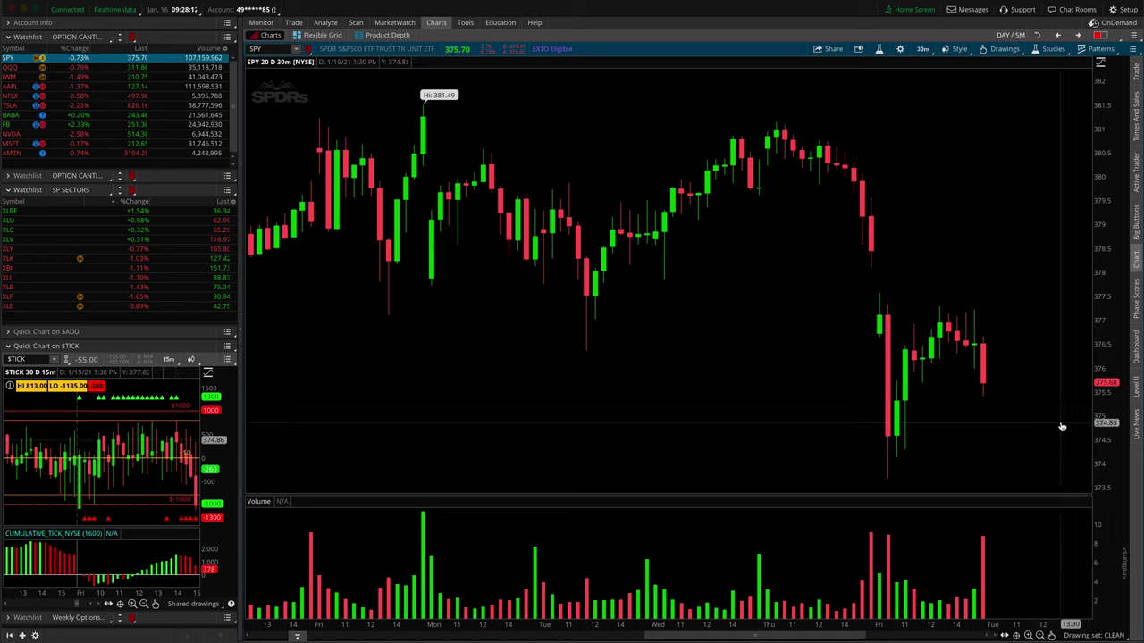
left_click_drag(970, 291, 1017, 271)
left_click_drag(739, 328, 974, 320)
mouse_move(645, 359)
left_mouse_down()
mouse_move(914, 363)
mouse_move(641, 362)
left_mouse_up()
left_click_drag(879, 362, 689, 363)
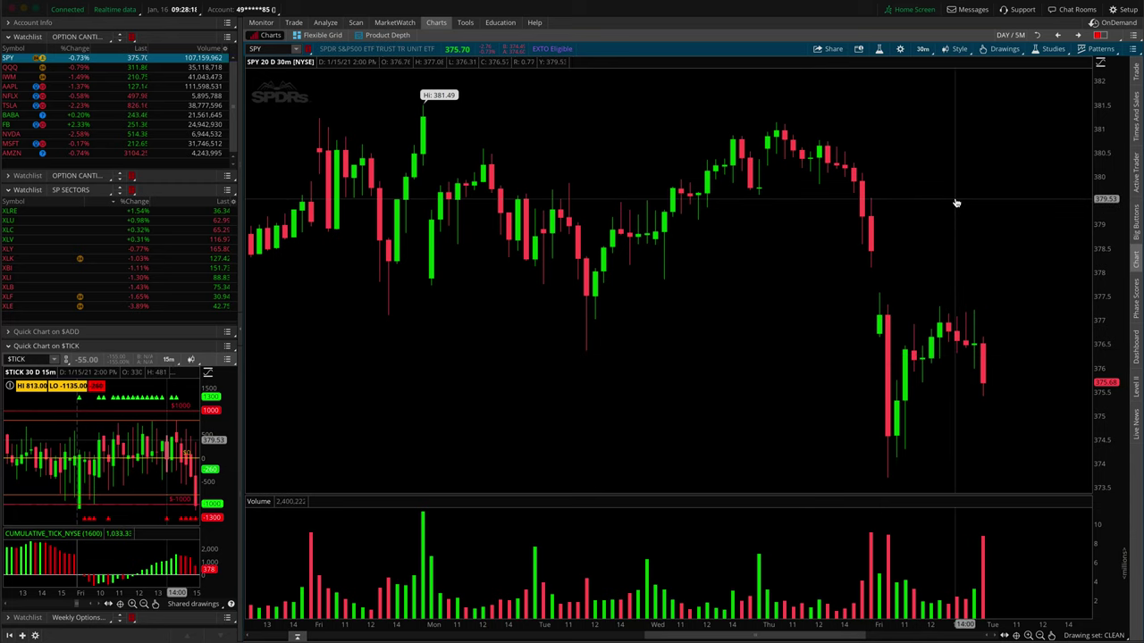
left_click_drag(955, 202, 956, 270)
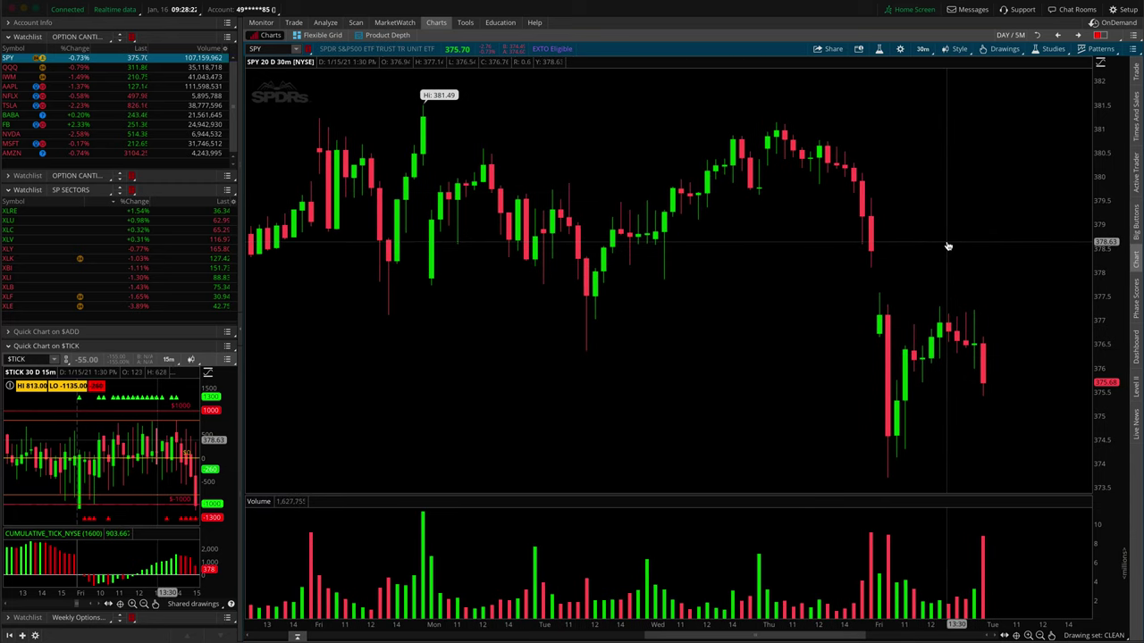
mouse_move(948, 204)
left_mouse_down()
mouse_move(950, 223)
mouse_move(950, 194)
left_mouse_up()
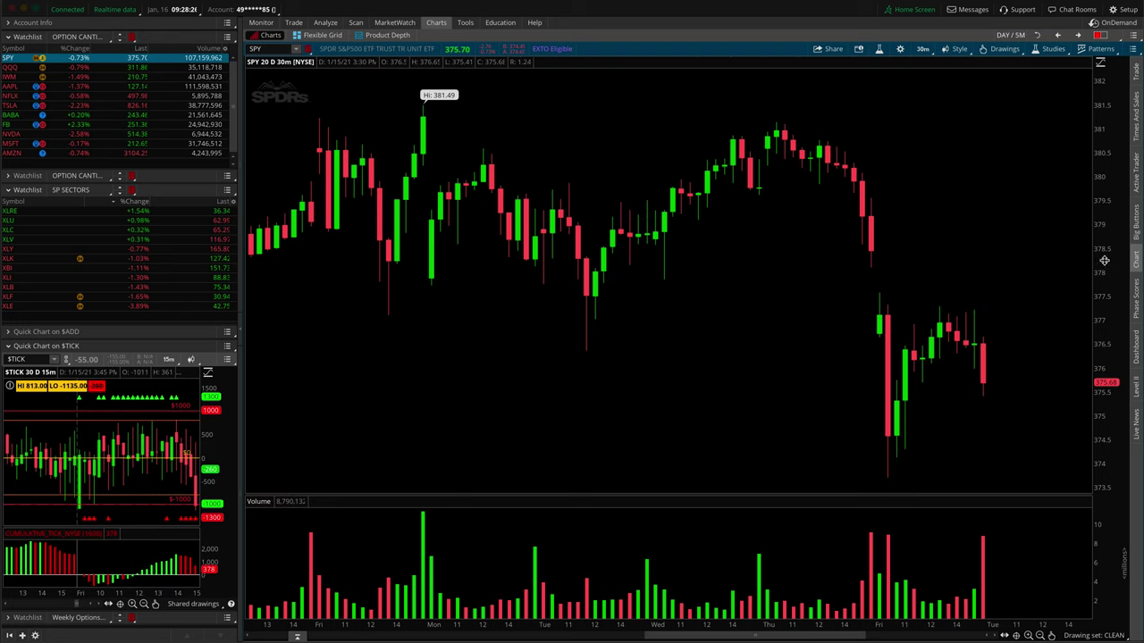
left_click_drag(755, 184, 974, 192)
left_click_drag(685, 221, 1010, 220)
mouse_move(557, 223)
left_mouse_down()
mouse_move(720, 206)
mouse_move(893, 210)
mouse_move(465, 211)
left_mouse_up()
mouse_move(870, 229)
left_mouse_down()
mouse_move(679, 228)
mouse_move(694, 228)
left_mouse_up()
left_click_drag(838, 223, 679, 214)
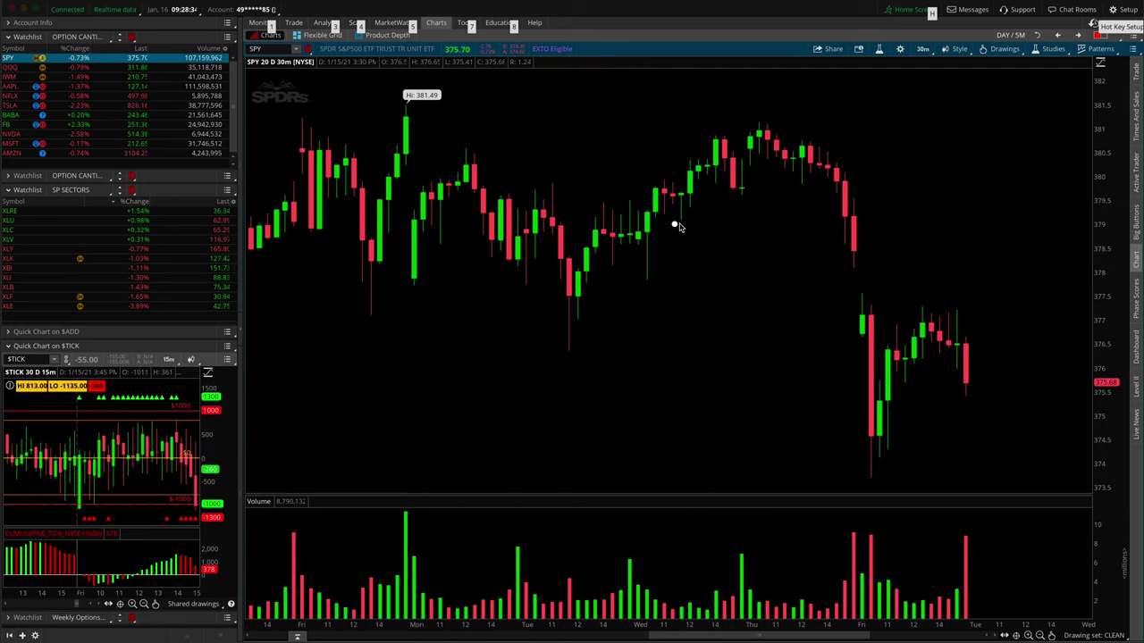
Pan the SPY chart freely in all directions under Manual price axis scaling, and restore Auto scaling
left_click(1100, 64)
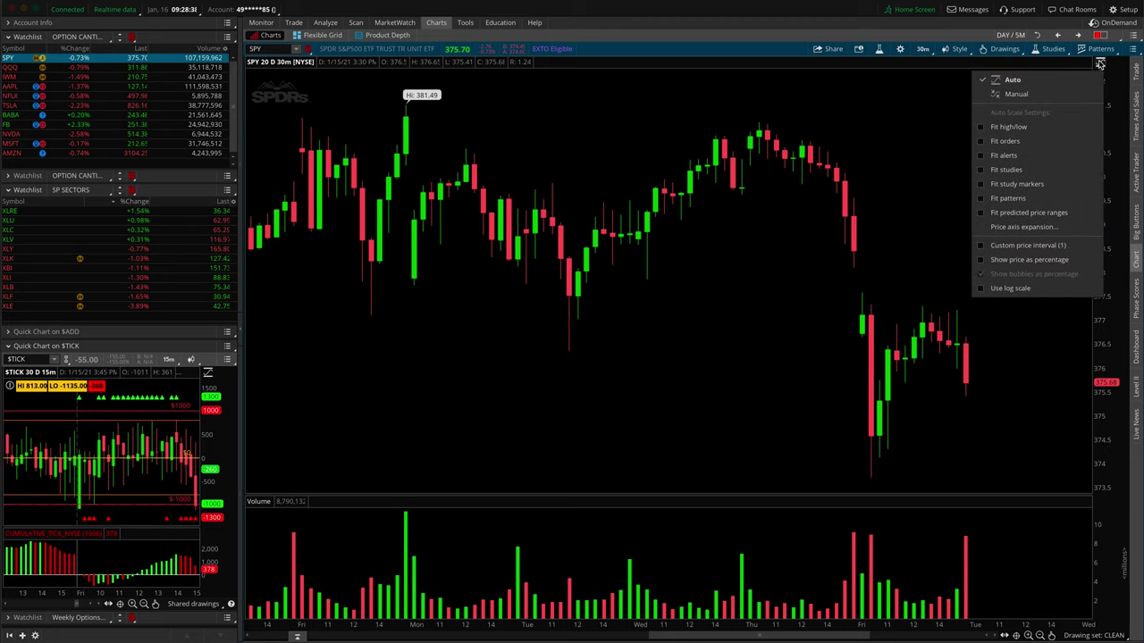
left_click(1032, 95)
left_click_drag(980, 117, 831, 331)
scroll(831, 330, "up", 5)
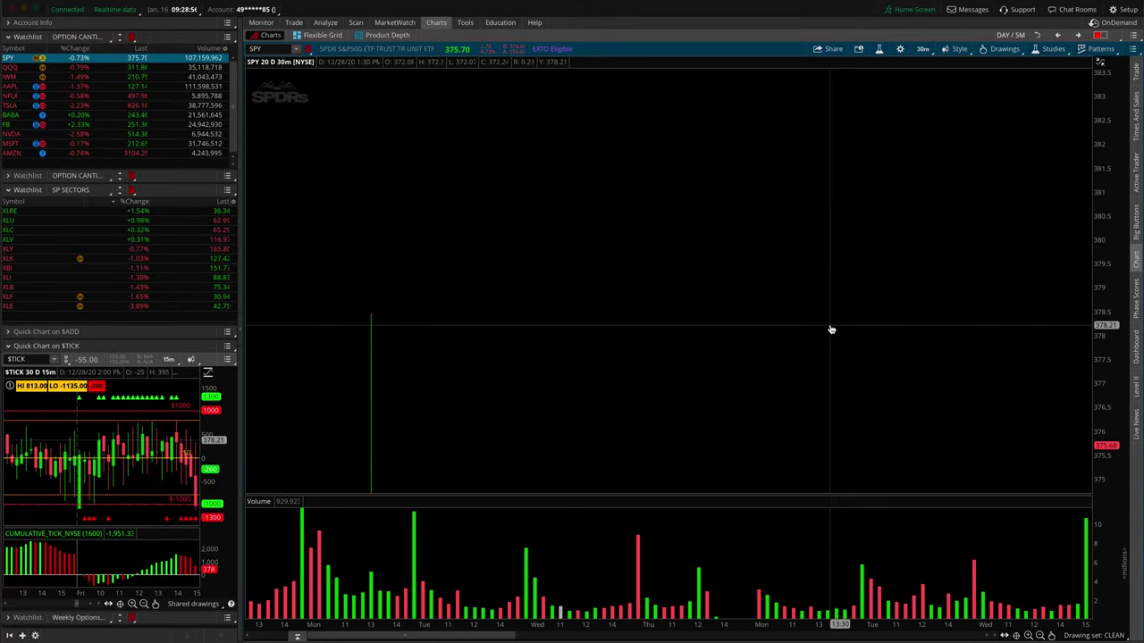
scroll(831, 331, "down", 10)
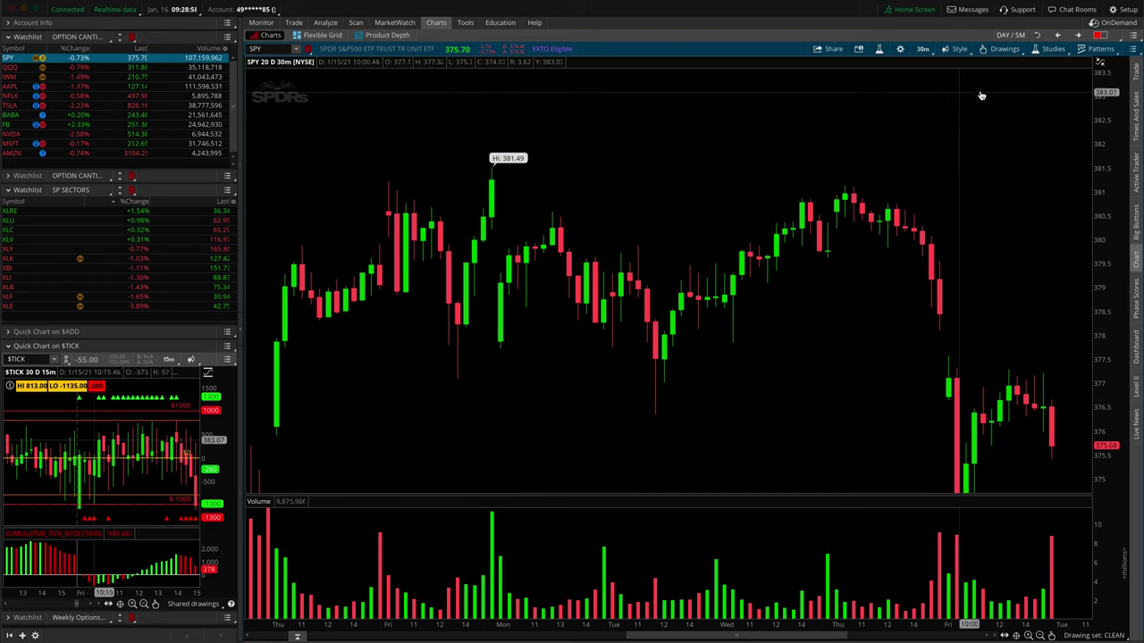
left_click(1100, 62)
left_click(1053, 80)
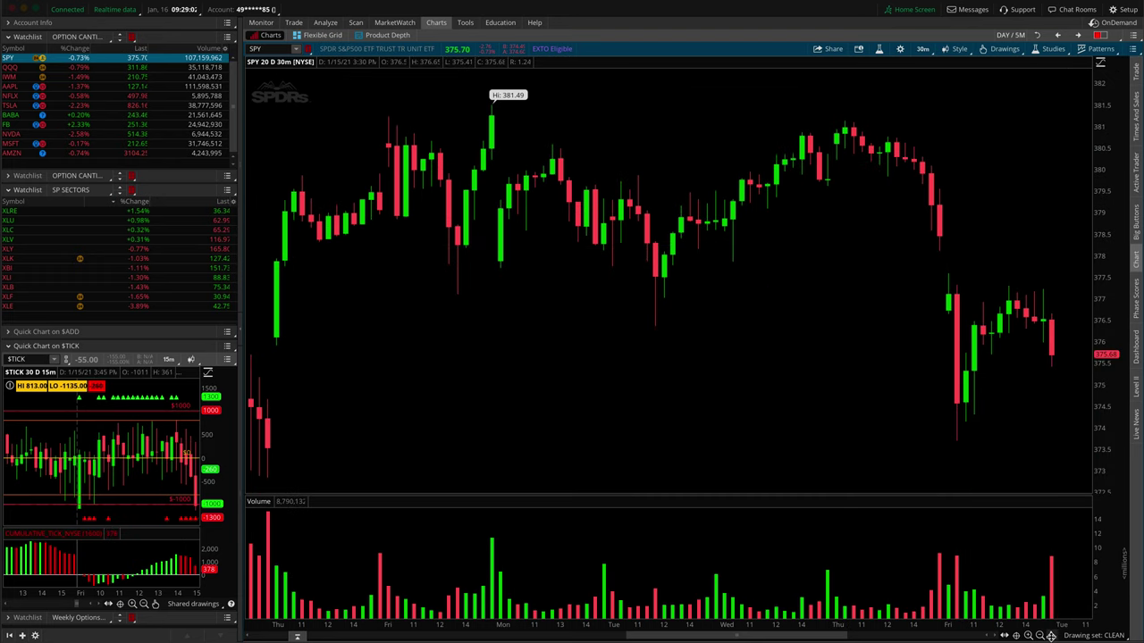
Switch to the Pointer tool and use it to zoom in on the most recent days of the SPY chart
left_click(1051, 635)
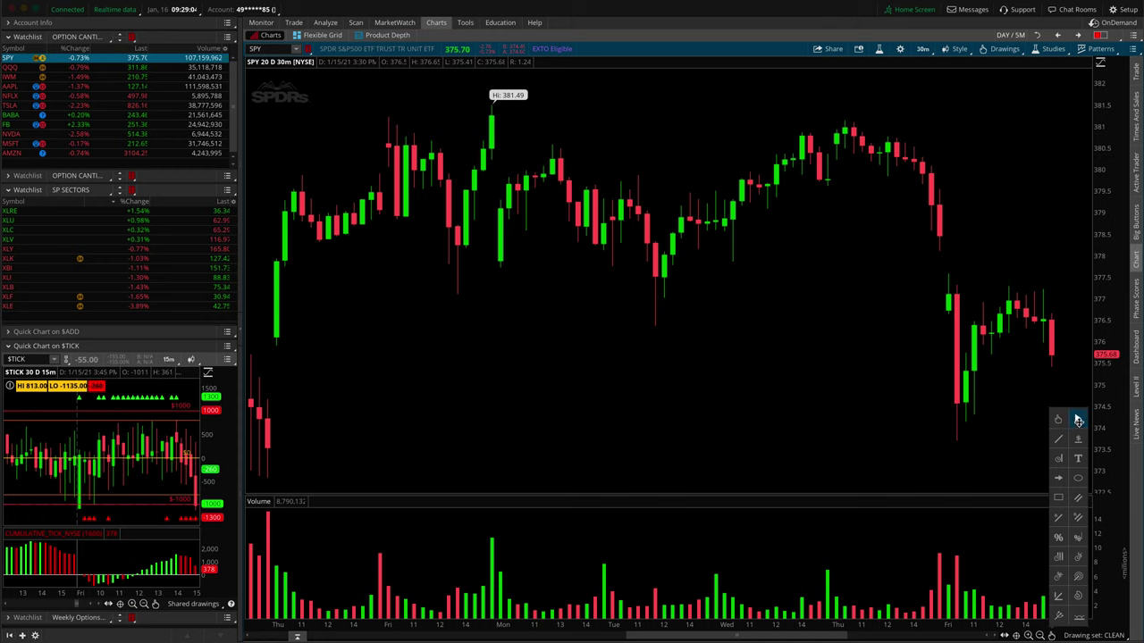
left_click(1078, 420)
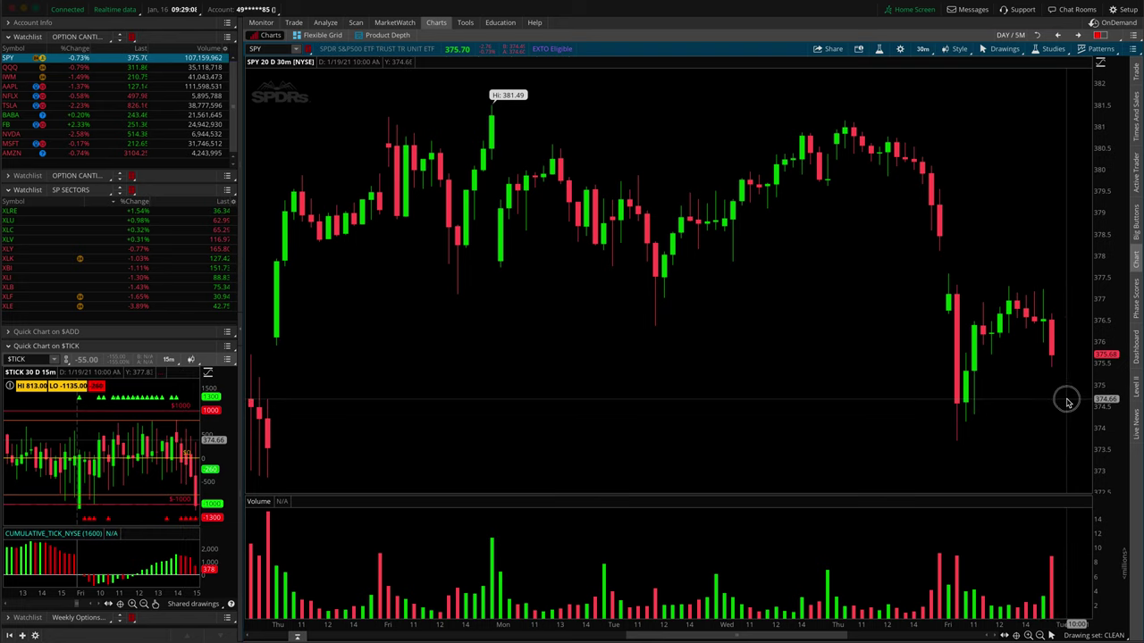
left_click_drag(1064, 401, 562, 364)
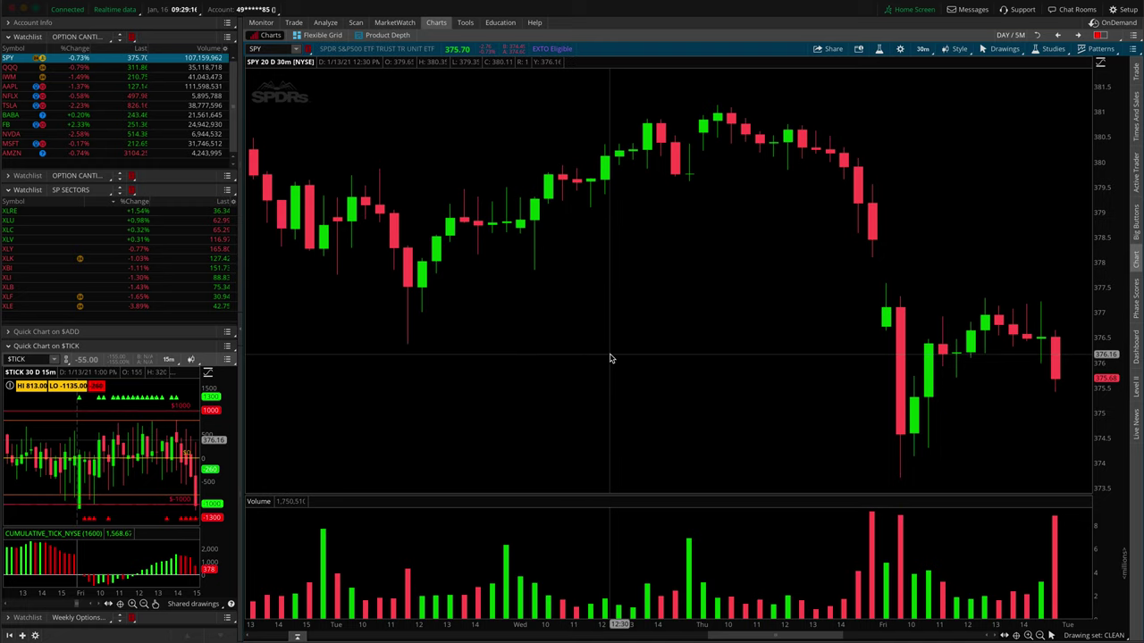
left_click_drag(720, 348, 721, 348)
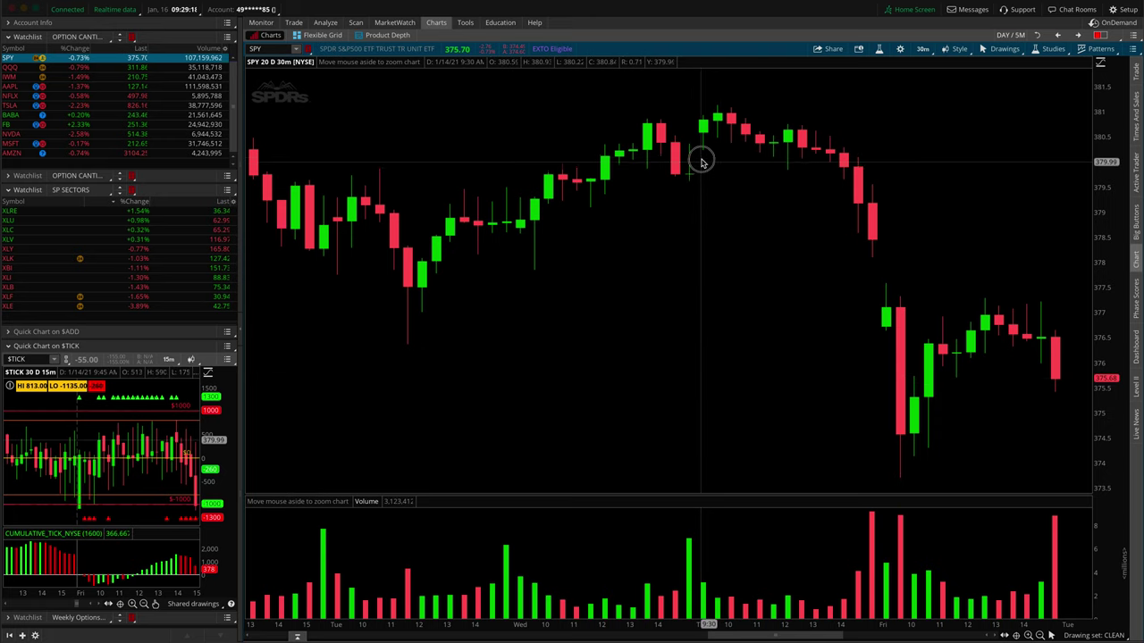
left_click_drag(699, 267, 692, 324)
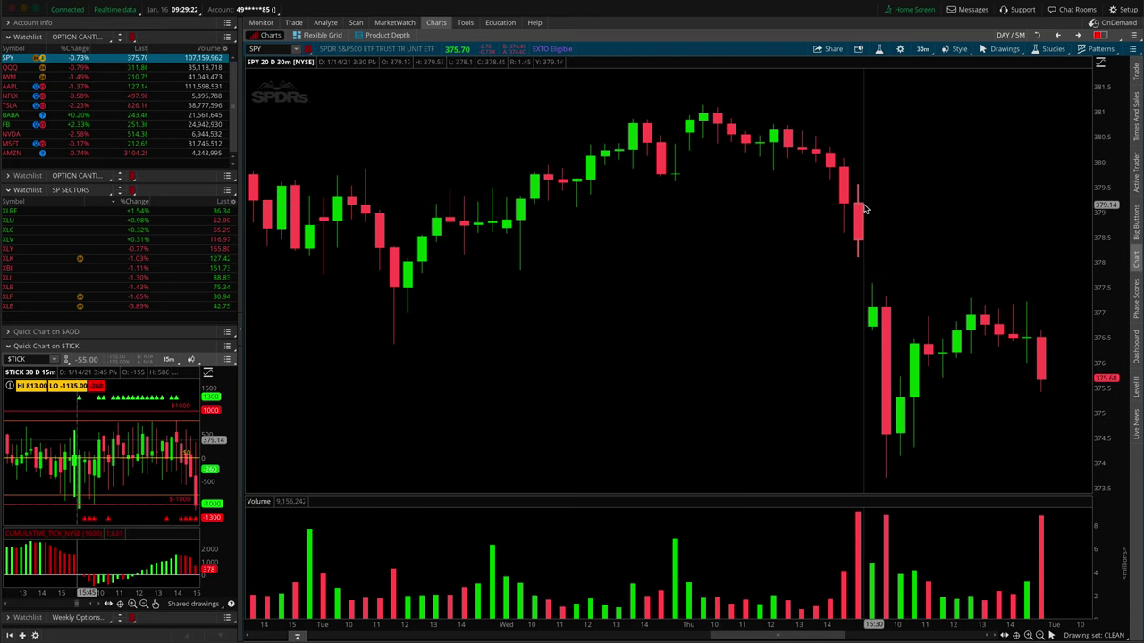
left_click_drag(960, 235, 1083, 79)
Test the Pointer tool on the SPY chart with Manual price axis scaling, and return the axis to Auto
left_click(1100, 62)
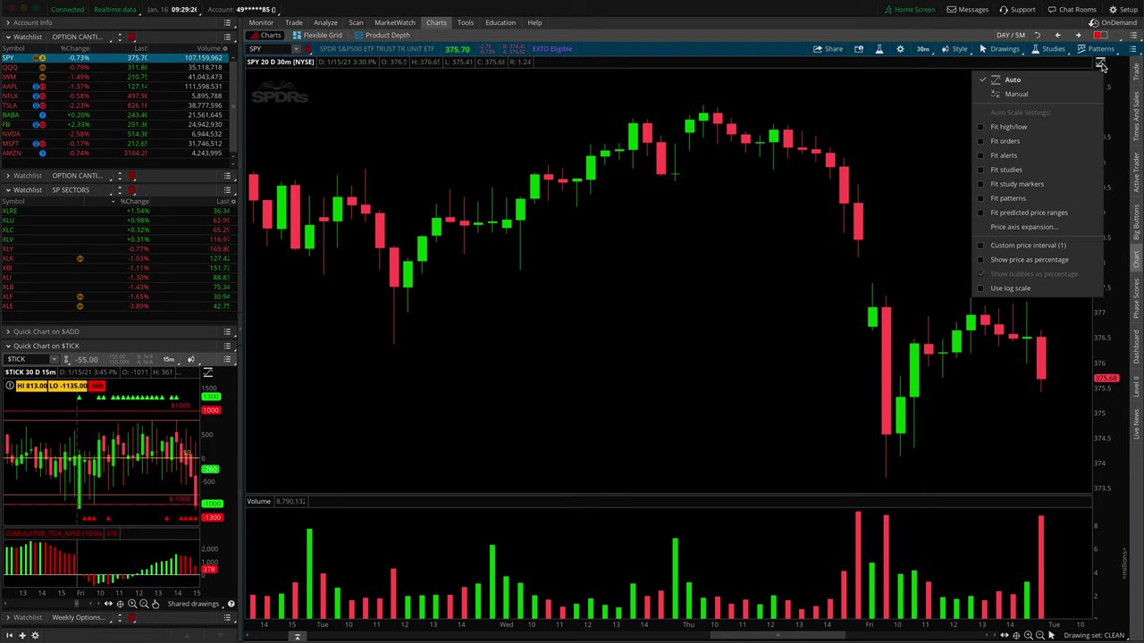
left_click(1016, 94)
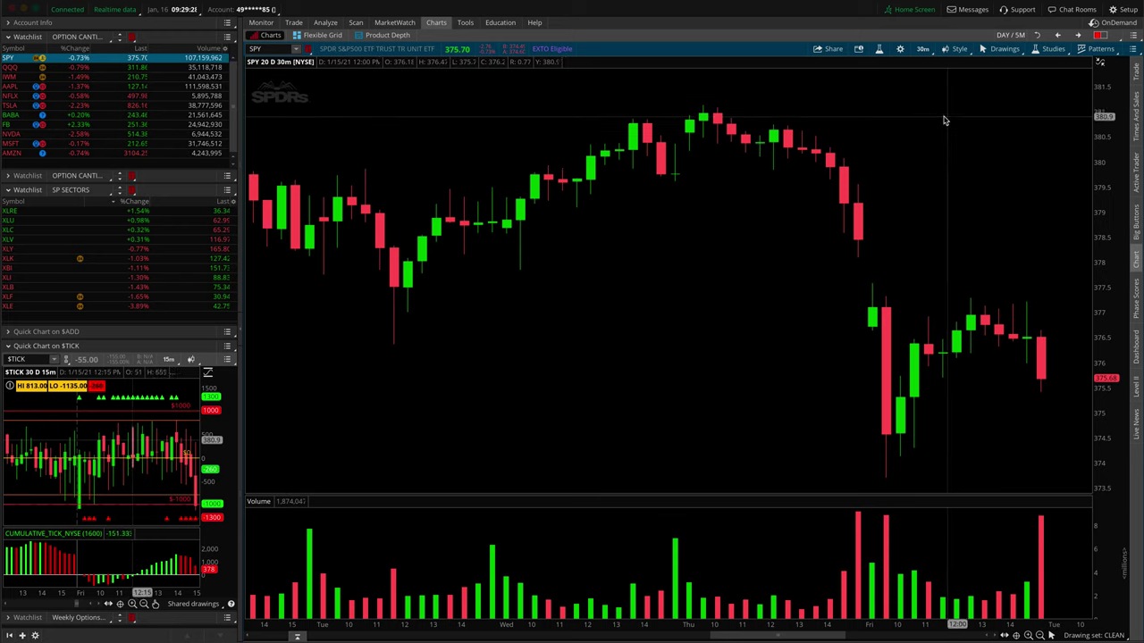
left_click_drag(941, 90, 308, 359)
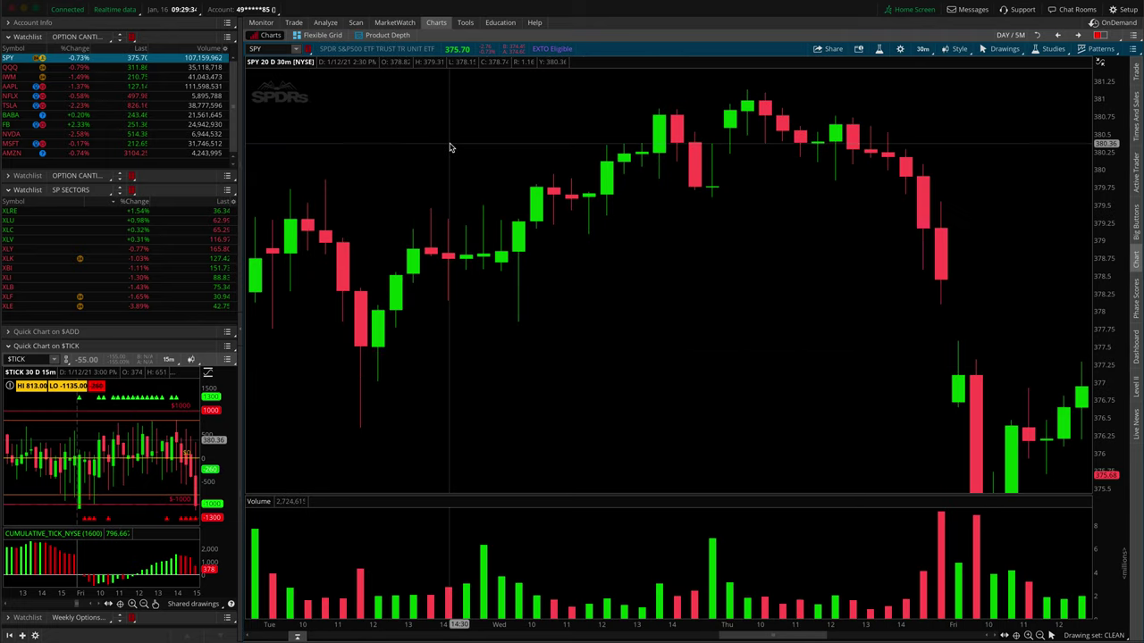
left_click_drag(417, 104, 773, 370)
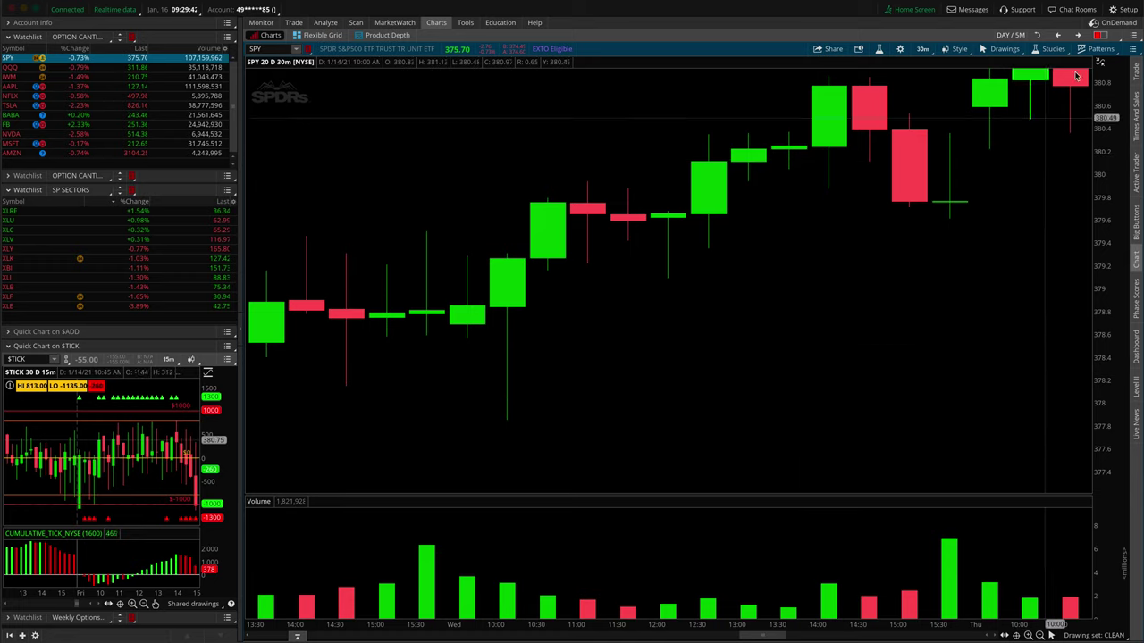
left_click(1100, 63)
left_click(1048, 81)
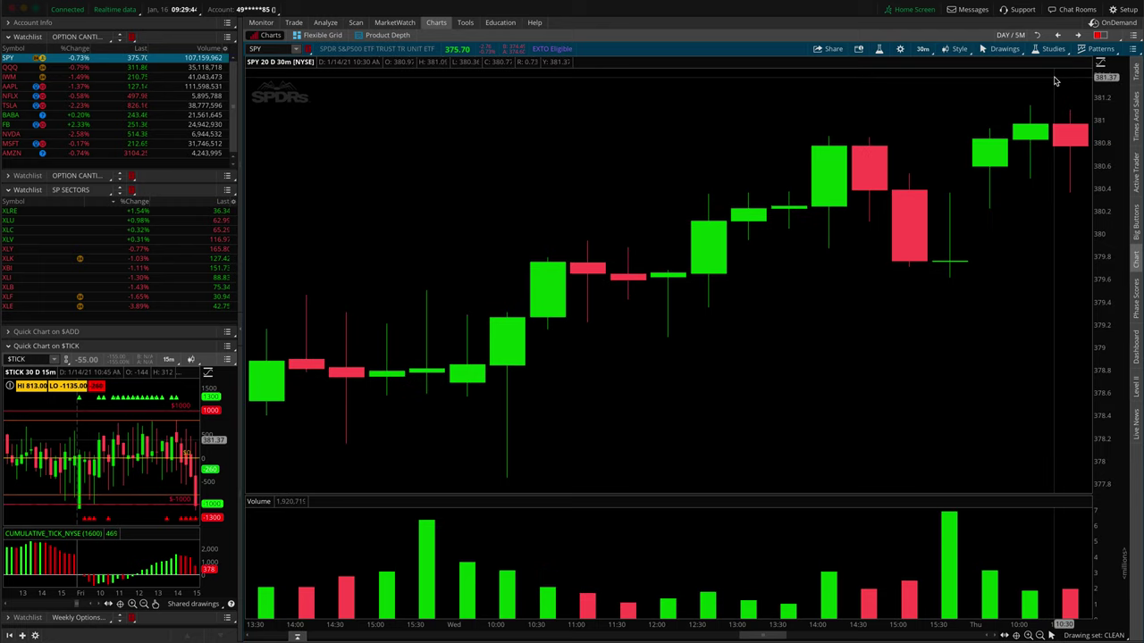
Draw a rising trendline below the candles from about 374.98 on 01/11/2021 to about 377.1 on 01/14/2021
left_click_drag(669, 629, 831, 617)
scroll(888, 434, "down", 5)
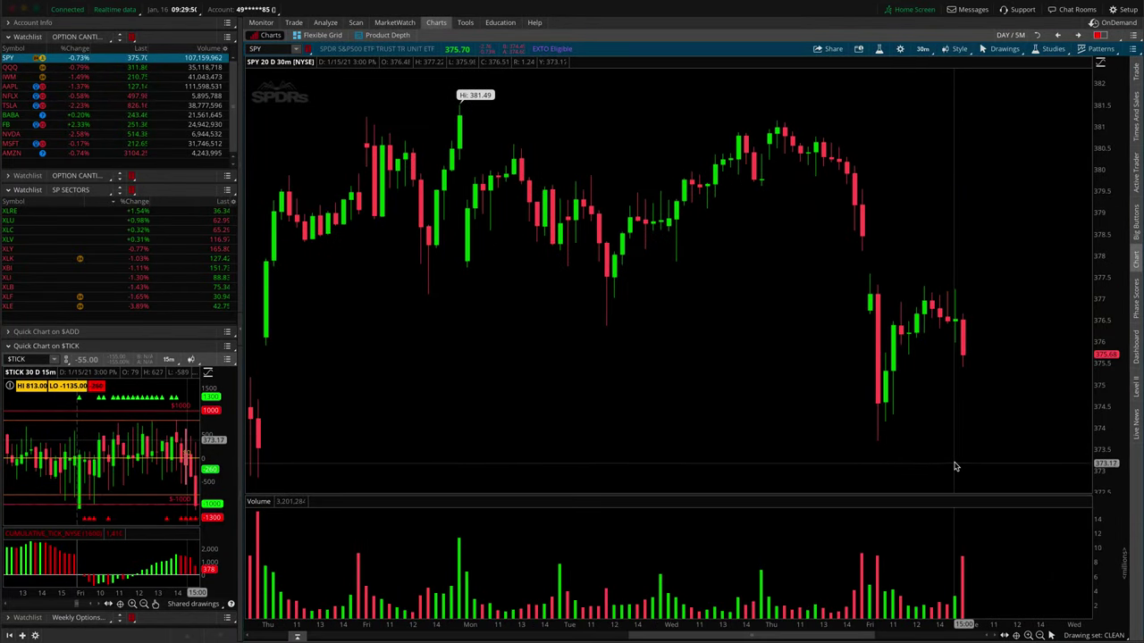
mouse_move(1051, 636)
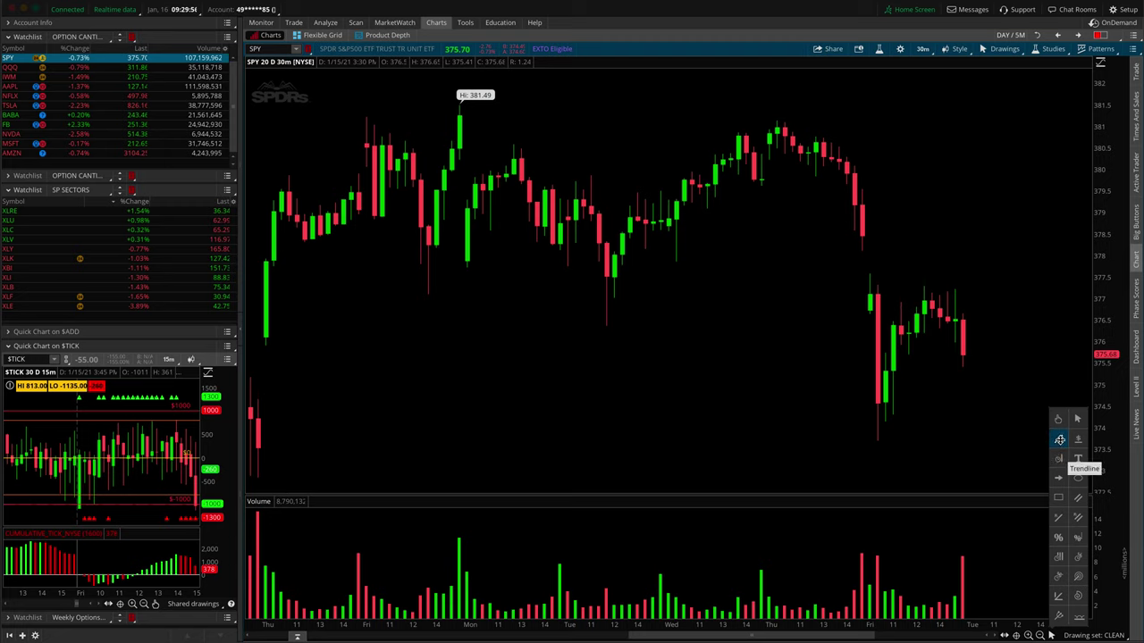
left_click(1059, 439)
left_click(1059, 439)
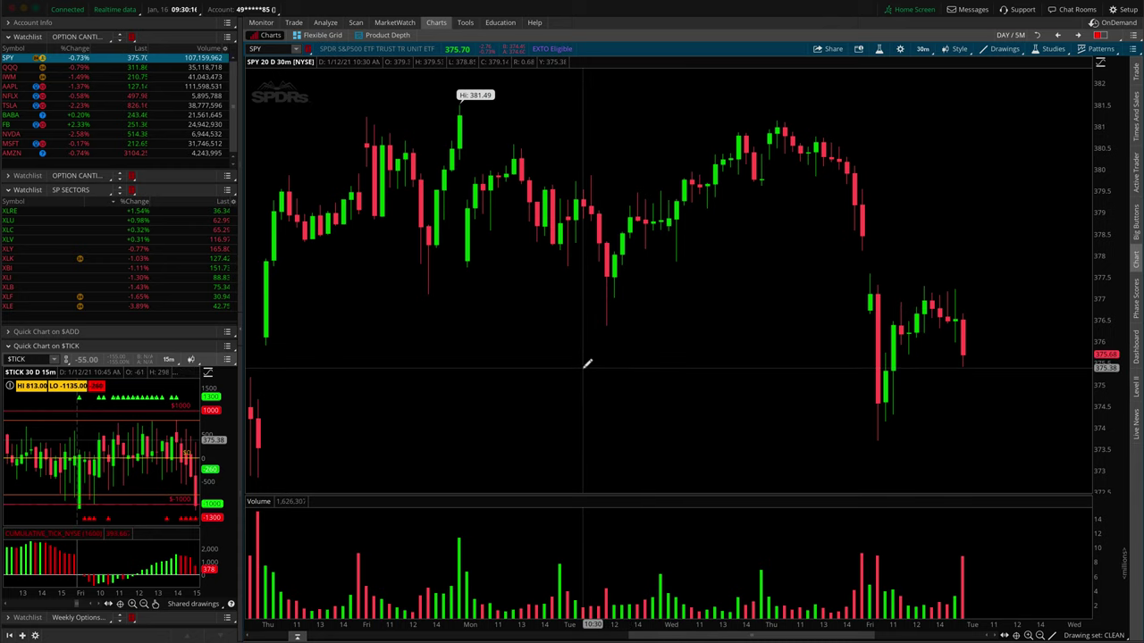
left_click(554, 384)
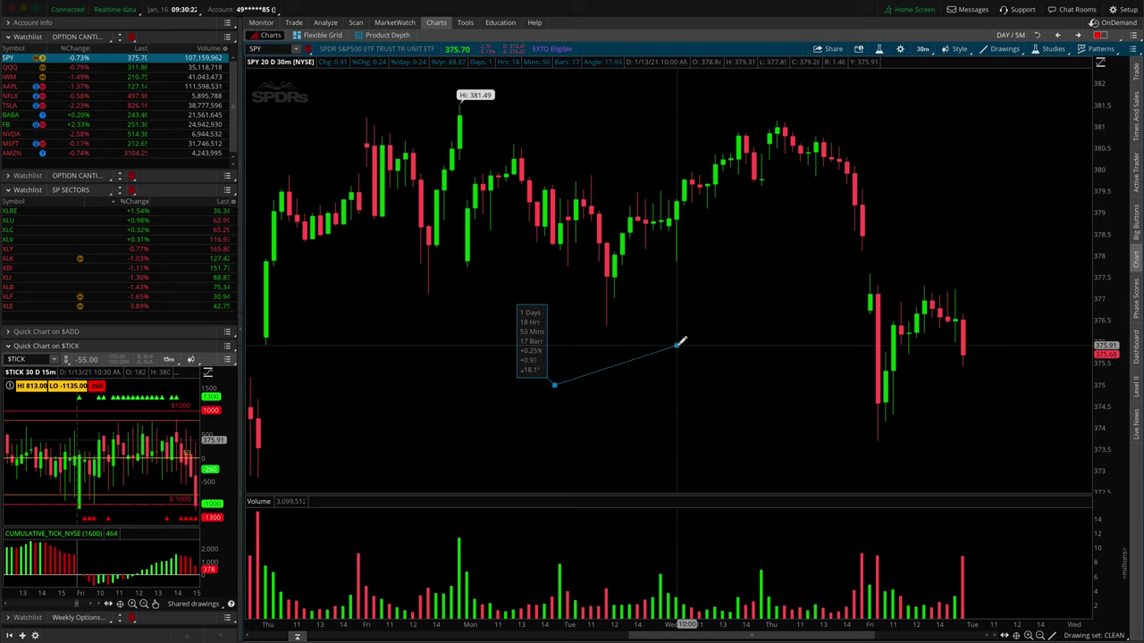
left_click(817, 294)
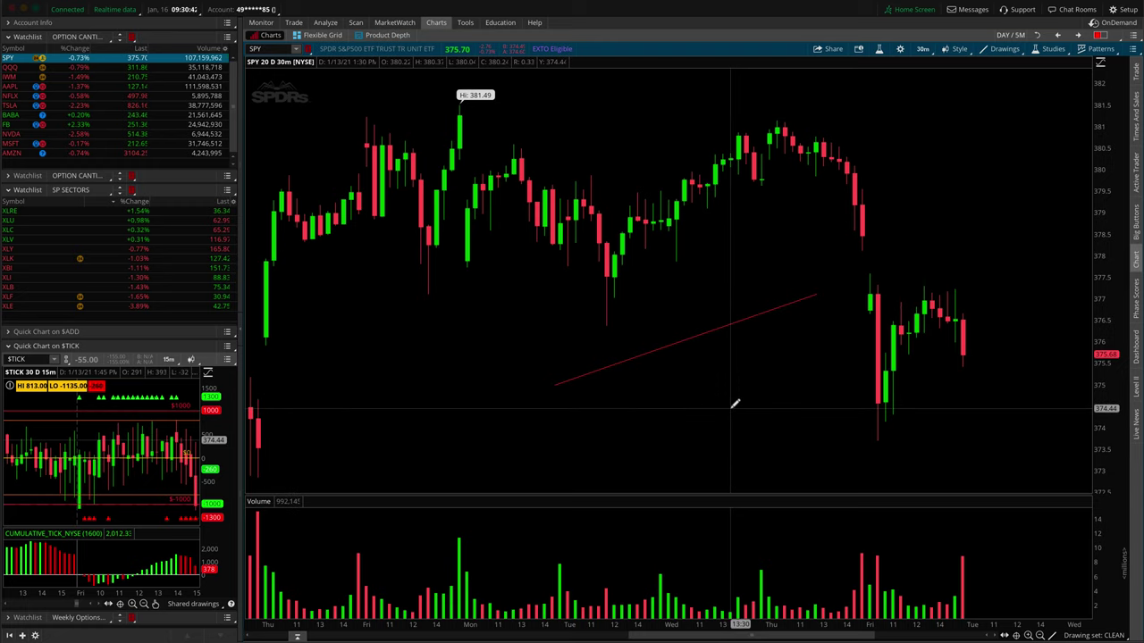
In the trendline's properties, set the name to TEST and the arrow type to the left-pointing arrow
right_click(727, 324)
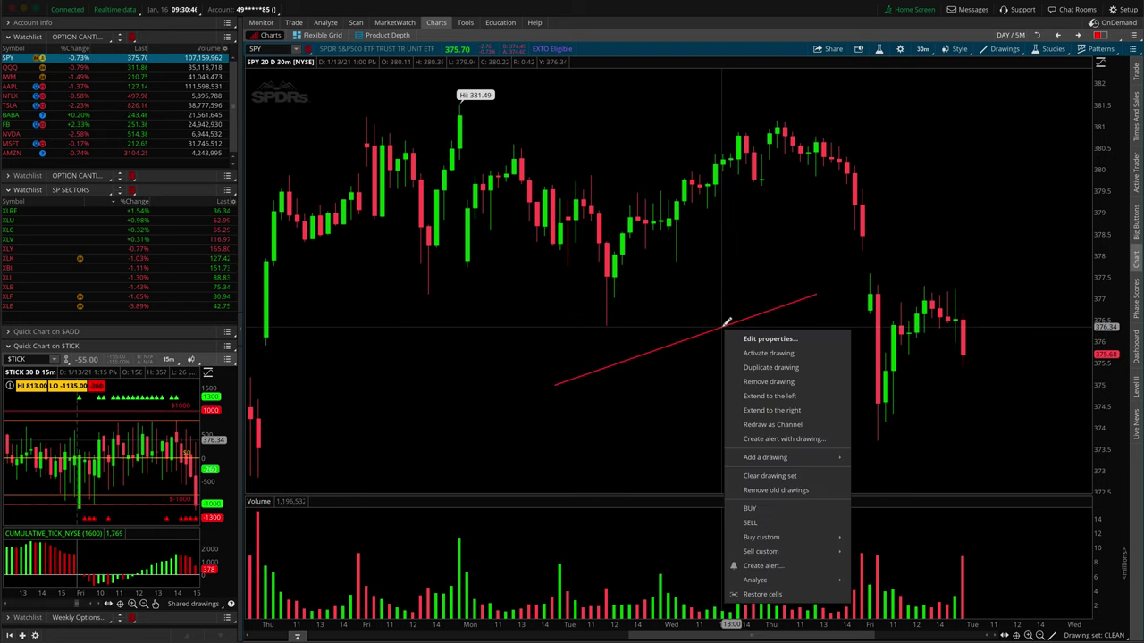
left_click(768, 339)
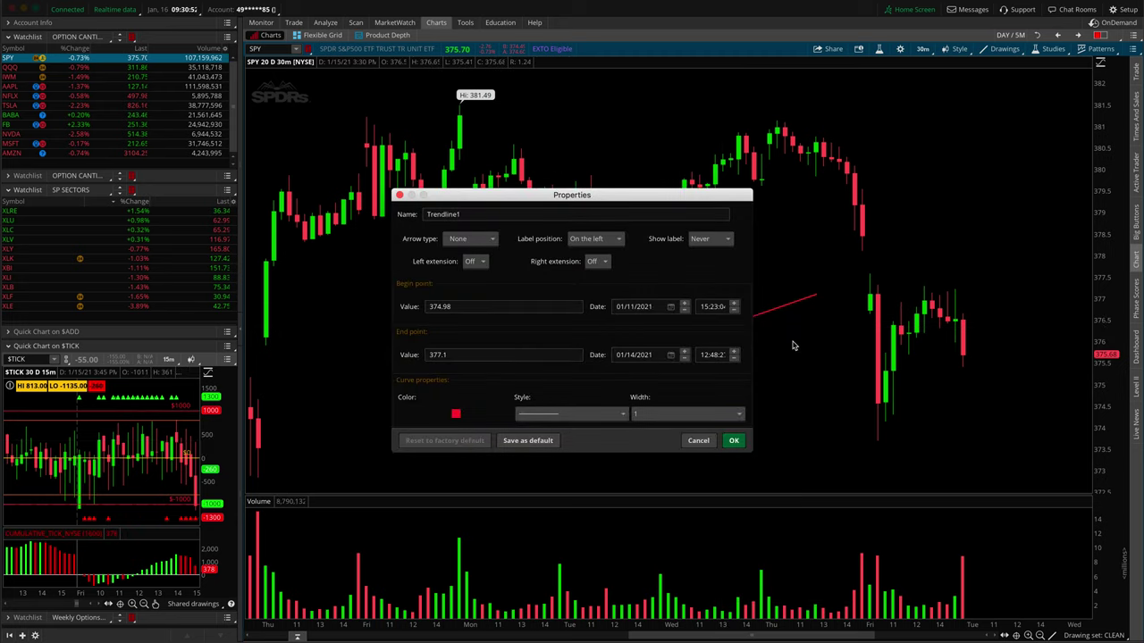
double_click(513, 213)
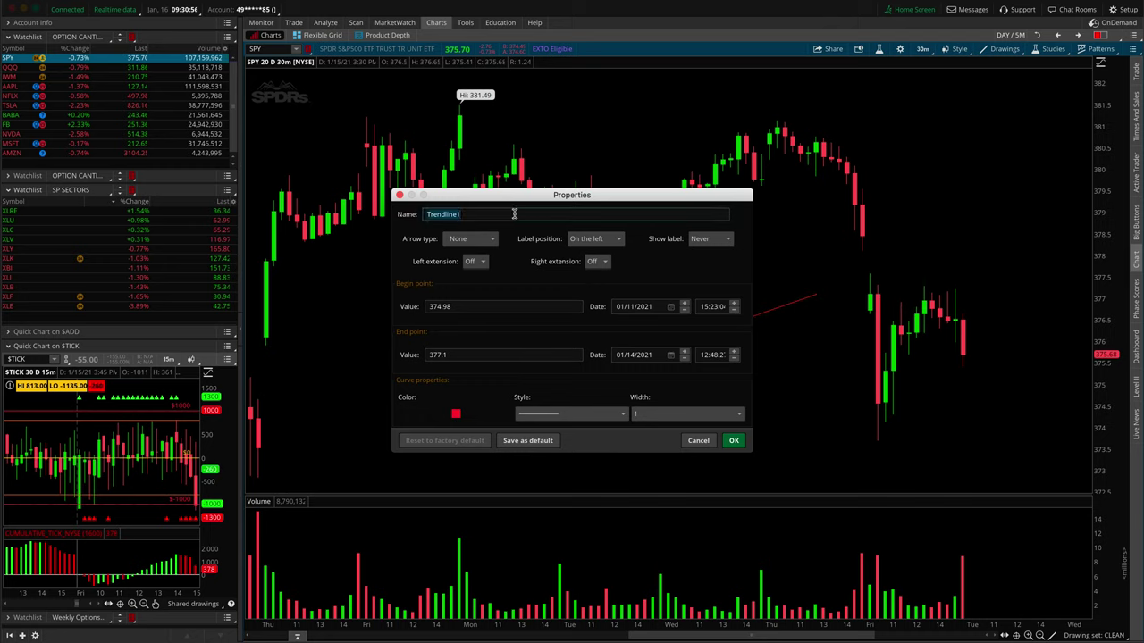
type("TEST")
left_click(490, 240)
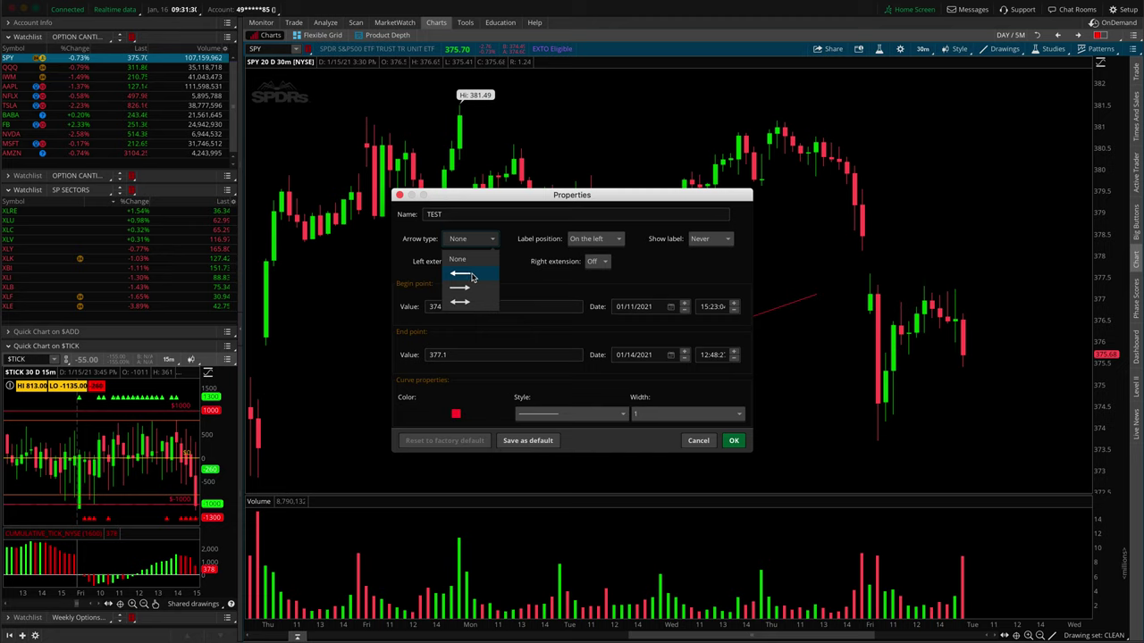
left_click(474, 277)
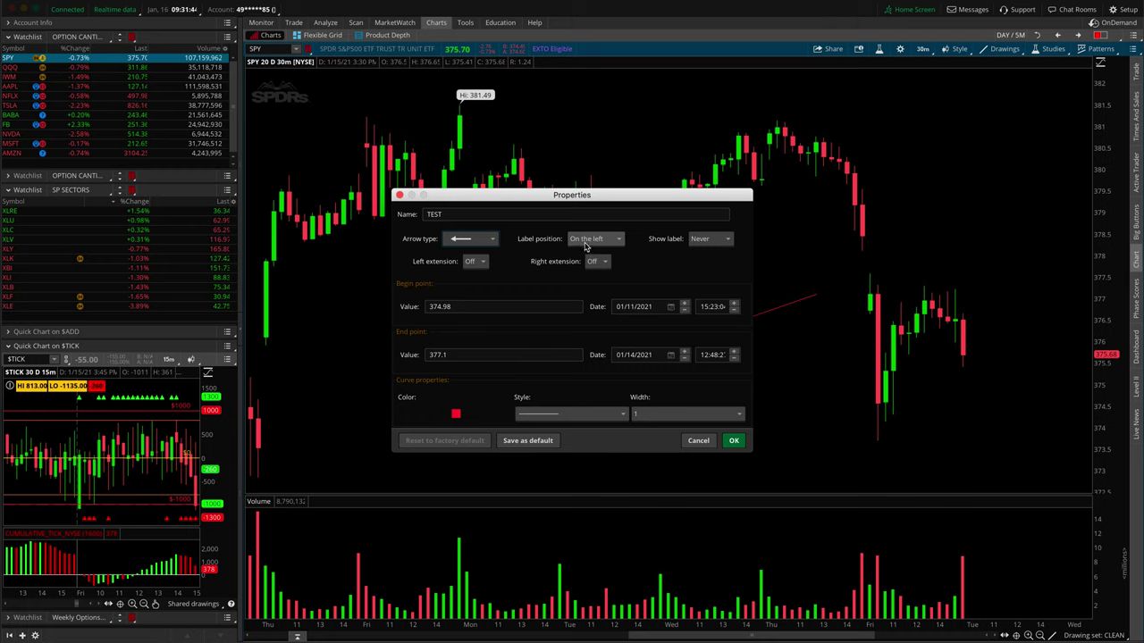
left_click_drag(597, 200, 473, 83)
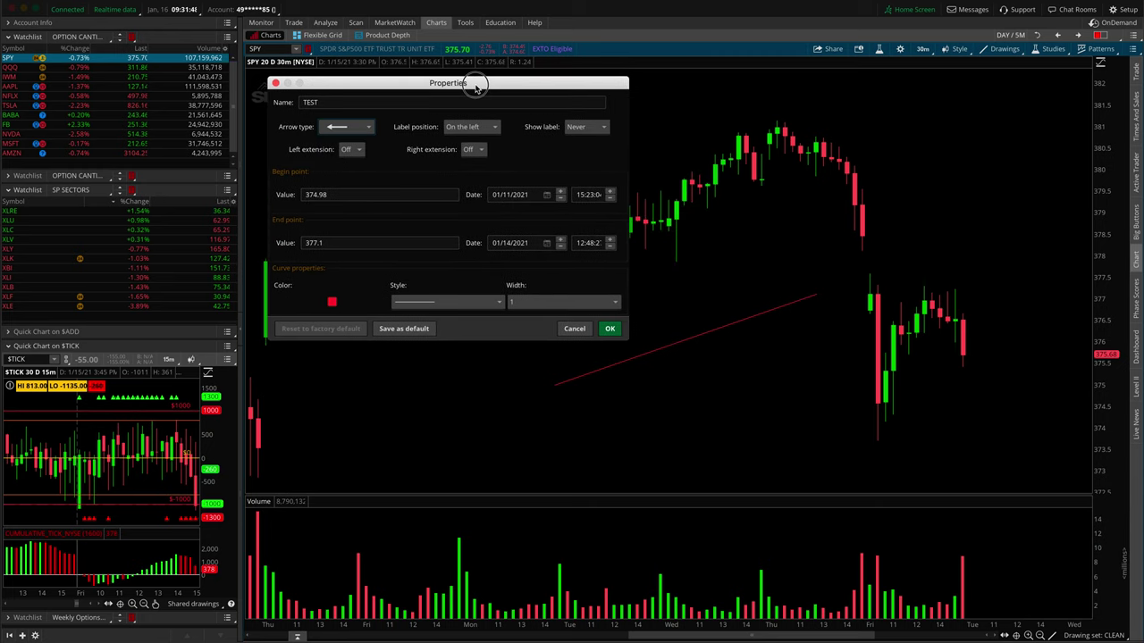
Set the trendline's label position to On the right and its label display to On hover
left_click(551, 379)
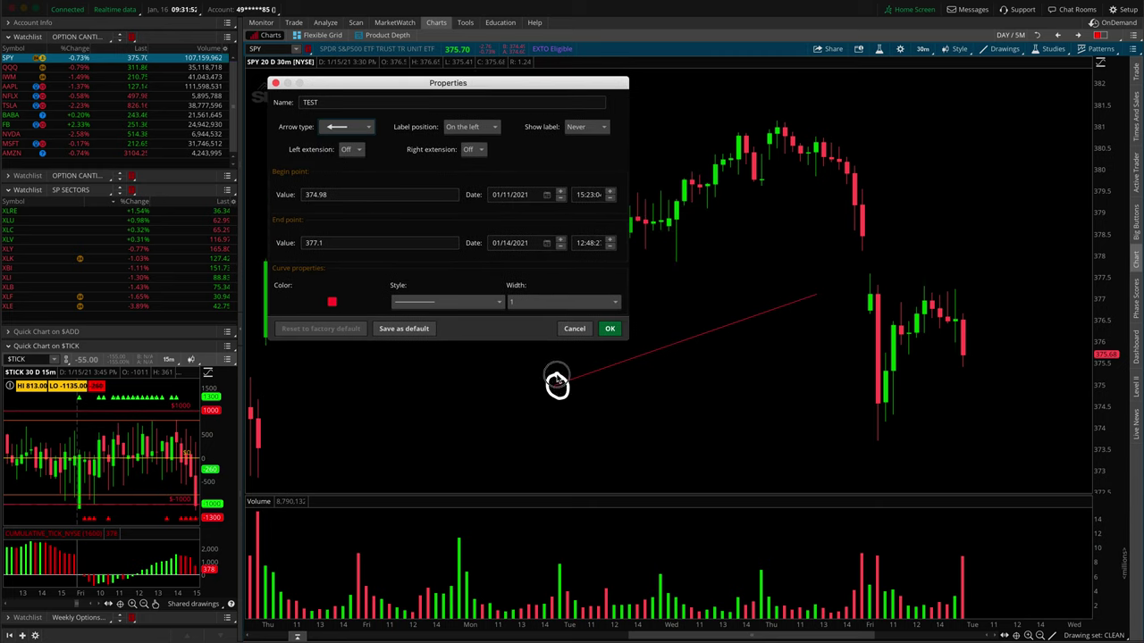
left_click(494, 128)
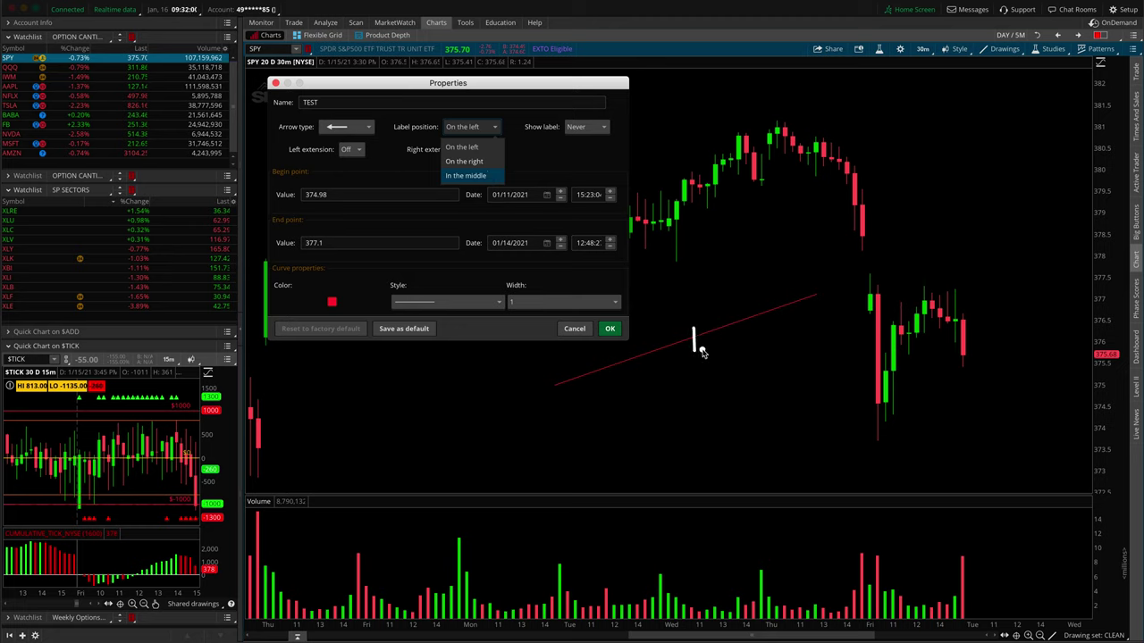
mouse_move(820, 292)
left_mouse_down()
mouse_move(813, 304)
mouse_move(822, 294)
left_mouse_up()
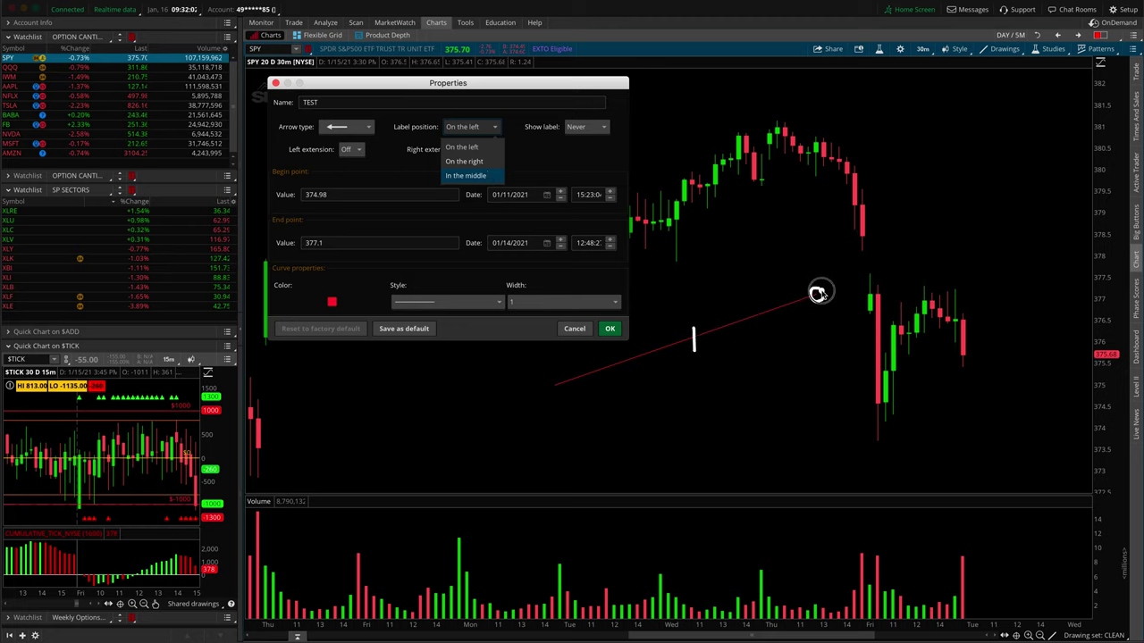
left_click(590, 148)
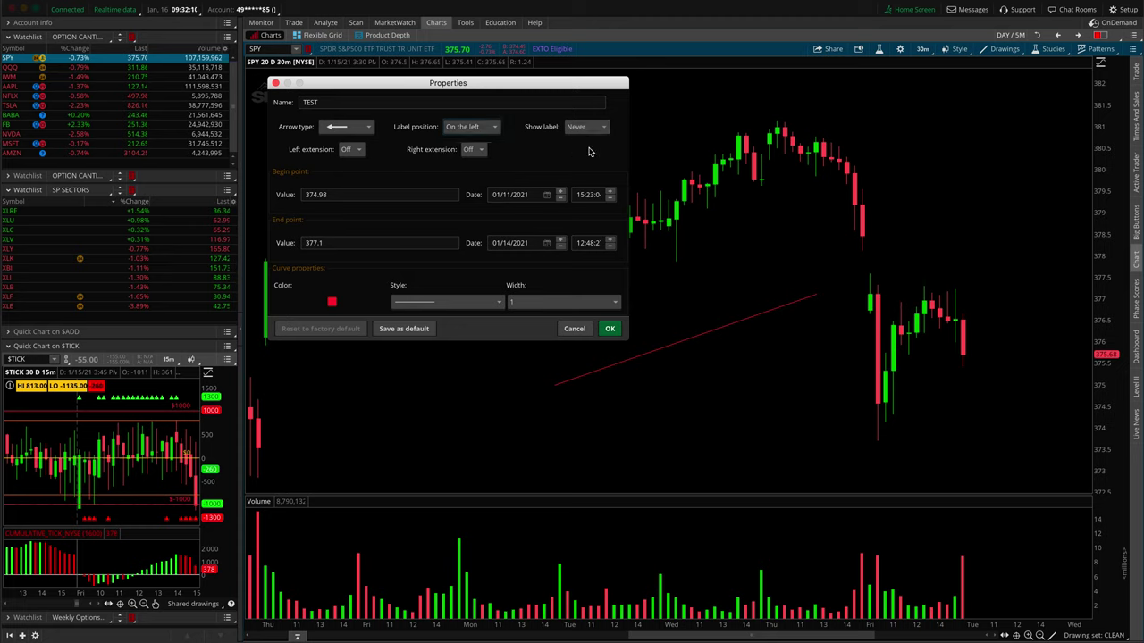
left_click(494, 130)
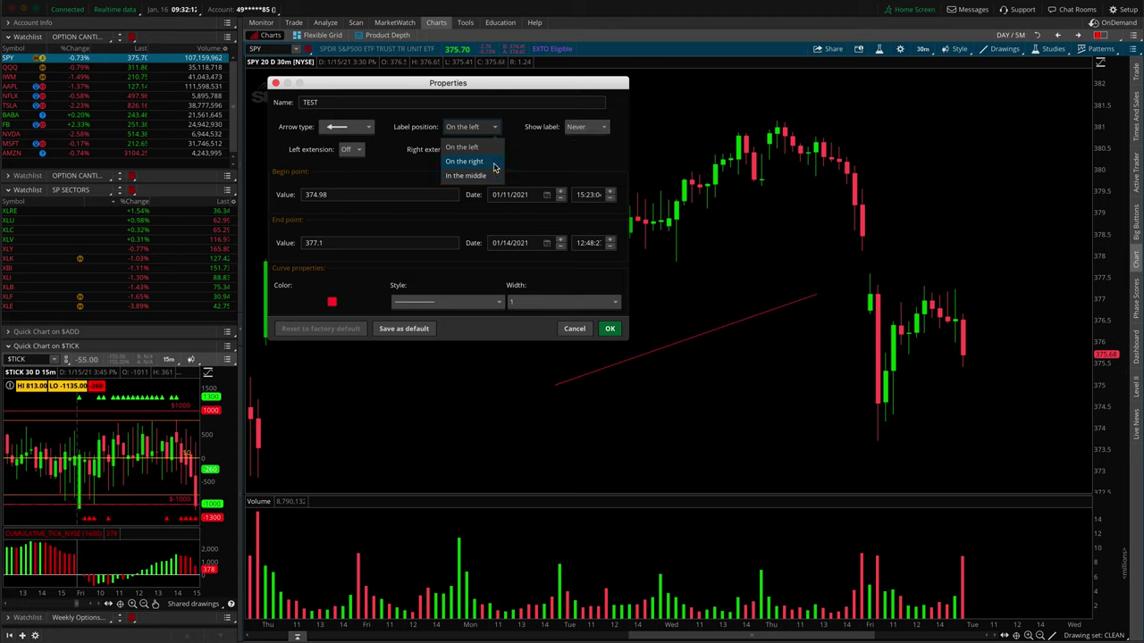
left_click(493, 163)
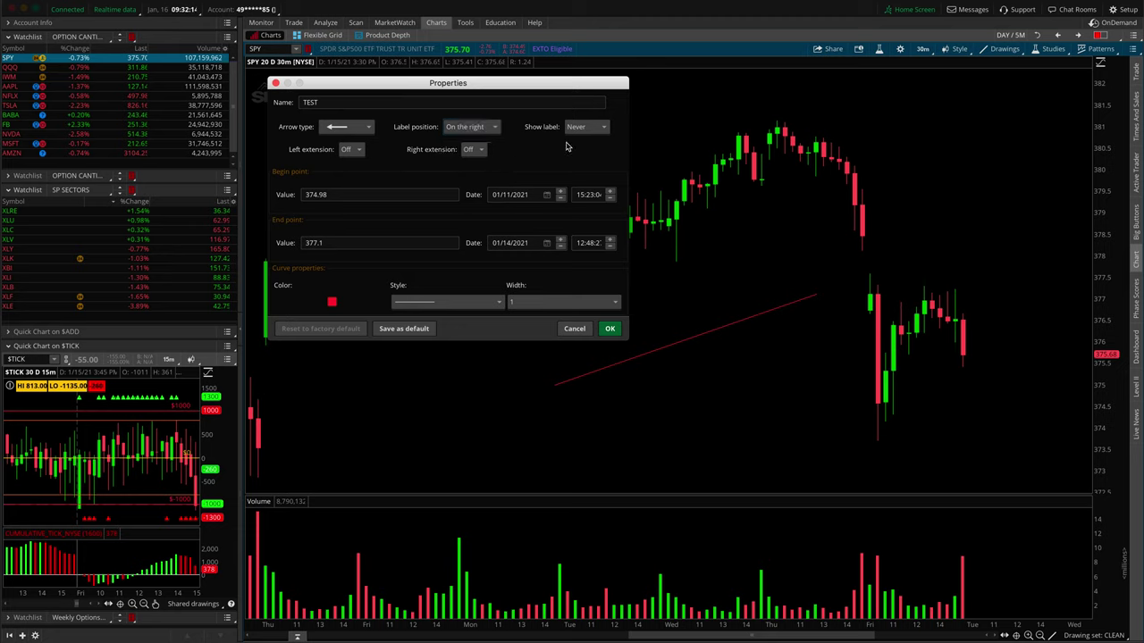
left_click(598, 132)
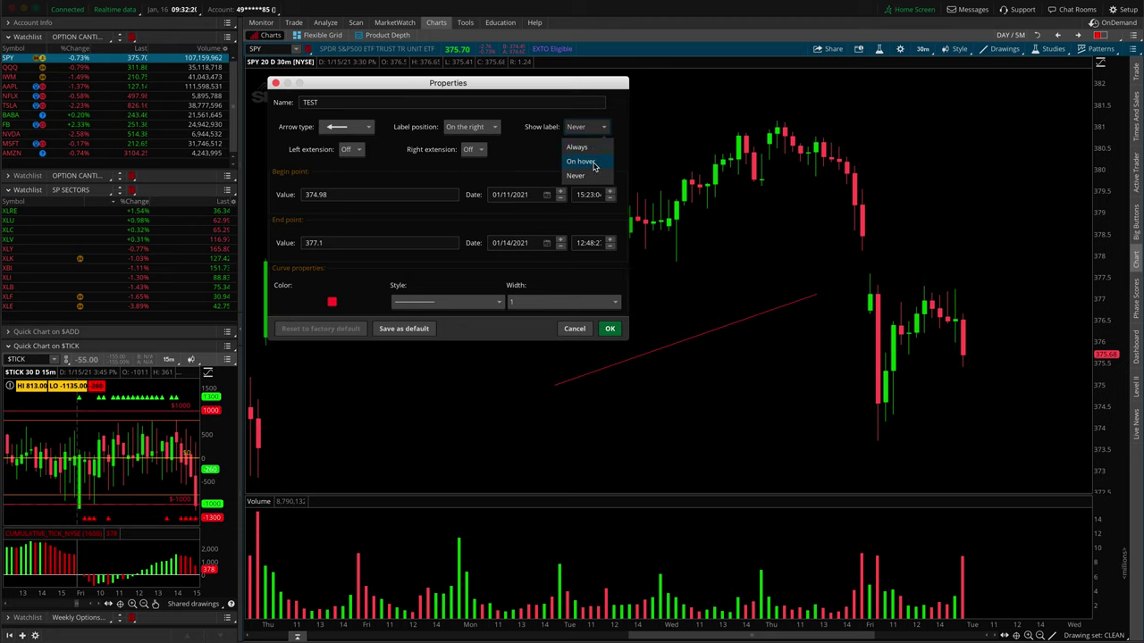
left_click(597, 161)
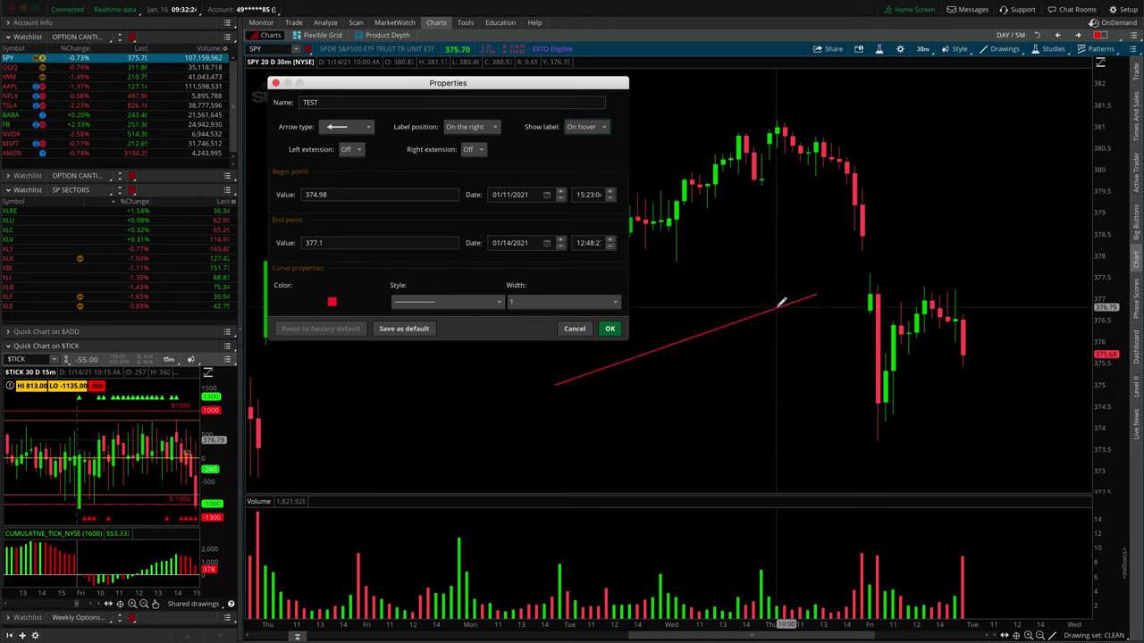
mouse_move(781, 302)
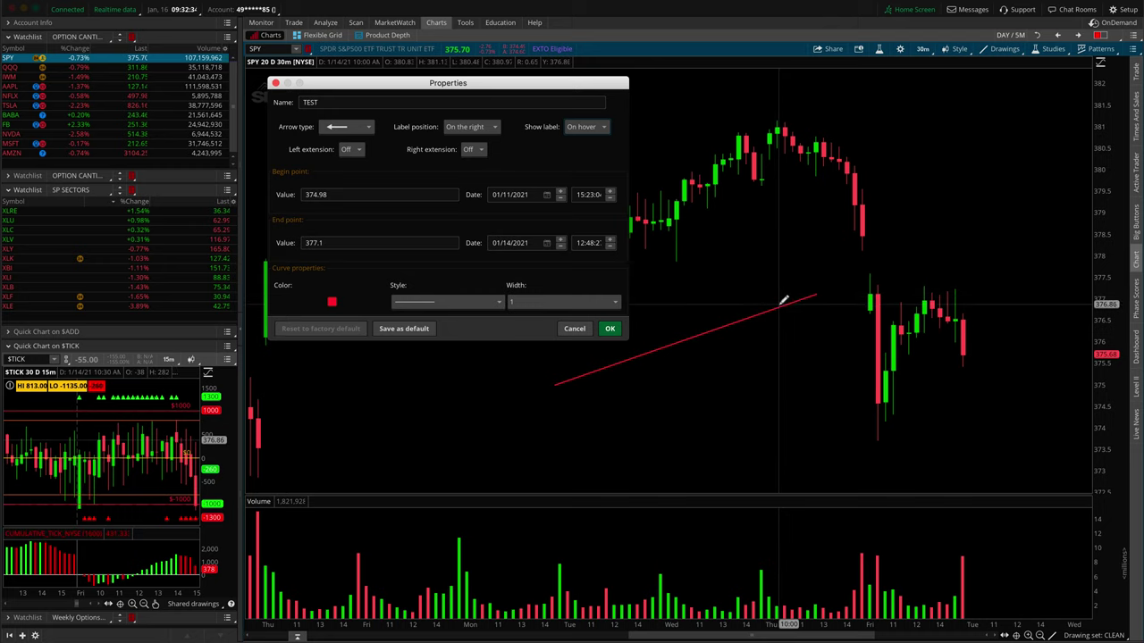
Try the trendline's left extension, switch it back to Off, and set the right extension to On
left_click(353, 150)
left_click(358, 167)
left_click(356, 150)
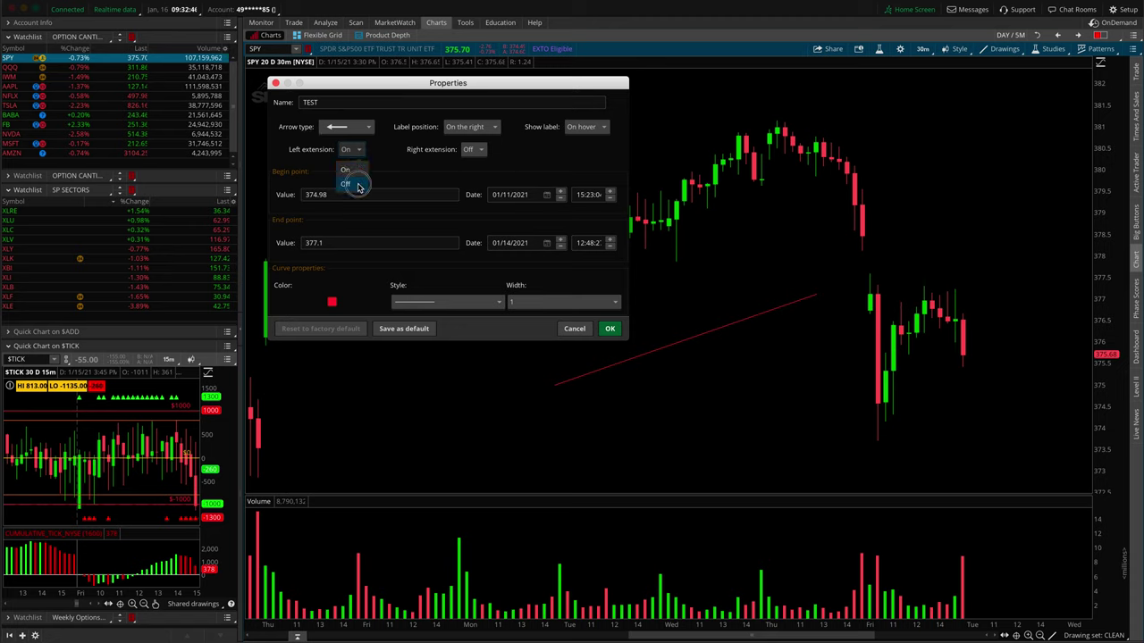
left_click(357, 185)
left_click(481, 152)
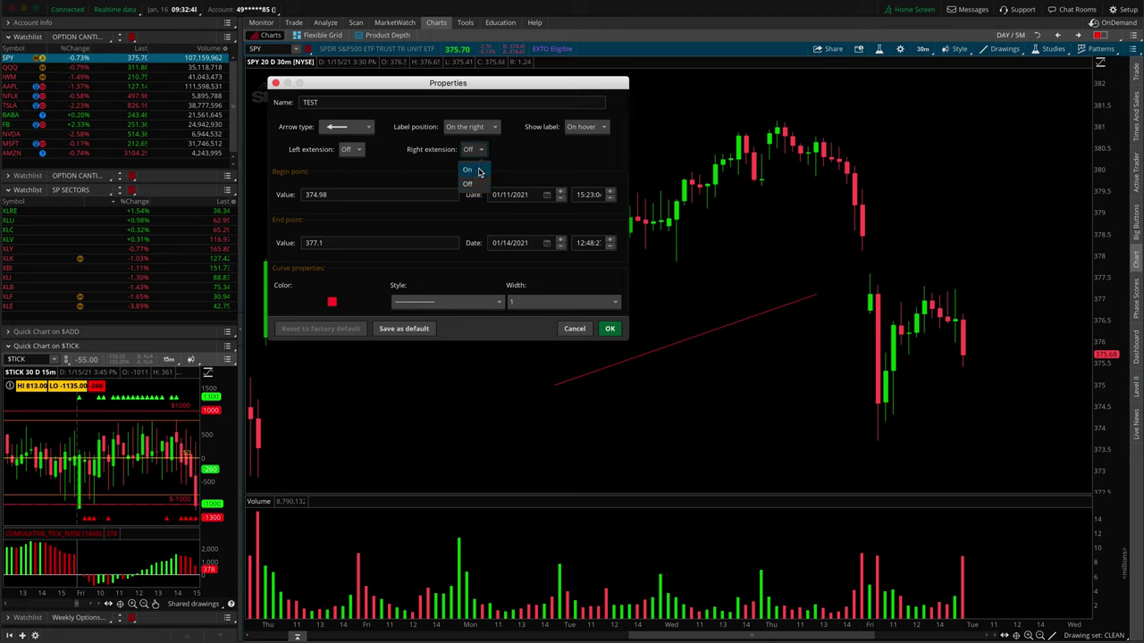
left_click(479, 170)
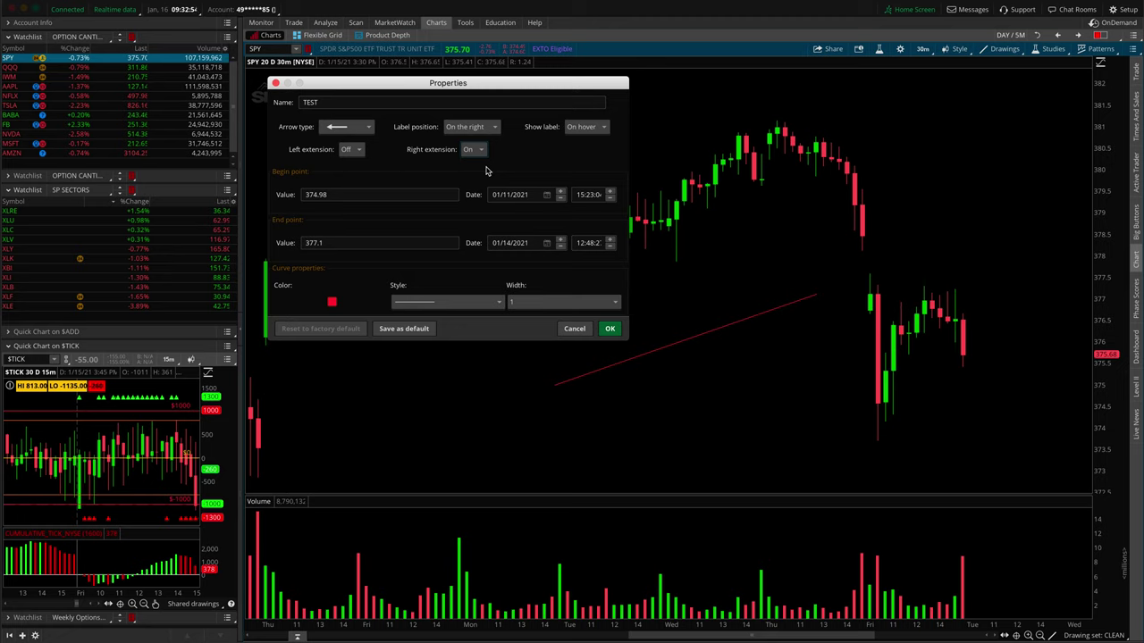
Set the trendline's begin point to value 375 on 01/12/2021 and advance its time to 15:30
mouse_move(268, 164)
left_mouse_down()
mouse_move(383, 229)
mouse_move(628, 271)
left_mouse_up()
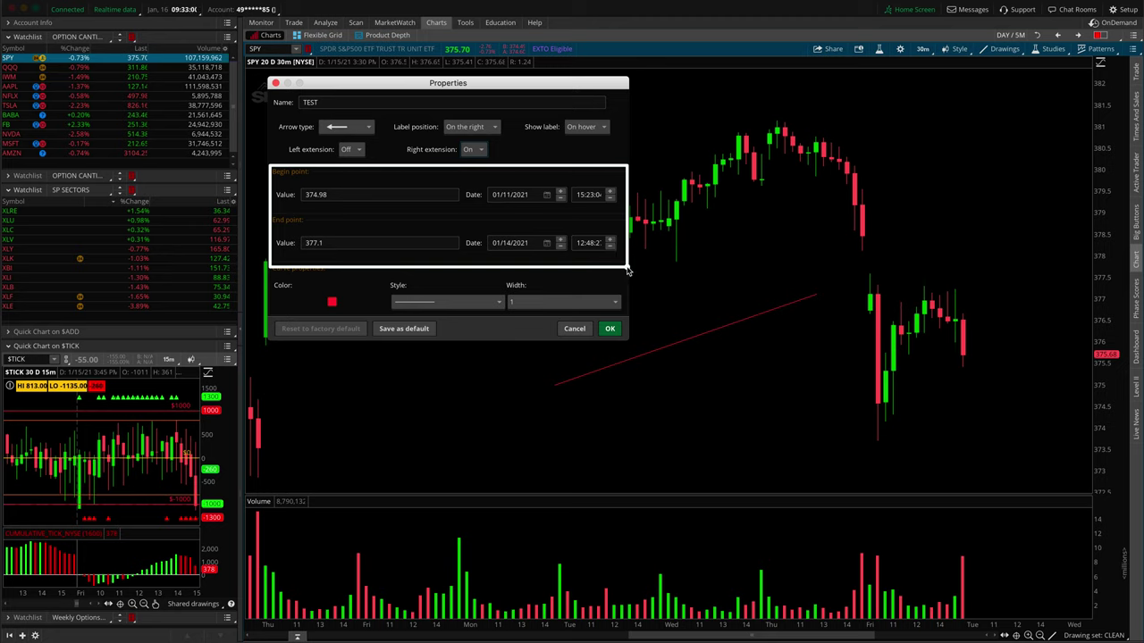
left_click(341, 195)
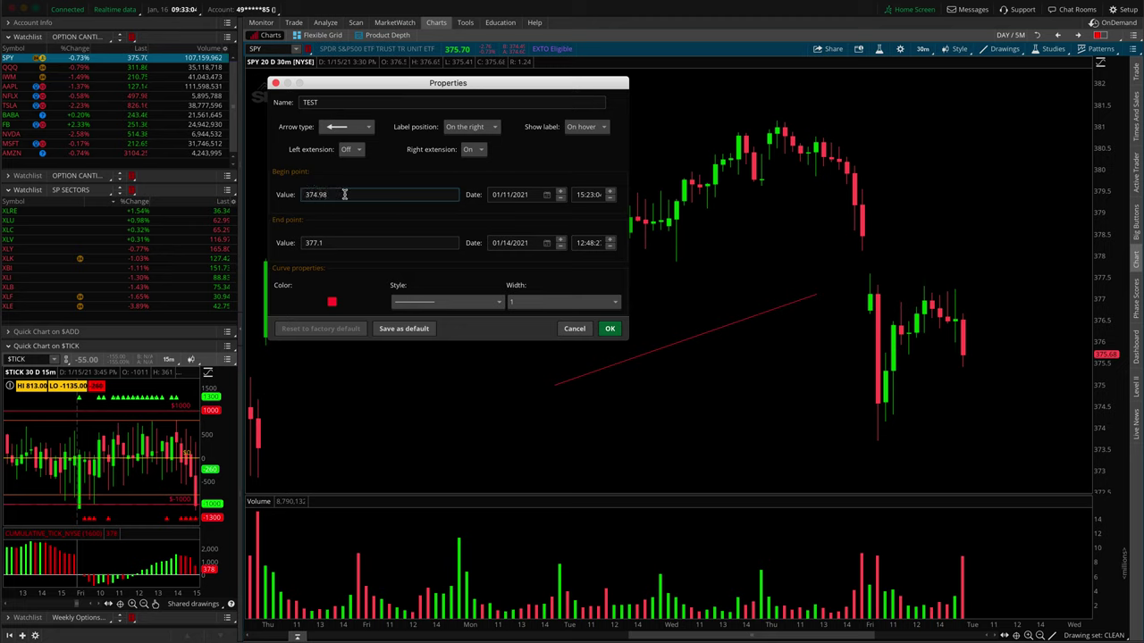
left_click_drag(314, 194, 416, 188)
type("5")
left_click(546, 194)
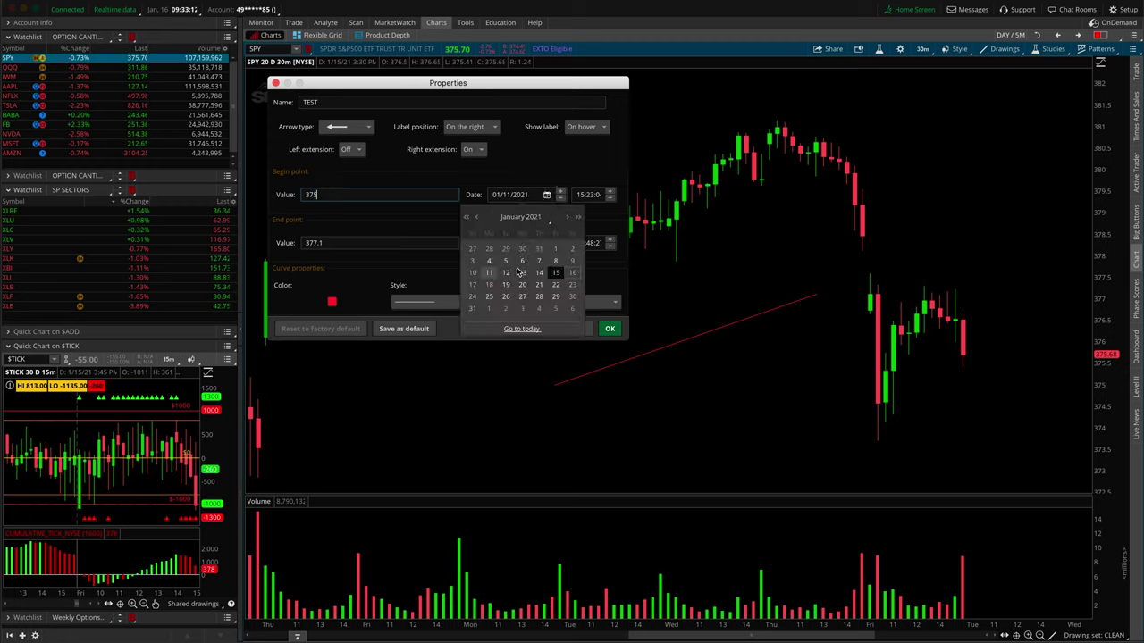
left_click(506, 275)
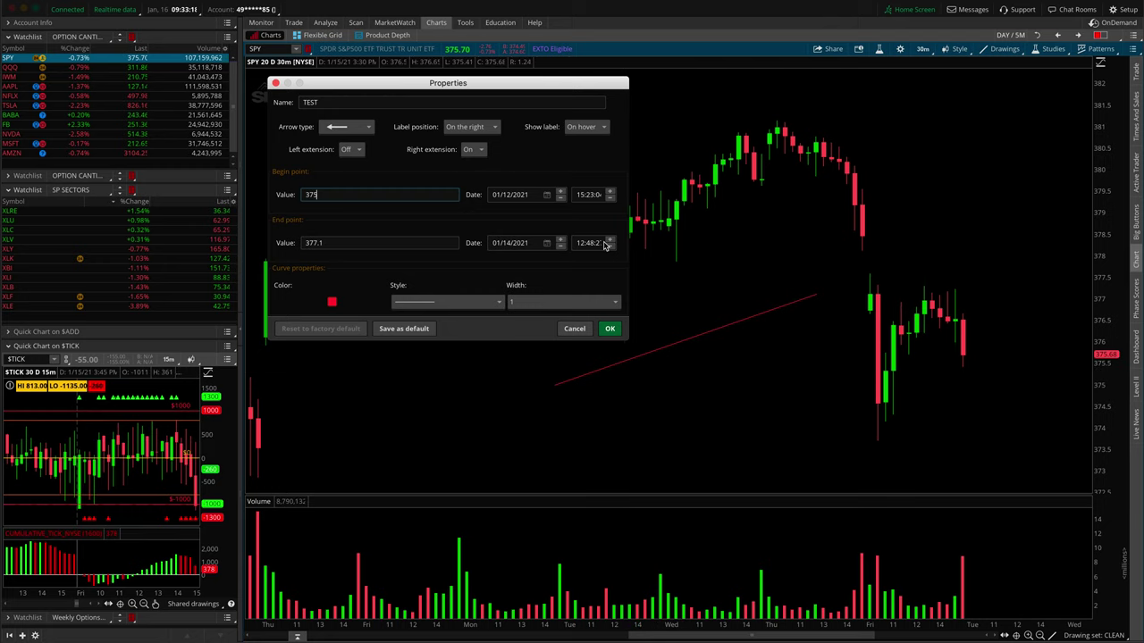
left_click(610, 191)
left_click(611, 192)
left_click(611, 191)
left_click(610, 192)
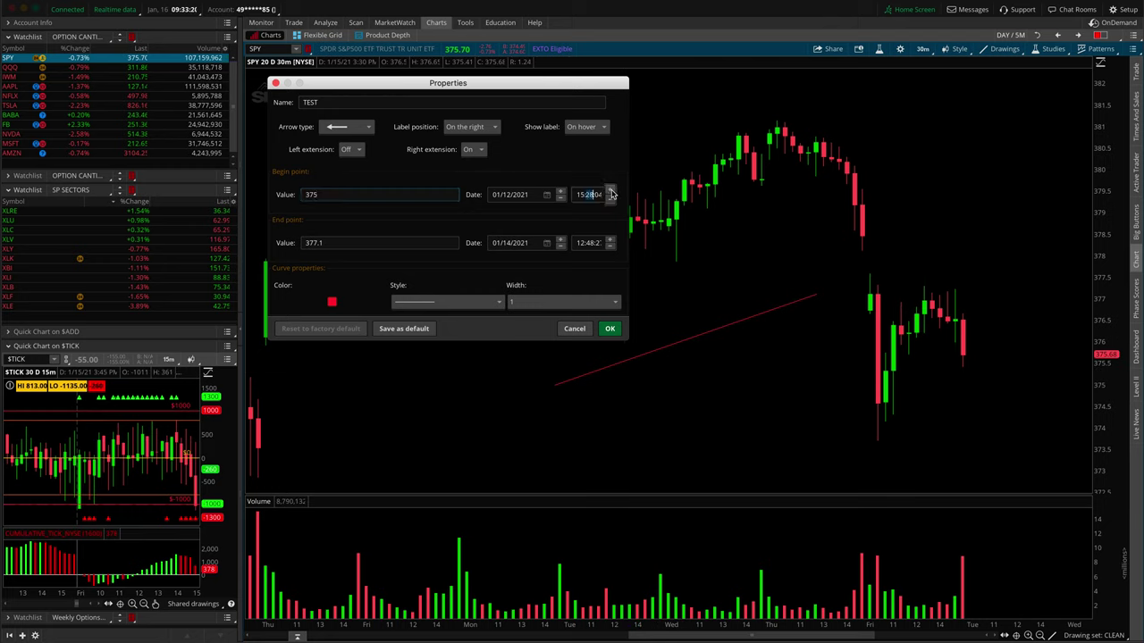
left_click(611, 191)
left_click(610, 192)
left_click(610, 191)
Set the trendline's end point to value 377 on 01/15/2021 and advance its time to 12:50
left_click(335, 242)
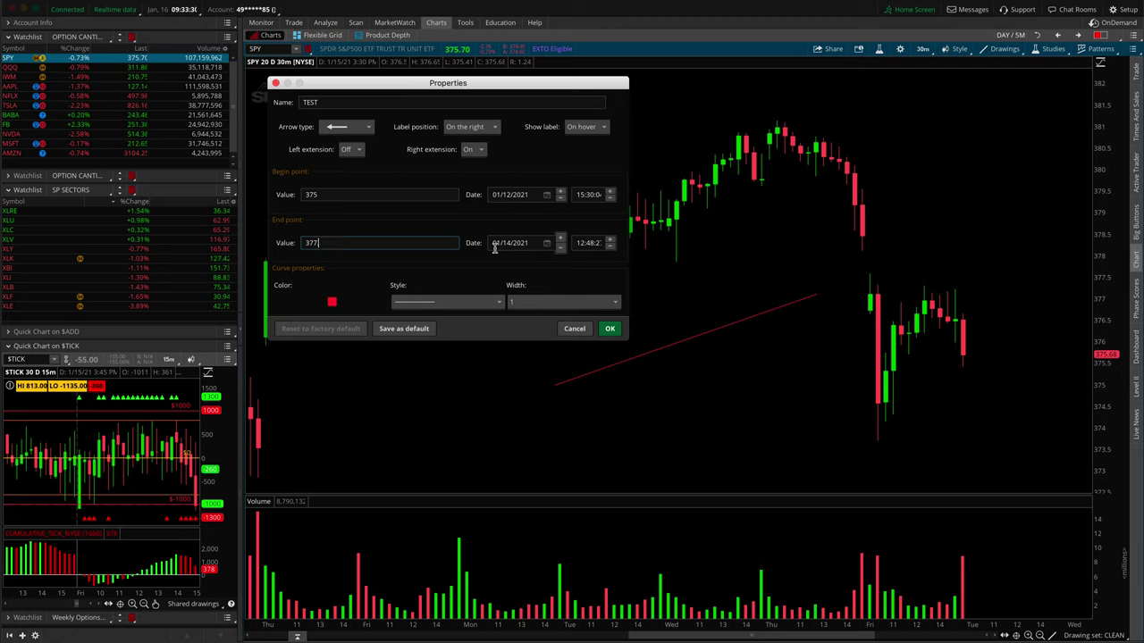
left_click(546, 244)
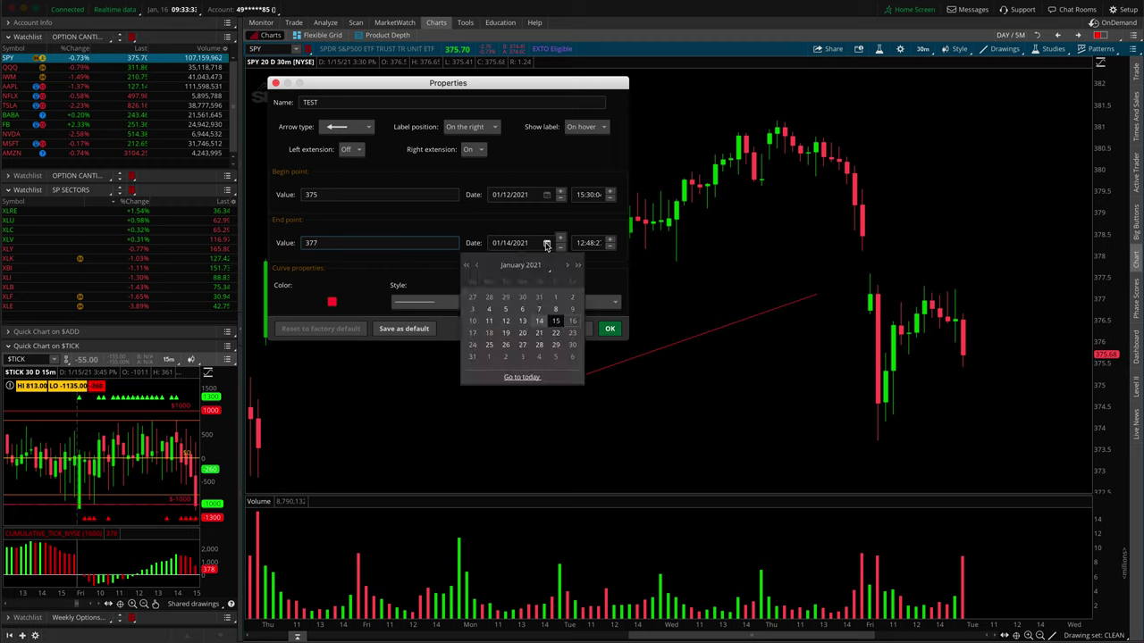
left_click(556, 322)
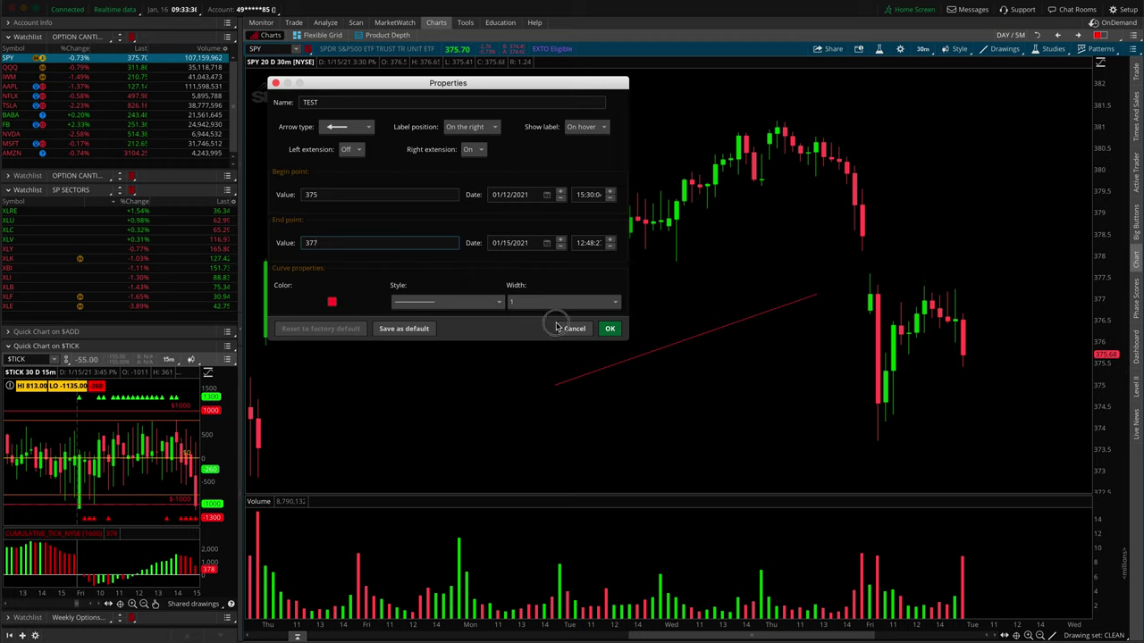
double_click(612, 239)
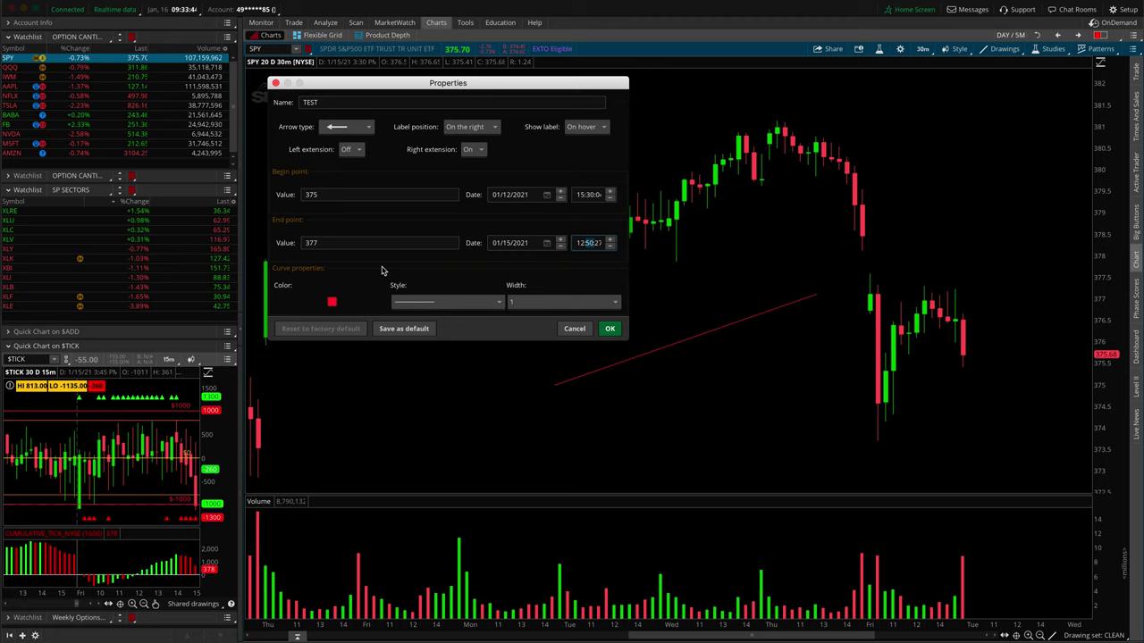
Look through the HSV, HSL, RGB and CMYK color models and set the trendline's color to magenta, about FF1DE1, in RGB
mouse_move(267, 258)
left_mouse_down()
mouse_move(369, 313)
mouse_move(626, 318)
left_mouse_up()
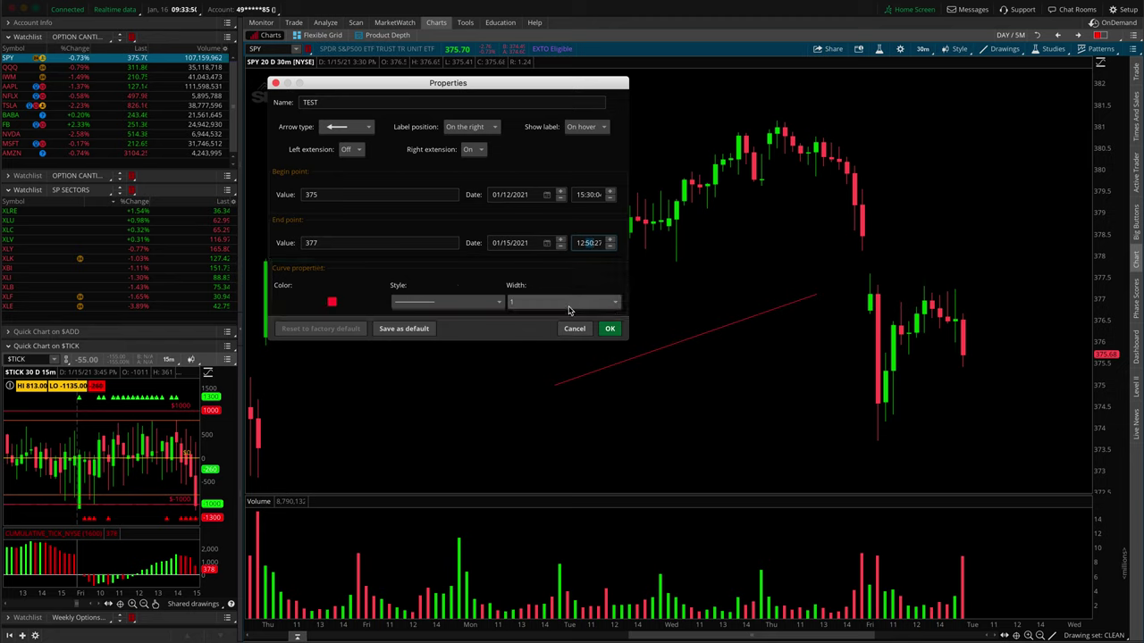
left_click(332, 302)
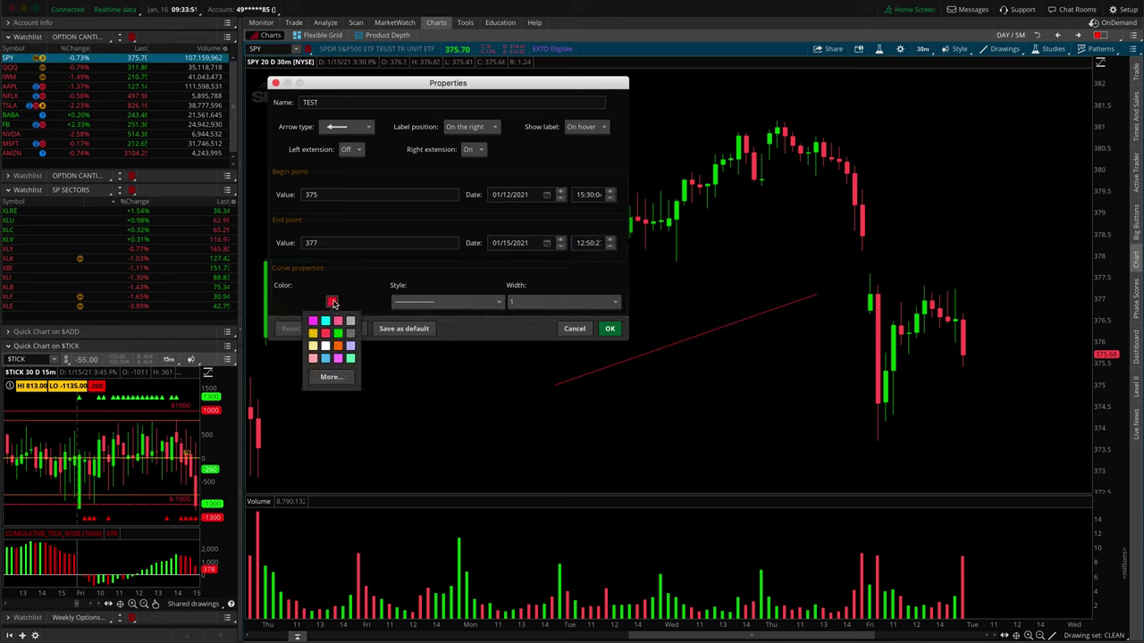
left_click(331, 377)
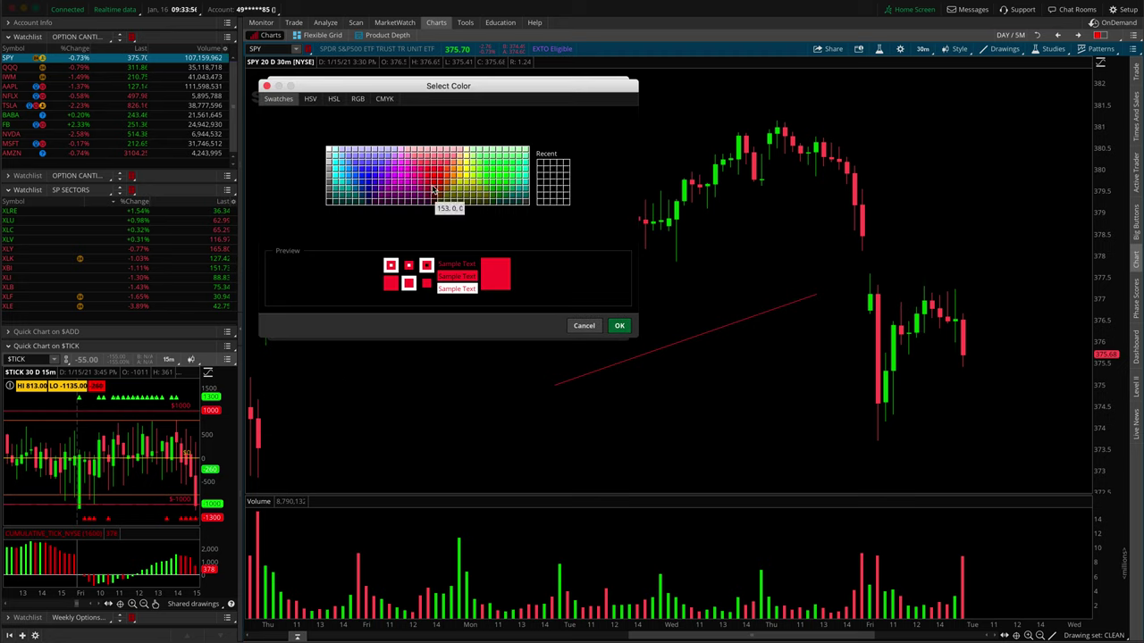
left_click(311, 100)
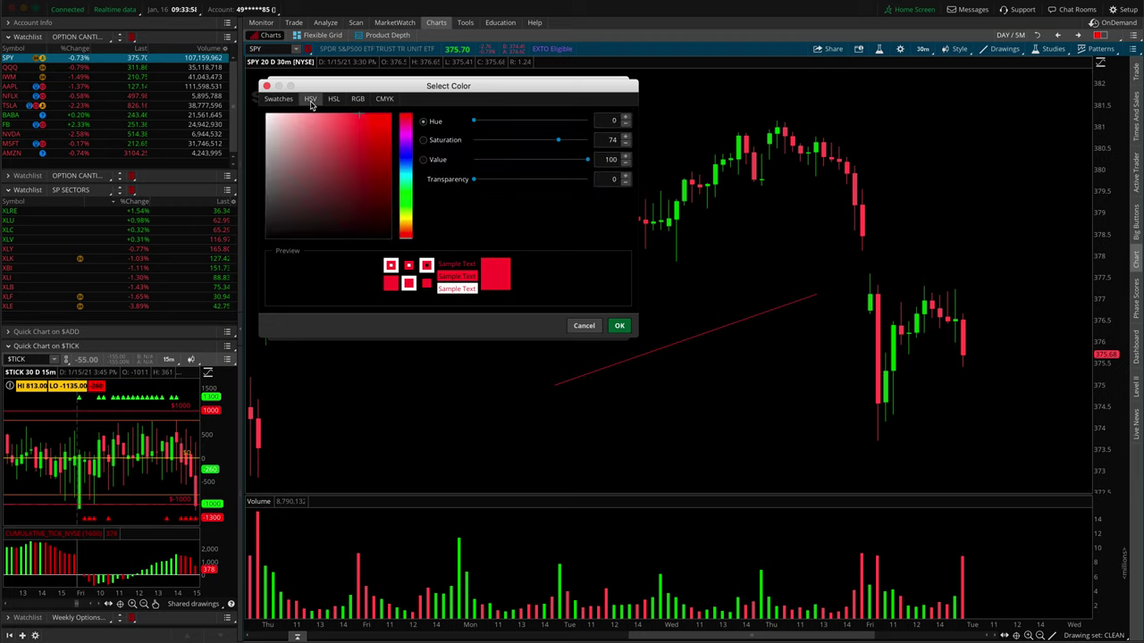
left_click(334, 100)
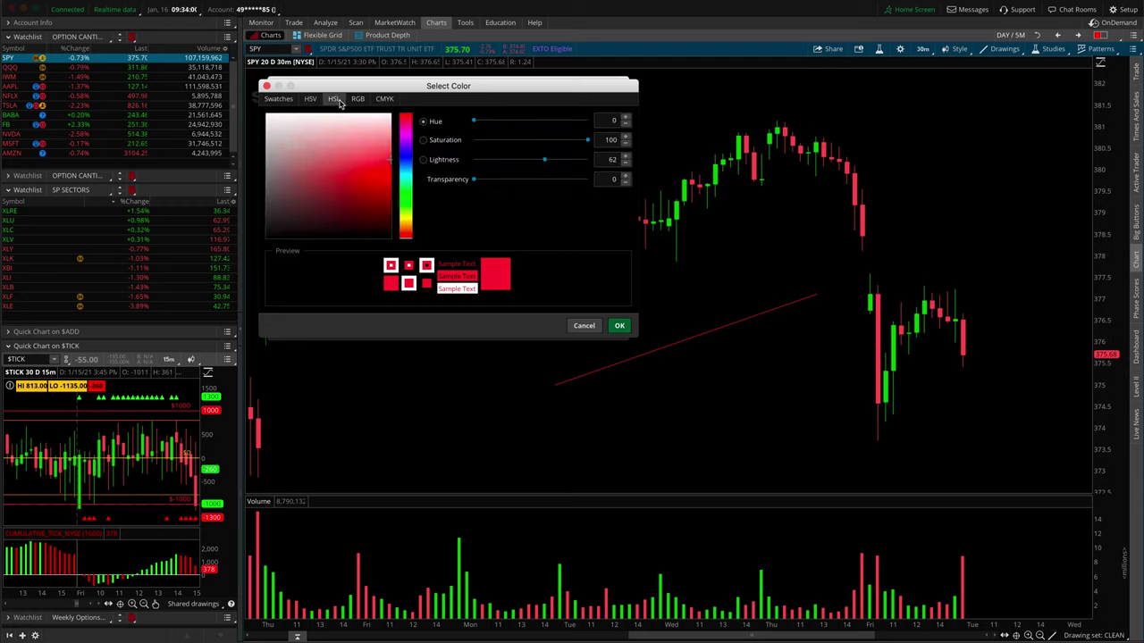
left_click(356, 101)
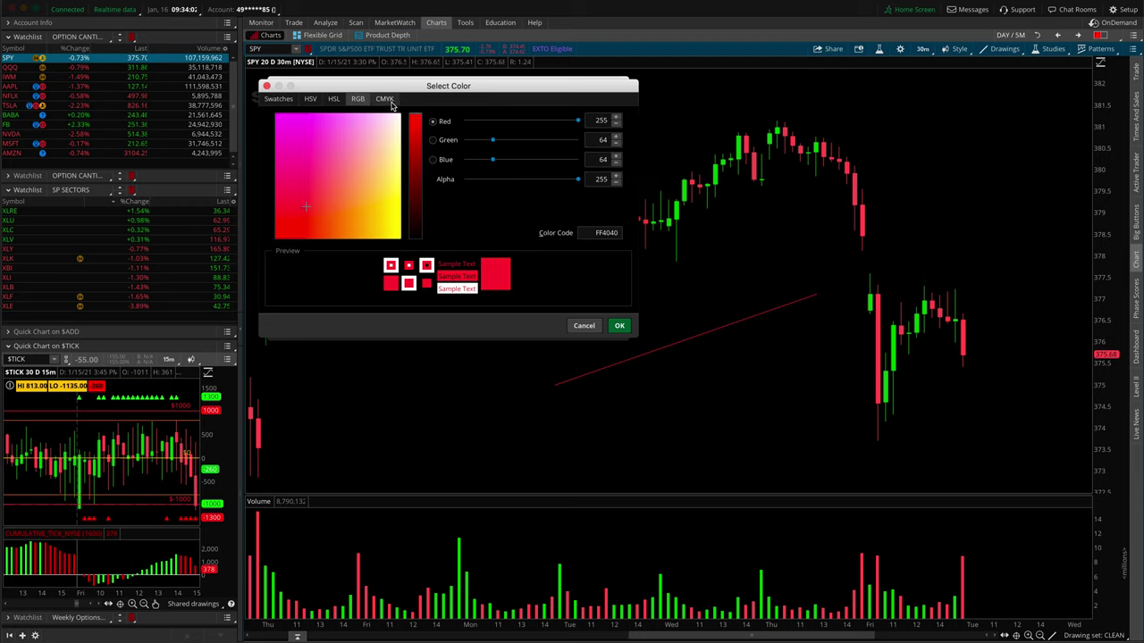
left_click(391, 105)
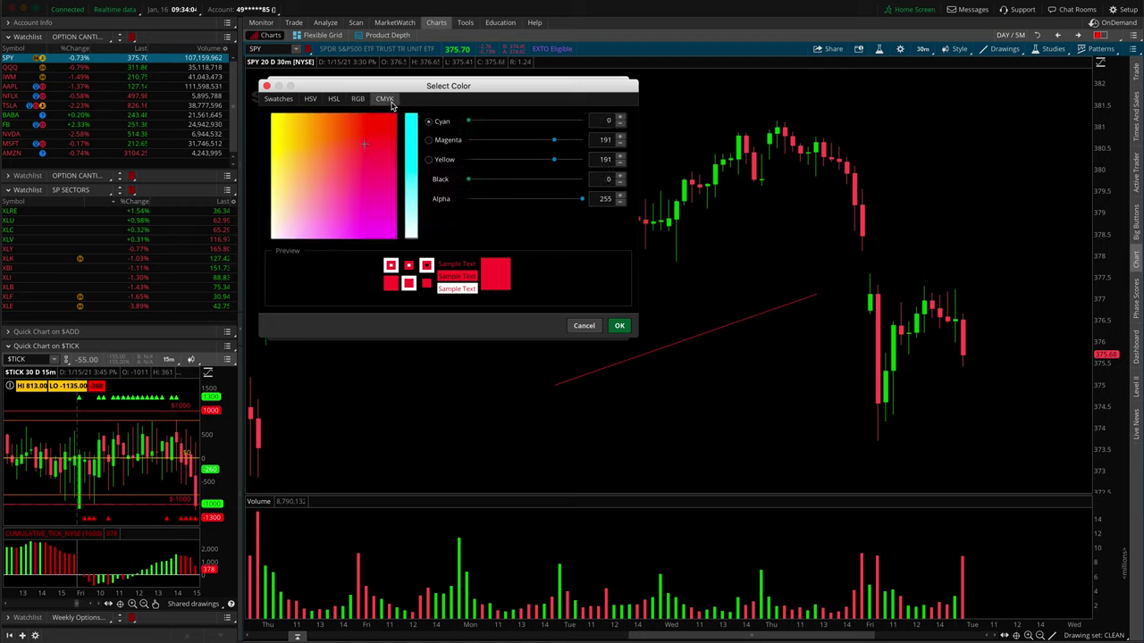
mouse_move(351, 173)
left_mouse_down()
mouse_move(330, 143)
mouse_move(309, 152)
mouse_move(309, 186)
mouse_move(335, 183)
mouse_move(376, 132)
mouse_move(366, 147)
left_mouse_up()
left_click(357, 98)
left_click_drag(295, 125, 288, 127)
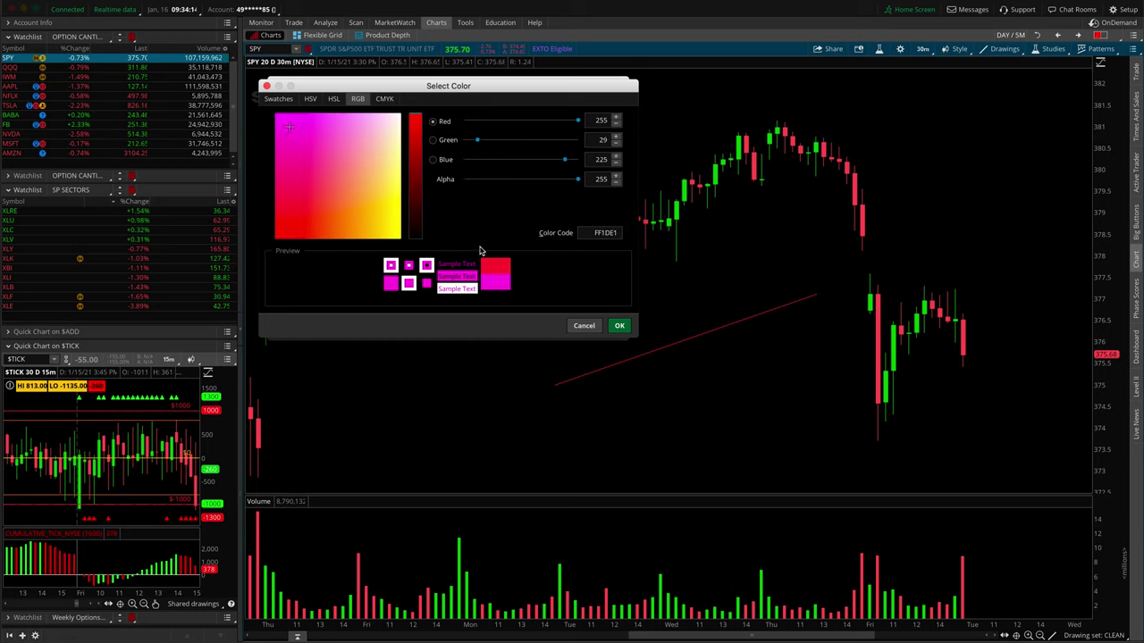
left_click(620, 326)
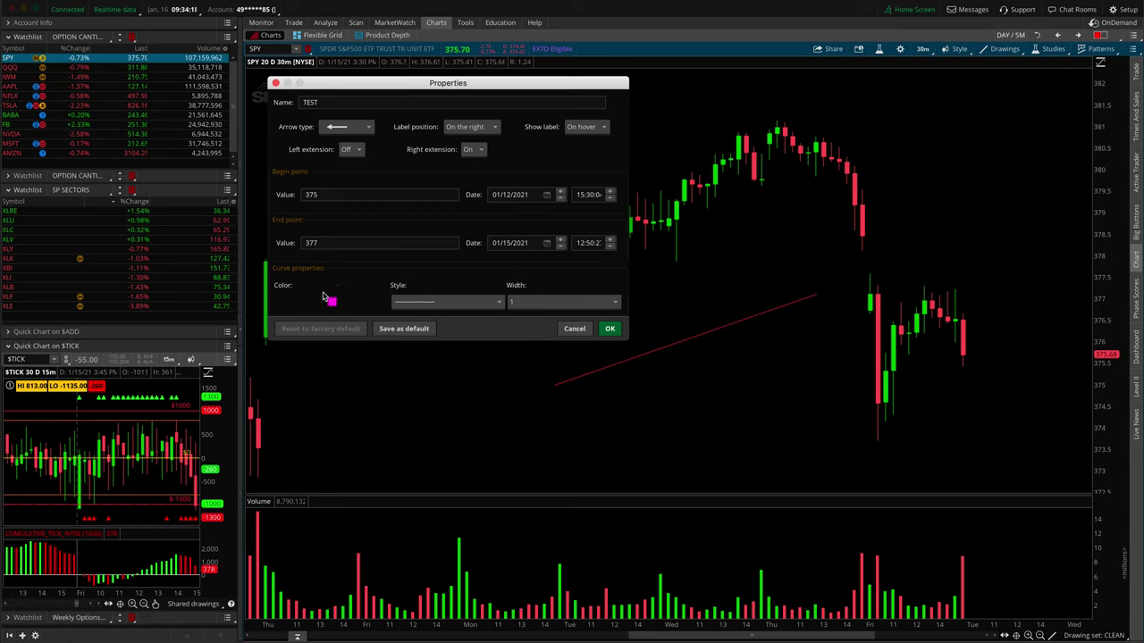
Set the trendline's style to long dashes and its width to 5, and apply the properties to the chart
left_click(438, 302)
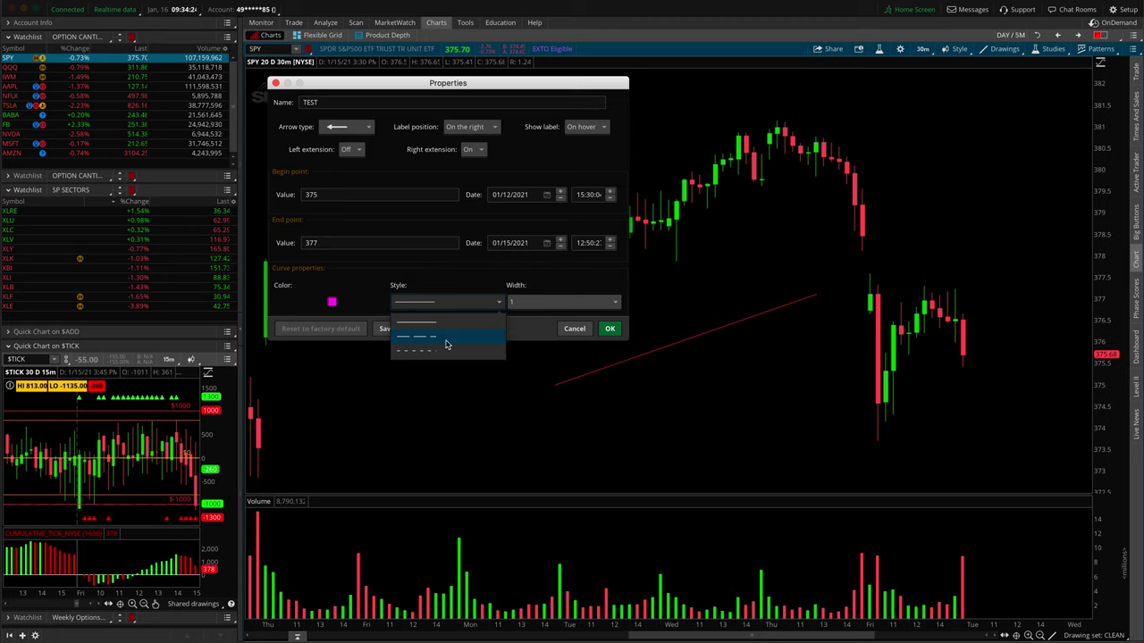
left_click(447, 340)
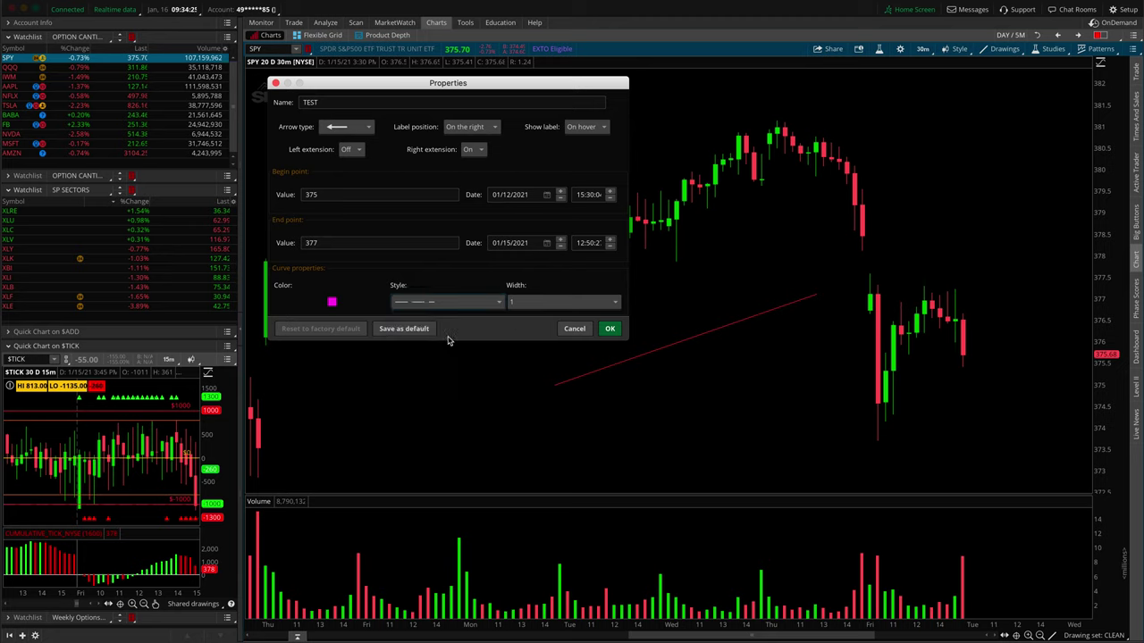
left_click(563, 309)
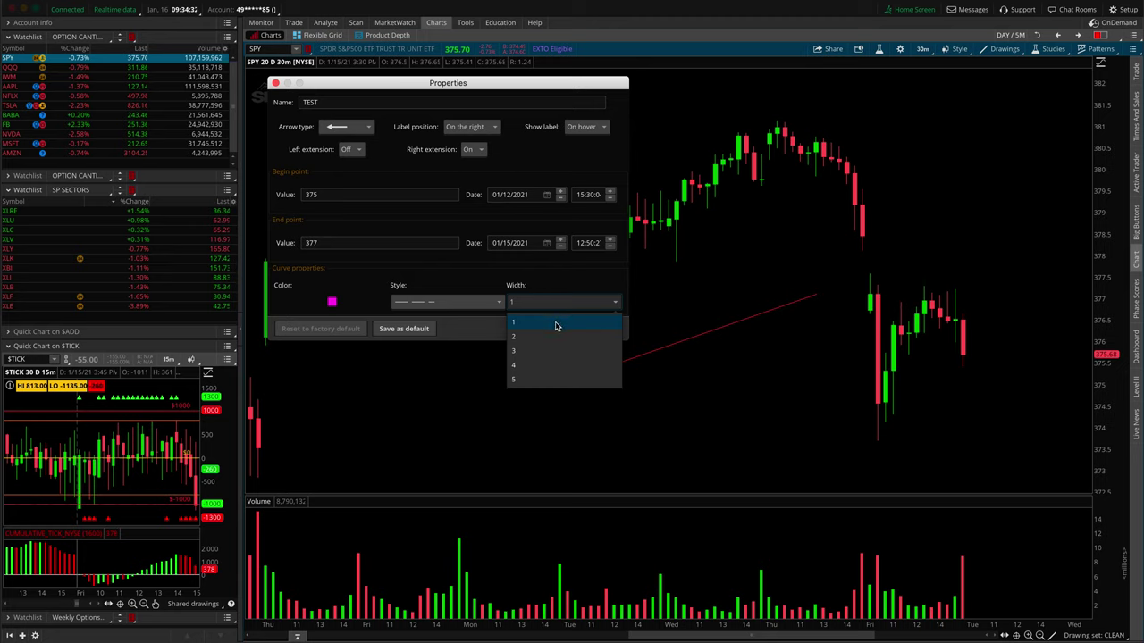
left_click(546, 382)
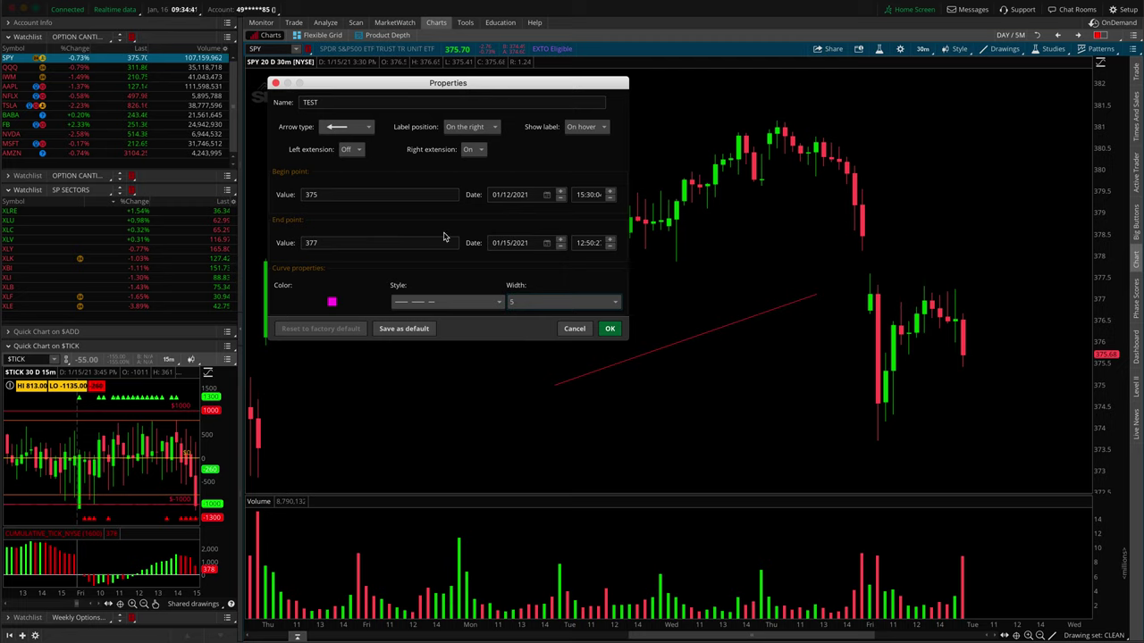
left_click(610, 328)
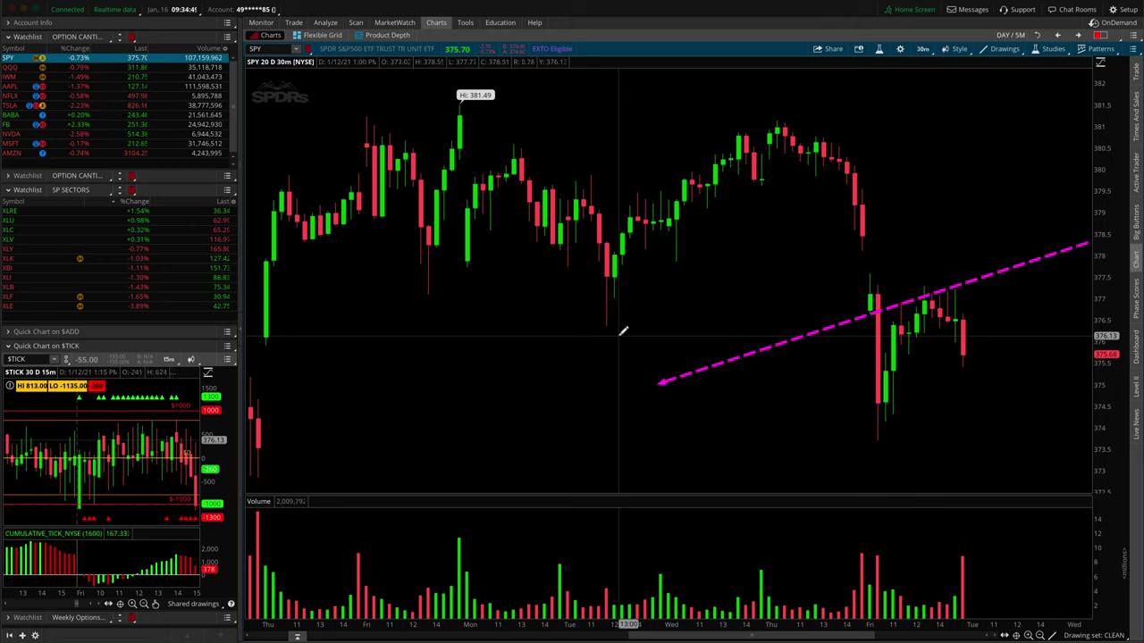
mouse_move(661, 378)
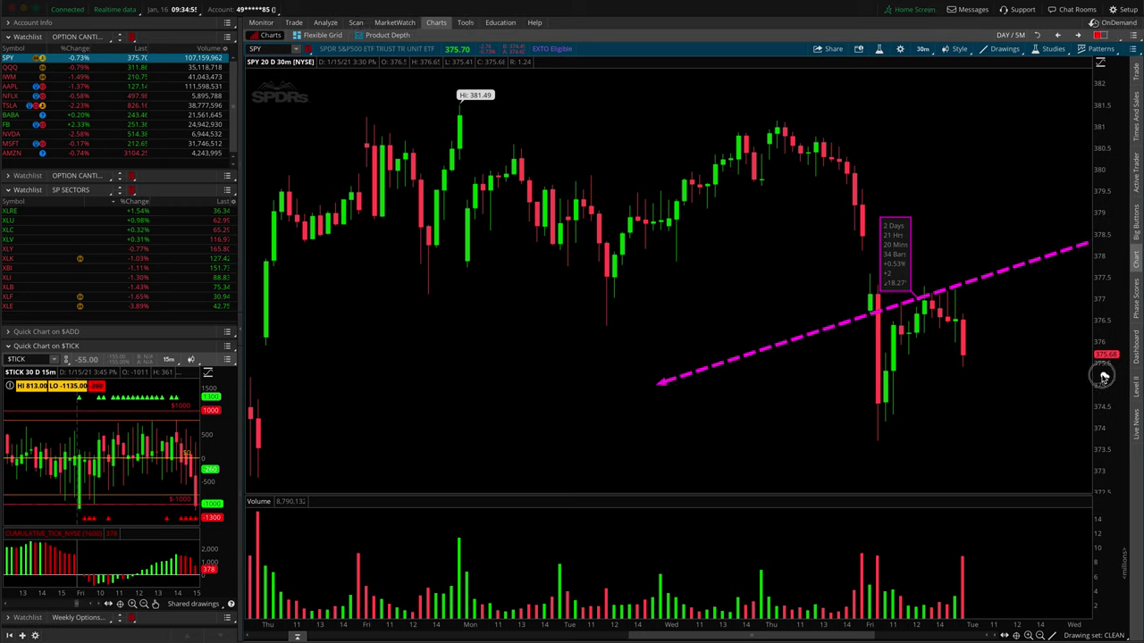
mouse_move(1104, 377)
left_mouse_down()
mouse_move(1103, 407)
mouse_move(1106, 377)
left_mouse_up()
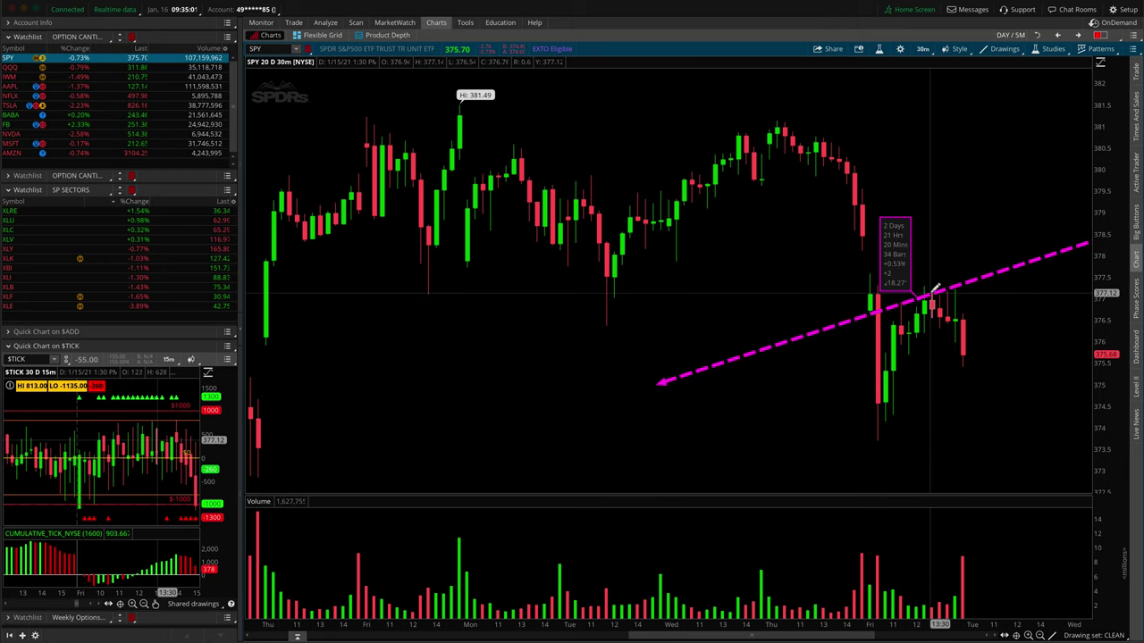
mouse_move(924, 295)
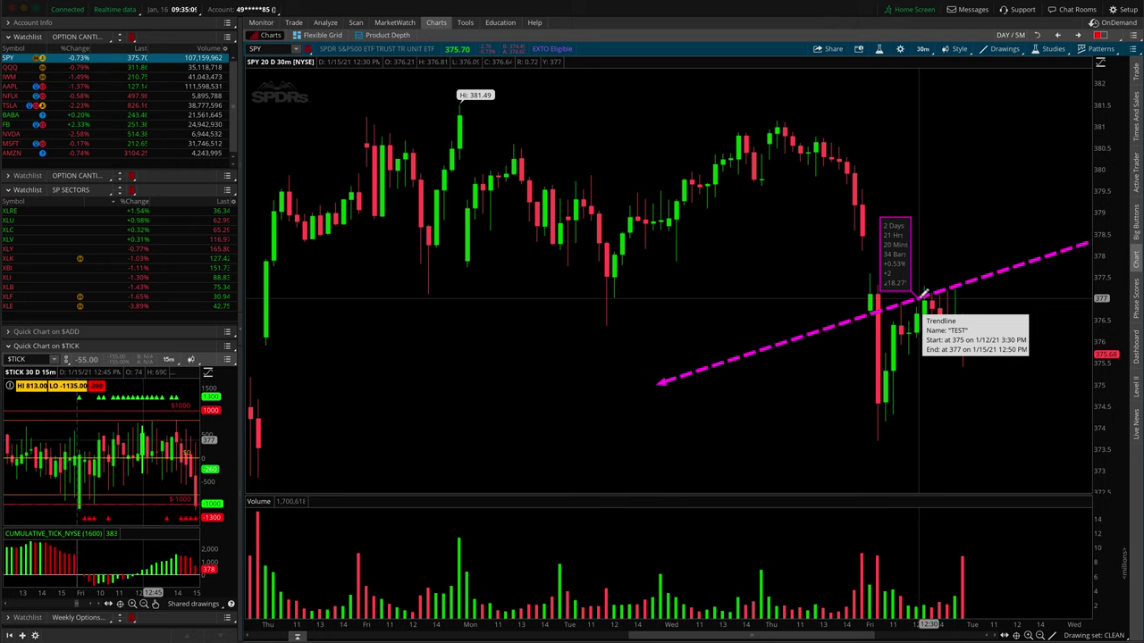
left_click_drag(920, 297, 1086, 299)
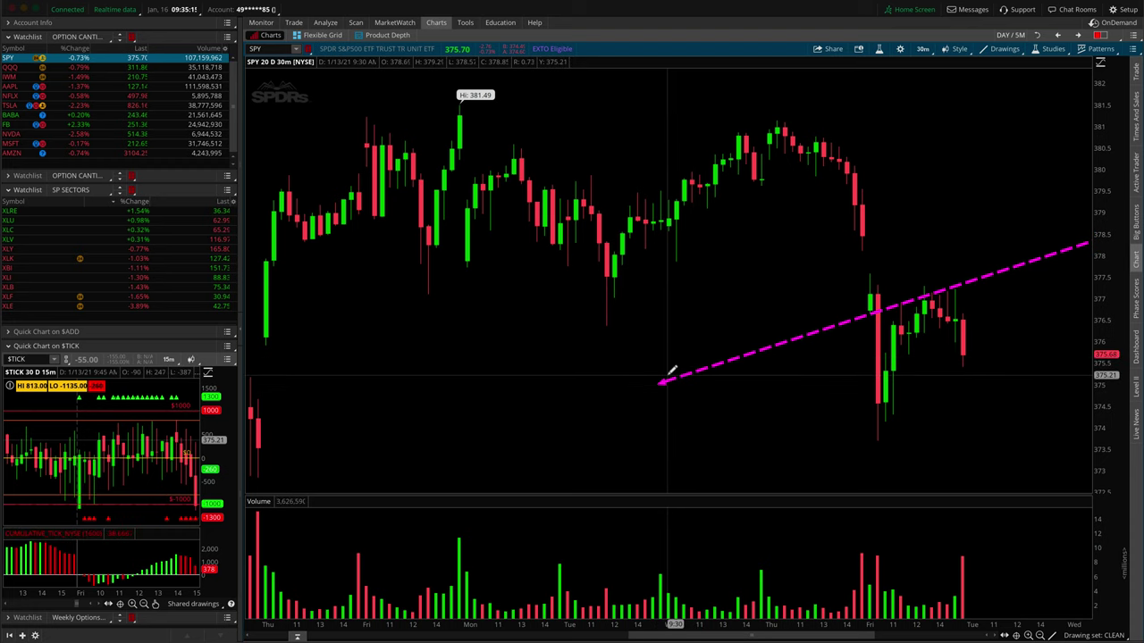
Set the trendline's arrow type to None, label position to On the left, show label to Never and right extension to Off
scroll(972, 306, "down", 3)
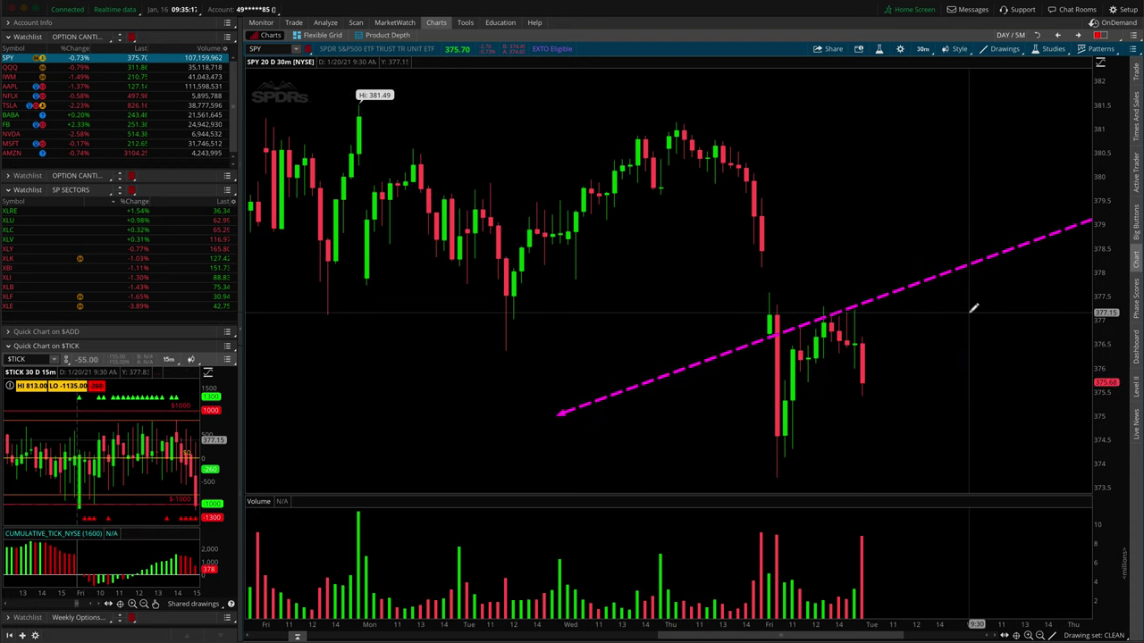
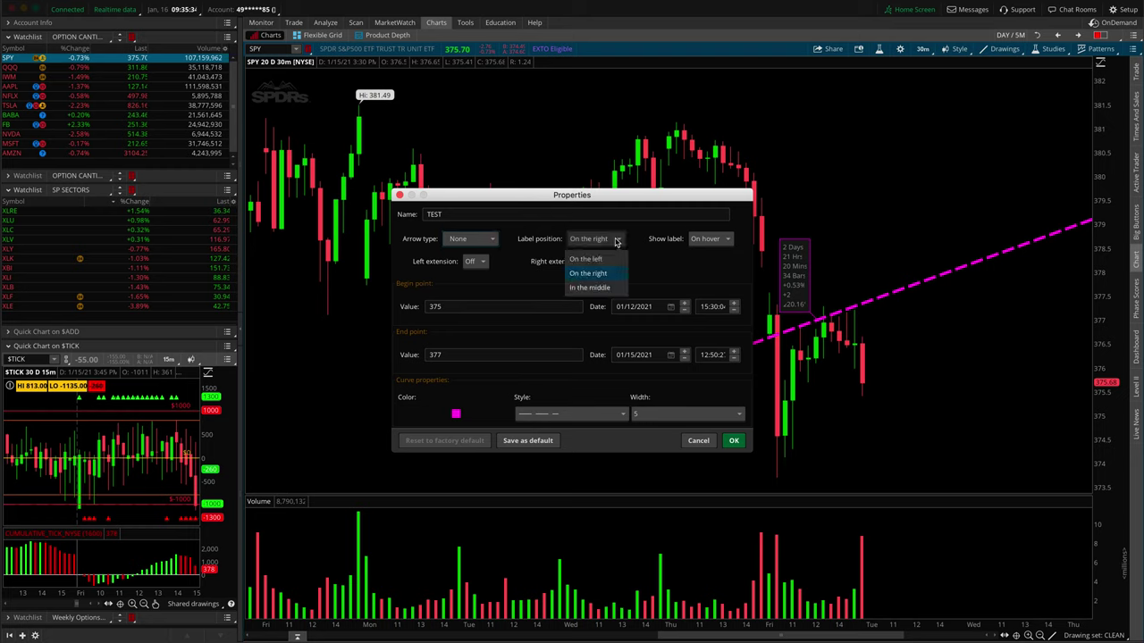
left_click(613, 259)
left_click(720, 239)
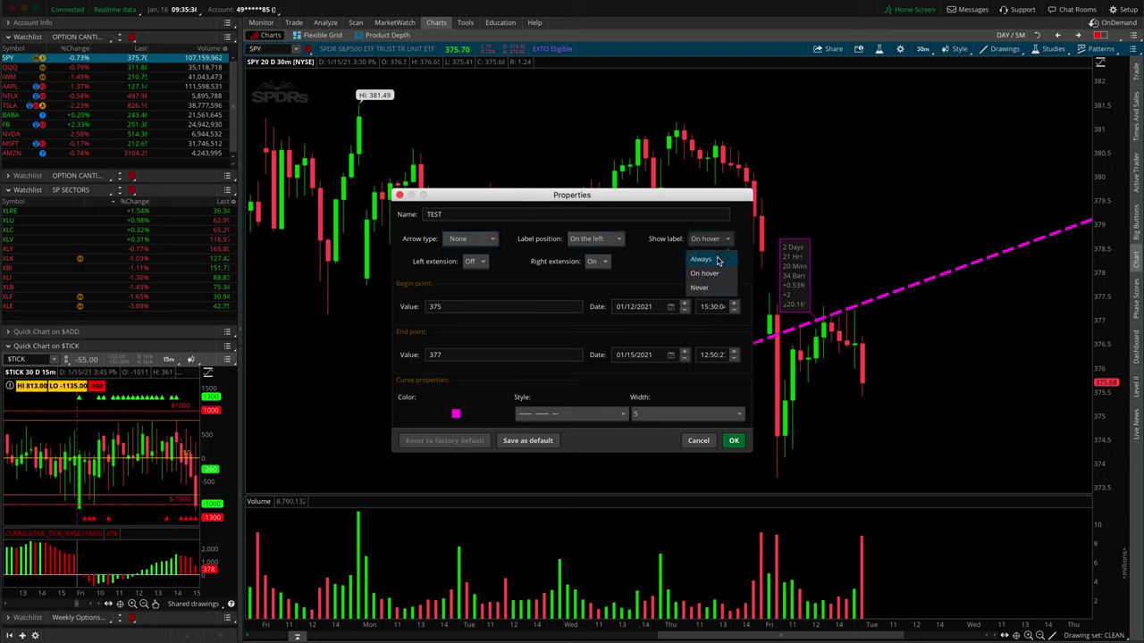
left_click(717, 259)
left_click(724, 242)
left_click(701, 288)
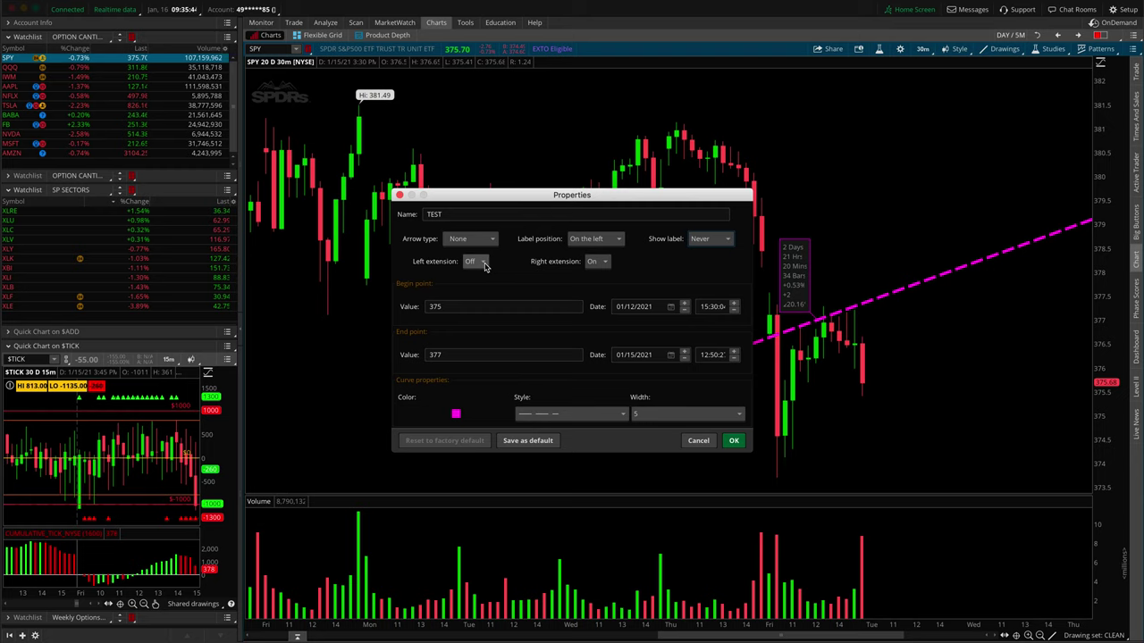
left_click(599, 262)
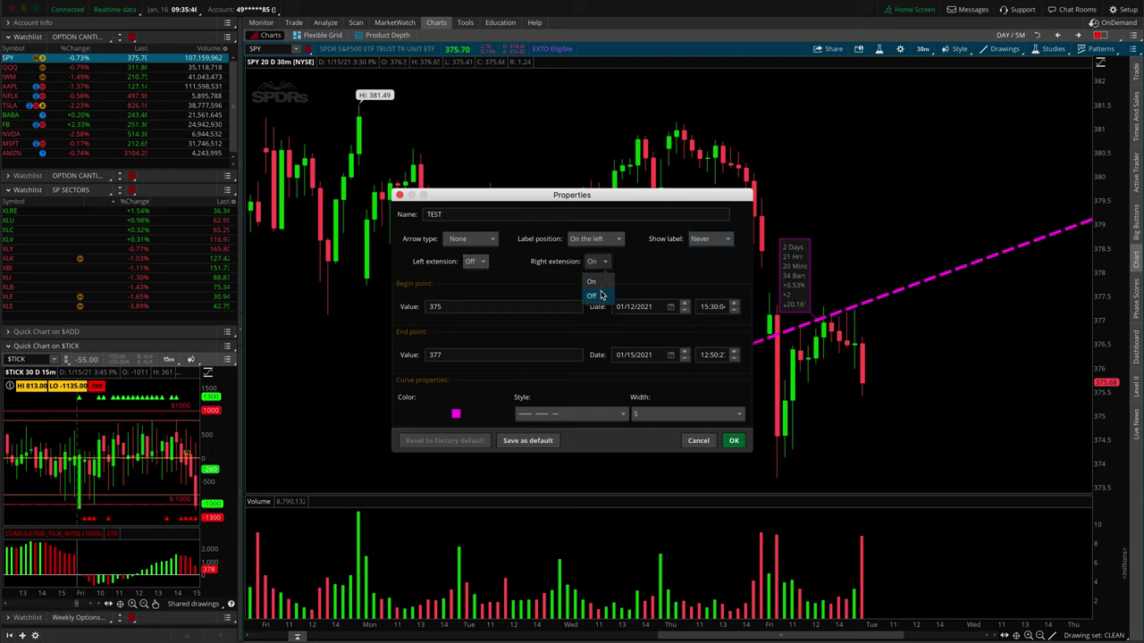
left_click(591, 294)
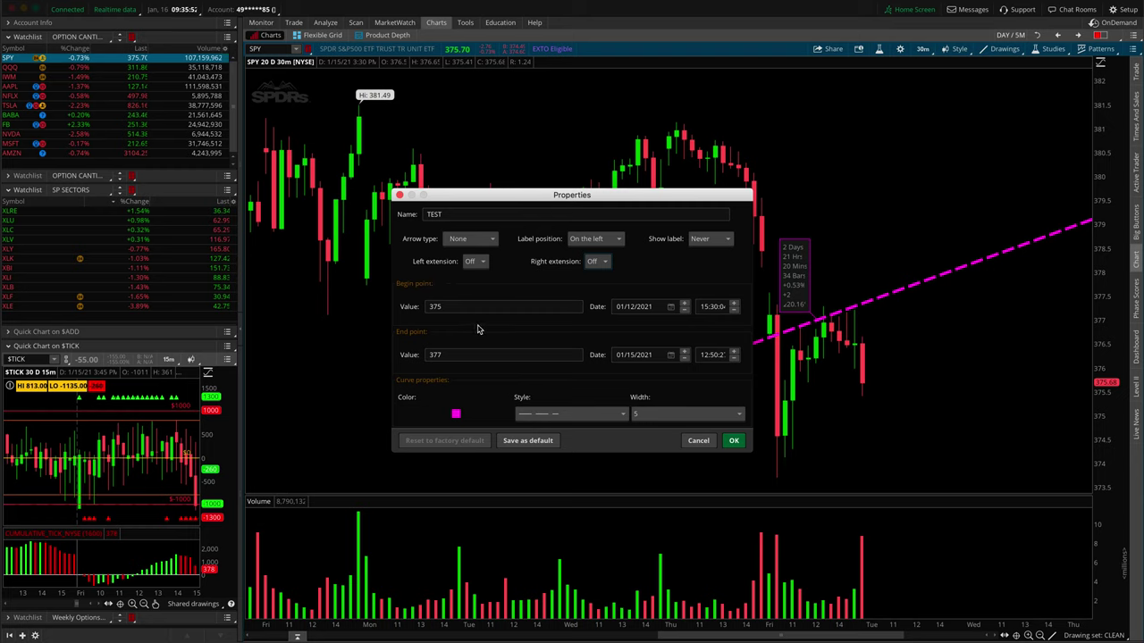
Style the trendline light gray with short dashes and width 1, save these properties as the default and apply them
left_click(456, 414)
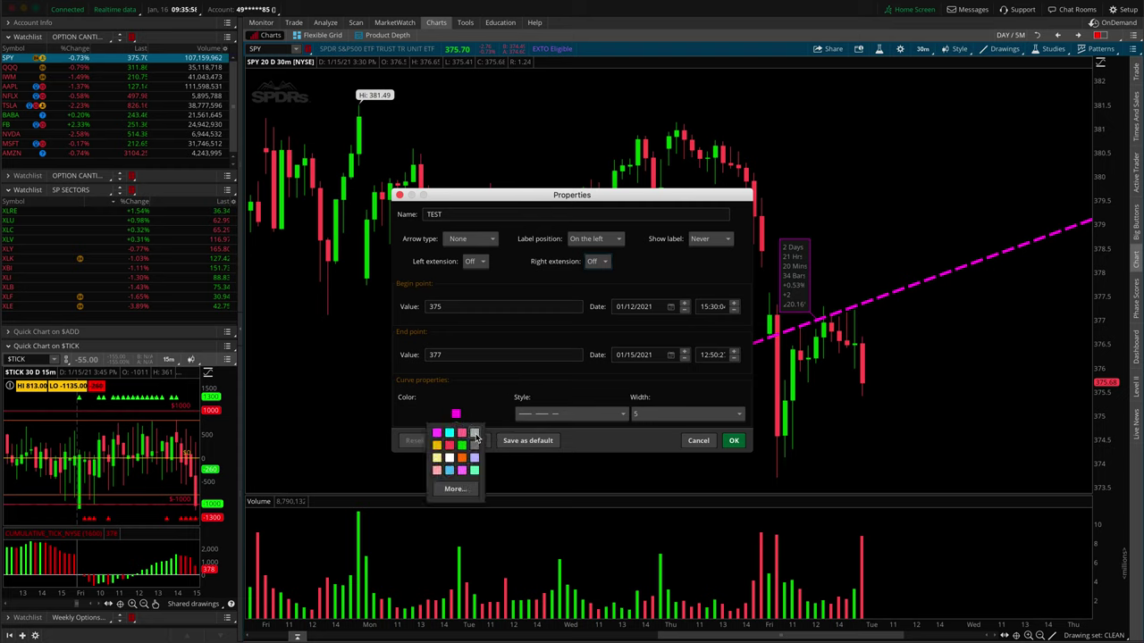
left_click(475, 435)
left_click(575, 415)
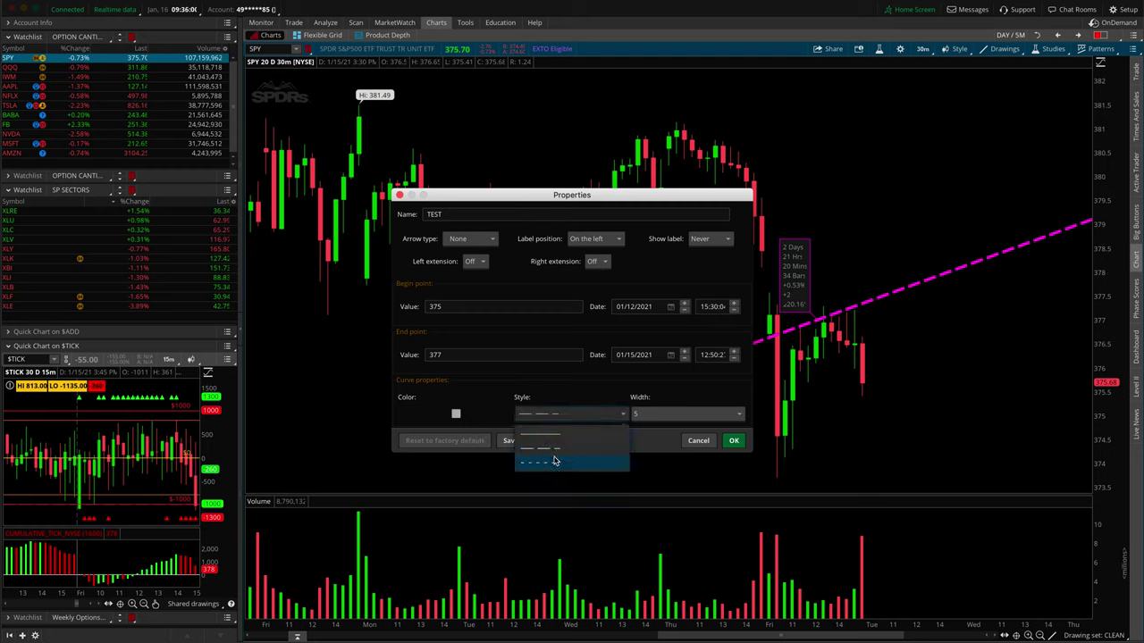
left_click(554, 461)
left_click(657, 414)
left_click(645, 435)
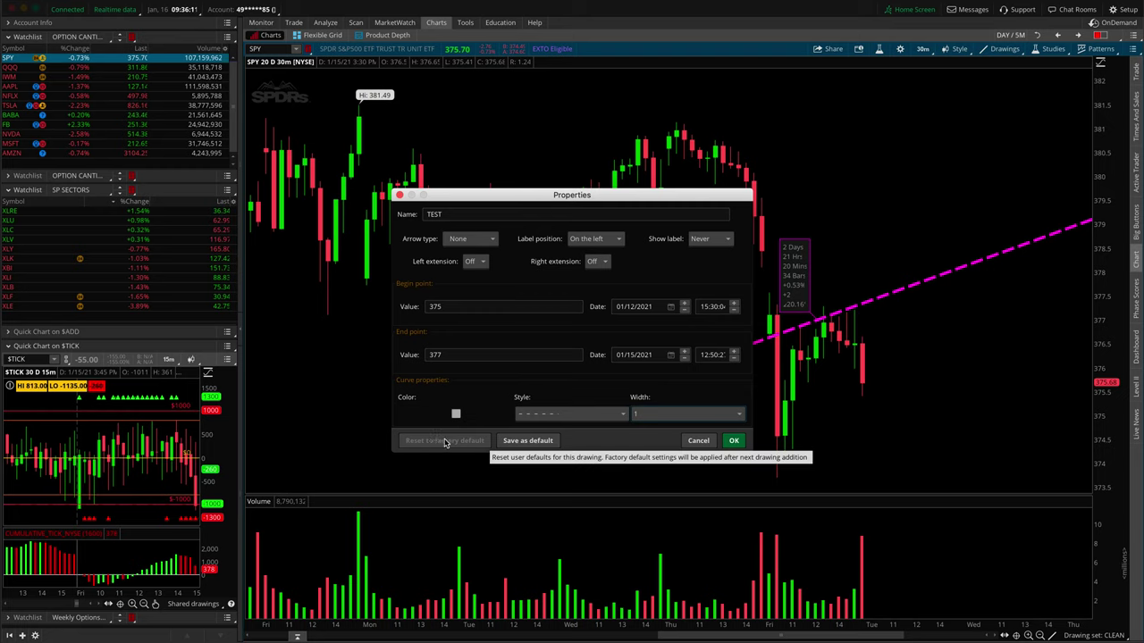
left_click(534, 442)
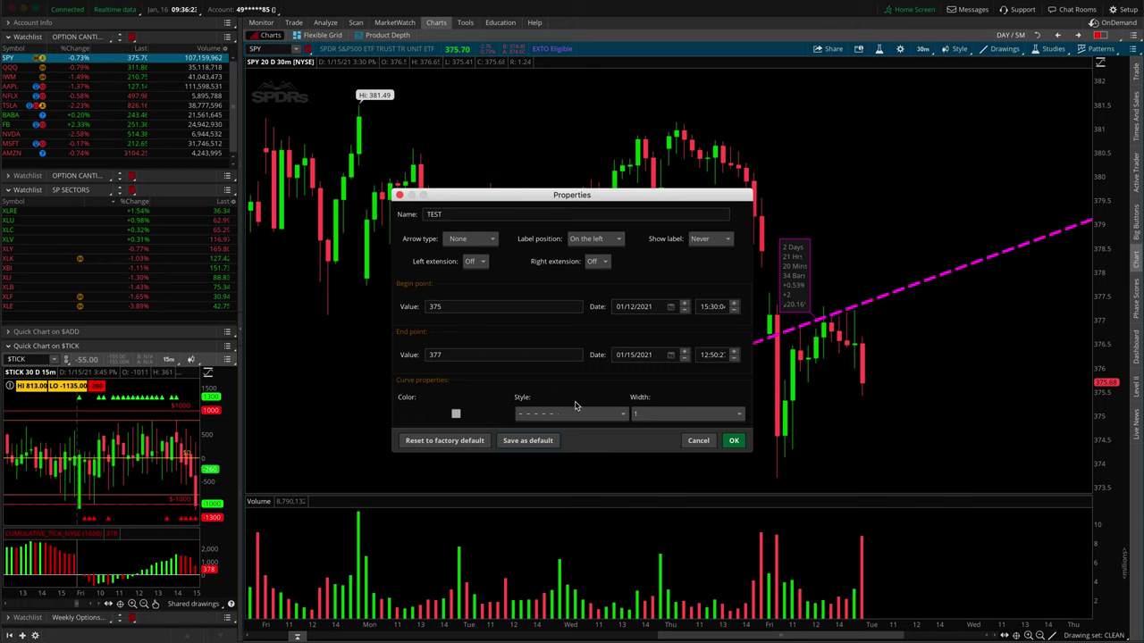
left_click(733, 440)
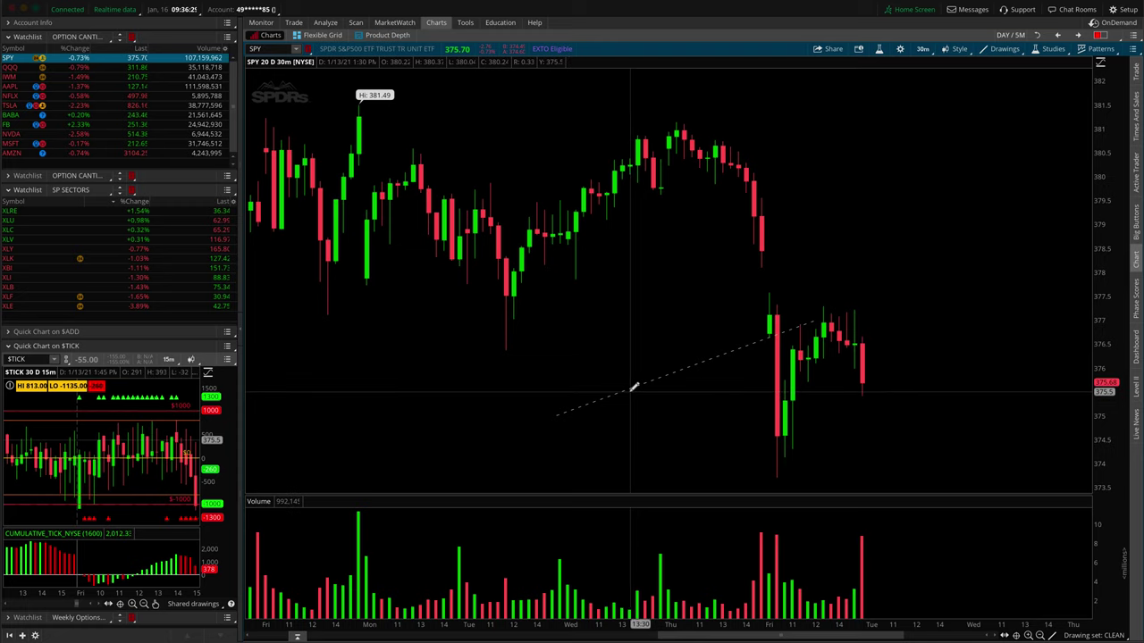
Draw a second trendline from about 376.36 on 1/12/21 up to about 379.33 on 1/19/21
left_click_drag(506, 345, 948, 207)
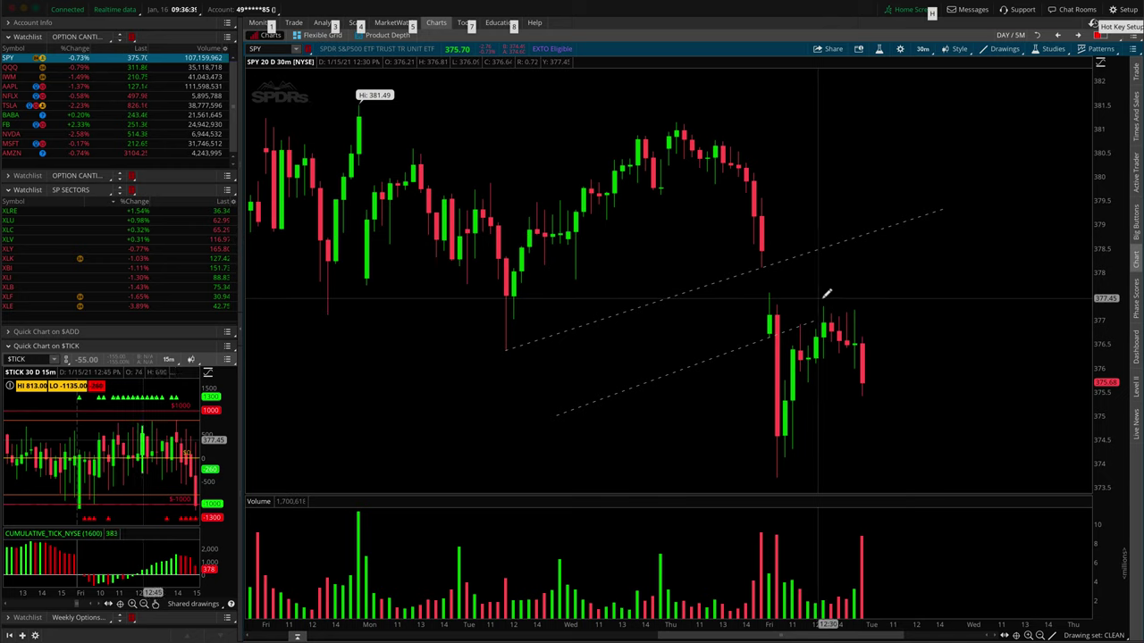
mouse_move(779, 311)
left_mouse_down()
mouse_move(557, 391)
mouse_move(802, 402)
mouse_move(743, 320)
left_mouse_up()
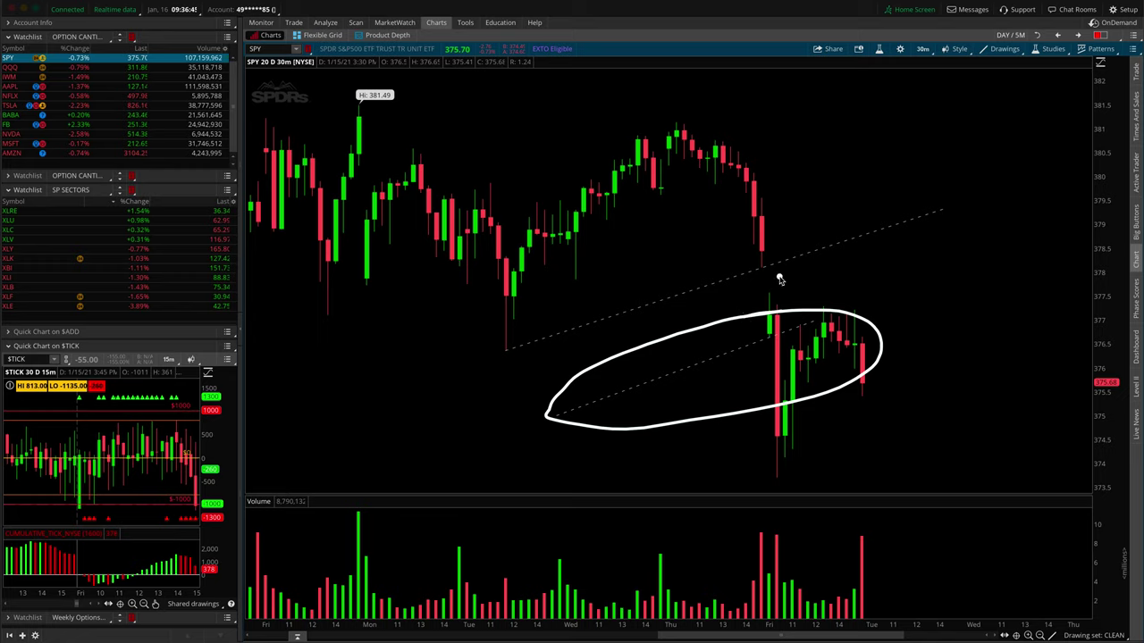
key("Escape")
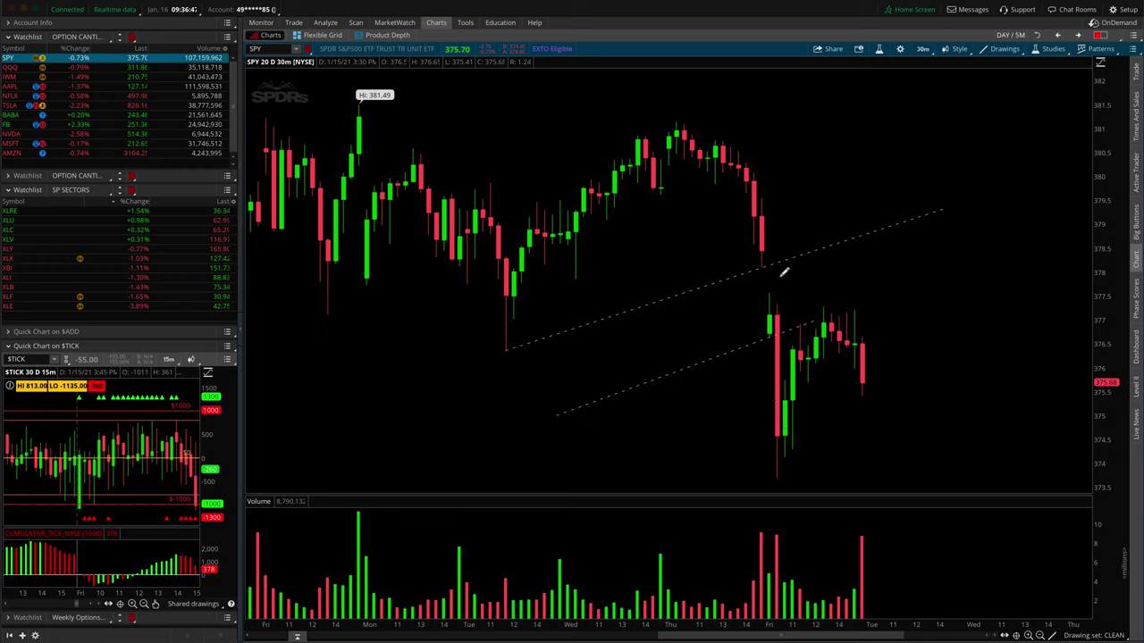
mouse_move(794, 255)
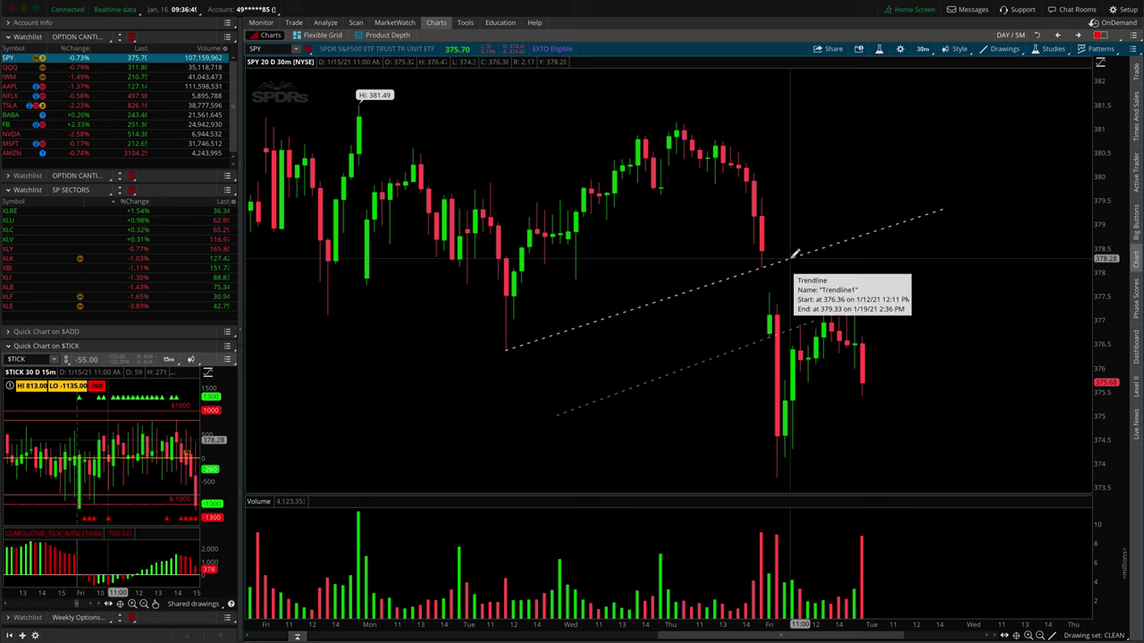
Remove both trendlines from the SPY chart
right_click(841, 239)
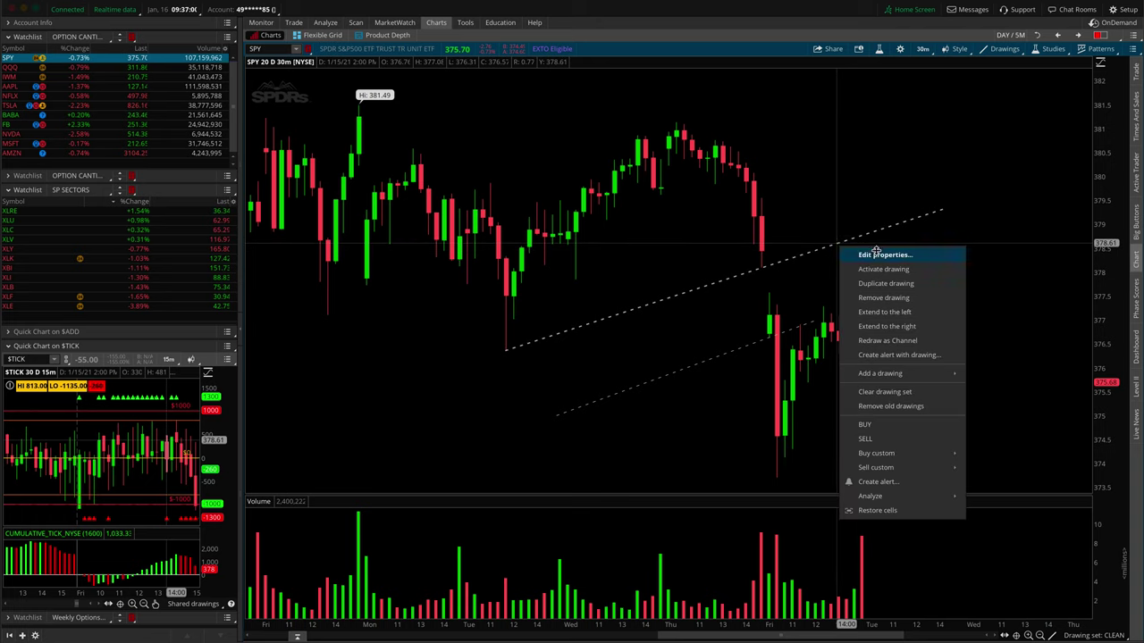
left_click(920, 301)
right_click(729, 357)
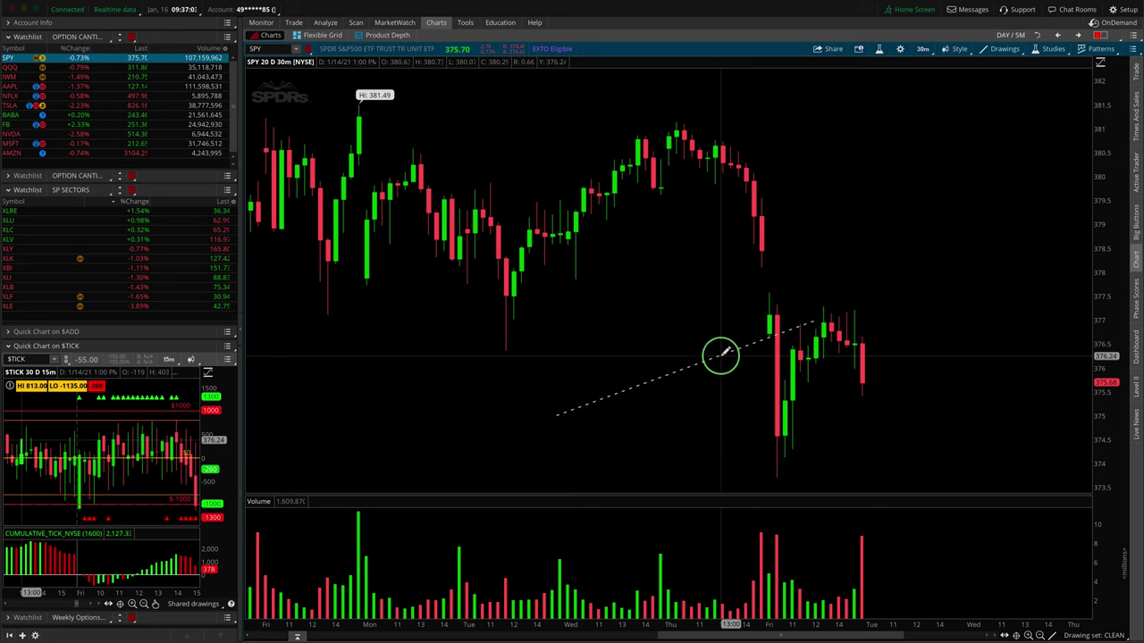
left_click(777, 412)
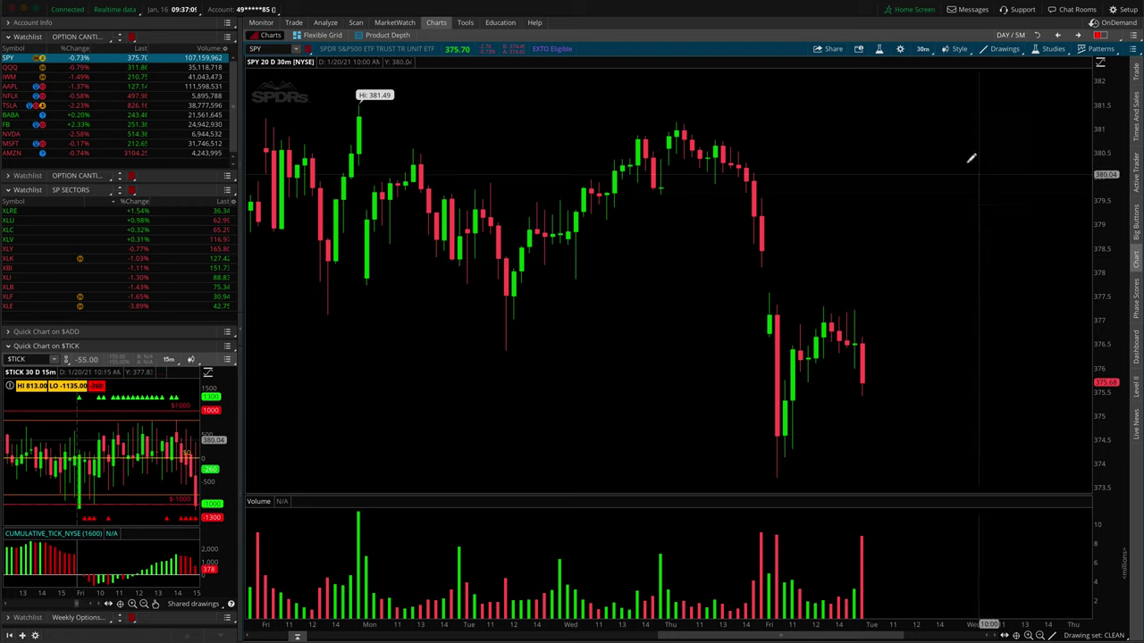
Set drawings to snap to OHLC in the general chart settings and apply the change
key("alt")
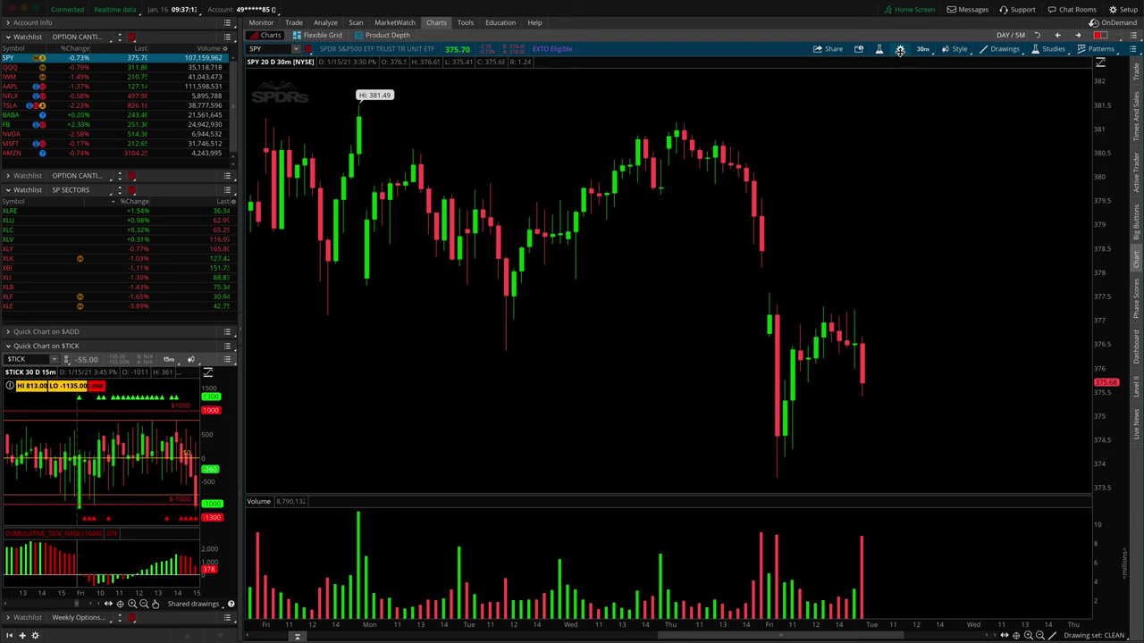
left_click(900, 50)
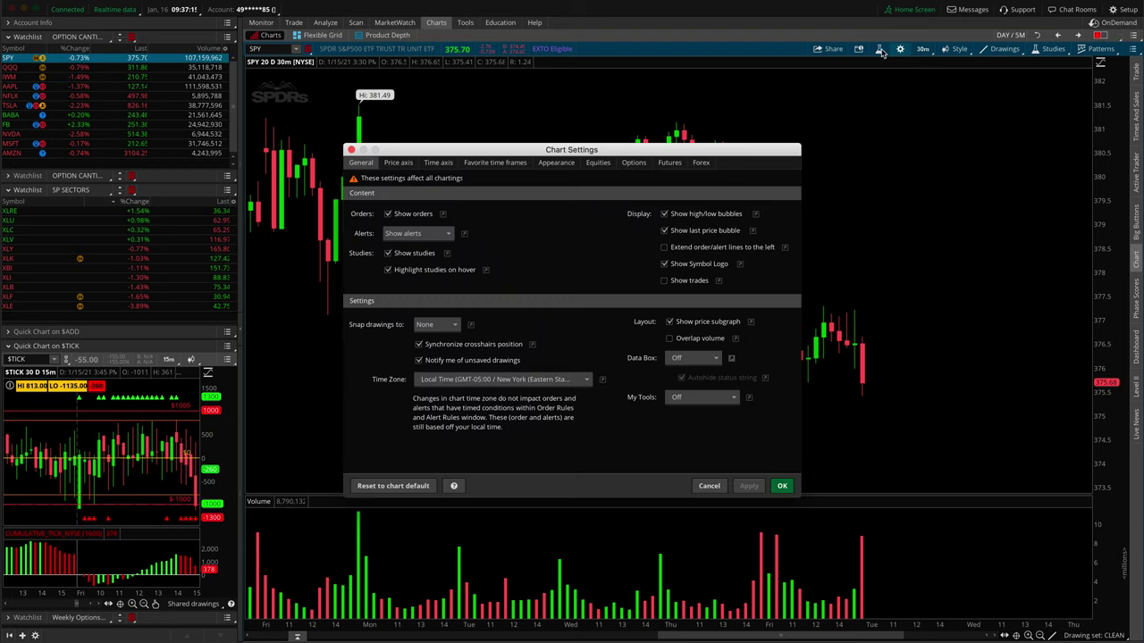
left_click_drag(346, 310, 515, 345)
left_click(453, 327)
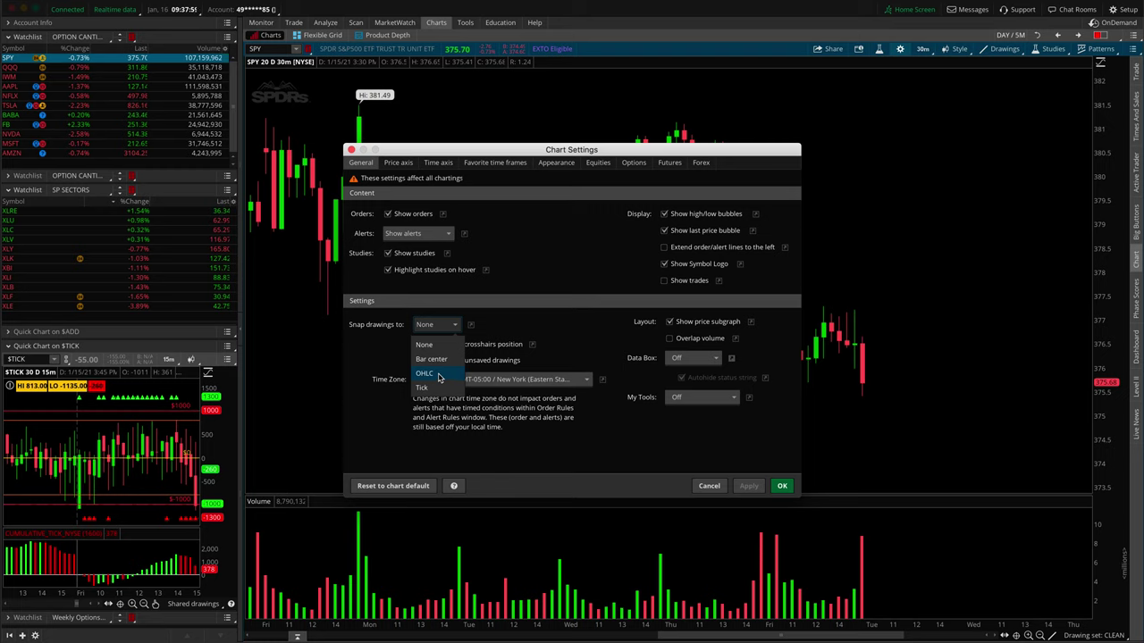
left_click(438, 375)
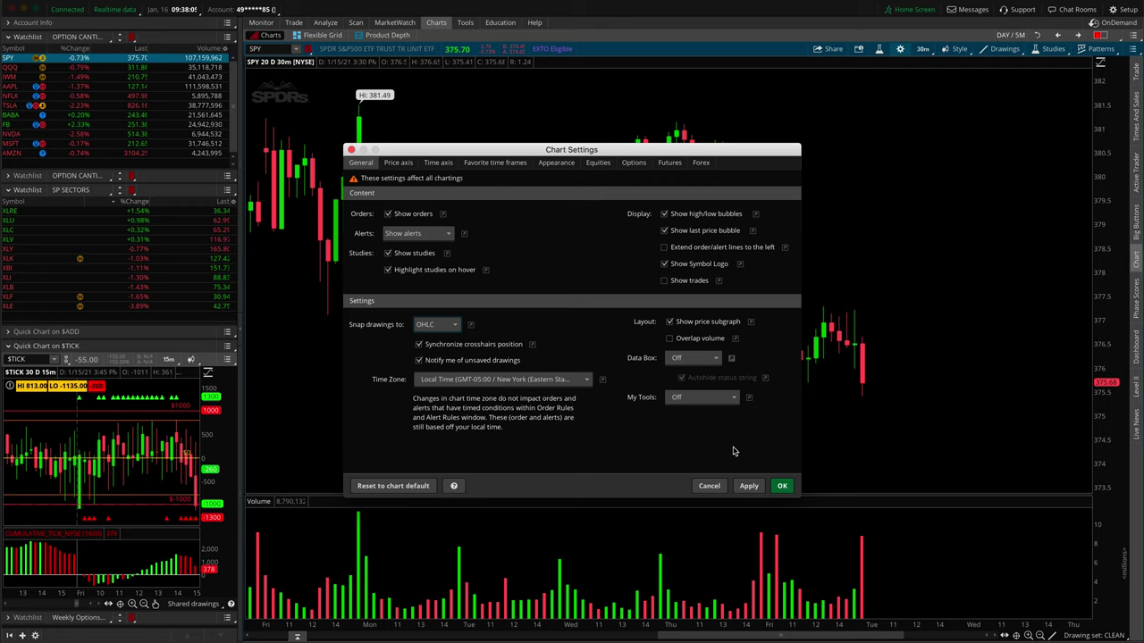
left_click(782, 487)
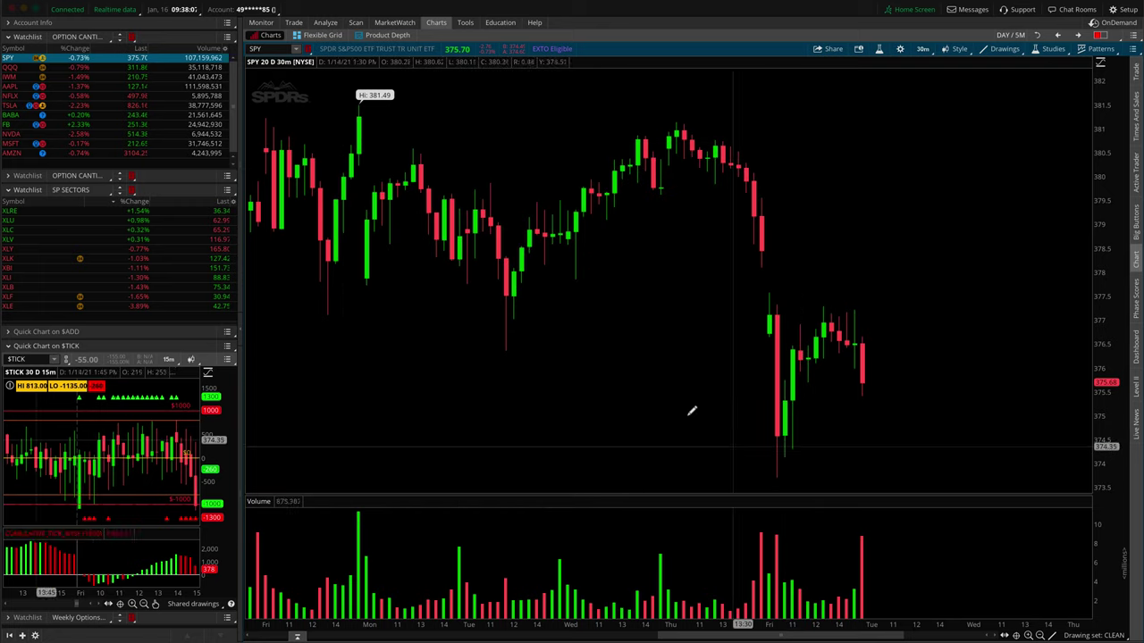
Draw a trendline from about 376.06 on 1/12/21 to about 377.29 on 1/15/21, and remove it from the chart
left_click(506, 364)
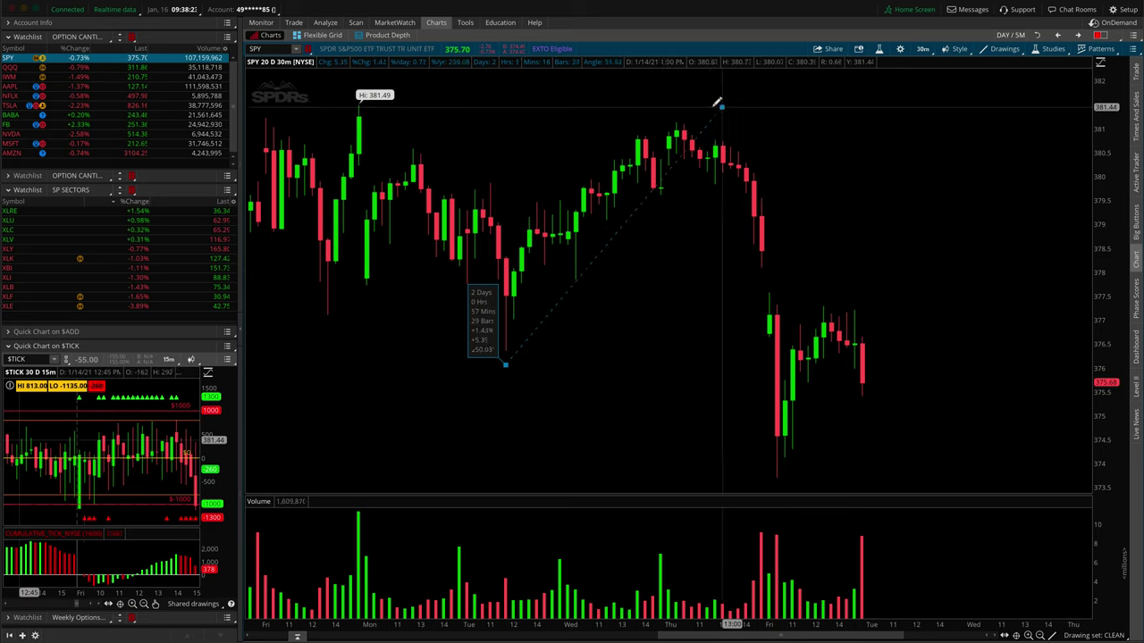
left_click(677, 119)
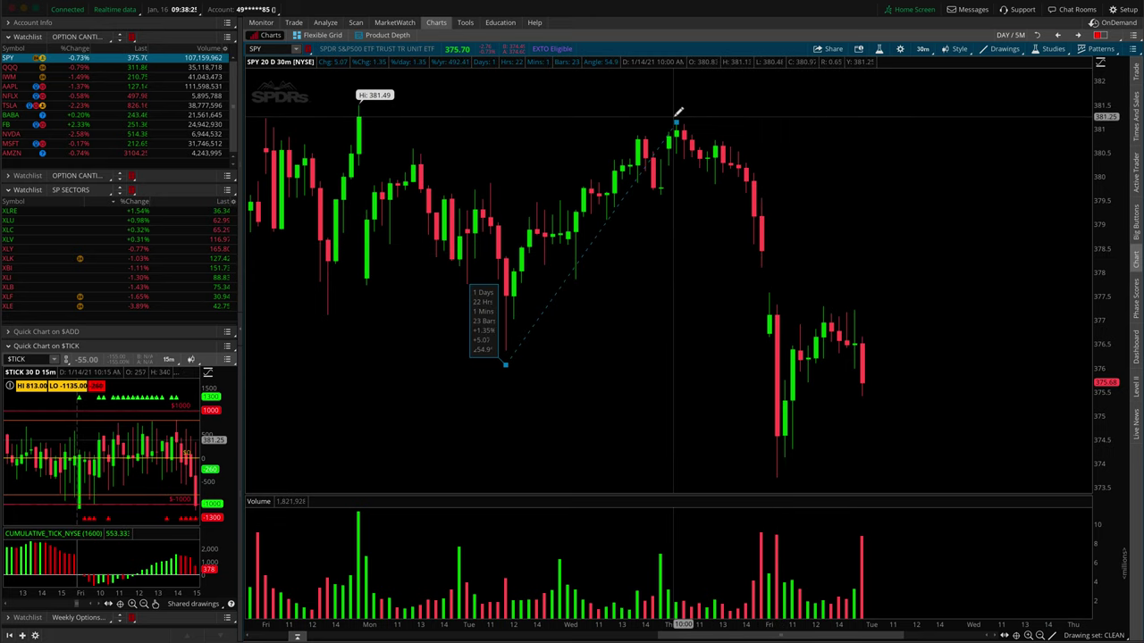
left_click_drag(679, 112, 361, 100)
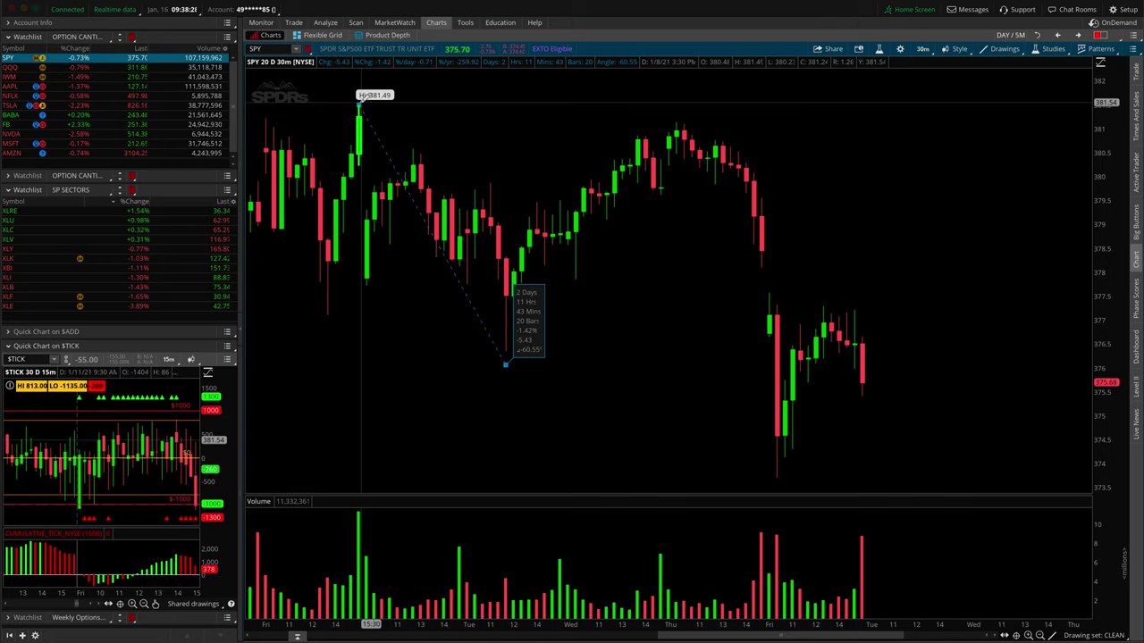
left_click(821, 308)
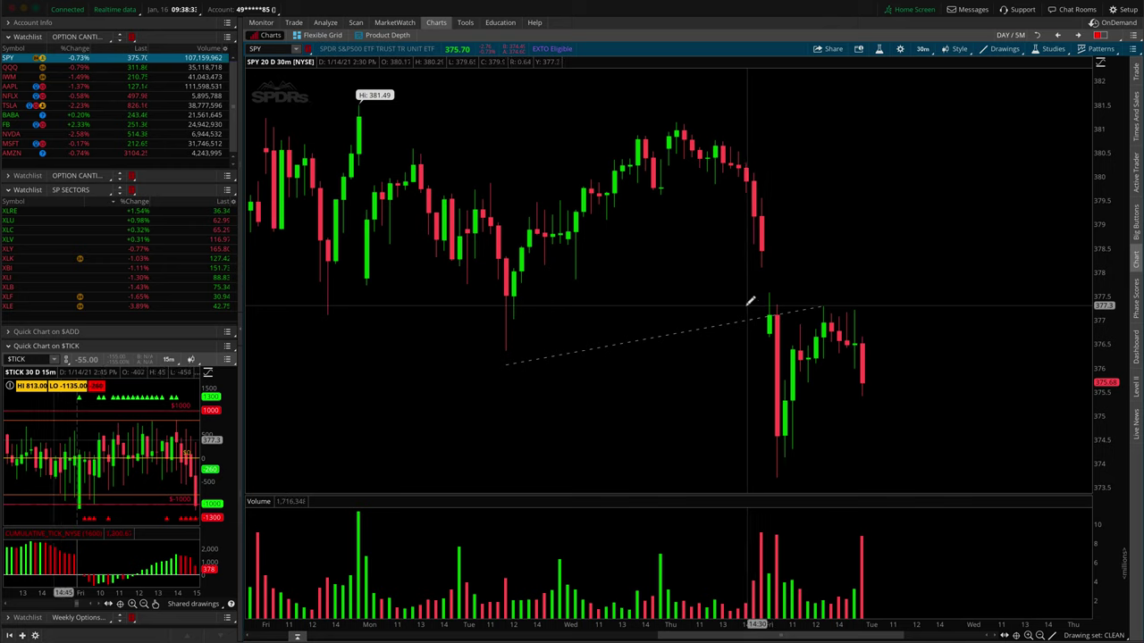
mouse_move(691, 327)
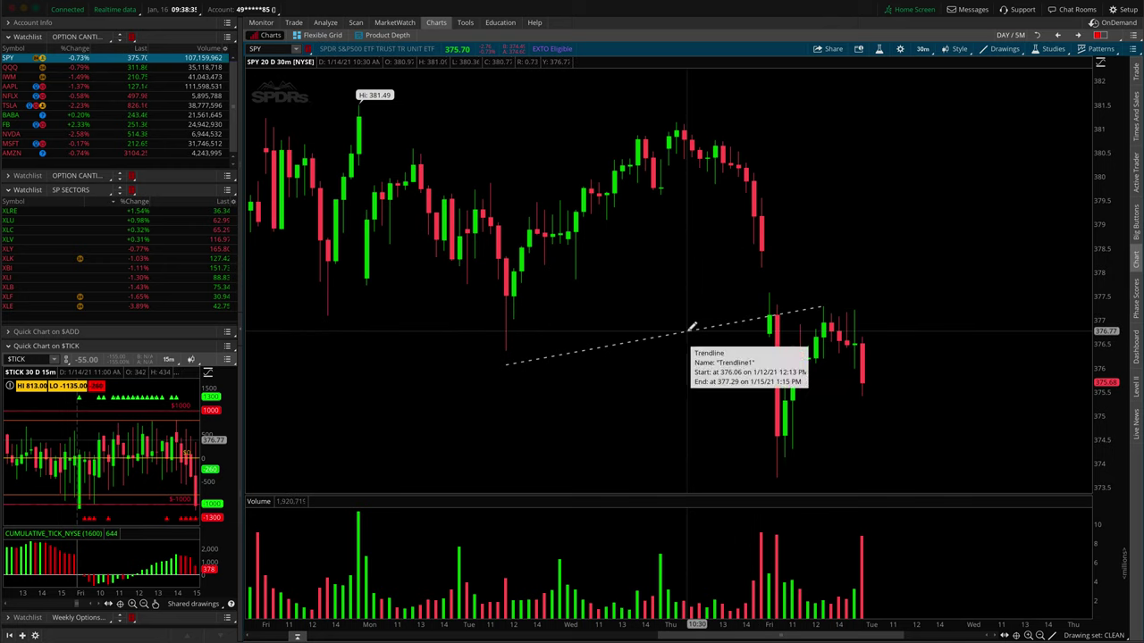
right_click(691, 327)
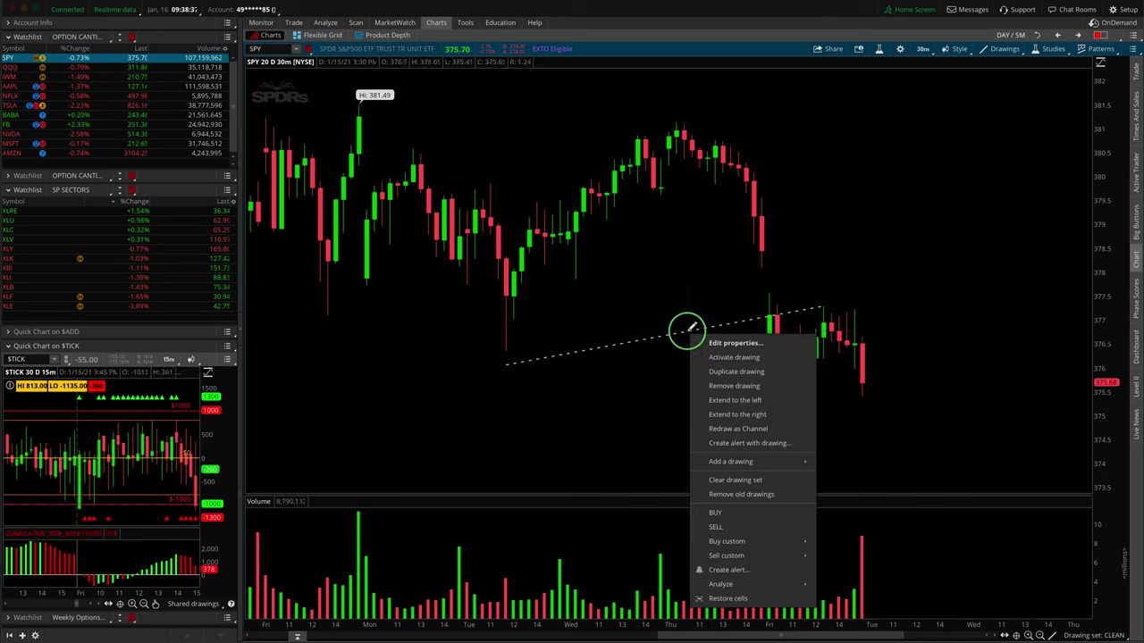
left_click(772, 382)
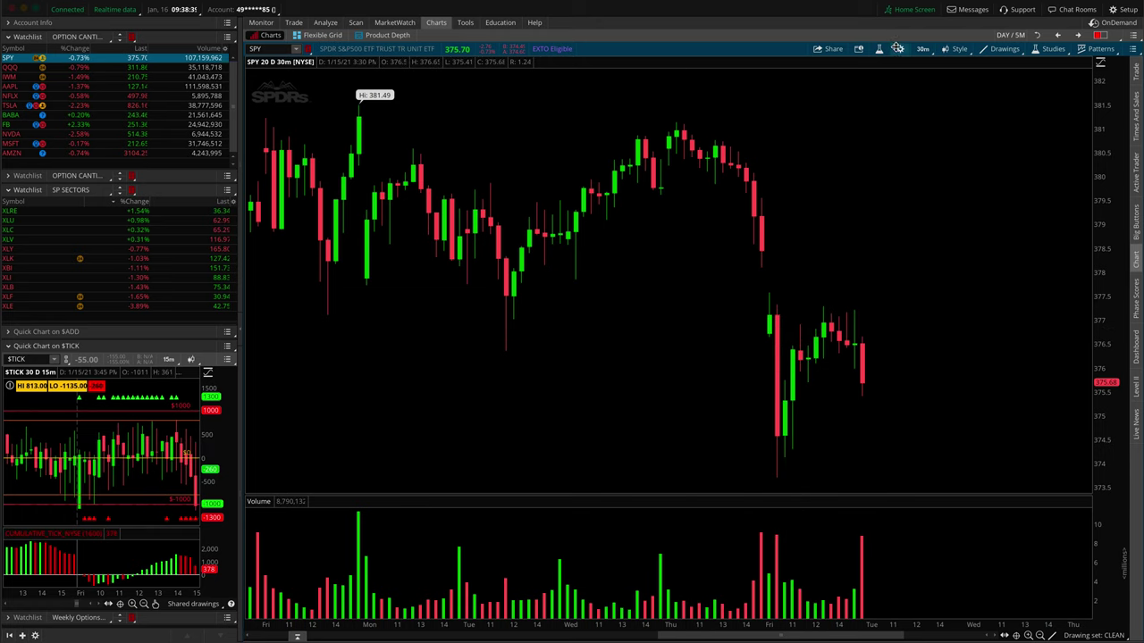
Turn off snapping of drawings to price bars in the general chart settings and save the change
left_click(899, 48)
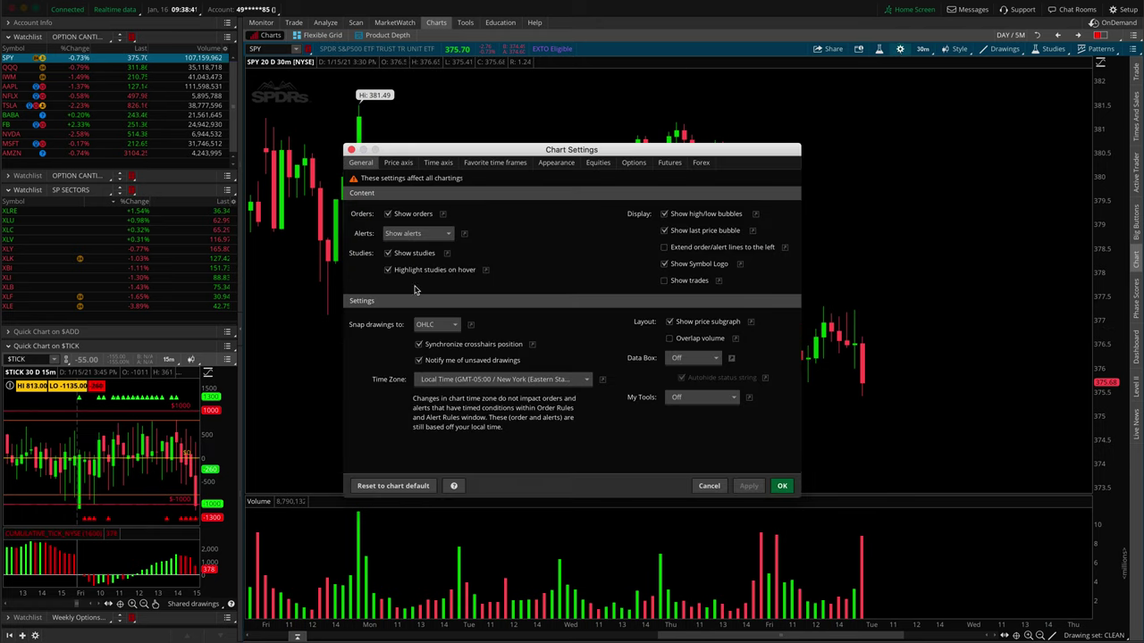
left_click(444, 325)
left_click(425, 345)
left_click(782, 485)
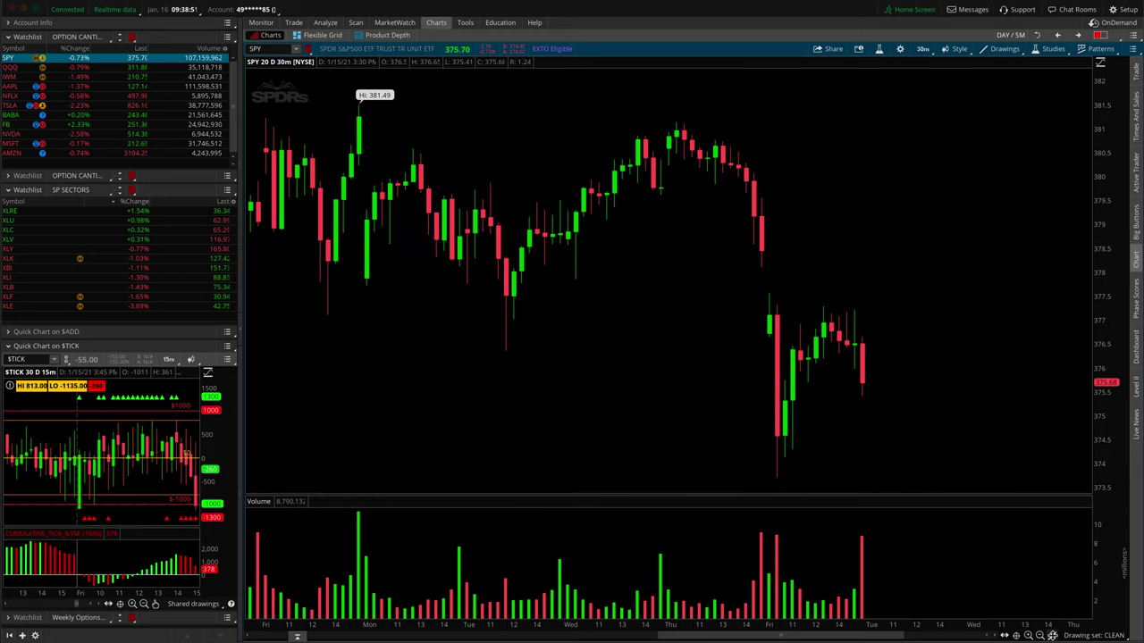
Draw a right-extended price level at about 381.05 starting on 1/13/21, using the Price Level drawing tool
mouse_move(1054, 626)
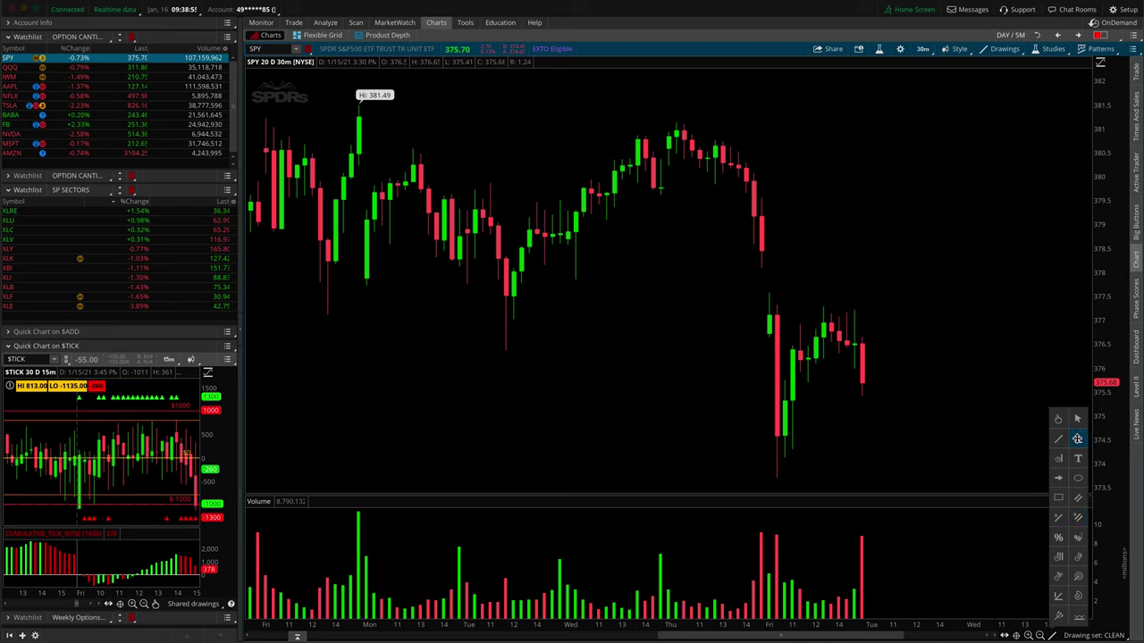
left_click(1077, 439)
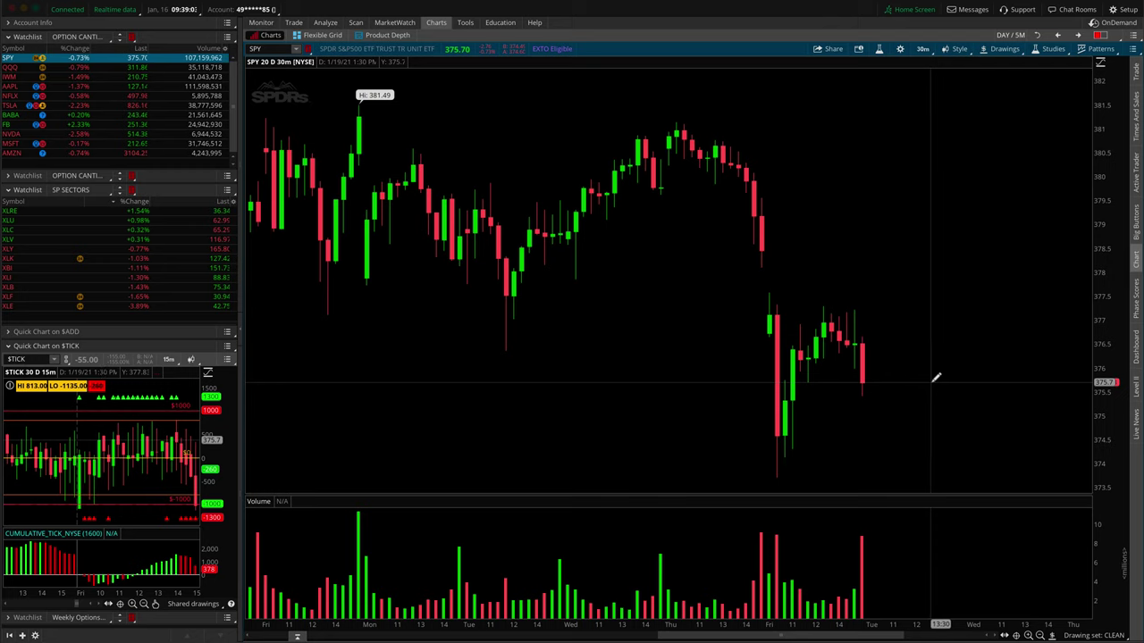
left_click(612, 126)
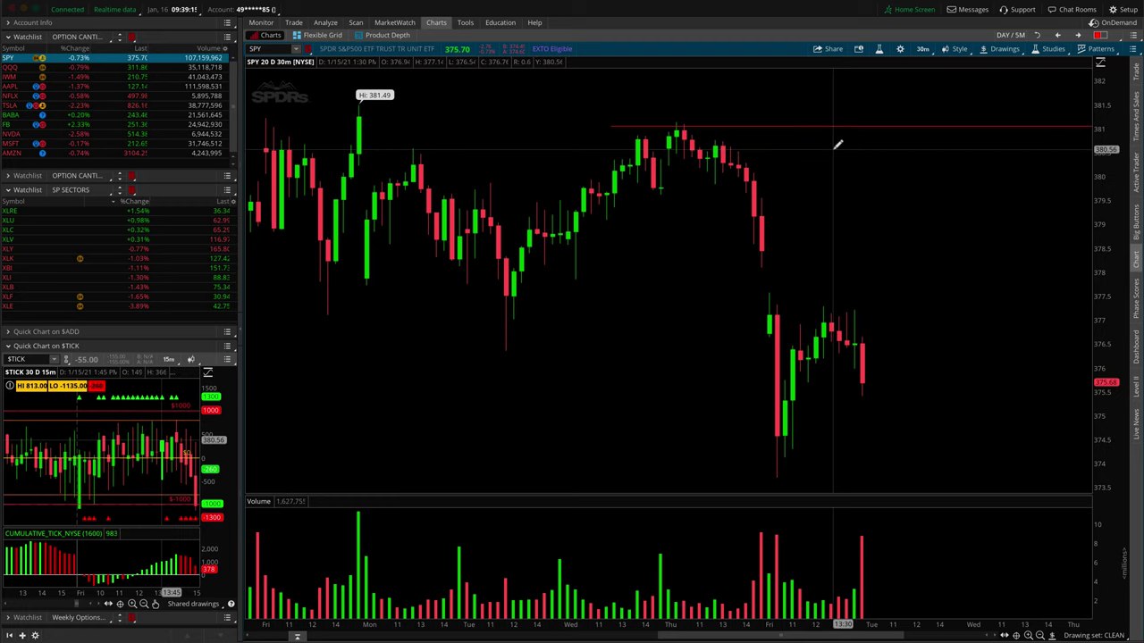
In the price level's properties, rename it TEST and show the name on the right
right_click(813, 126)
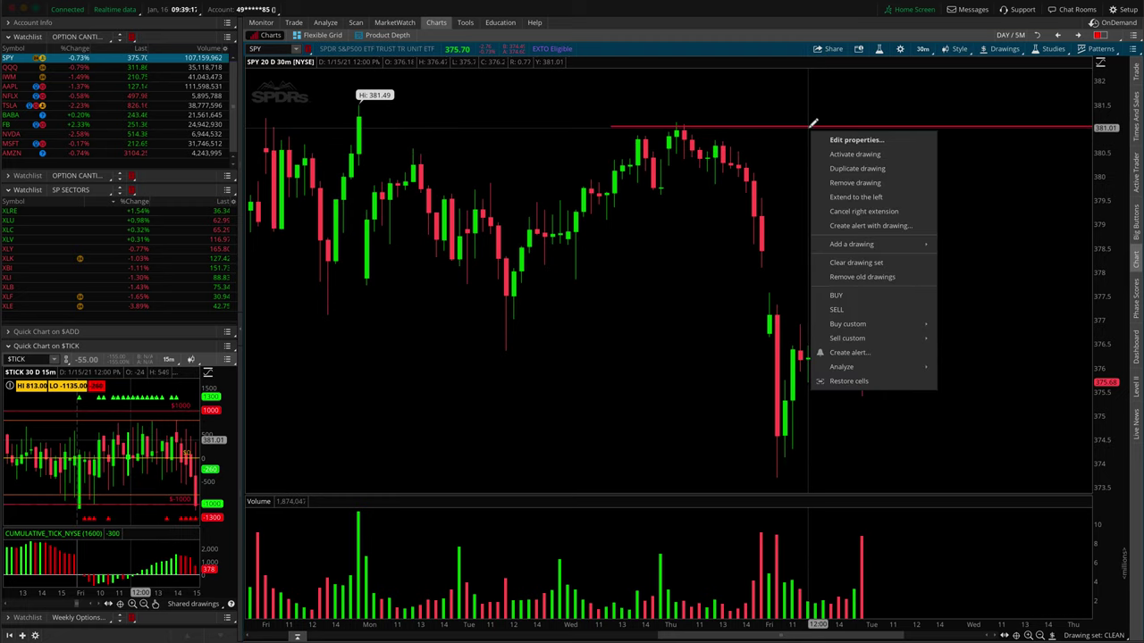
left_click(849, 142)
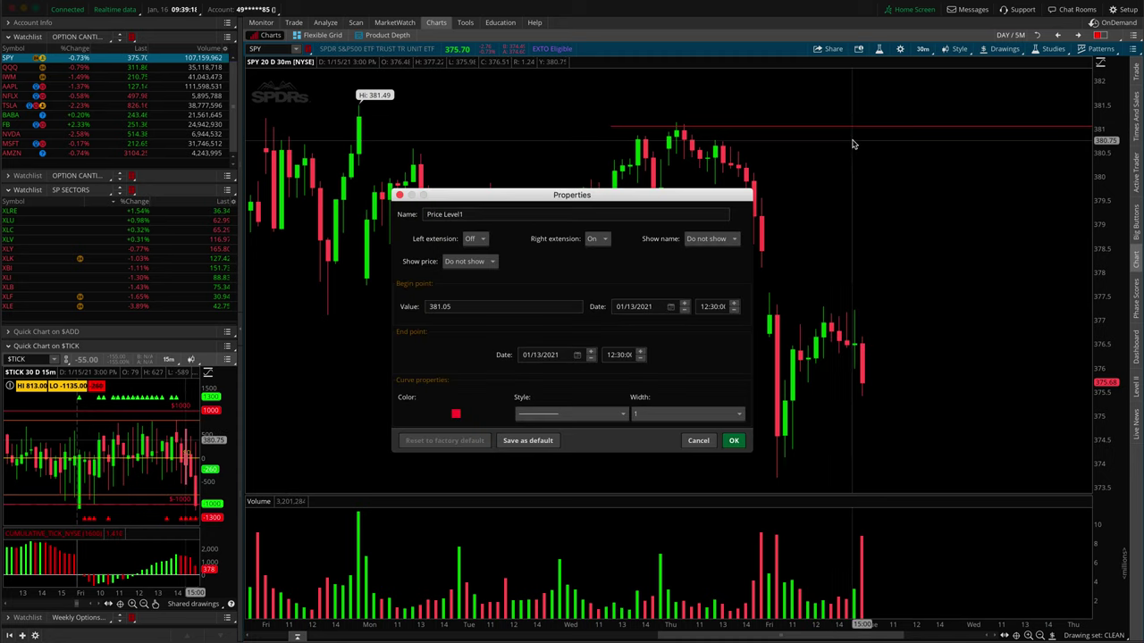
triple_click(626, 215)
left_click(626, 214)
double_click(625, 215)
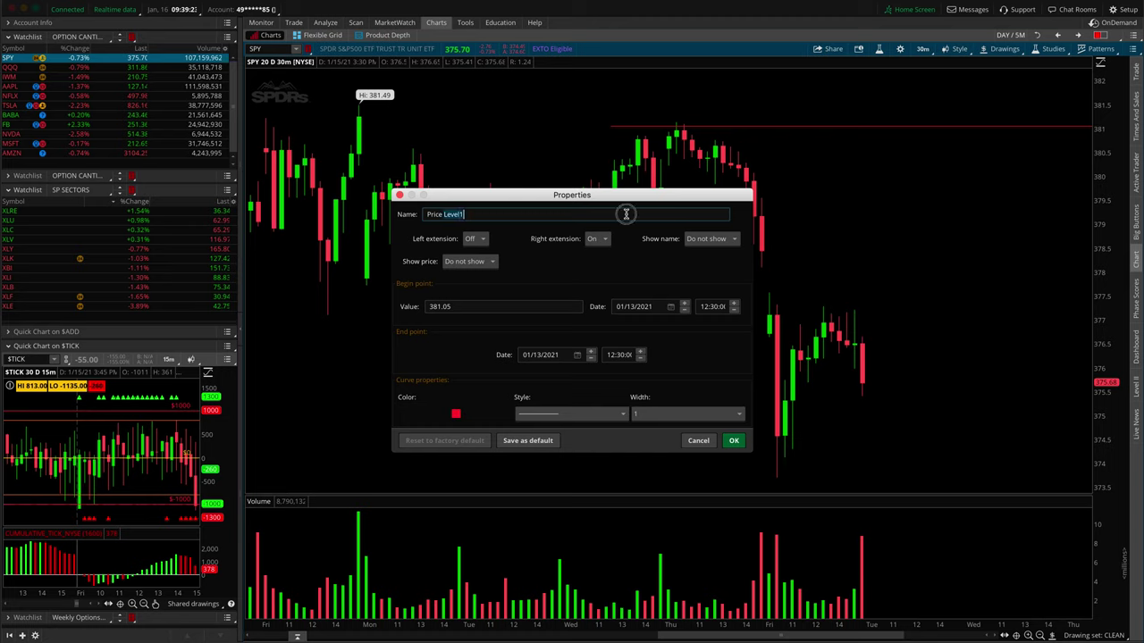
left_click(626, 214)
type("TEST")
left_click(728, 241)
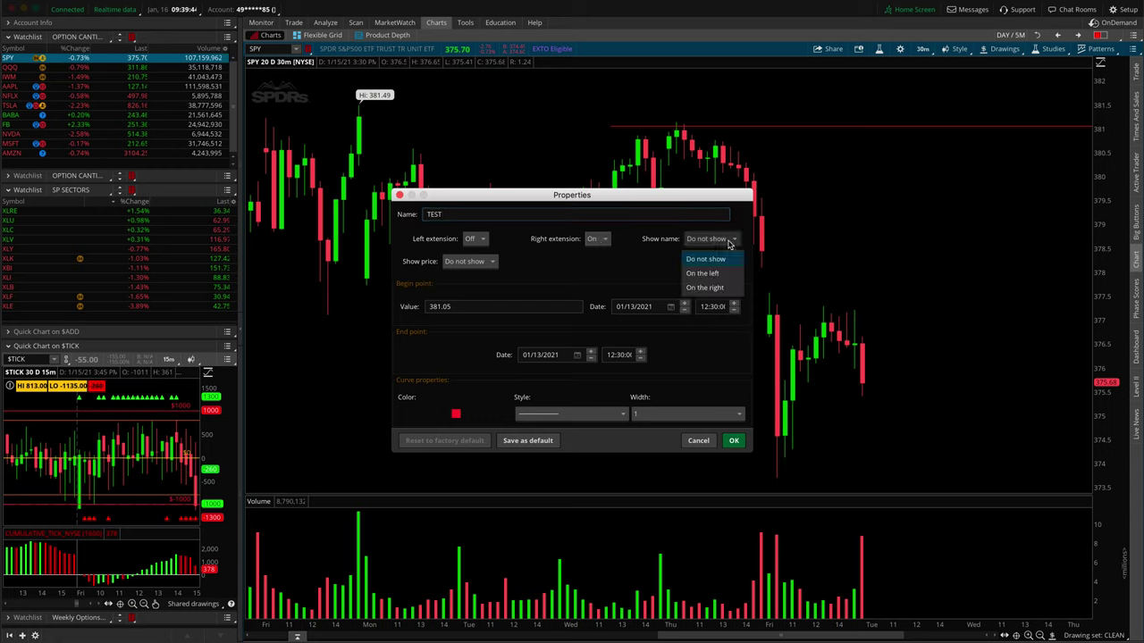
left_click(729, 290)
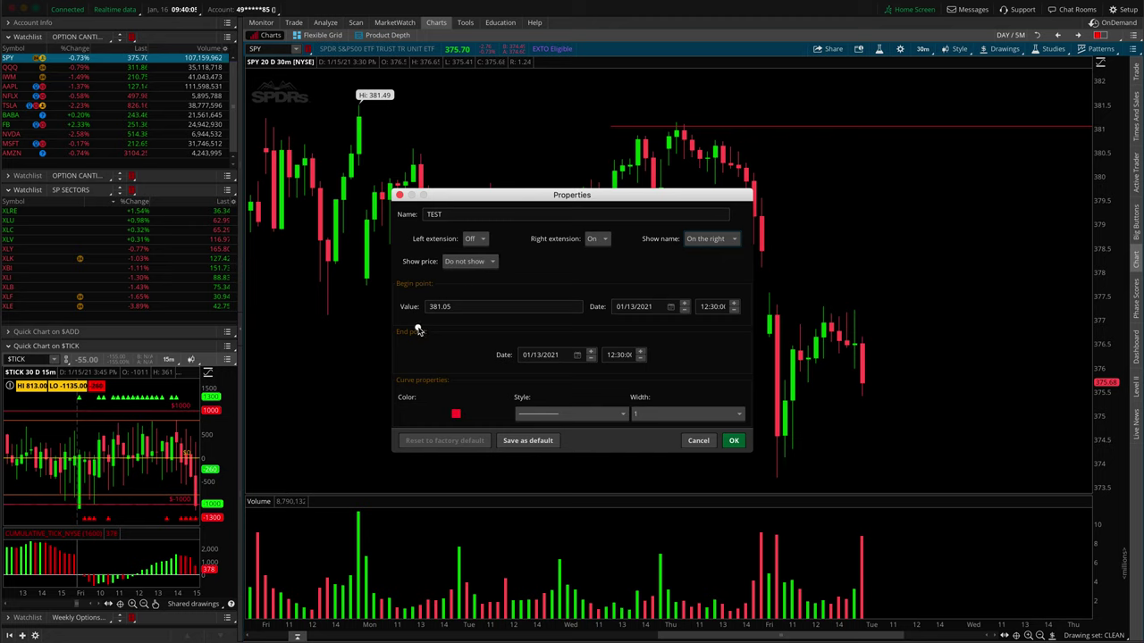
Show the price on the right of the TEST price level and set its begin point value to 381
mouse_move(415, 293)
left_mouse_down()
mouse_move(465, 308)
mouse_move(457, 292)
left_mouse_up()
left_click(490, 263)
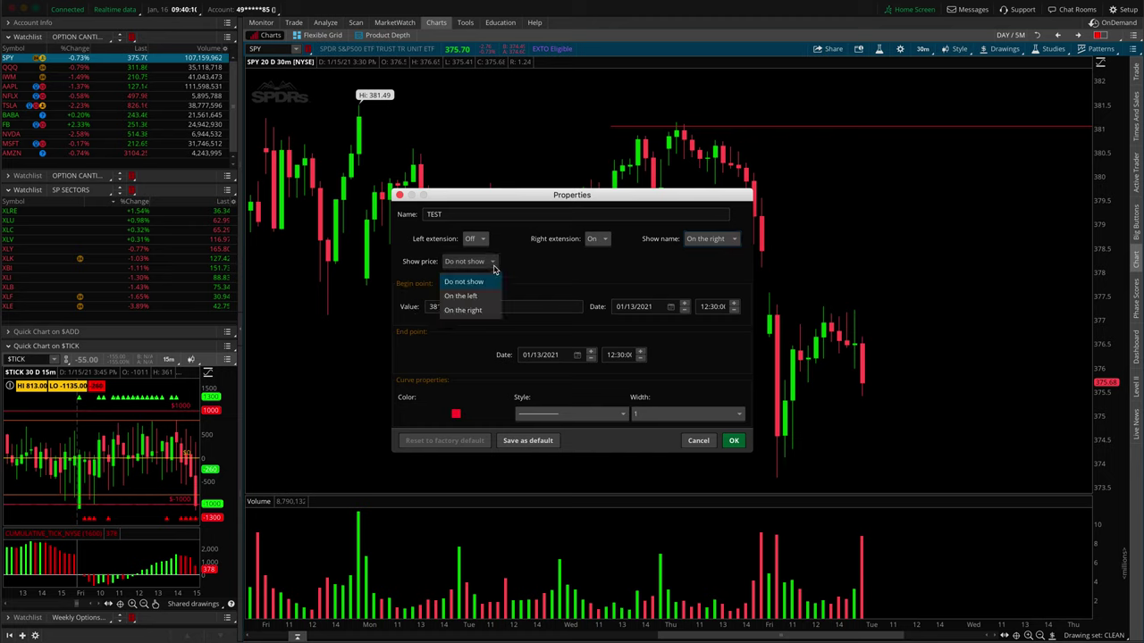
left_click(486, 311)
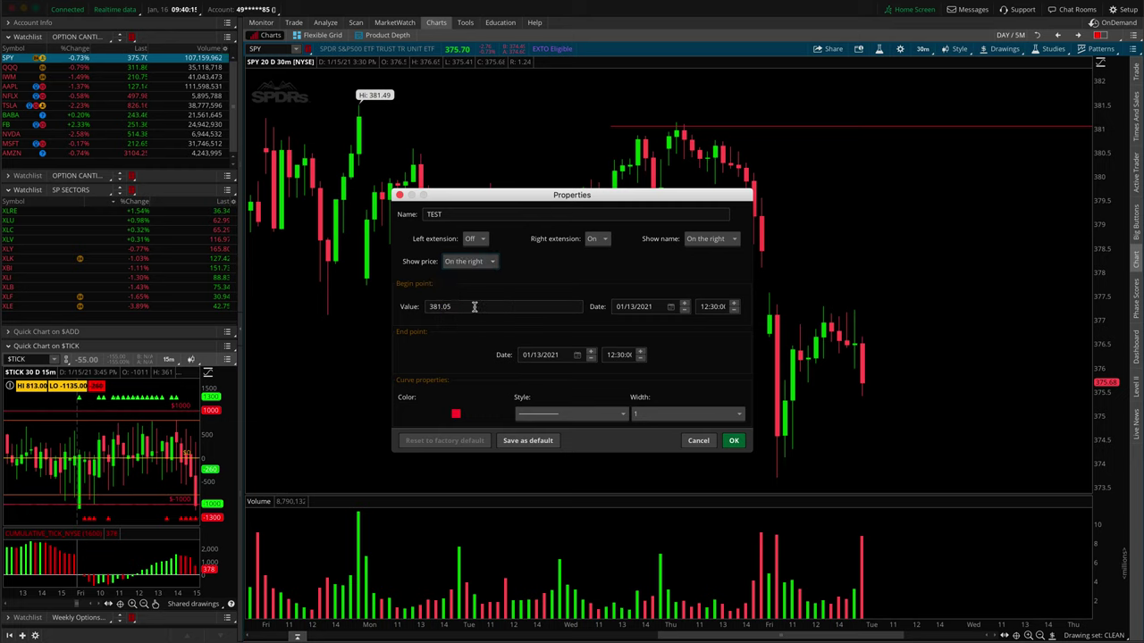
left_click(482, 306)
Make the TEST price level green with a long-dashed style and width 3, and apply the properties
left_click(456, 416)
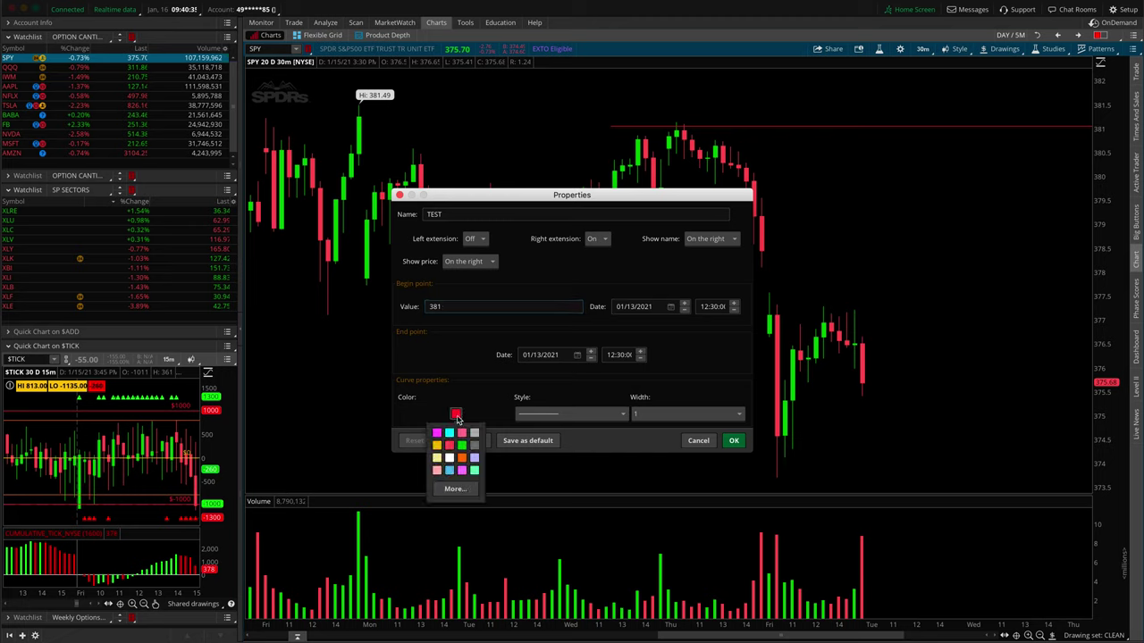
left_click(462, 451)
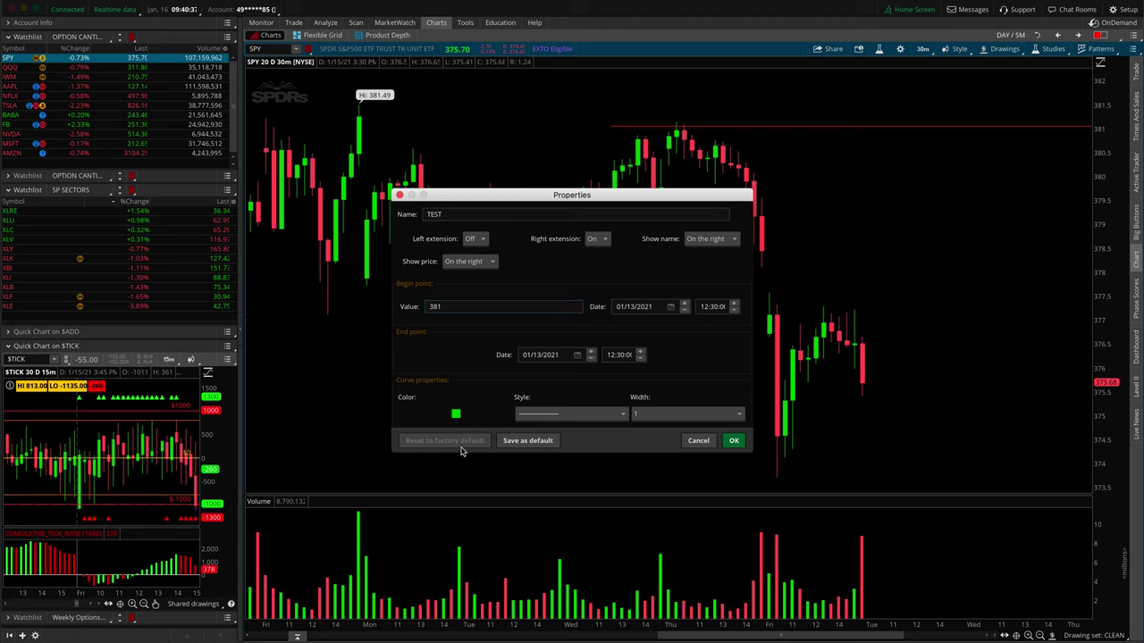
left_click(582, 418)
left_click(559, 453)
left_click(706, 417)
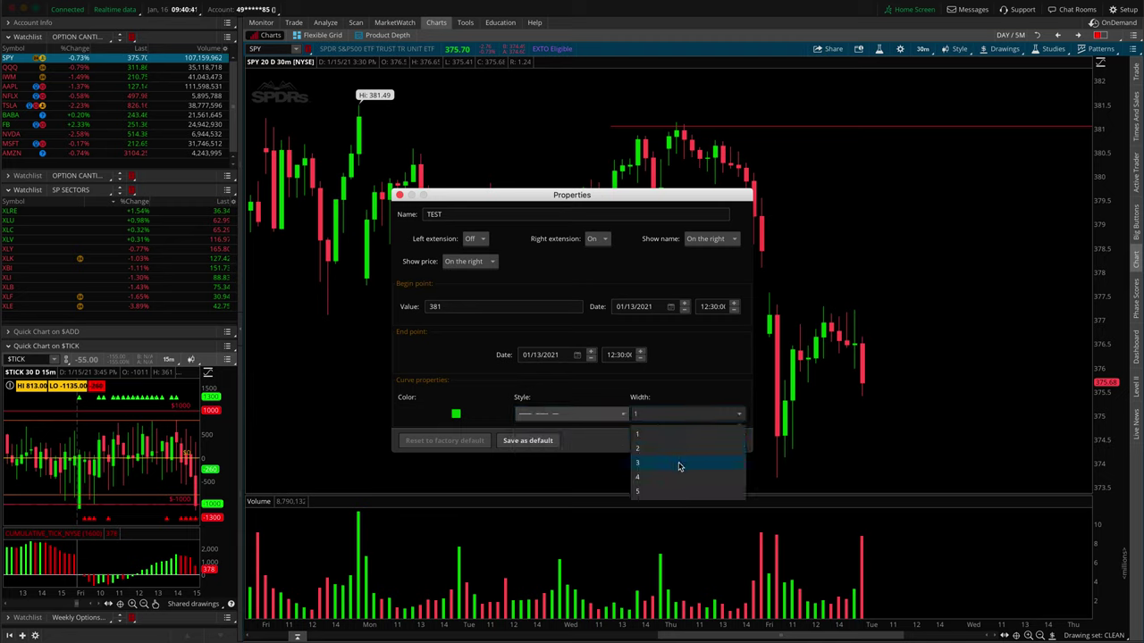
left_click(679, 467)
left_click(733, 441)
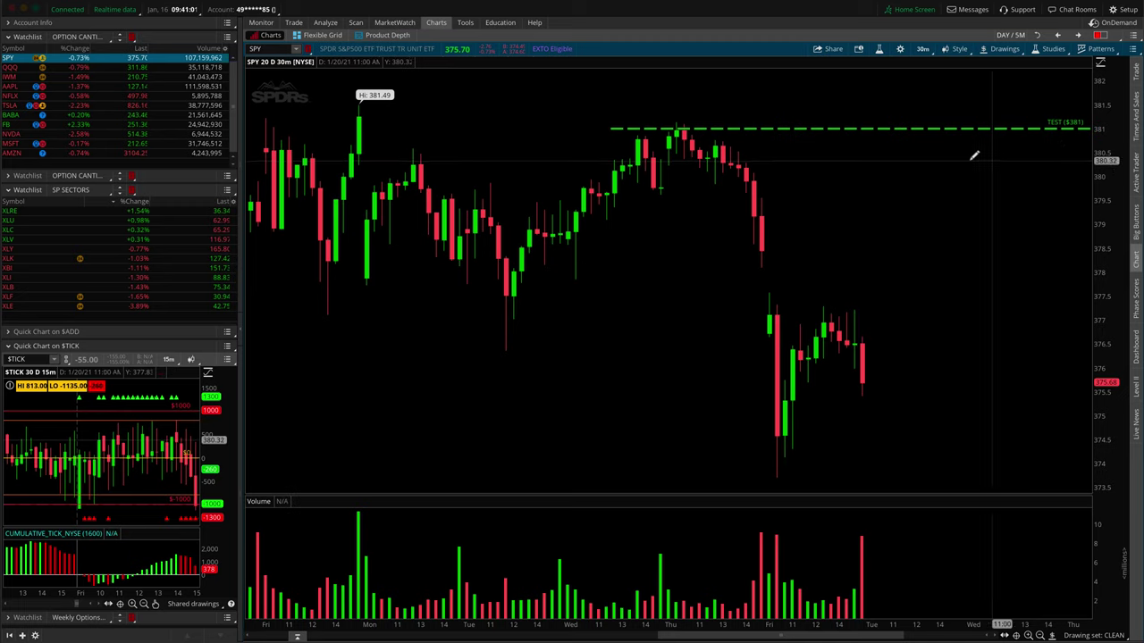
Reopen the properties of the 381 price level and set its name to Do not show
right_click(854, 128)
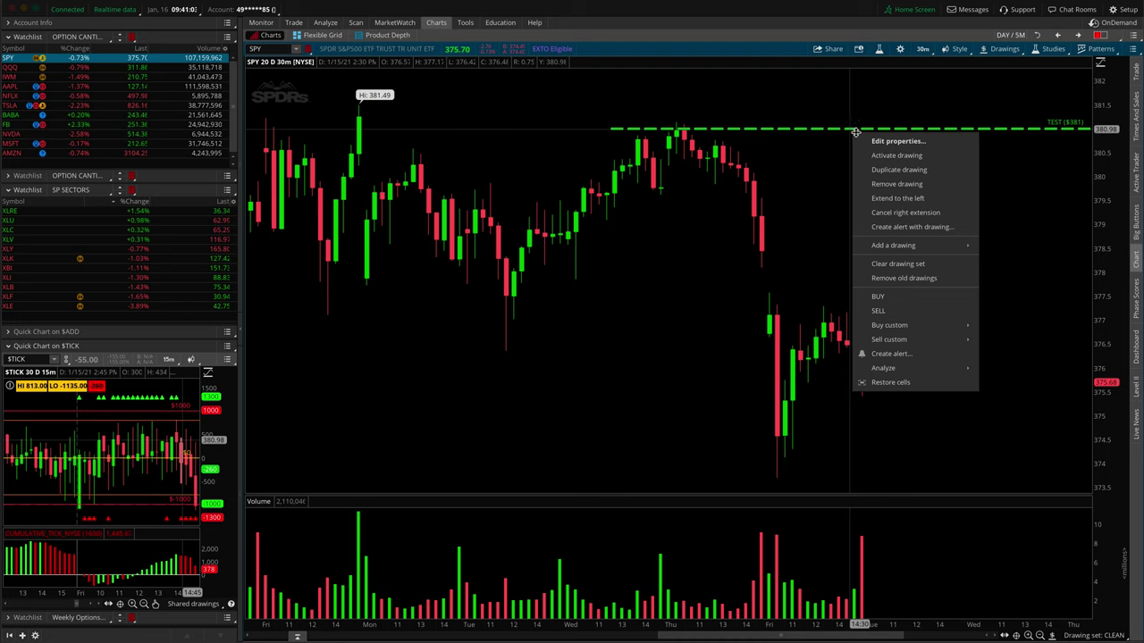
left_click(897, 142)
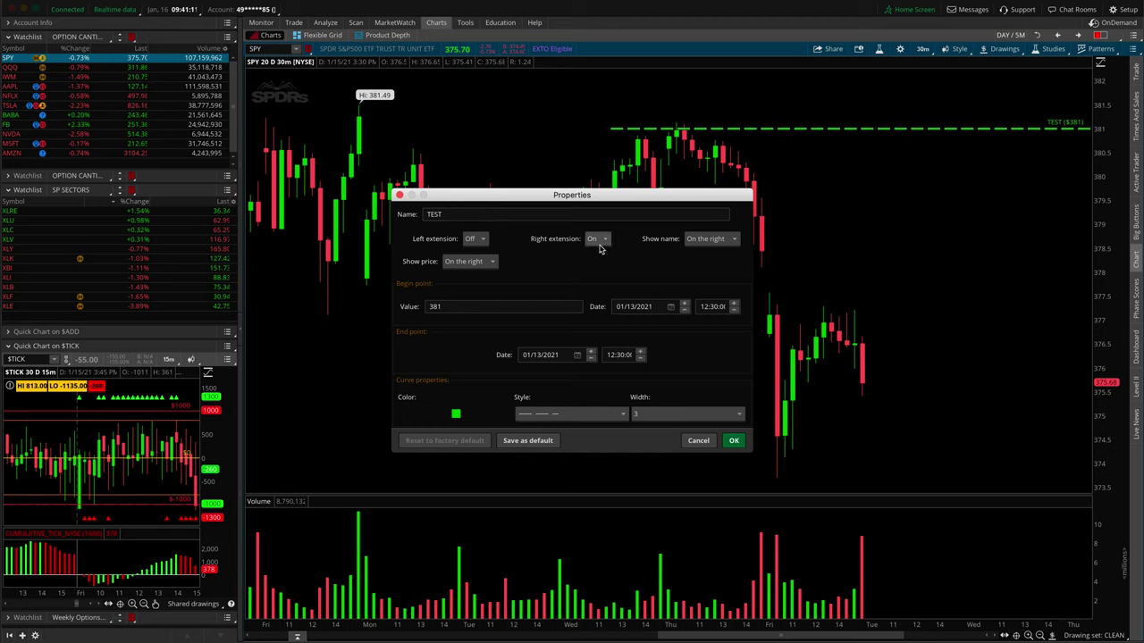
left_click(719, 239)
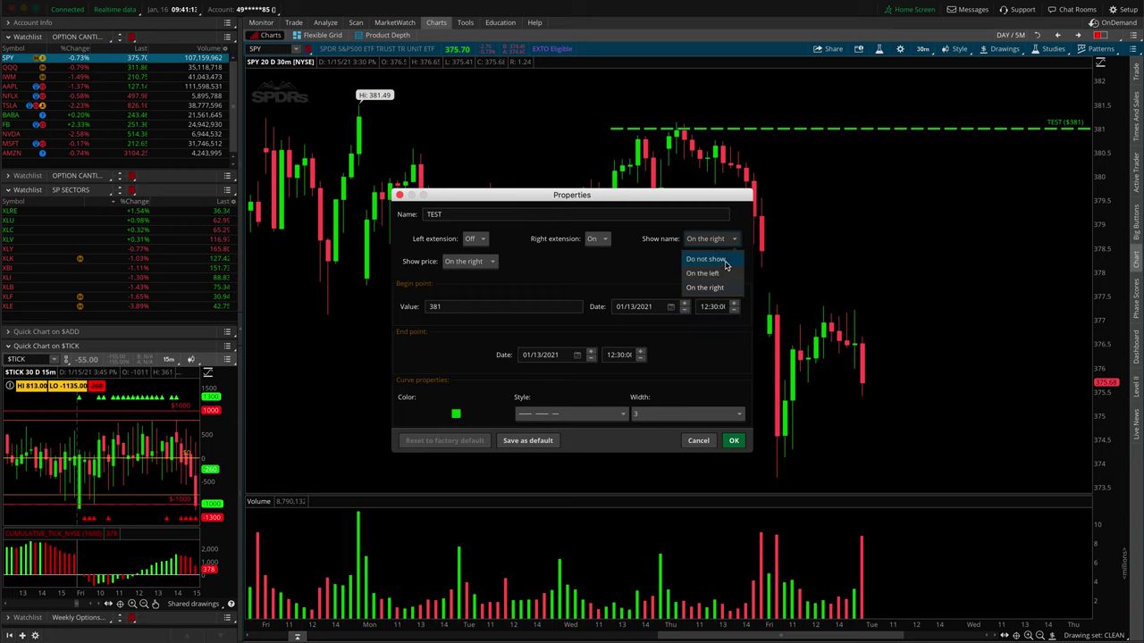
left_click(724, 262)
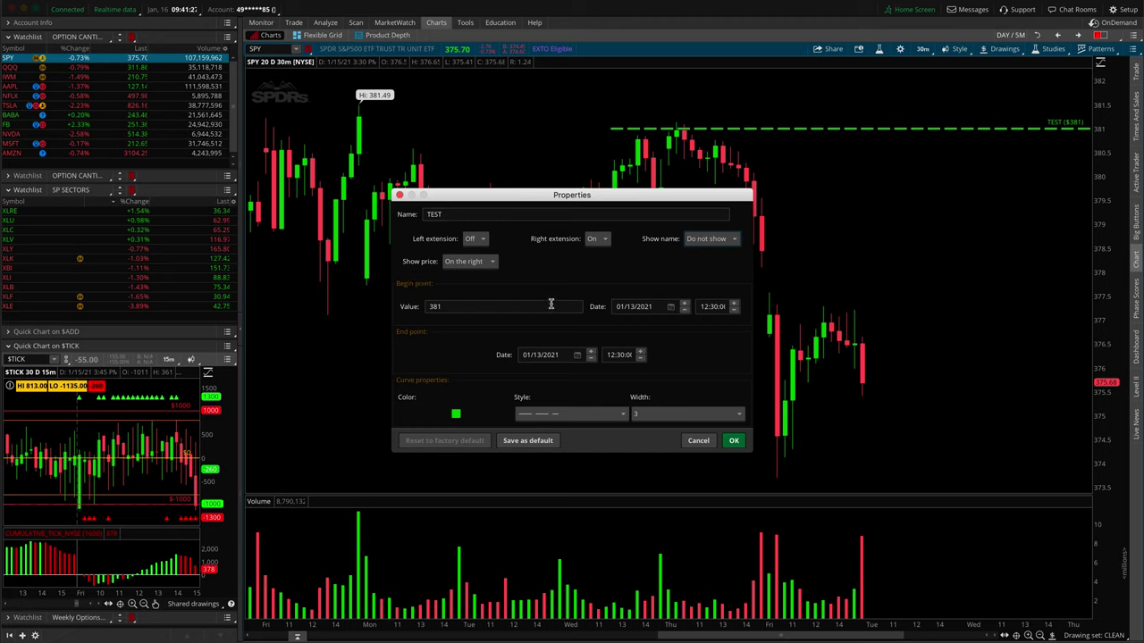
Set the 381 price level to light gray, solid style and width 1, saving its properties as the default
left_click(456, 414)
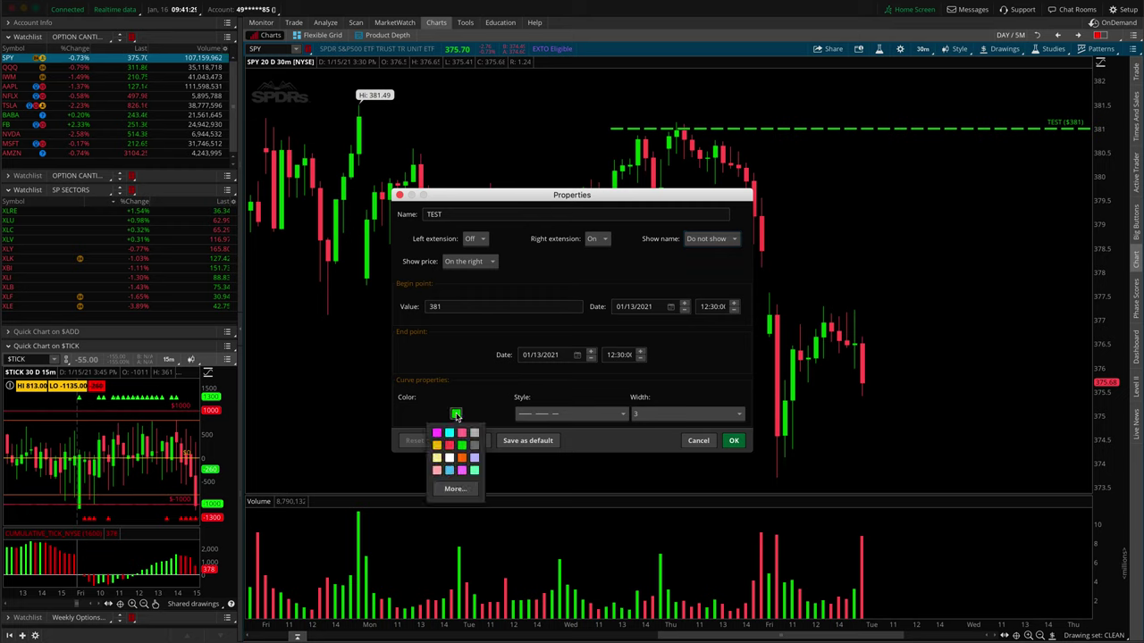
left_click(473, 433)
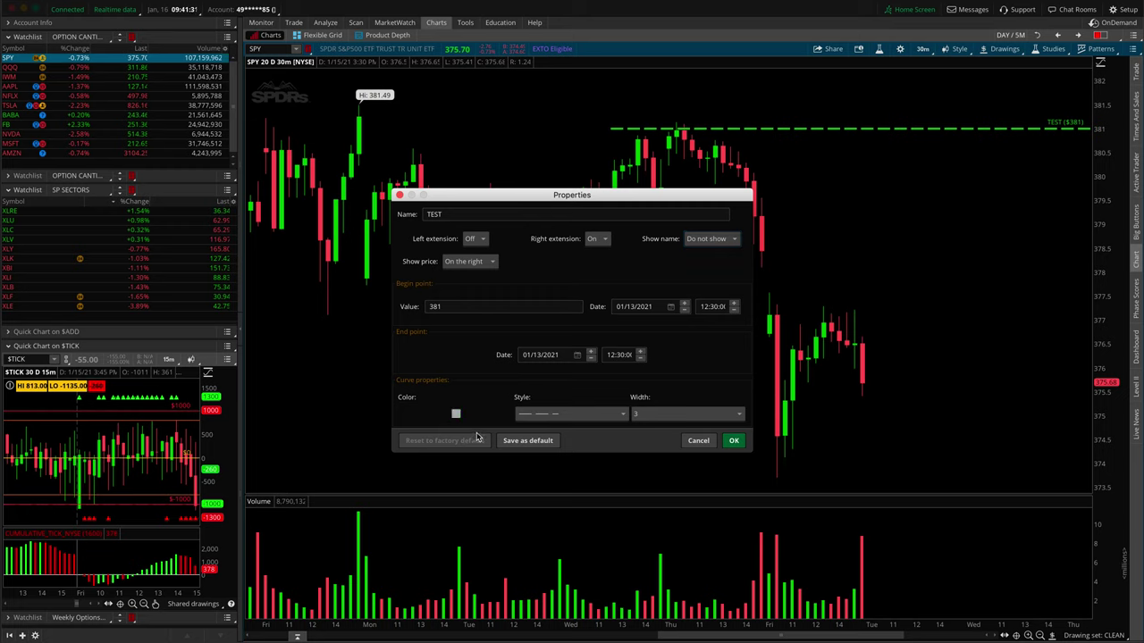
left_click(568, 418)
left_click(566, 434)
left_click(655, 419)
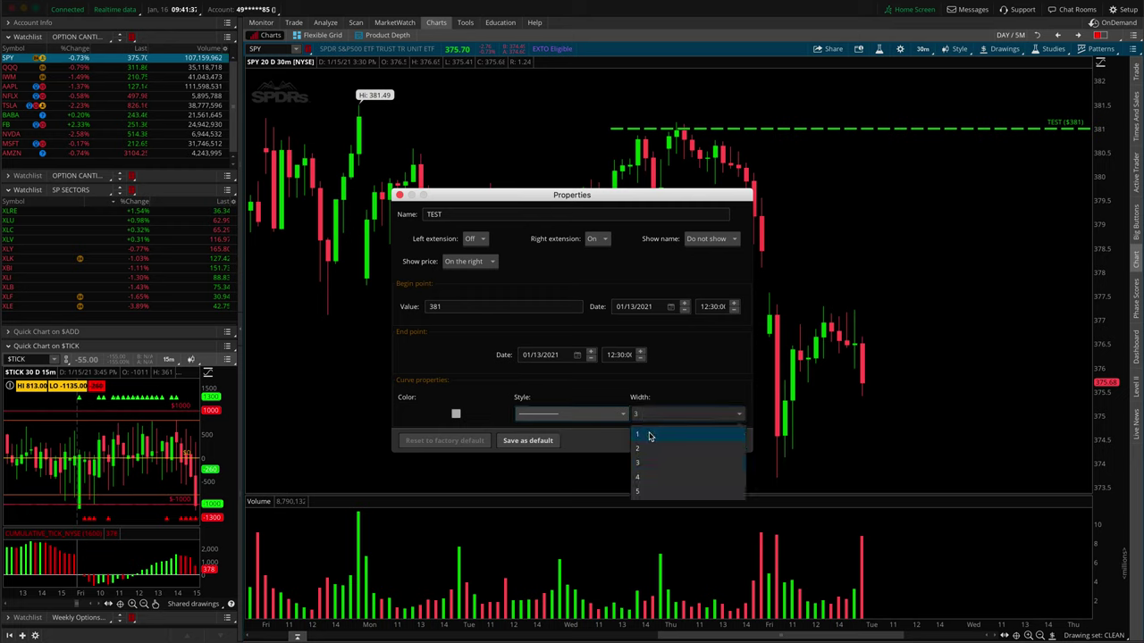
left_click(650, 434)
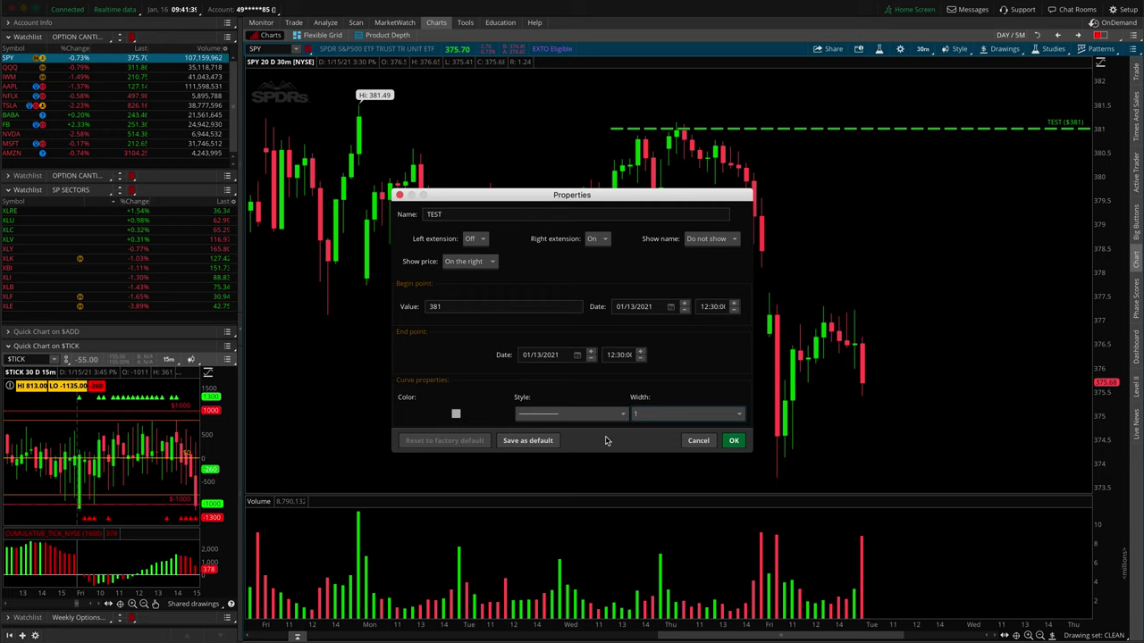
left_click(538, 444)
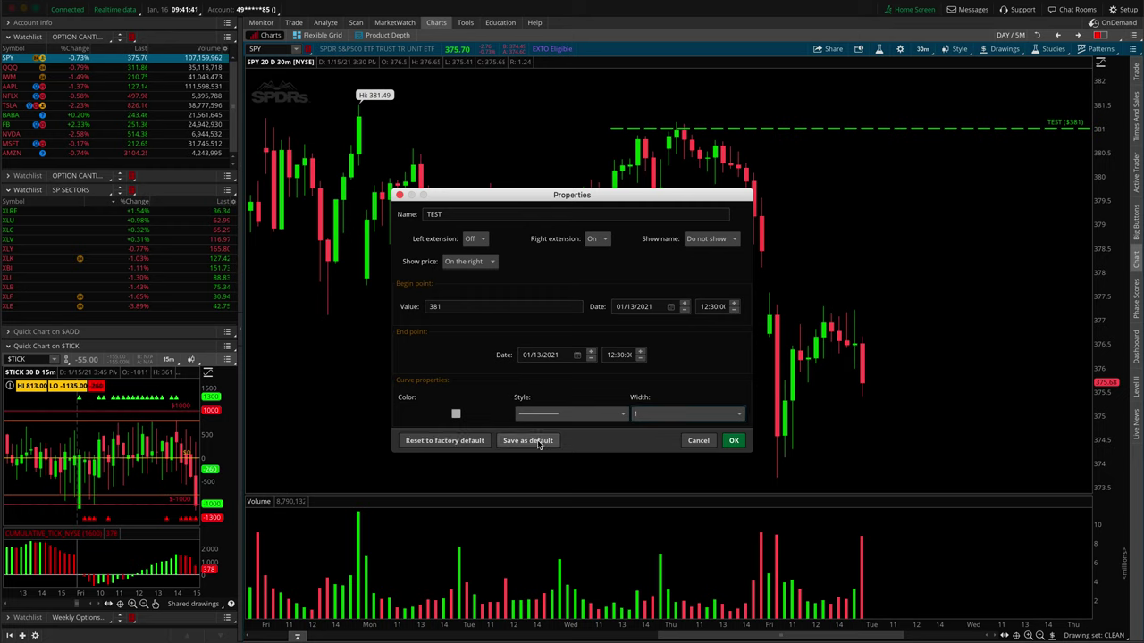
left_click(733, 442)
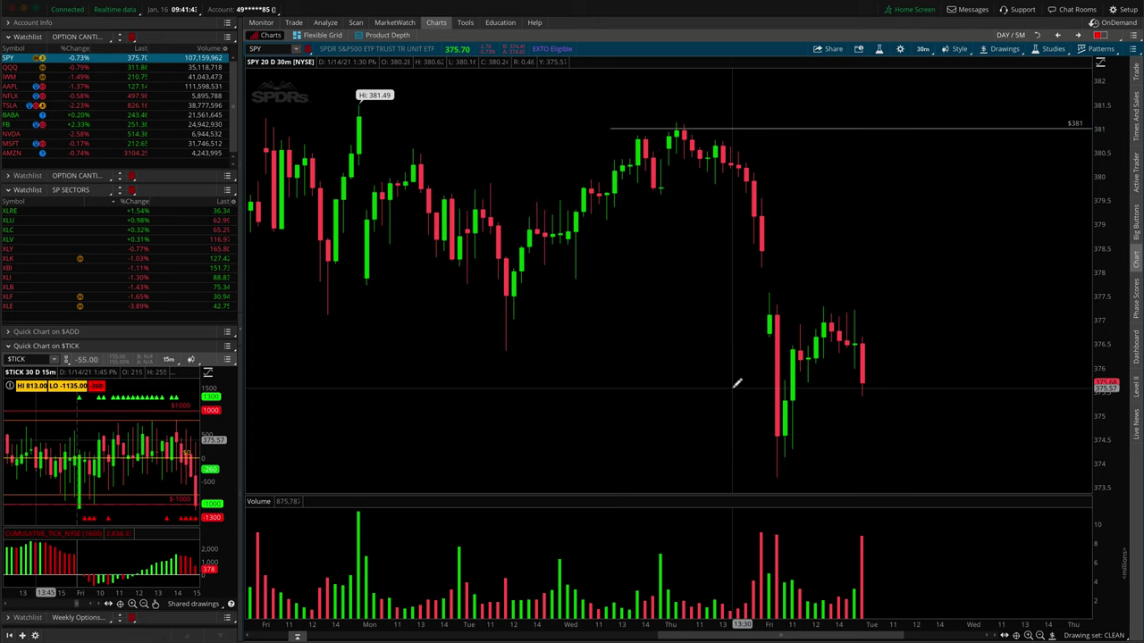
Draw a second right-extended price level at about 377.39, starting just before the 1/15/21 open
left_click(762, 298)
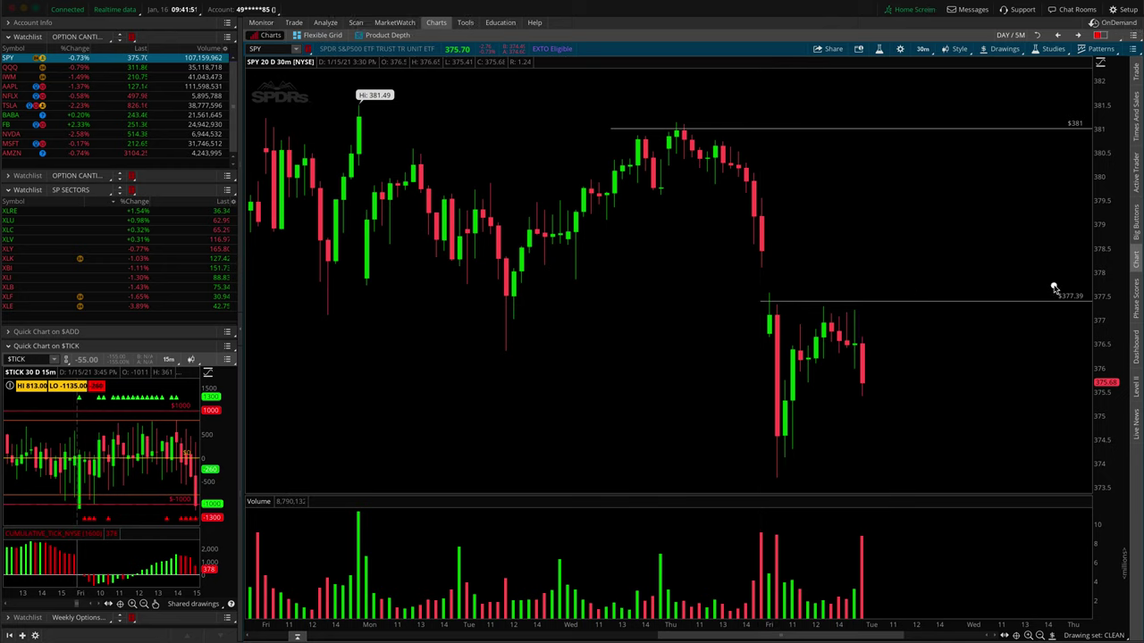
mouse_move(1065, 279)
left_mouse_down()
mouse_move(1027, 311)
mouse_move(1106, 301)
mouse_move(1057, 279)
left_mouse_up()
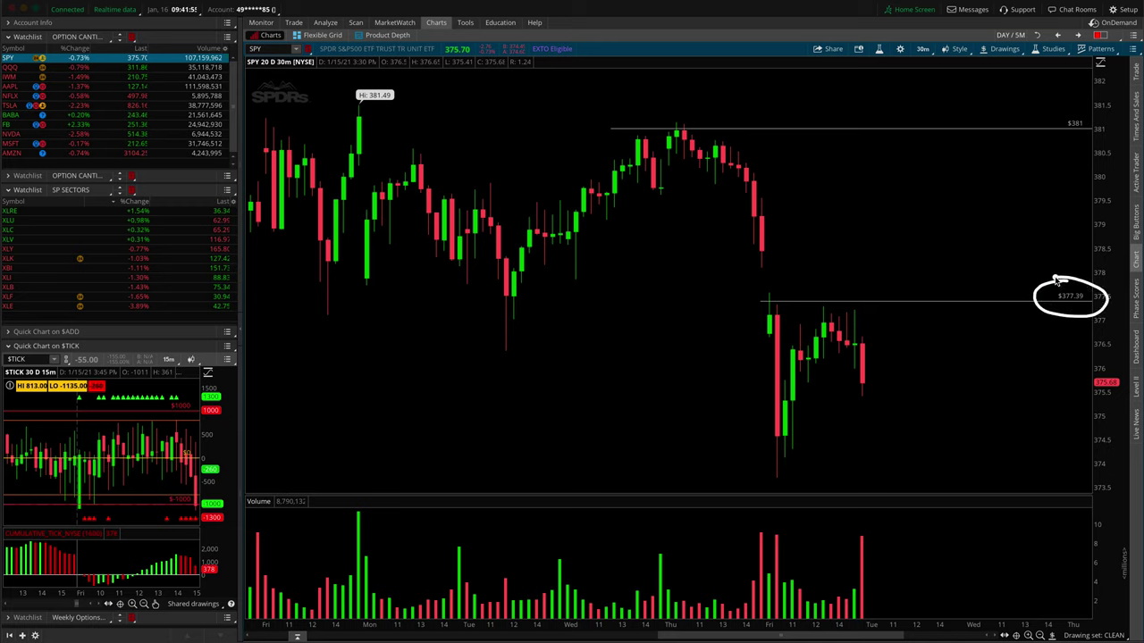
key("alt")
key("Escape")
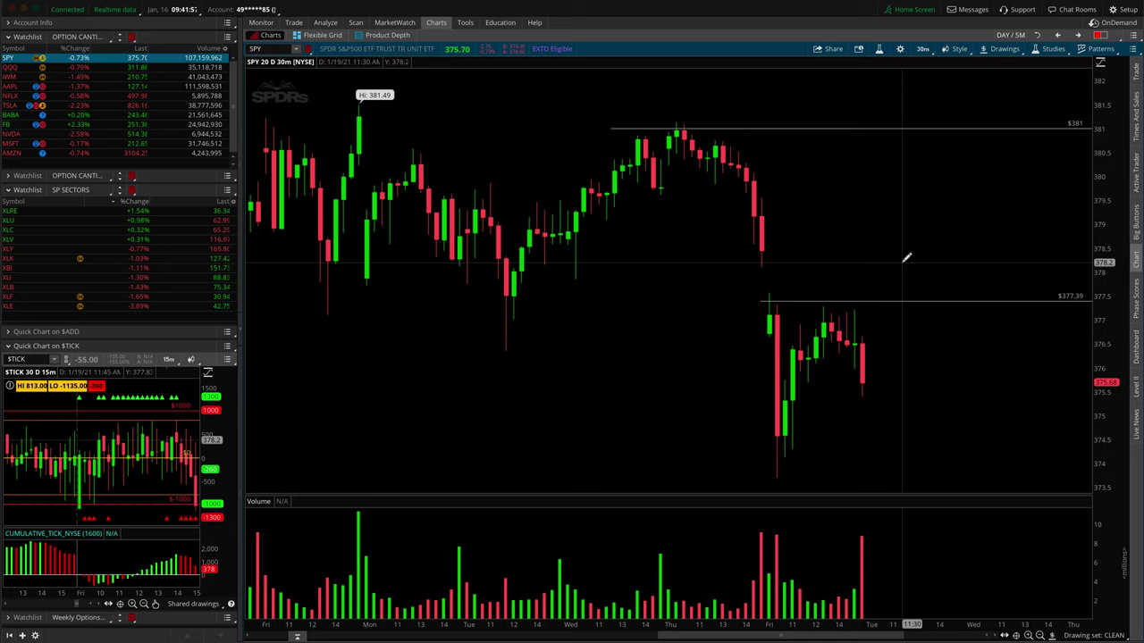
Try cancelling the right extension of the 377.39 price level, and remove that level from the chart
right_click(902, 298)
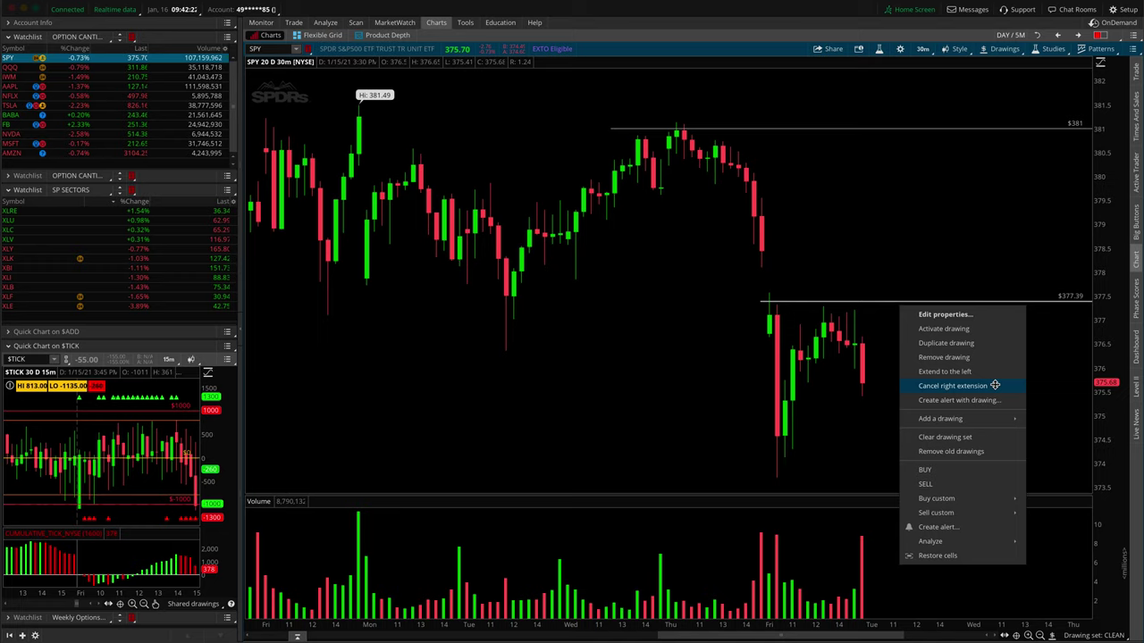
left_click(995, 385)
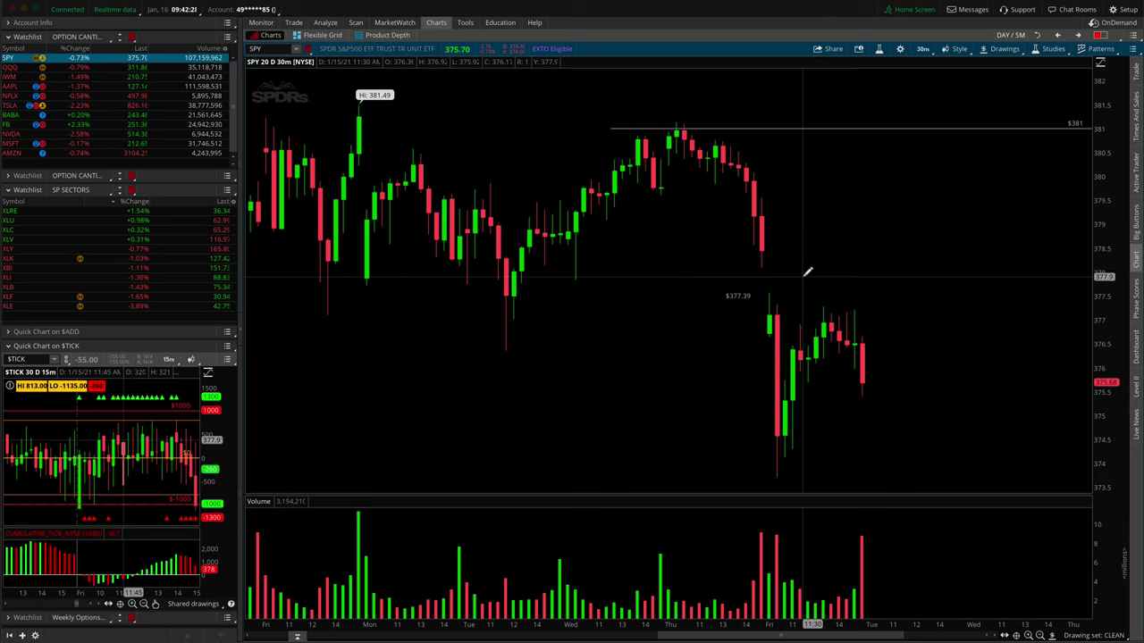
mouse_move(724, 285)
left_mouse_down()
mouse_move(767, 302)
mouse_move(720, 277)
left_mouse_up()
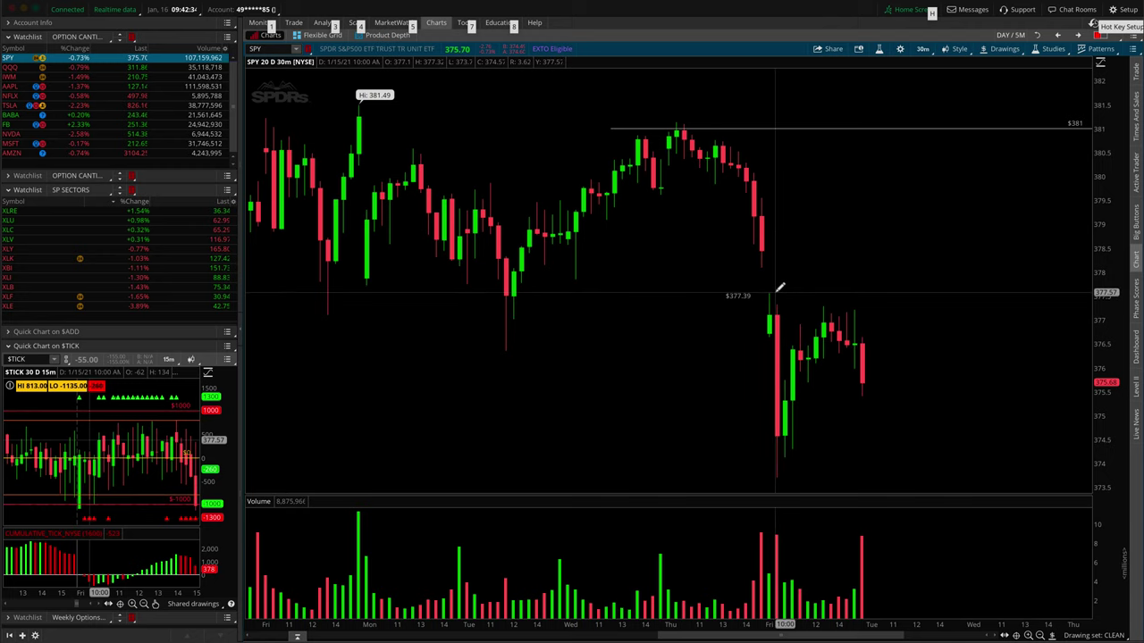
right_click(810, 297)
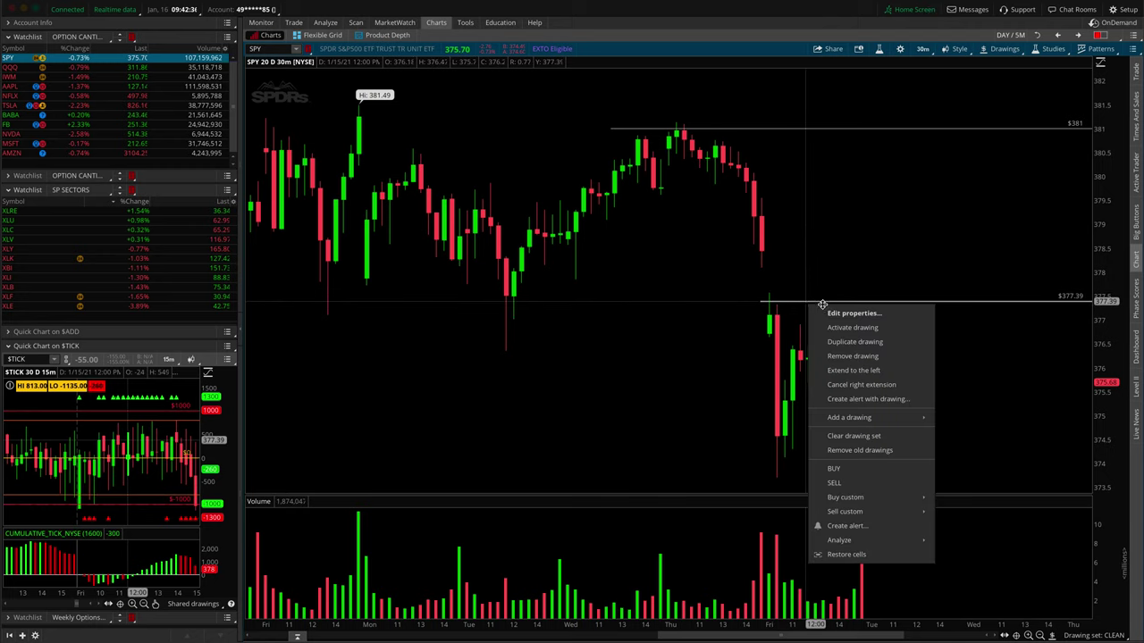
left_click(875, 356)
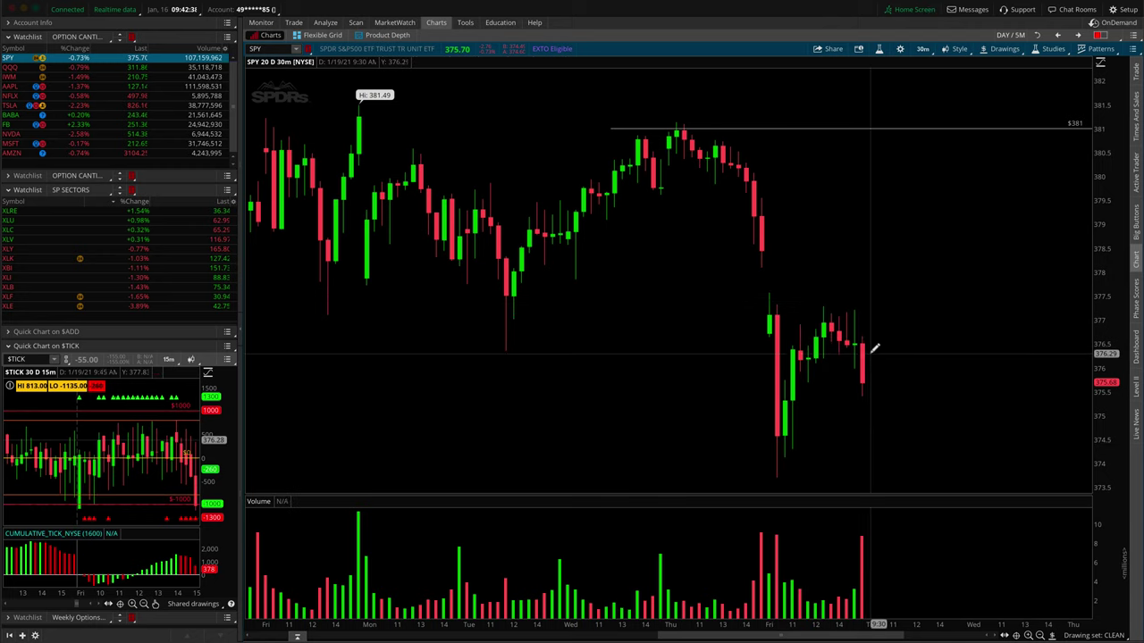
Draw a price level at about 377.29 starting just before the 1/15/21 open, and cancel its right extension
left_click(749, 304)
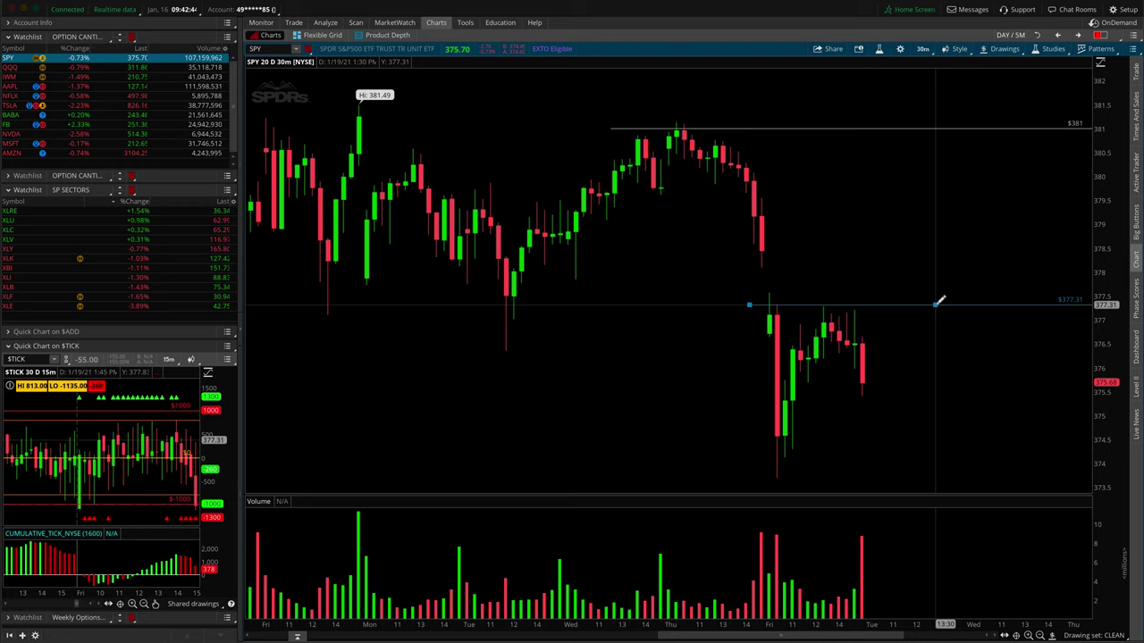
mouse_move(935, 305)
left_mouse_down()
mouse_move(938, 319)
mouse_move(939, 305)
left_mouse_up()
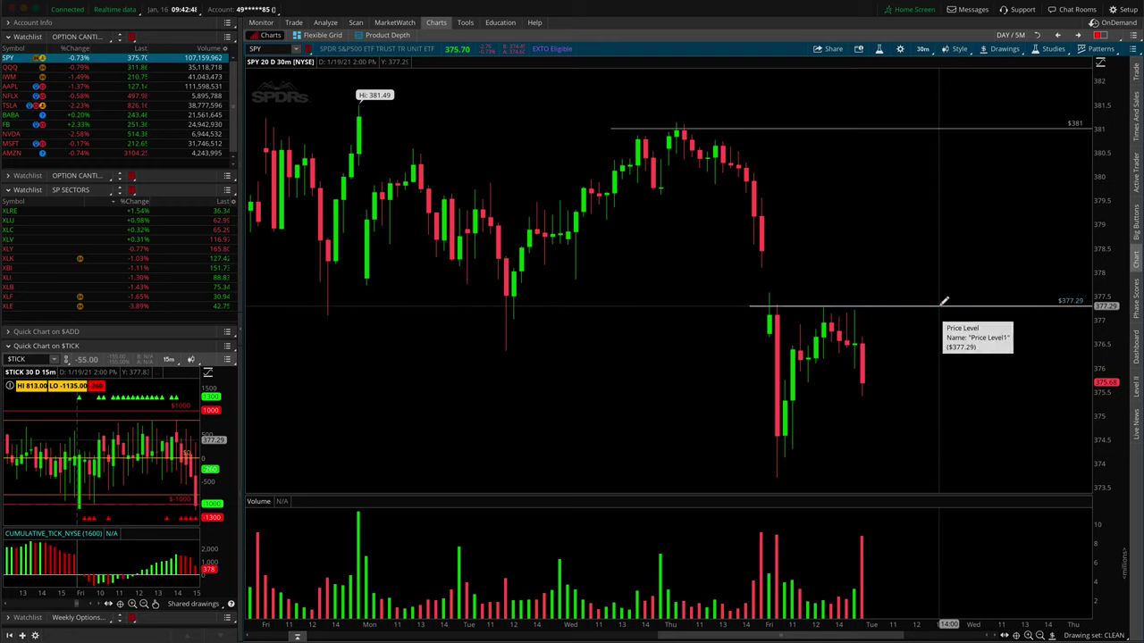
right_click(941, 303)
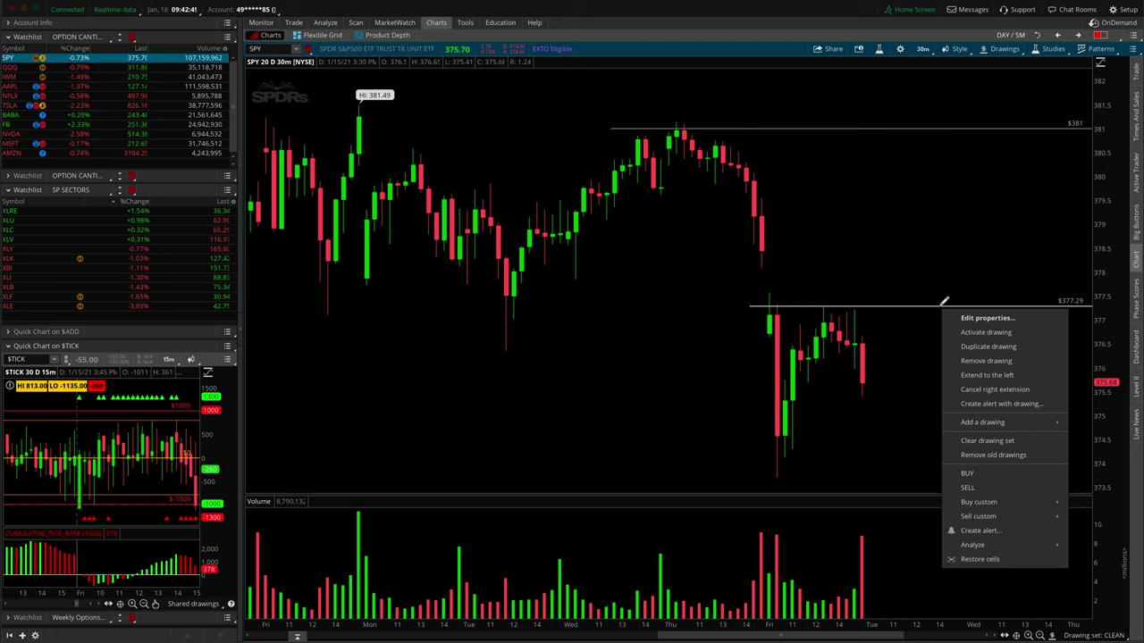
left_click(1020, 388)
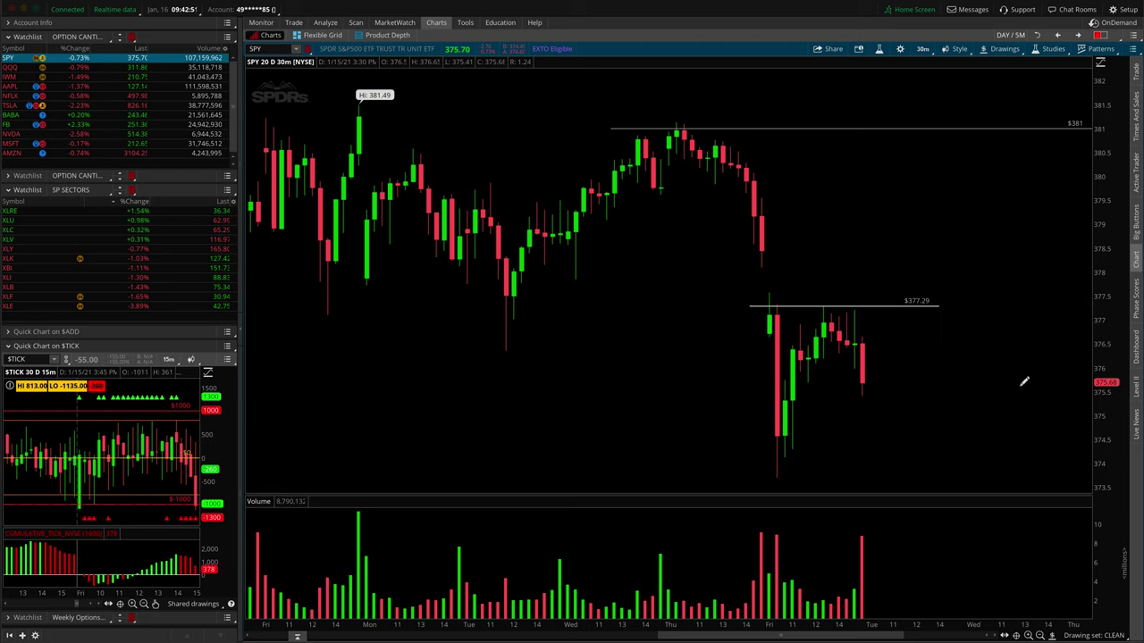
left_click(751, 305)
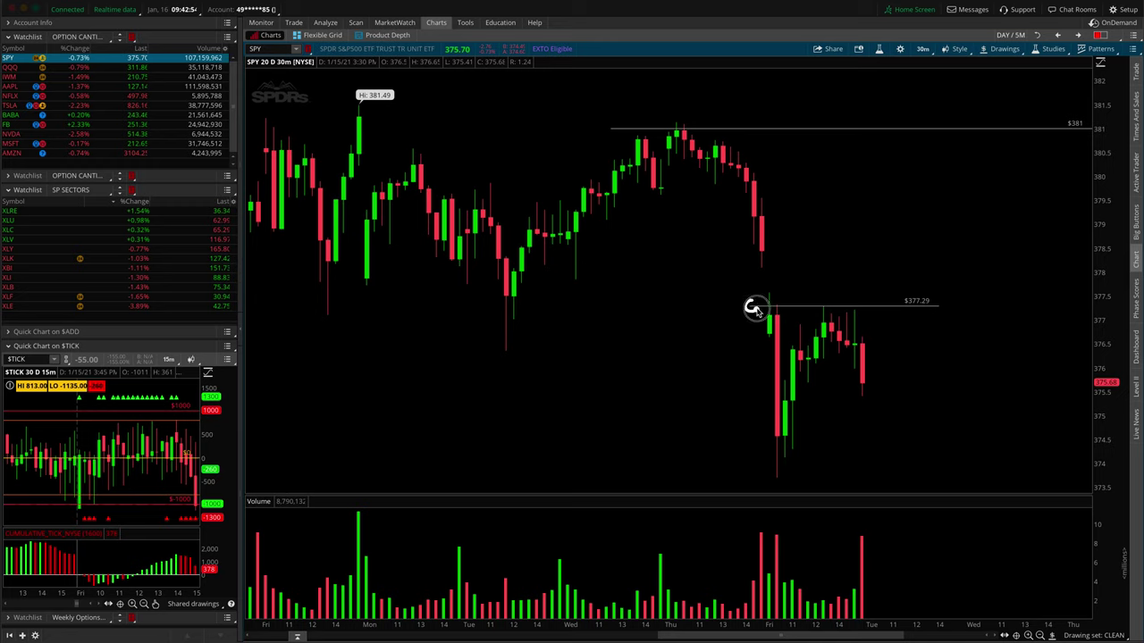
left_click(940, 307)
Try extending the 377.29 price level to the left, and cancel that left extension
right_click(892, 305)
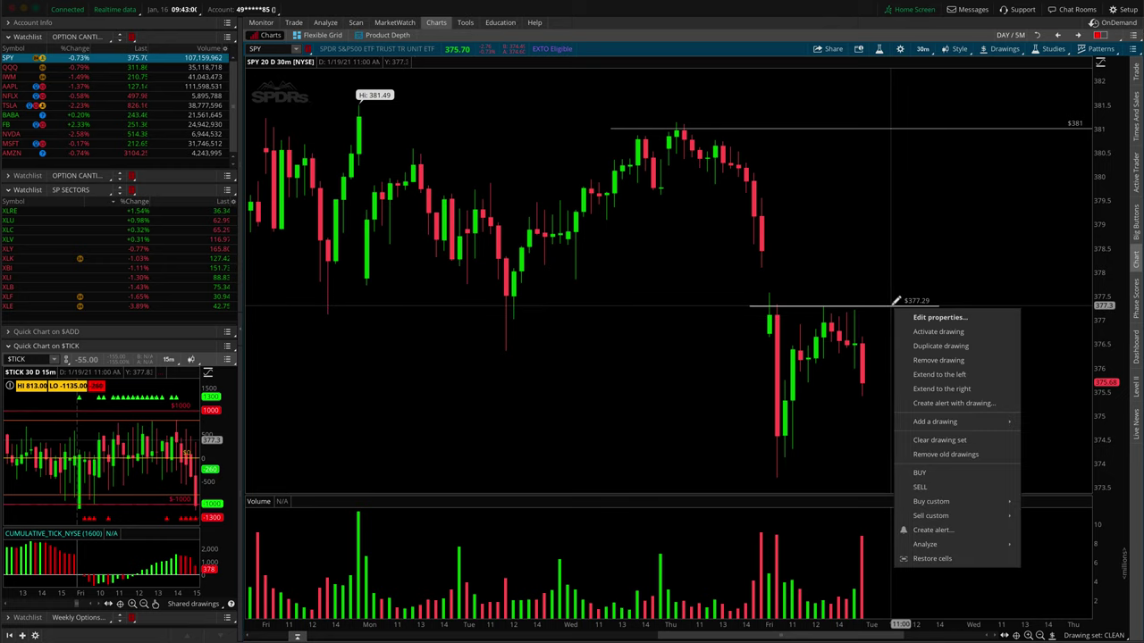
left_click(982, 376)
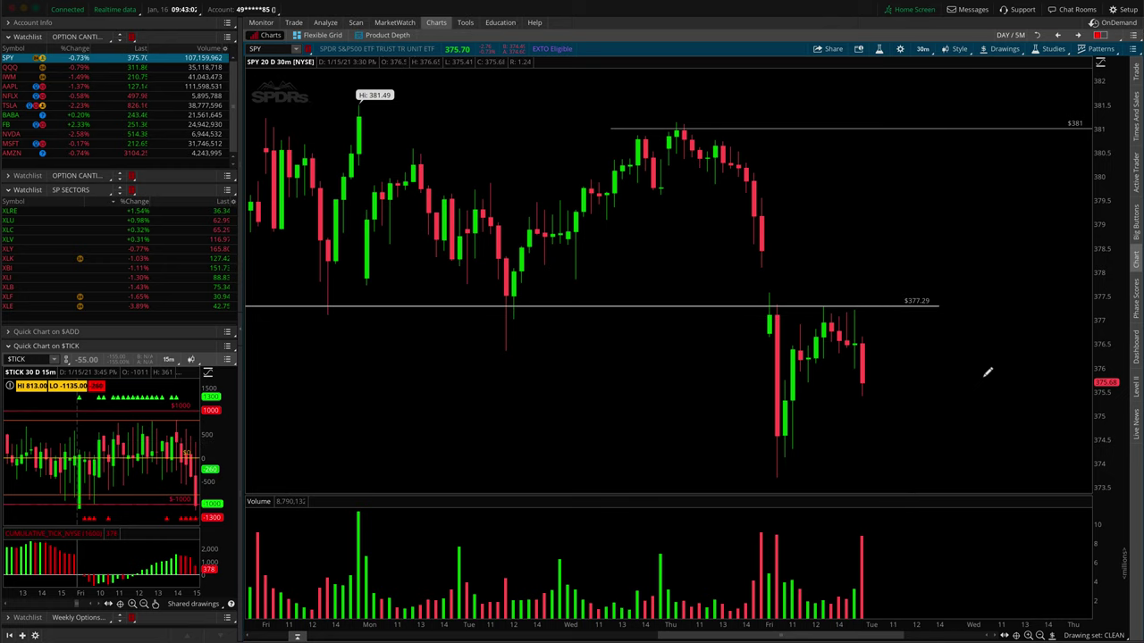
right_click(663, 306)
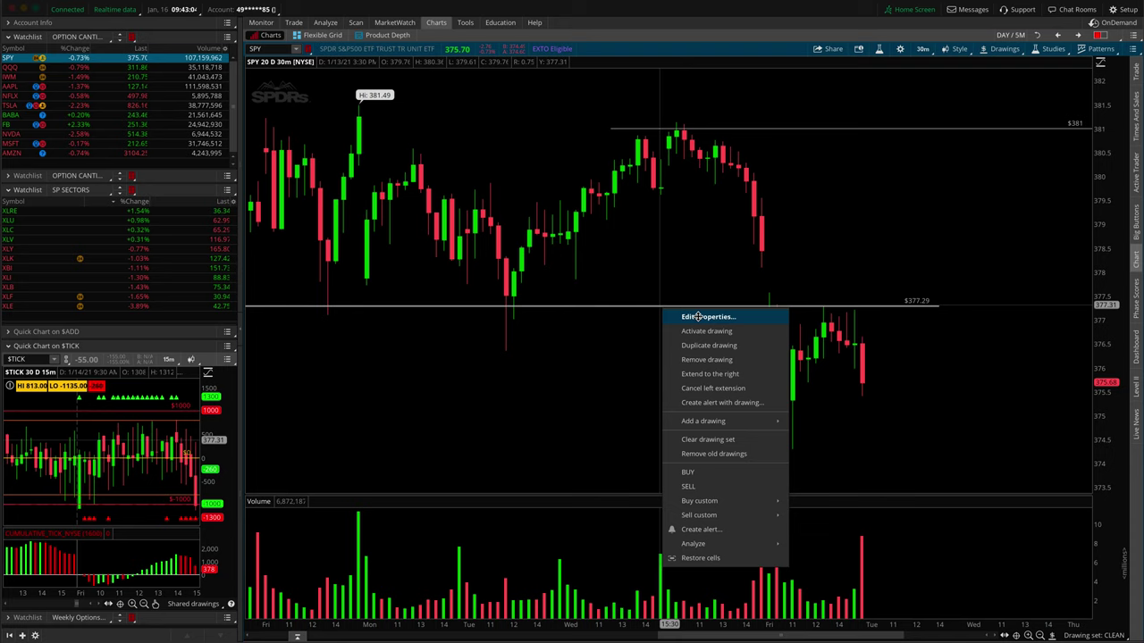
left_click(754, 388)
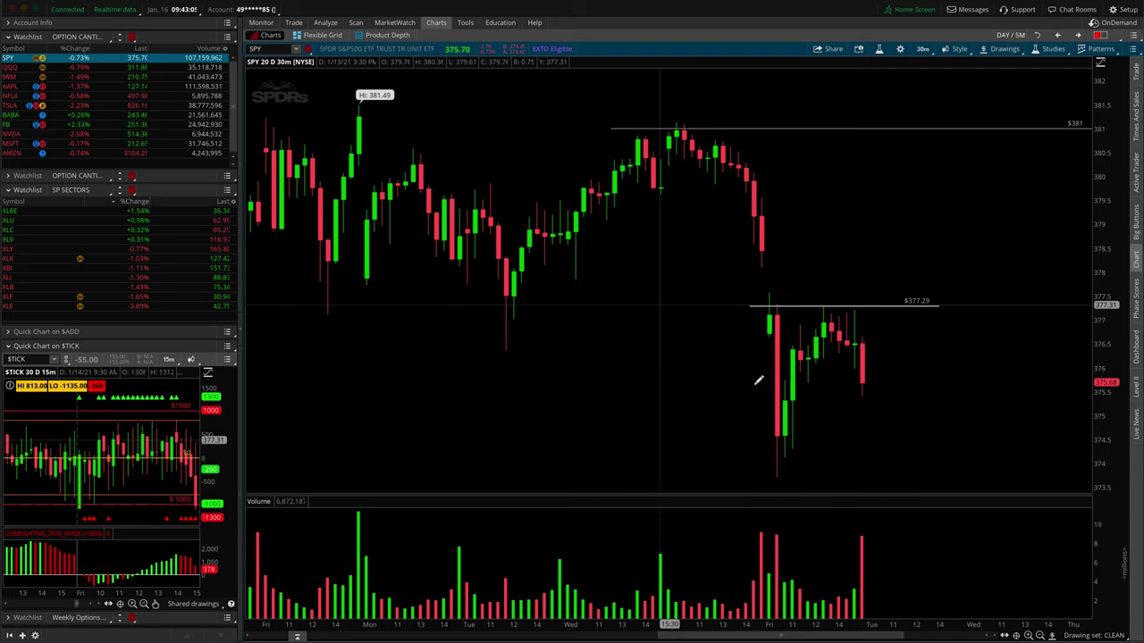
Duplicate the 377.29 price level and place the copy at about 375.6, shifted later in time
right_click(890, 305)
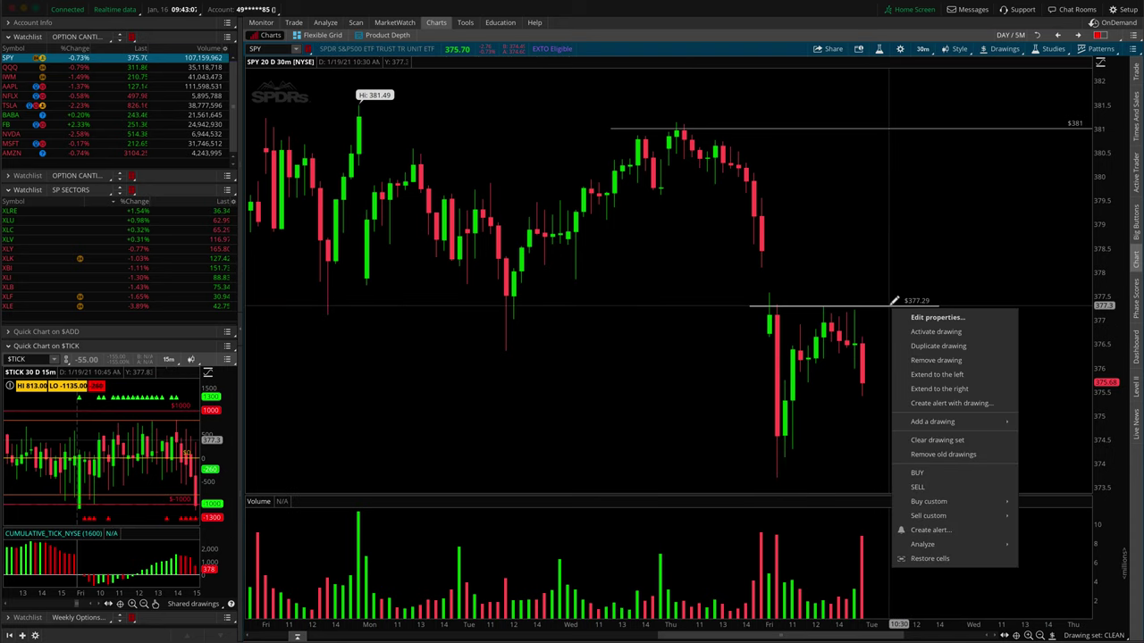
left_click(975, 346)
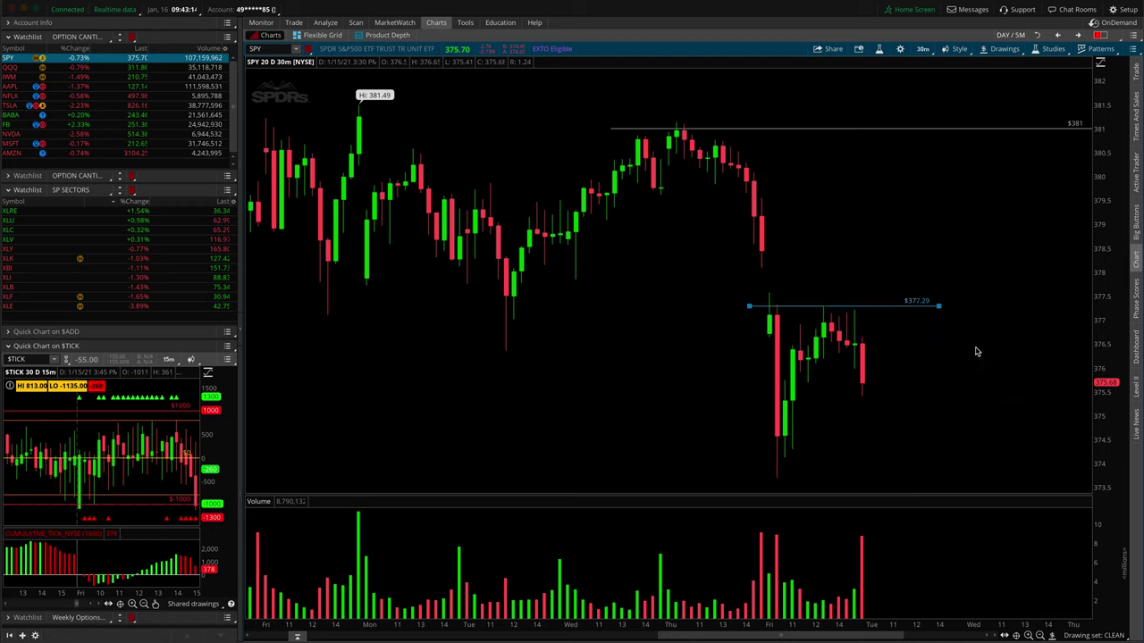
mouse_move(860, 307)
left_mouse_down()
mouse_move(861, 383)
mouse_move(873, 375)
mouse_move(917, 396)
mouse_move(913, 387)
left_mouse_up()
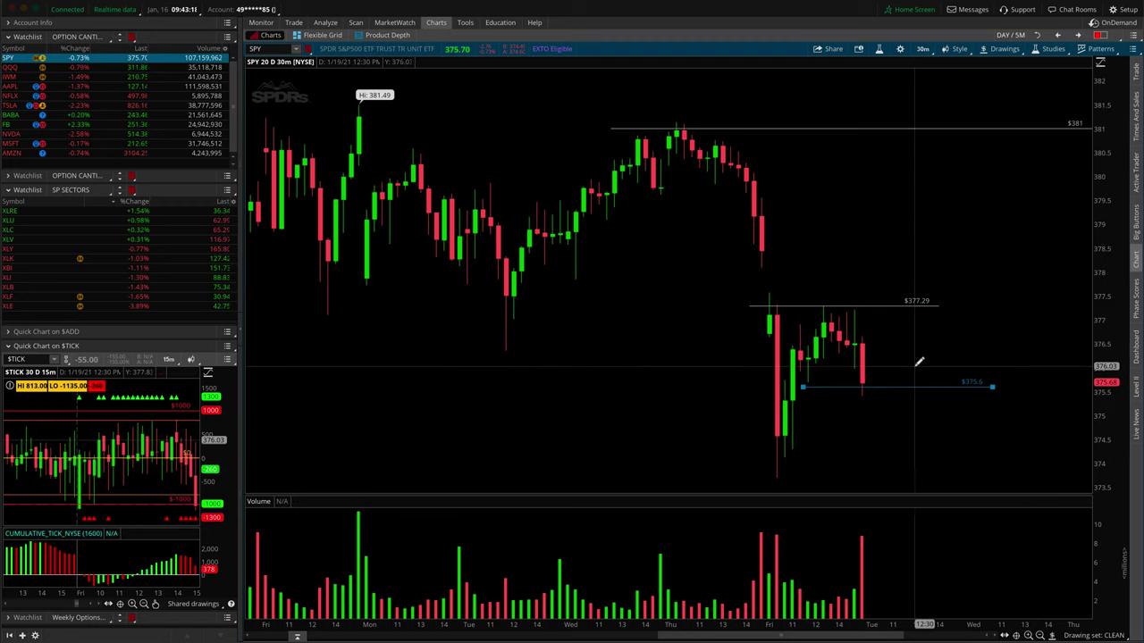
left_click(950, 363)
Activate the duplicated price level, stretch its start back to around Wednesday's open, and move it up to about 378.64
right_click(912, 385)
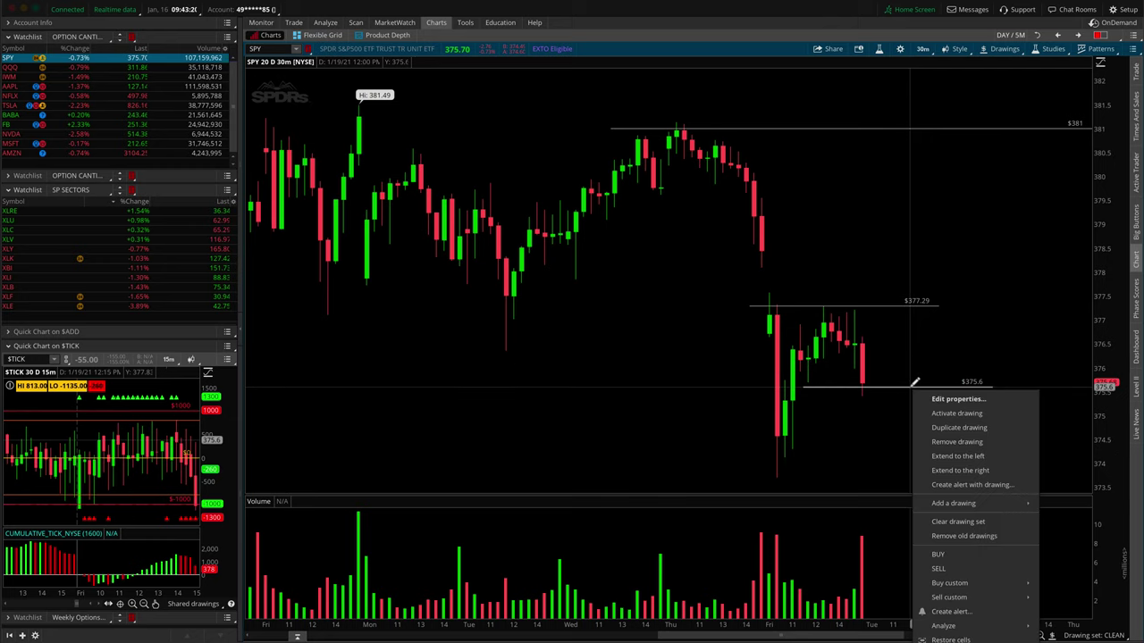
left_click(958, 414)
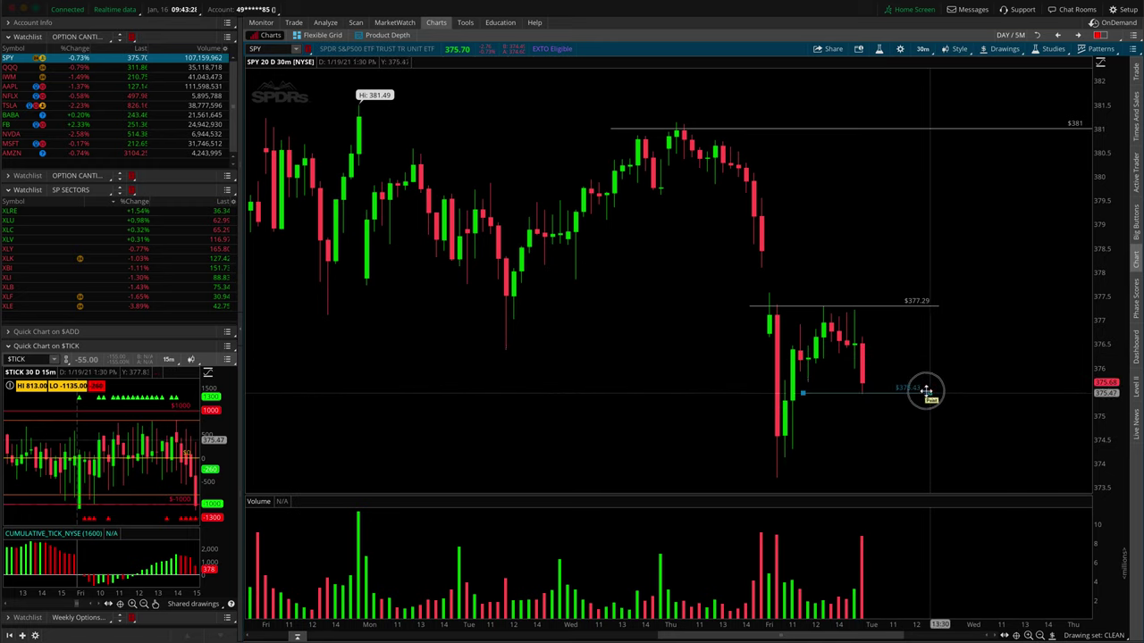
left_click(921, 248)
left_click_drag(800, 250, 558, 259)
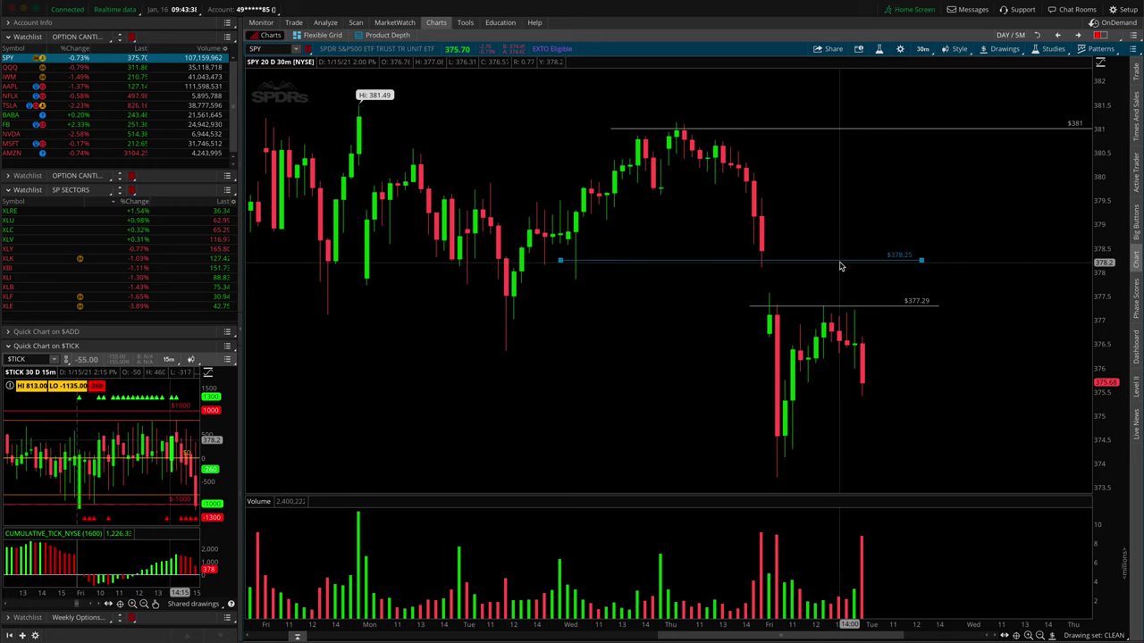
mouse_move(840, 261)
left_mouse_down()
mouse_move(848, 215)
mouse_move(848, 241)
left_mouse_up()
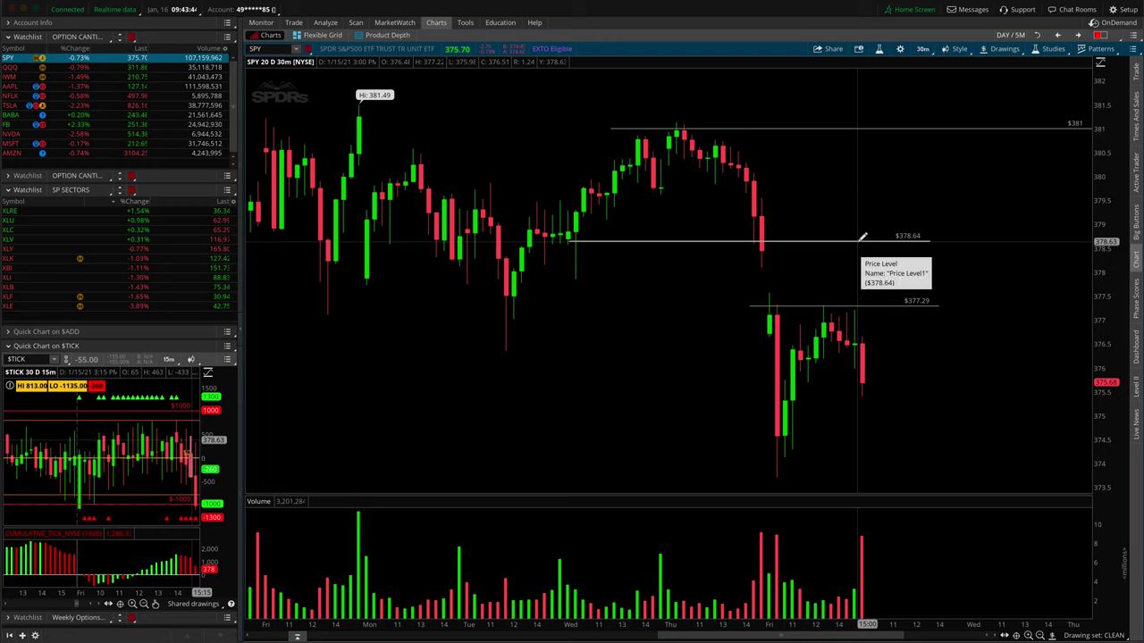
With the Pointer tool, raise the duplicated price level to about 378.97 by its end handle, and move the whole line to about 378.1
left_click(1051, 636)
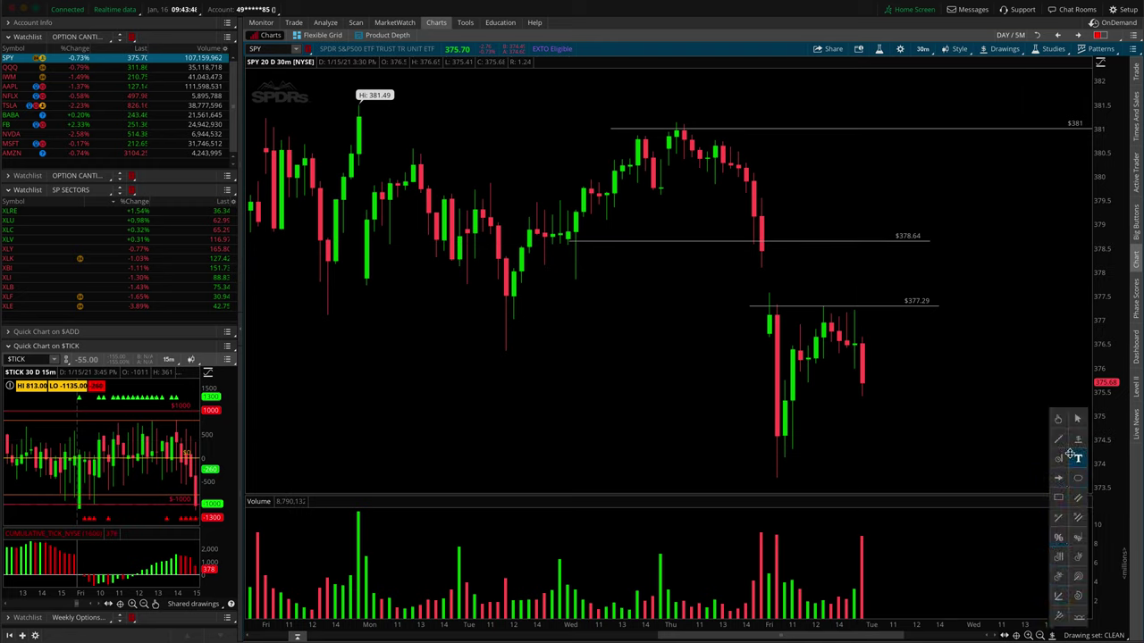
left_click(1059, 420)
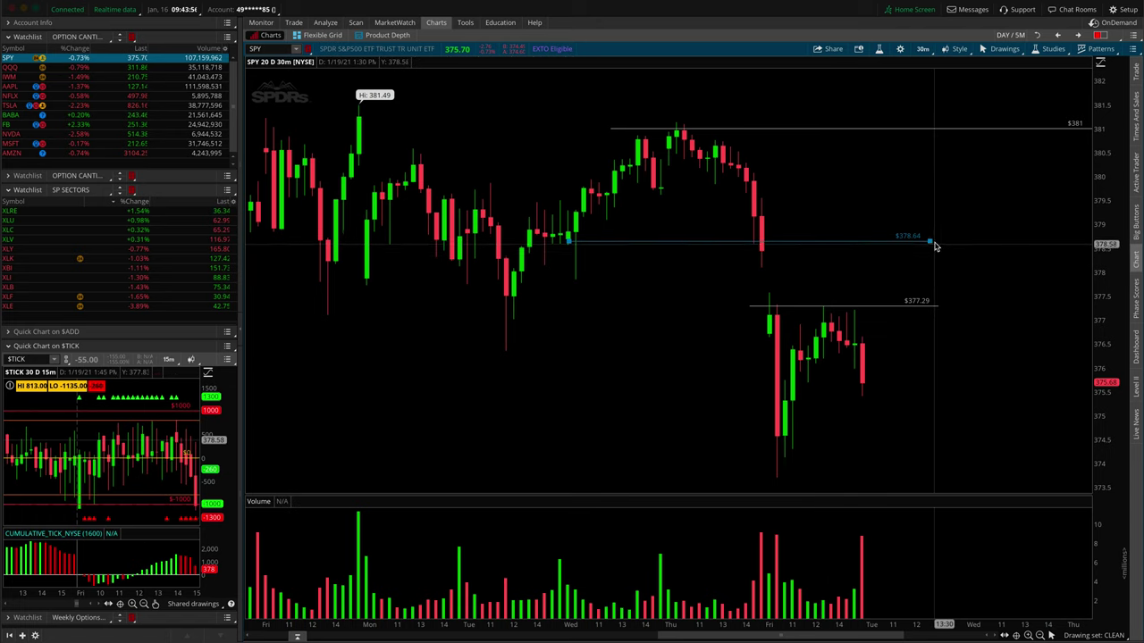
mouse_move(932, 242)
left_mouse_down()
mouse_move(831, 255)
mouse_move(933, 225)
left_mouse_up()
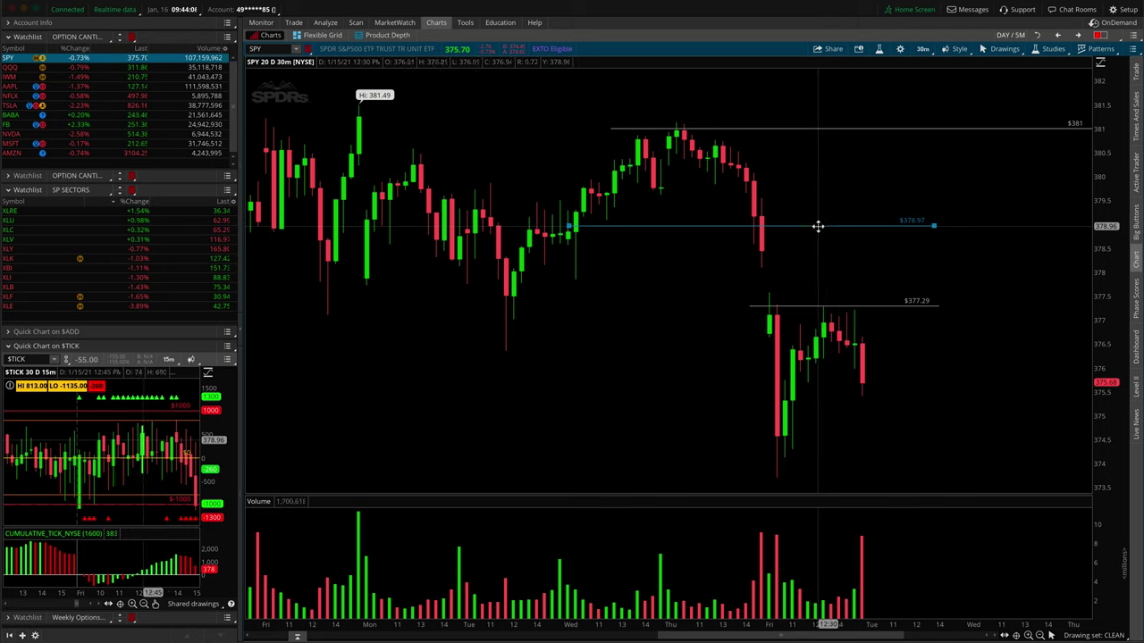
left_click_drag(817, 226, 833, 268)
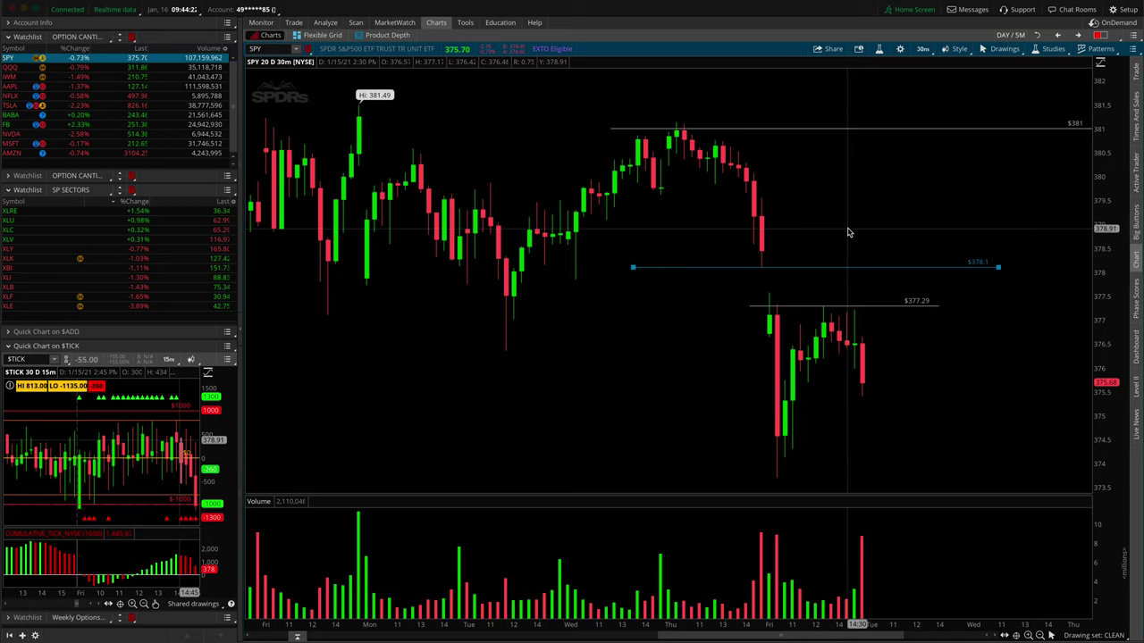
left_click(849, 233)
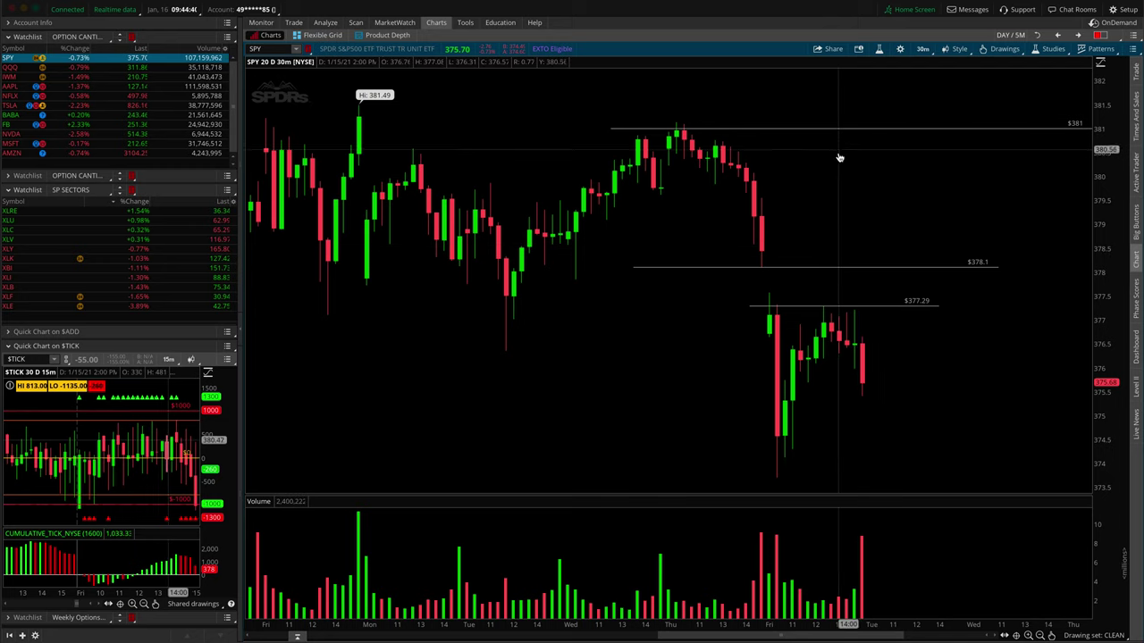
Clear all drawings from the CLEAN drawing set
right_click(913, 131)
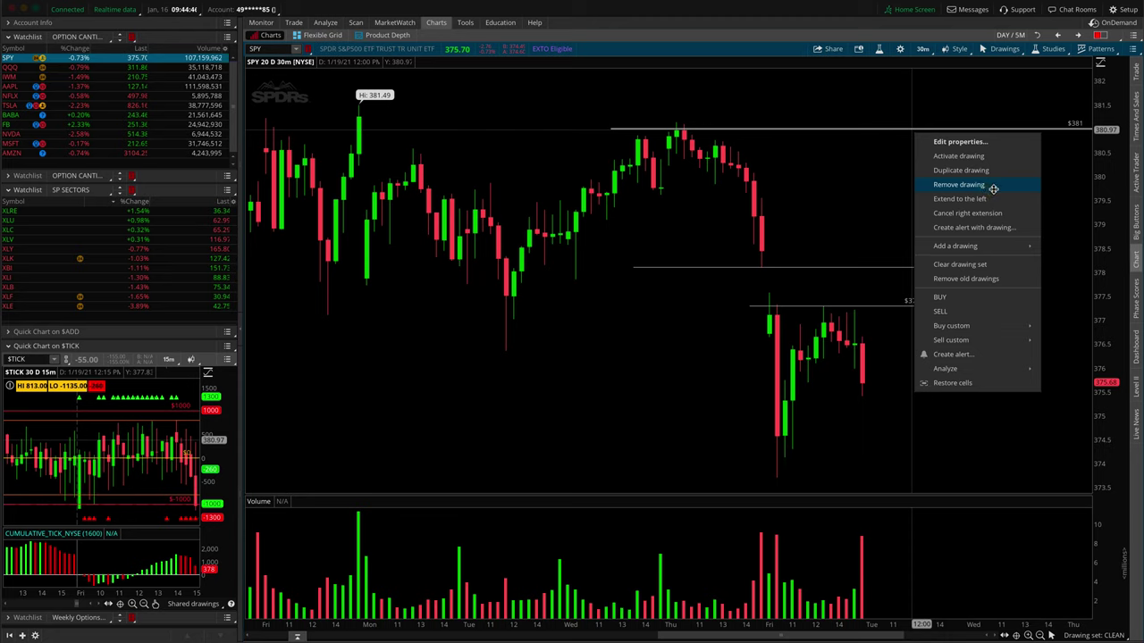
left_click(999, 266)
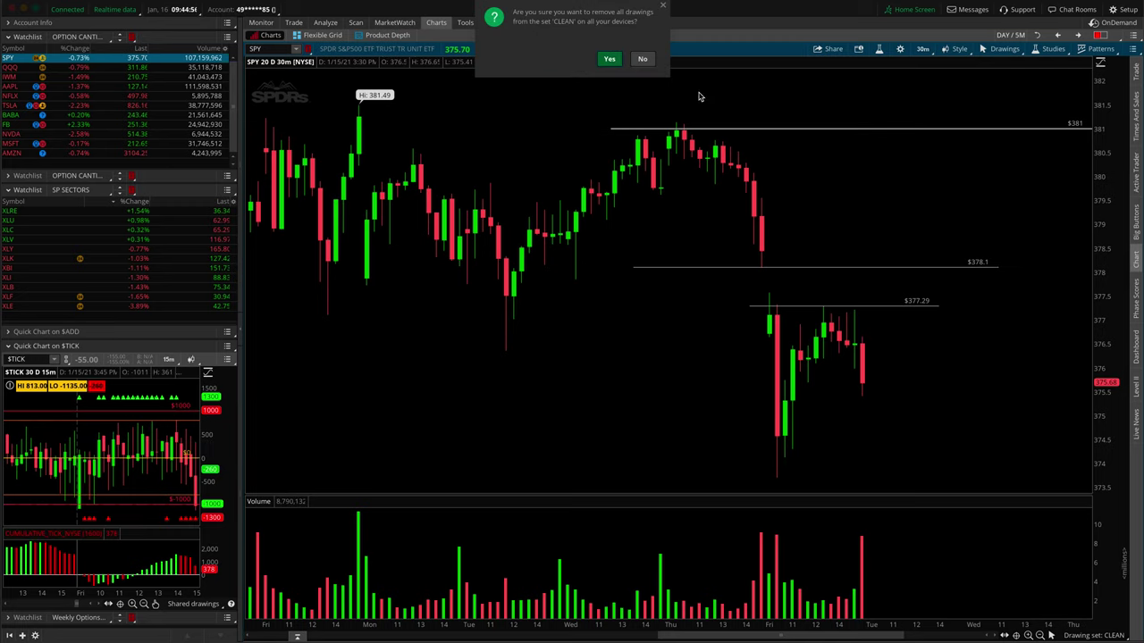
left_click(609, 60)
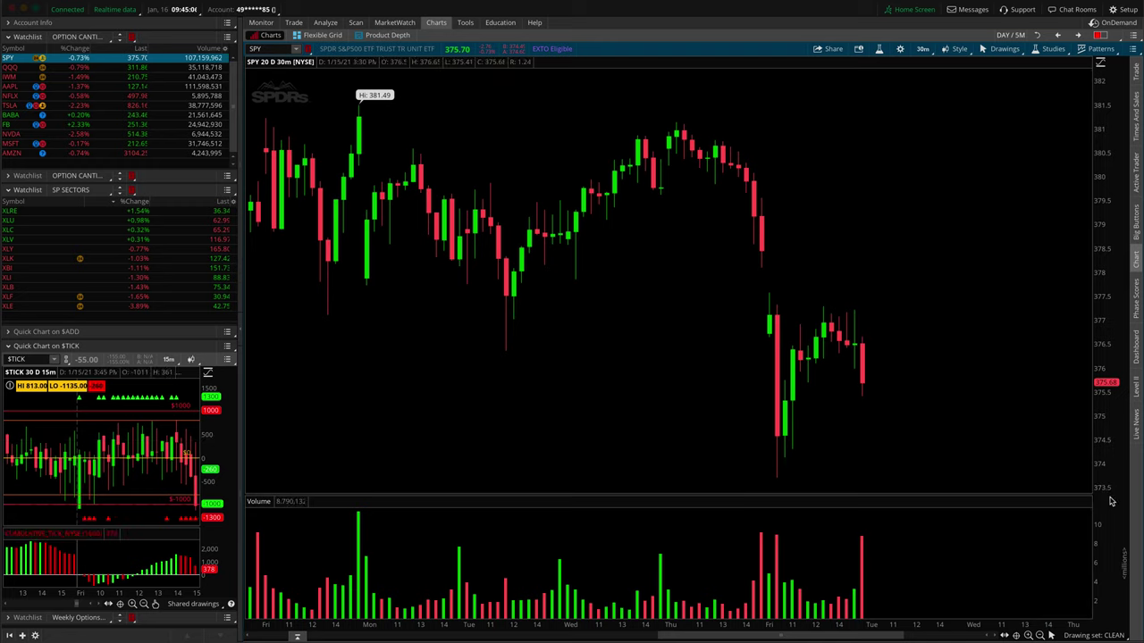
Draw a vertical time level at the 1/14/21 open on the chart
mouse_move(1051, 634)
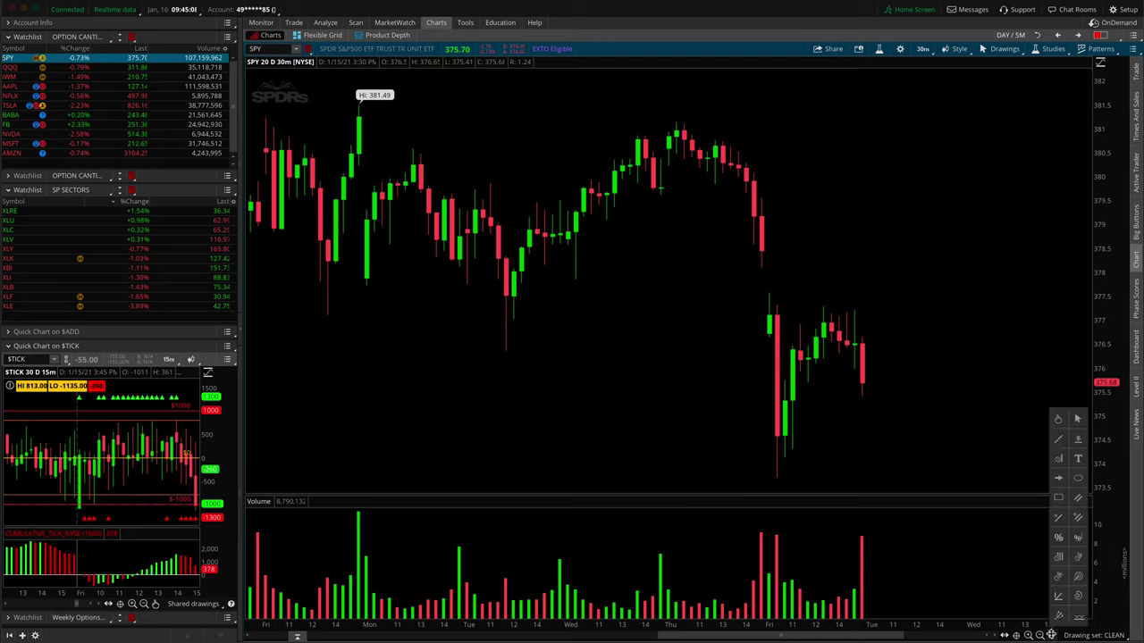
left_click(1061, 459)
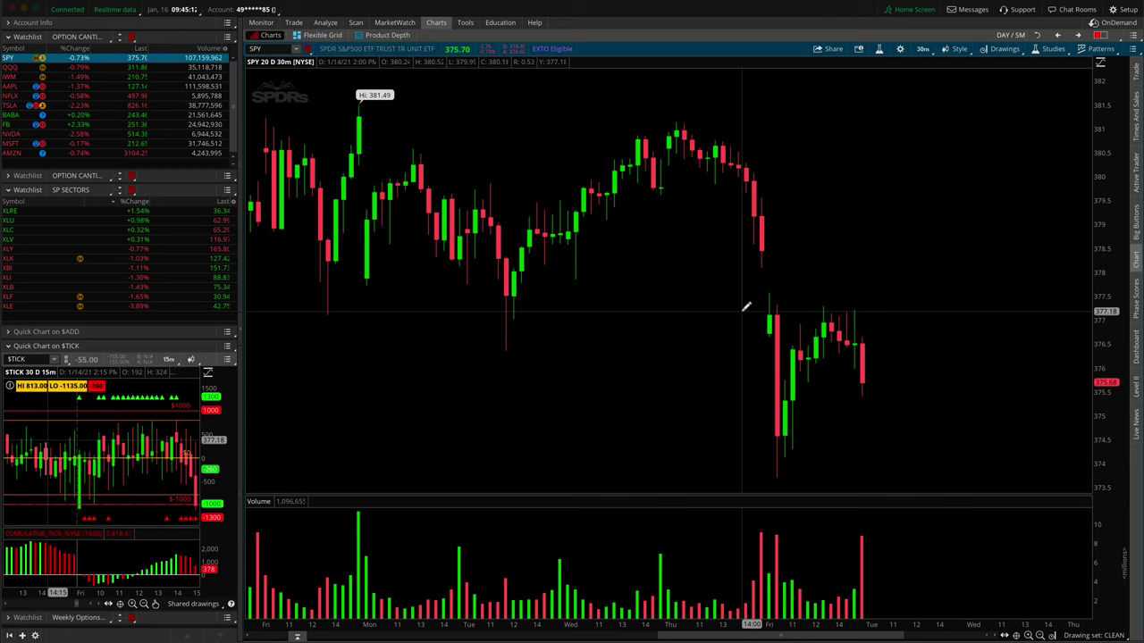
left_click(669, 317)
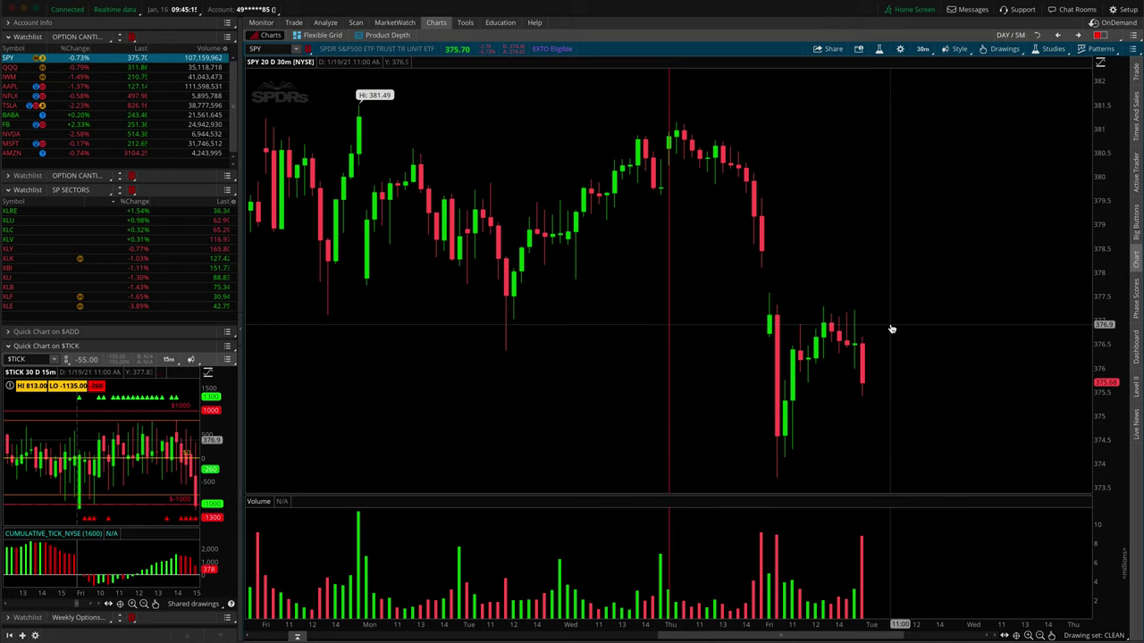
Review the properties of the time level at the 1/14/21 open, leaving them without changes
right_click(671, 297)
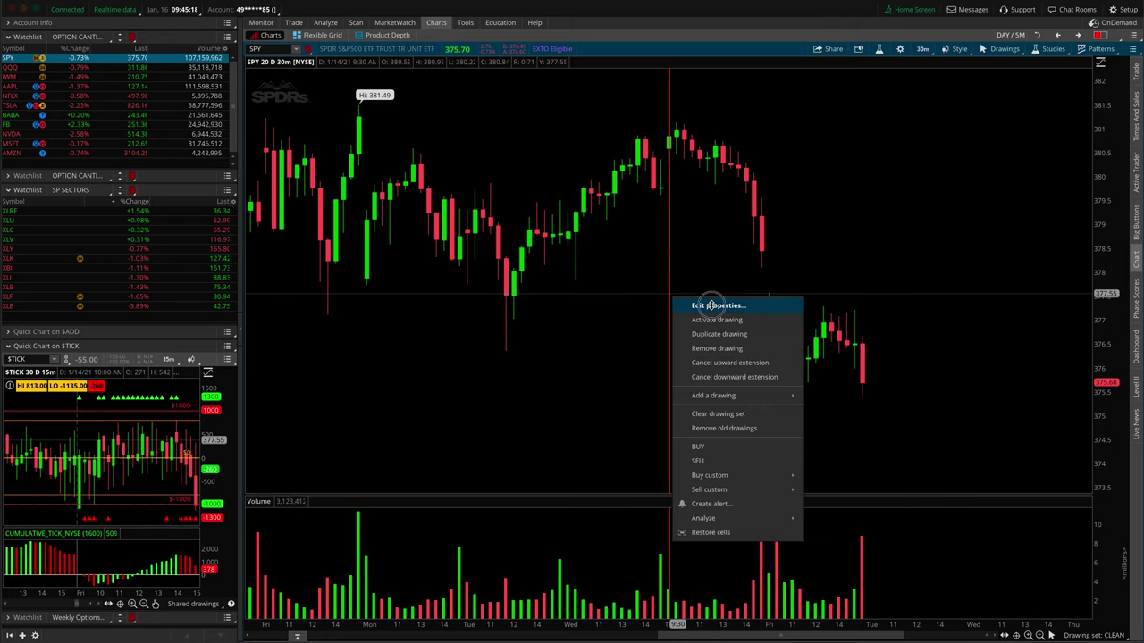
left_click(713, 306)
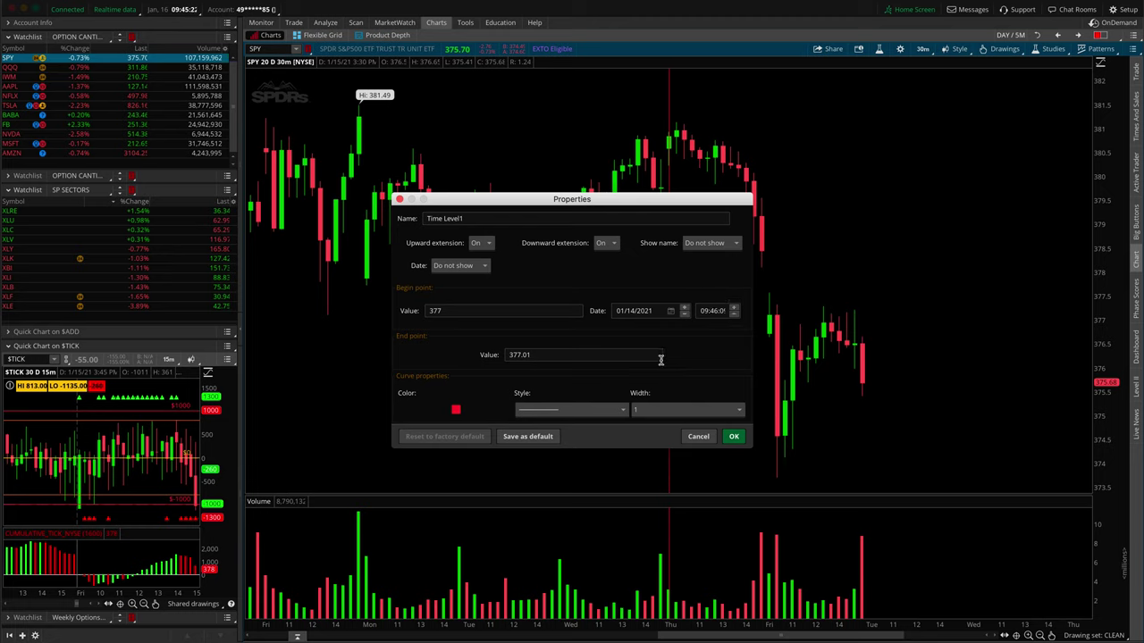
left_click(698, 436)
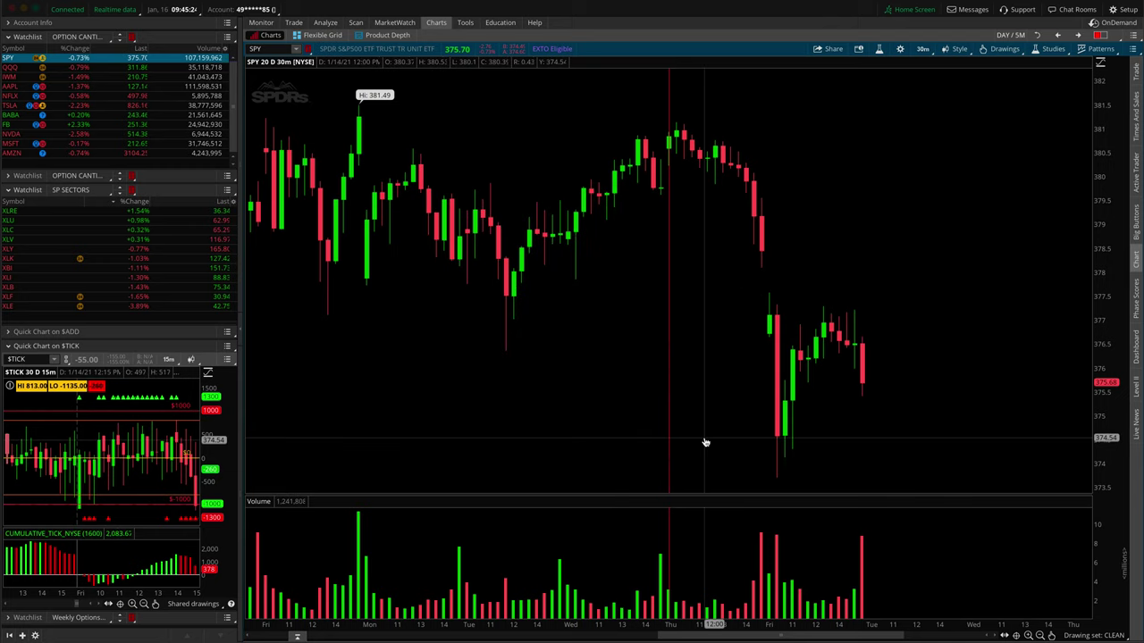
Add a text note reading "This a test." beside Thursday's last candles at about 379
left_click(1051, 636)
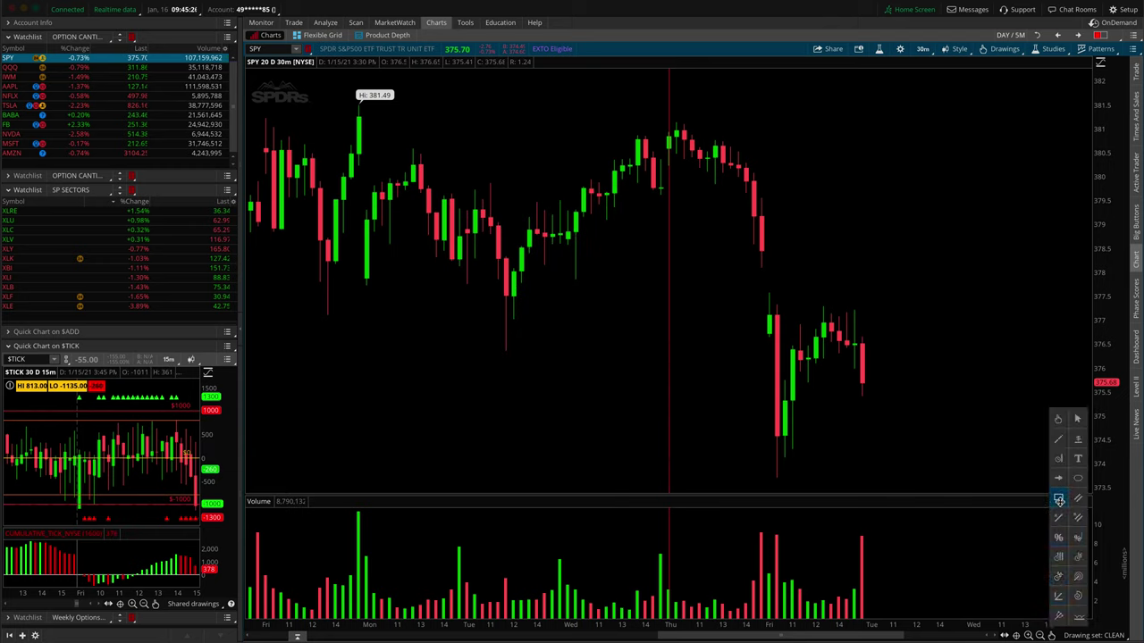
left_click(1078, 458)
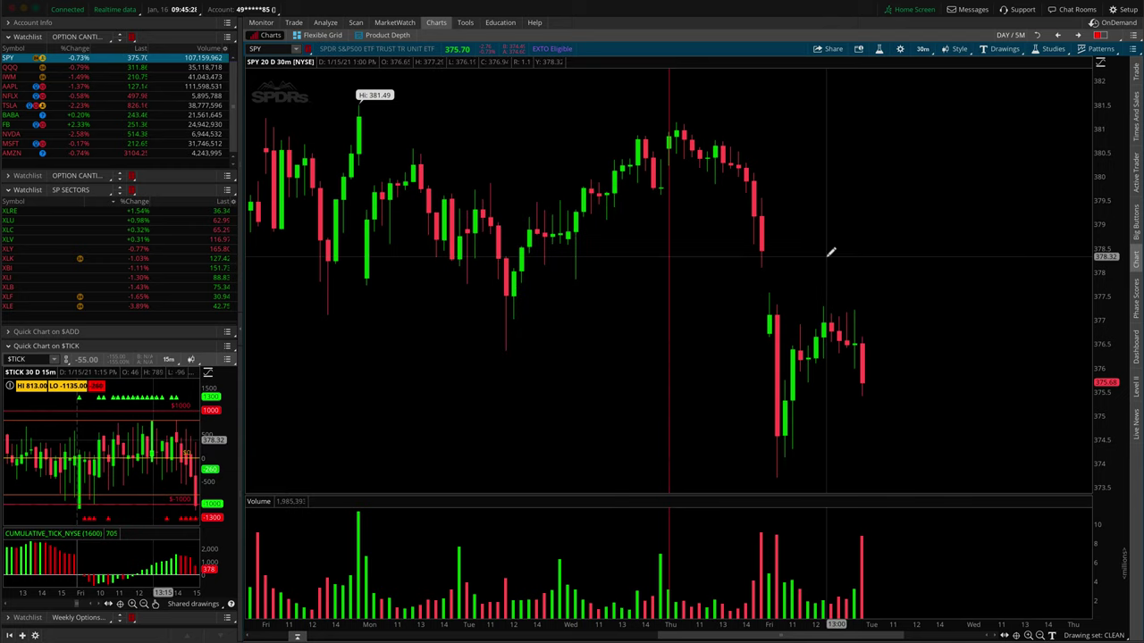
left_click(782, 211)
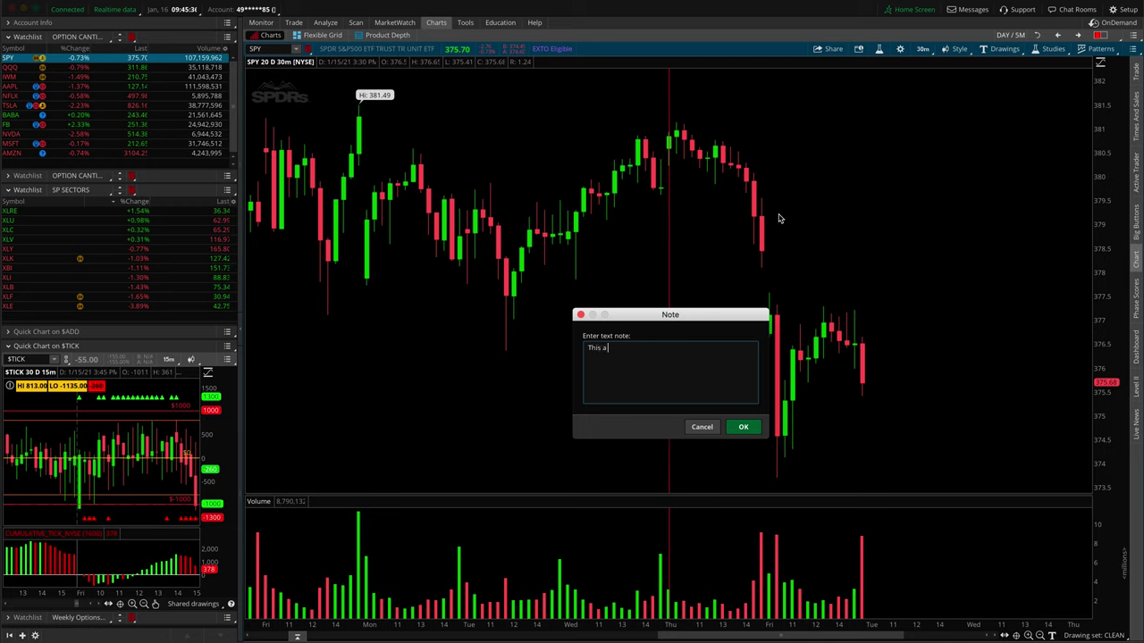
left_click(743, 427)
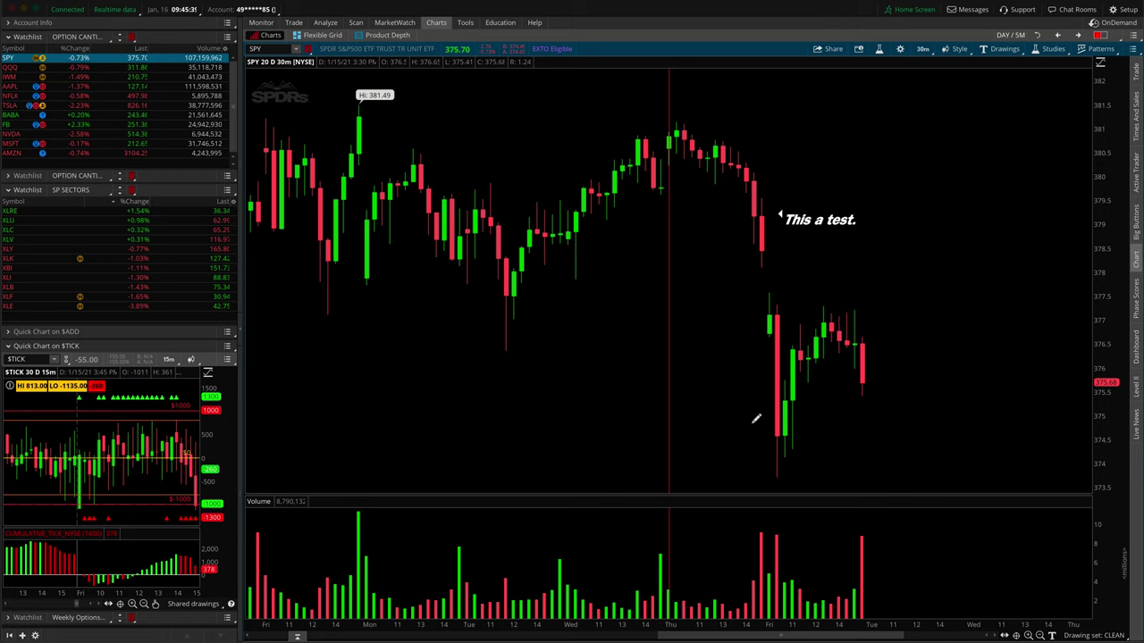
Review the properties and display mode options of the "This a test." text note, leaving them without changes
right_click(818, 221)
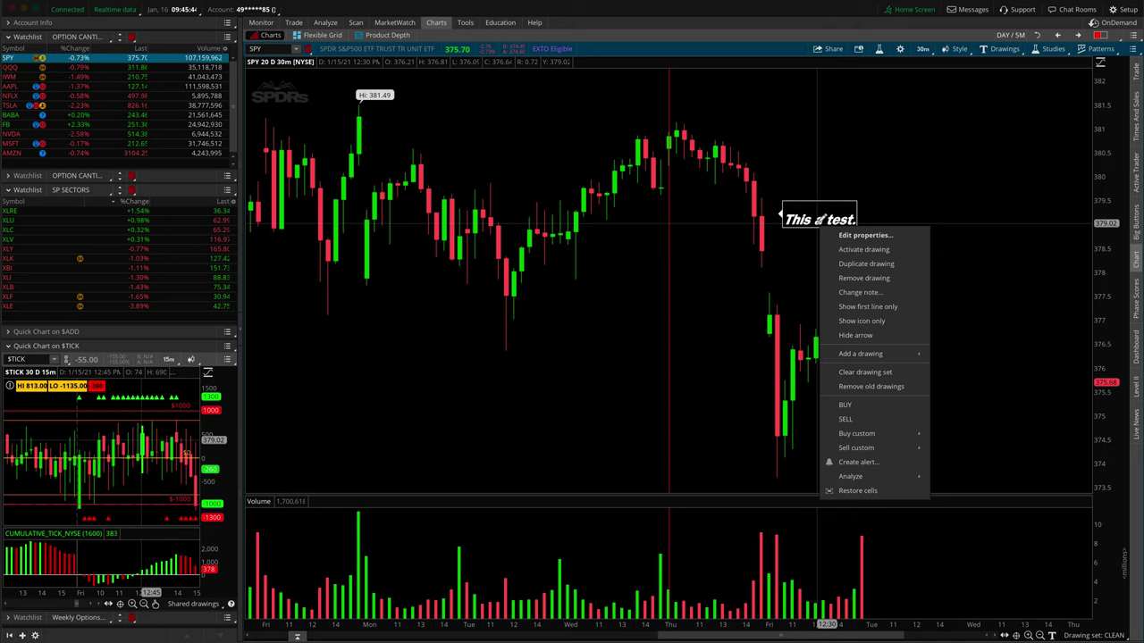
left_click(866, 235)
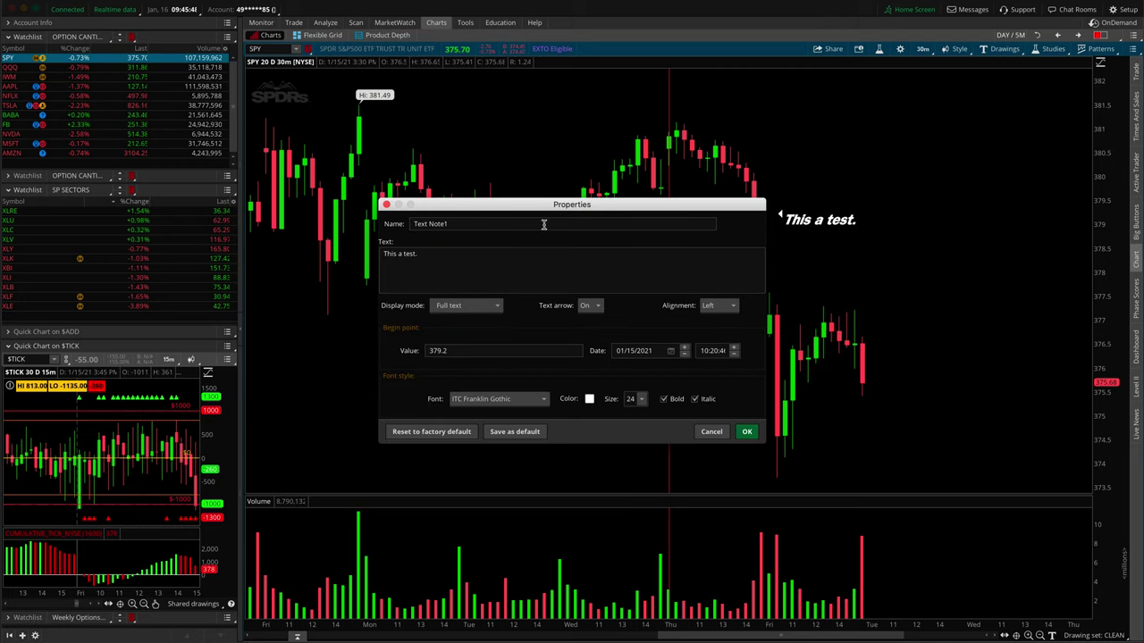
left_click(497, 307)
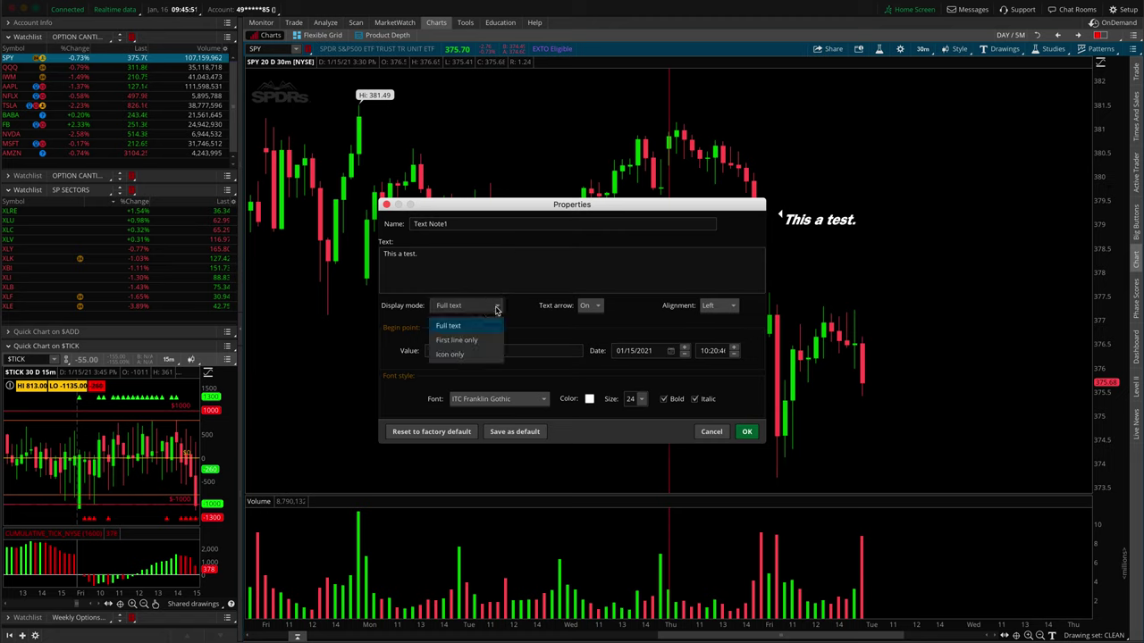
left_click(545, 331)
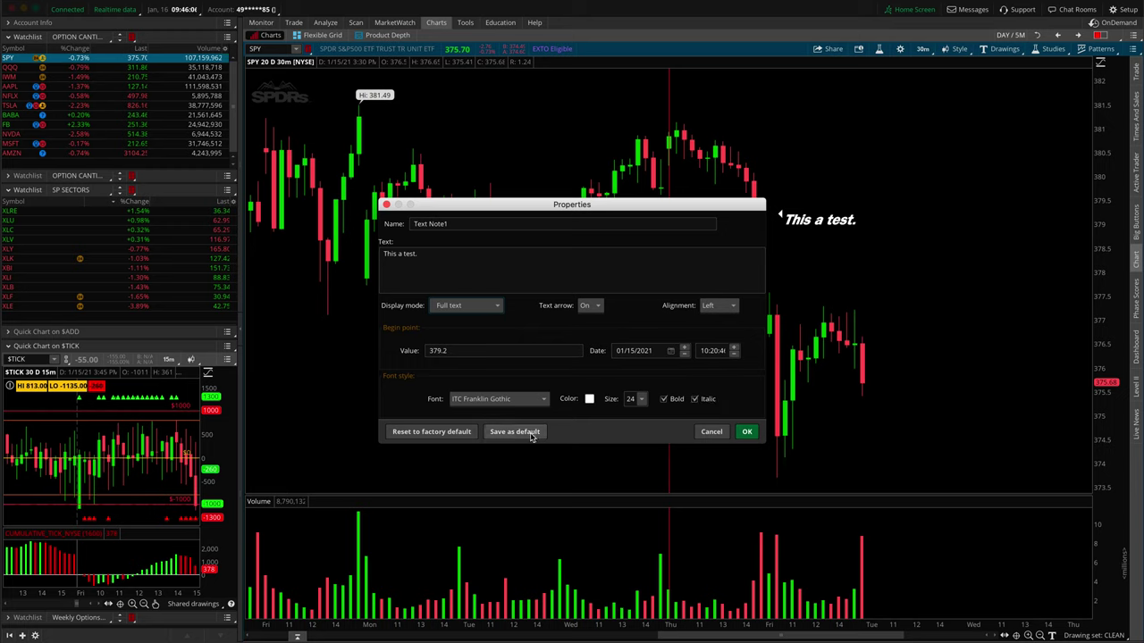
left_click(711, 431)
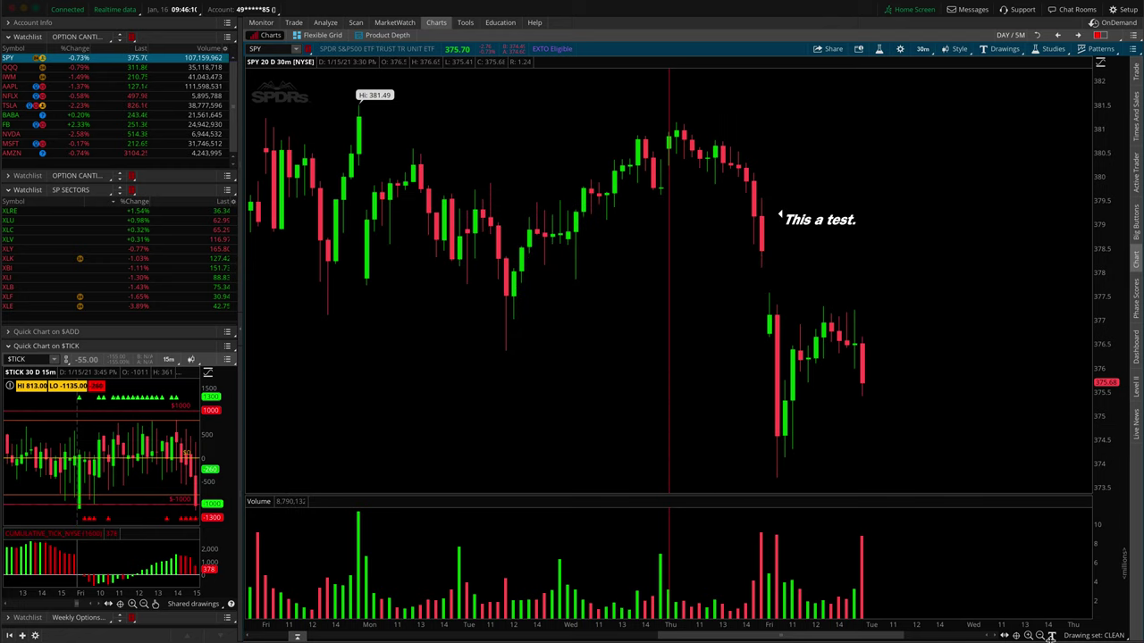
Place two arrows on the chart, one at about 378.16 on 1/19/21 and one at about 380.79 on 1/13/21
mouse_move(1053, 634)
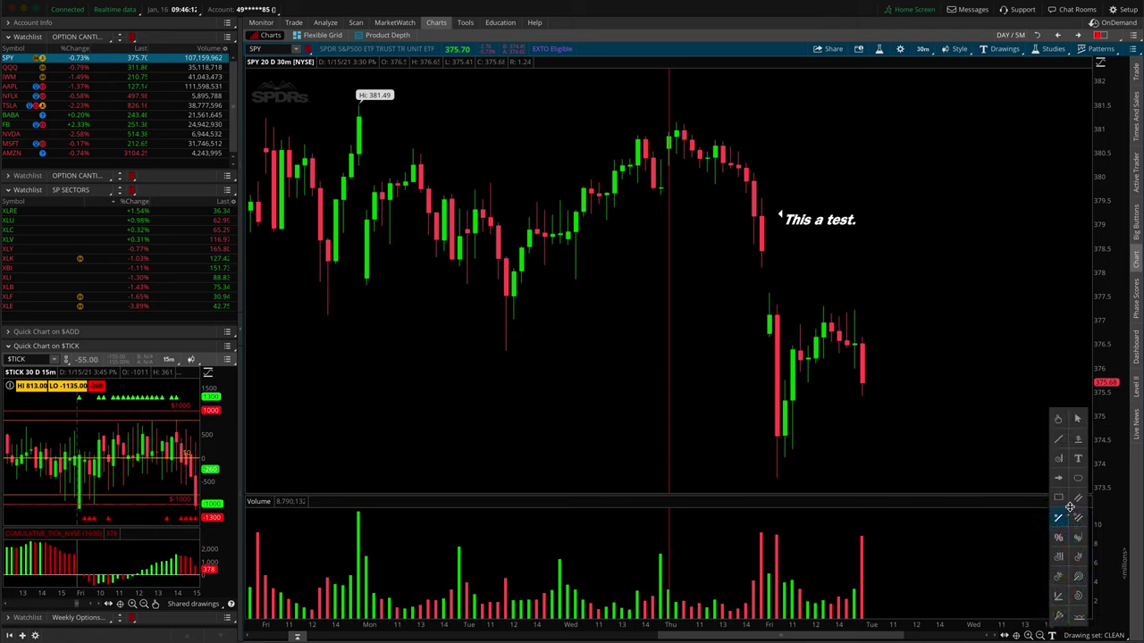
left_click(1059, 480)
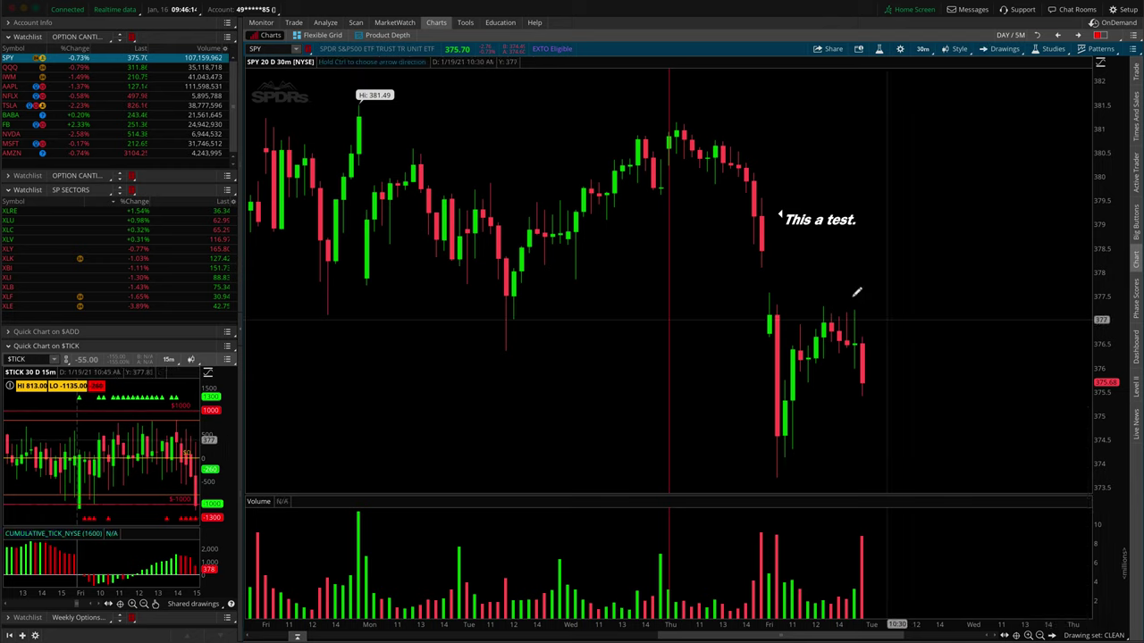
left_click(897, 265)
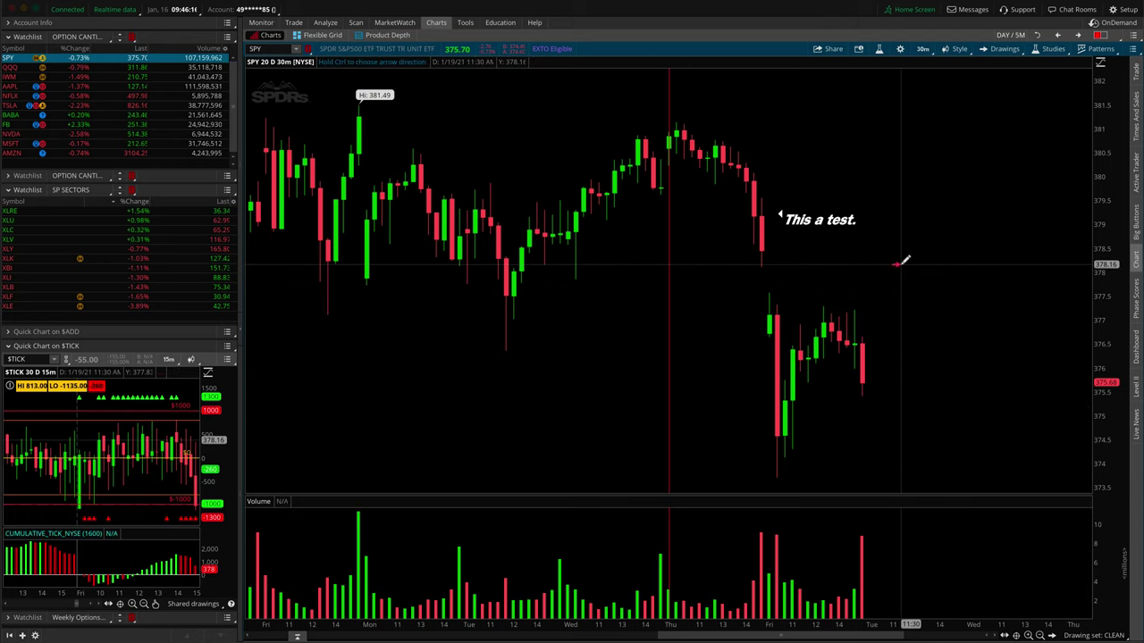
left_click(618, 139)
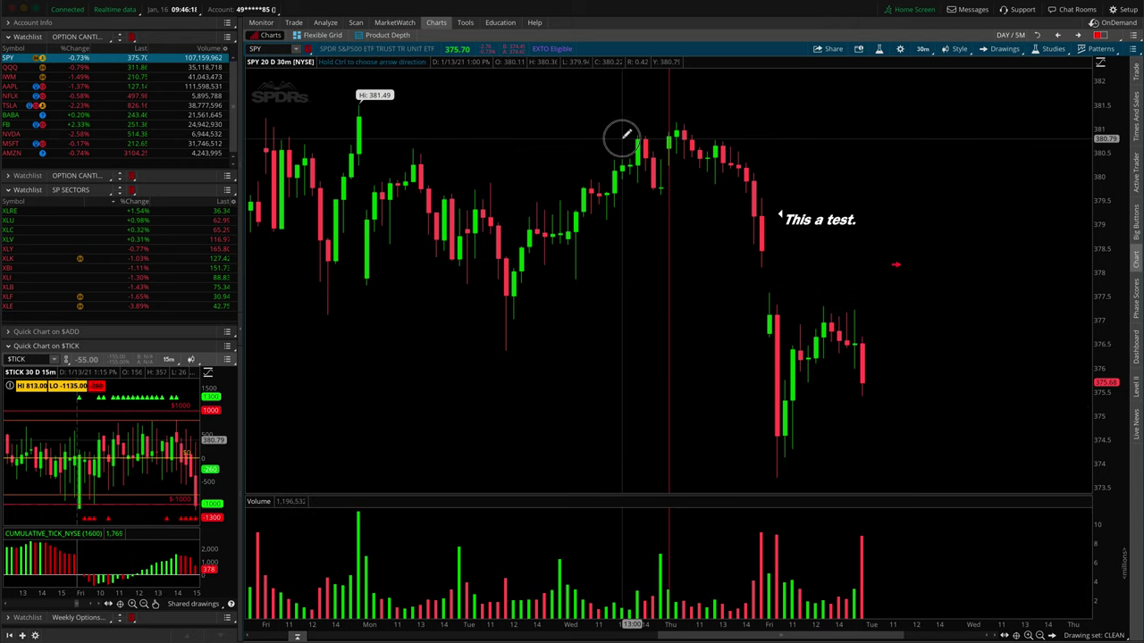
Set the size of the 1/19/21 arrow at 378.16 to Extra Large
right_click(898, 264)
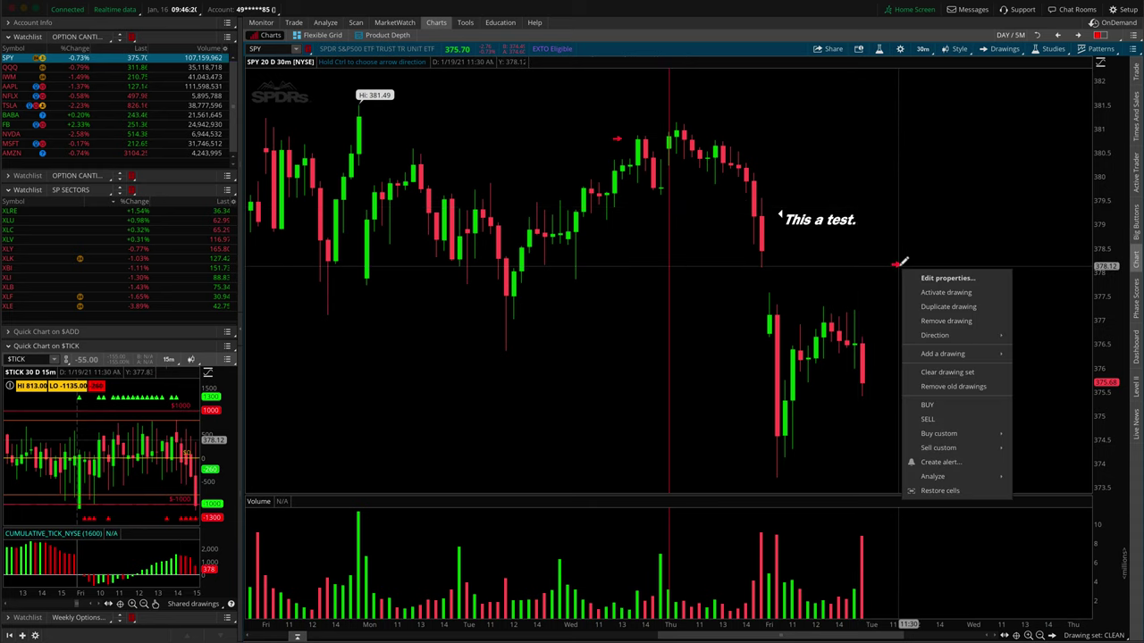
left_click(934, 279)
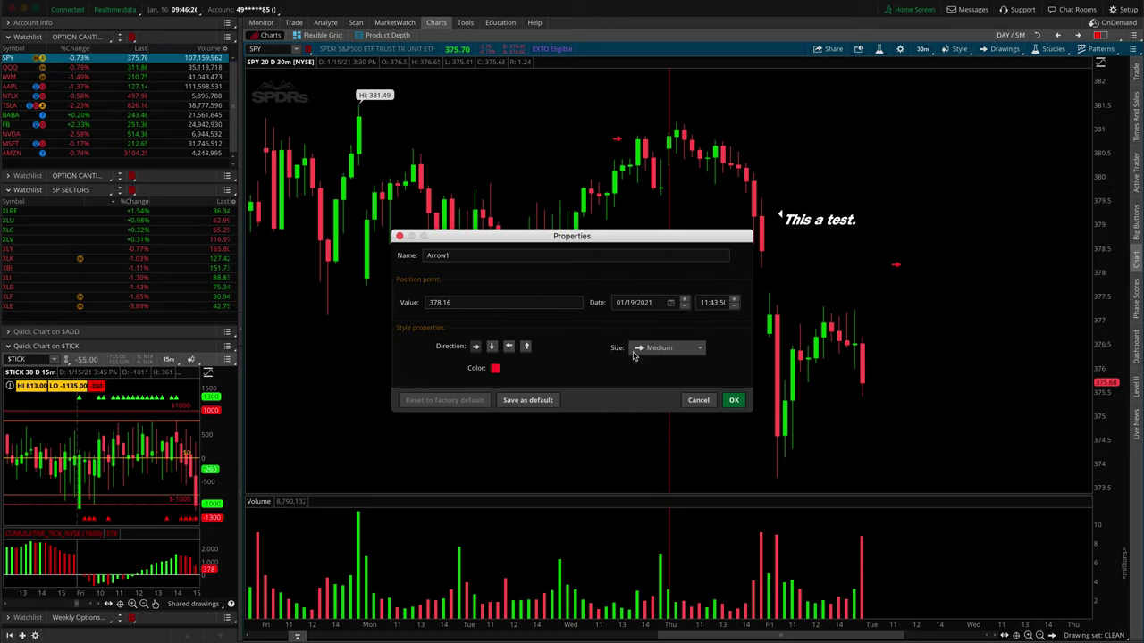
left_click(660, 354)
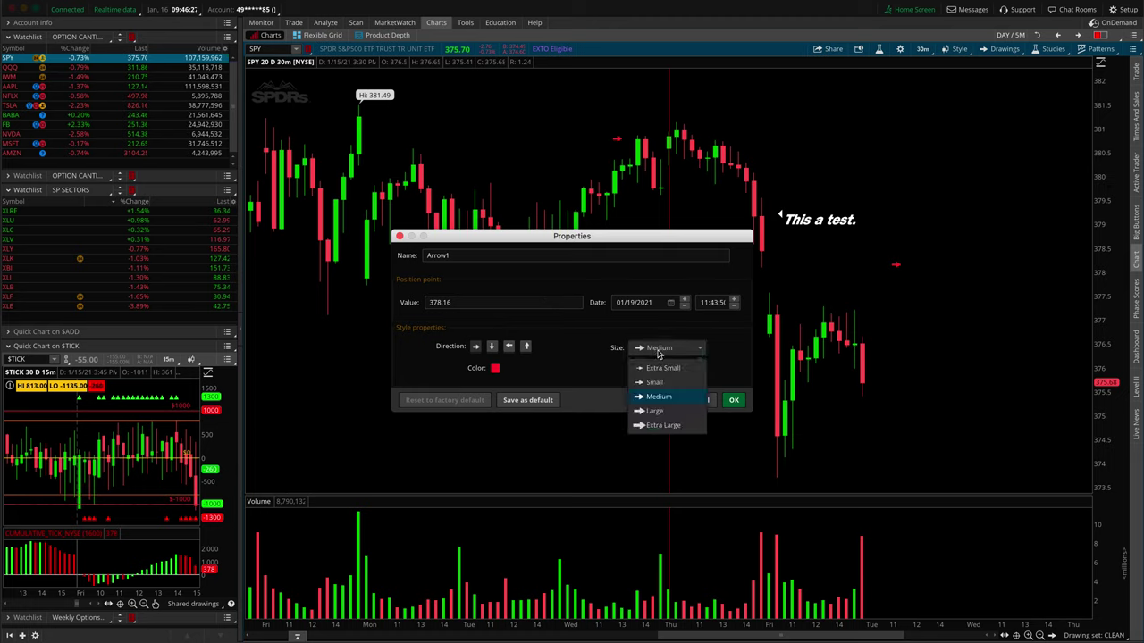
left_click(685, 425)
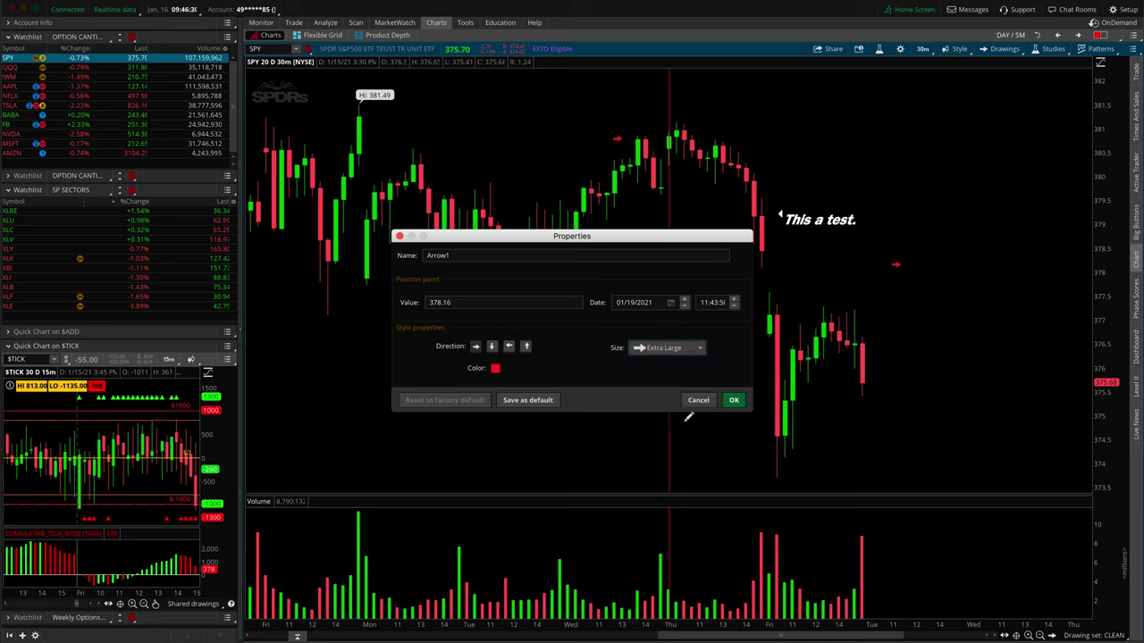
left_click(733, 400)
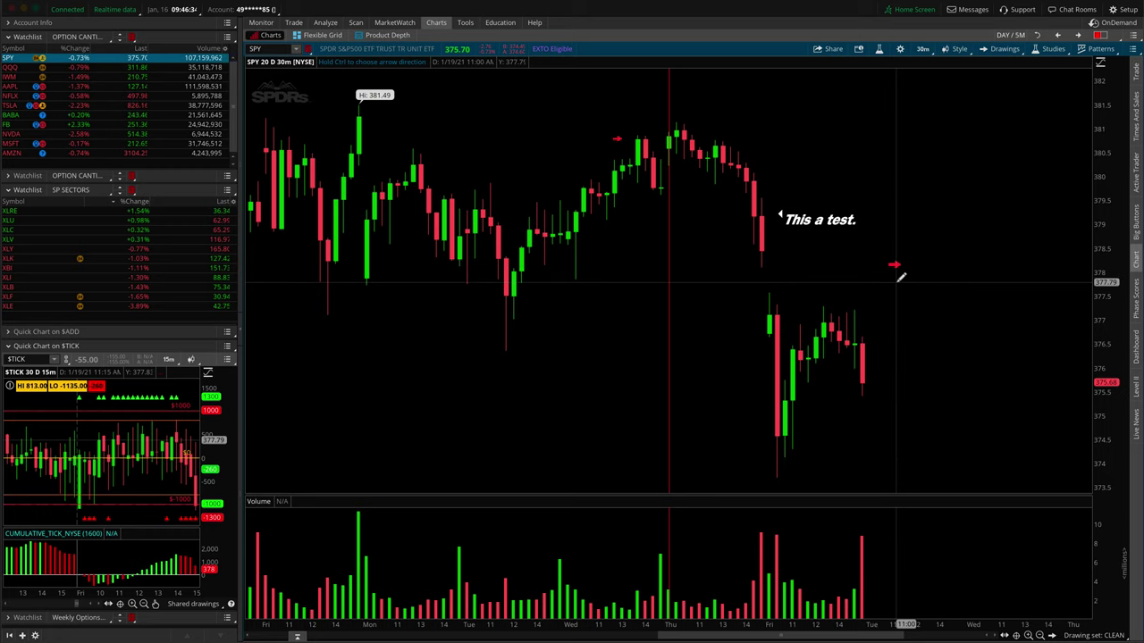
Draw an oval around Friday's candles from about 377.29 at the 1/15/21 open to about 374.13 on 1/19/21
left_click(1053, 636)
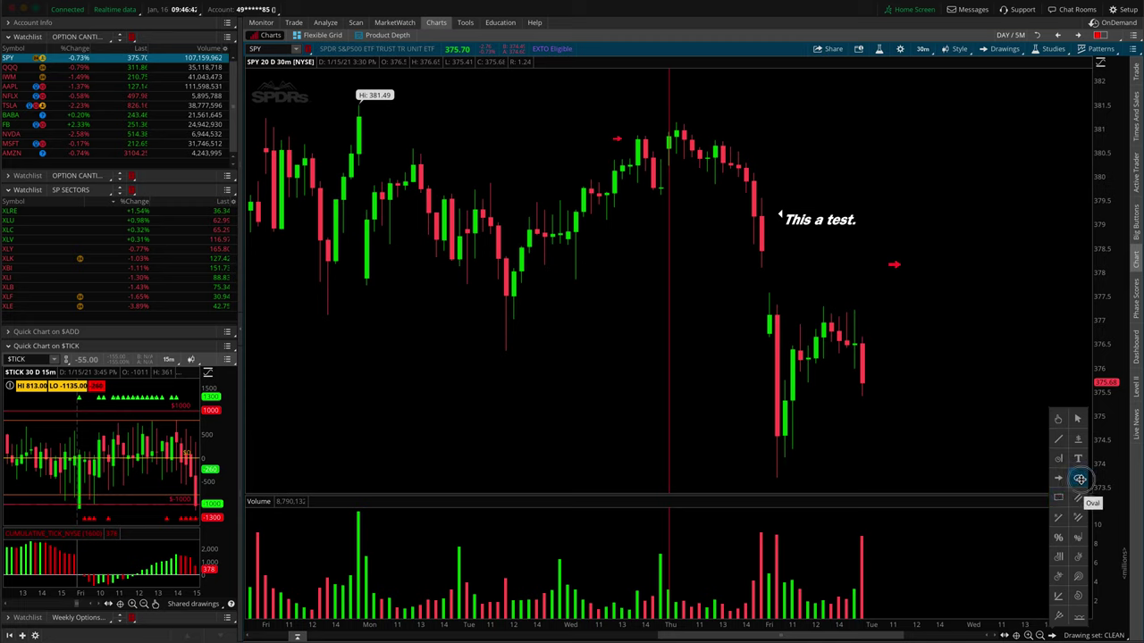
left_click(1080, 479)
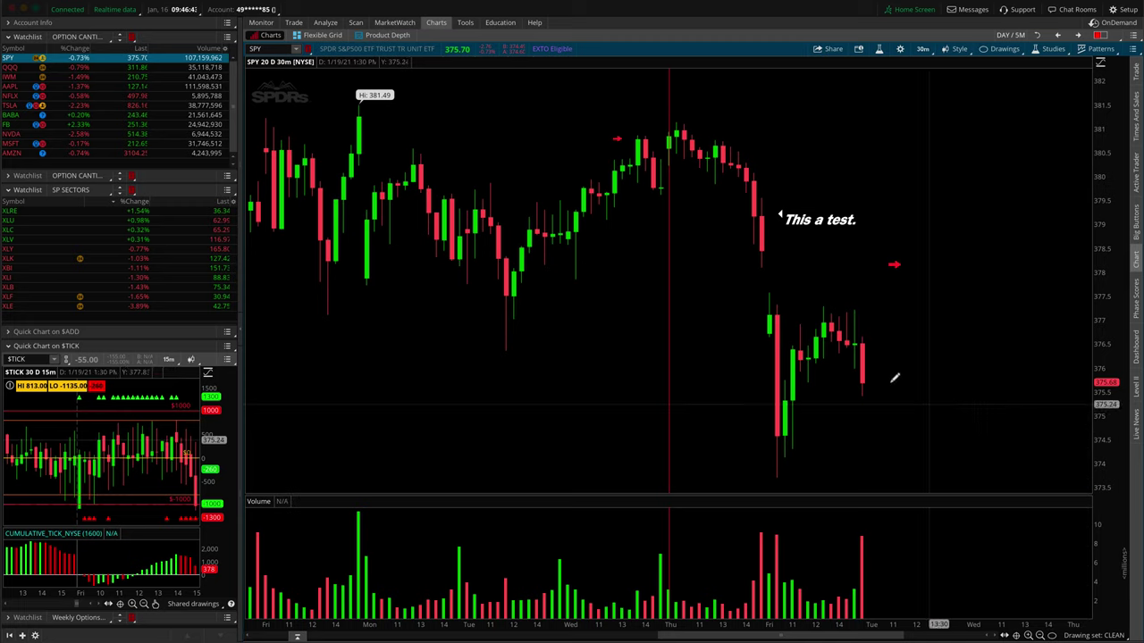
left_click(765, 457)
left_click(921, 342)
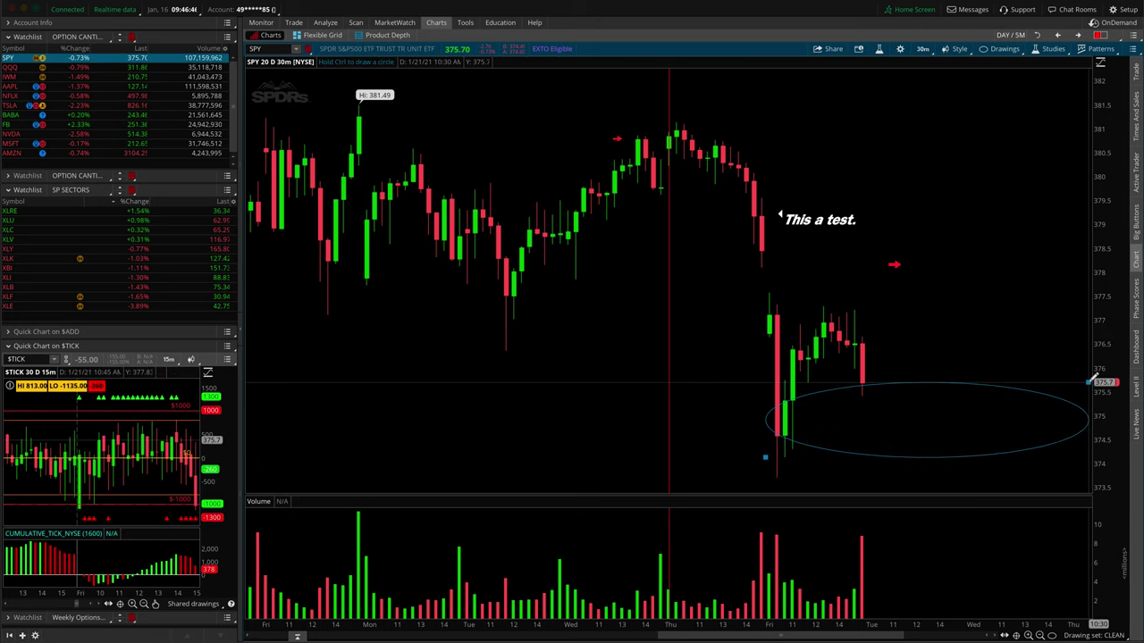
left_click(915, 305)
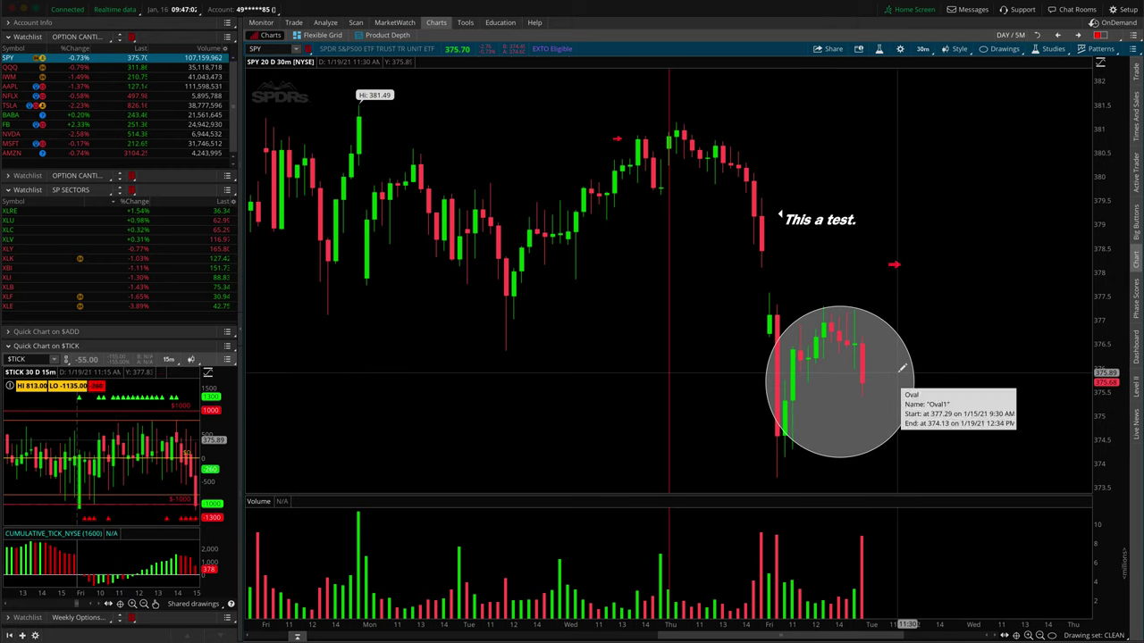
Change the color of the oval around Friday's candles to green
right_click(902, 377)
left_click(932, 384)
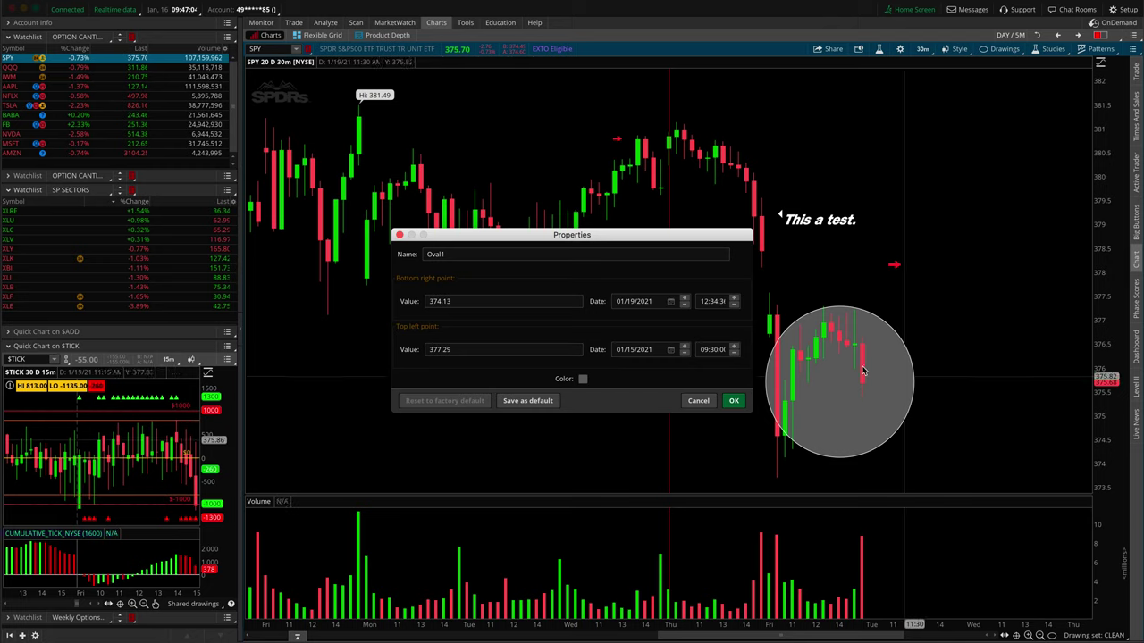
left_click(583, 380)
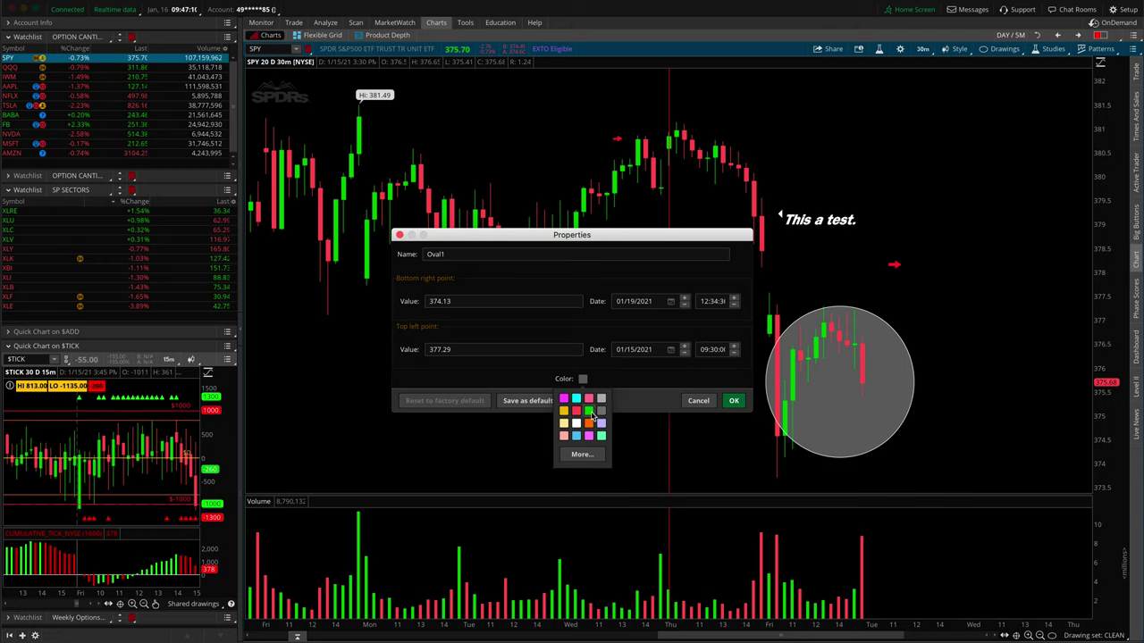
left_click(589, 411)
left_click(734, 400)
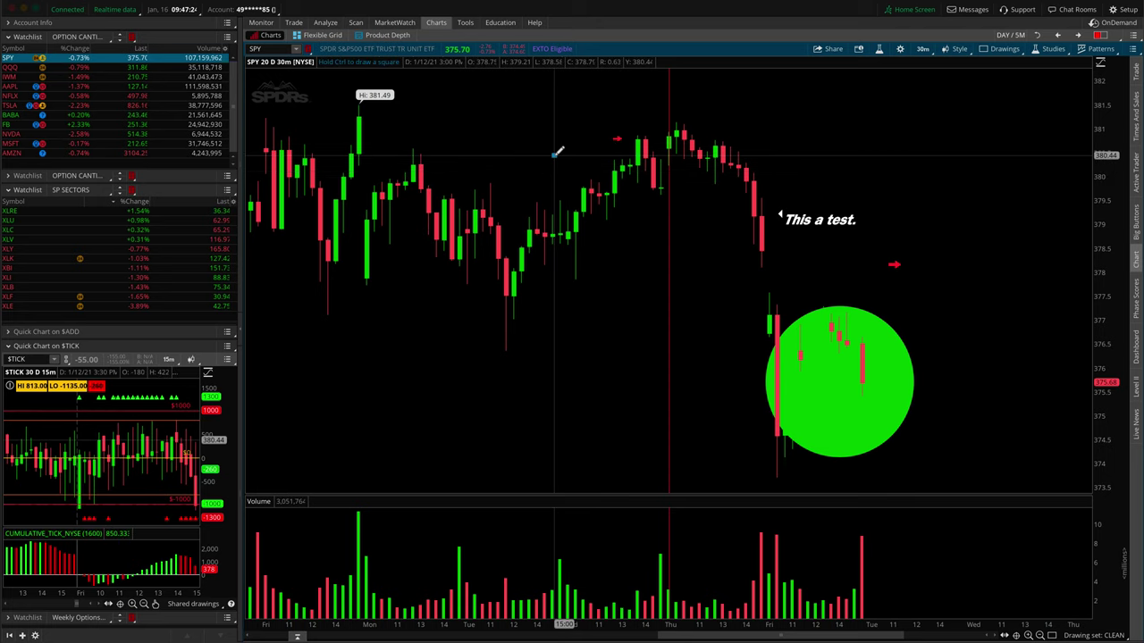
Draw a rectangle from about 380.44 on 1/12/21 to about 378.6 at Thursday's last candles, and select the parallel-lines drawing tool
left_click_drag(554, 155, 770, 244)
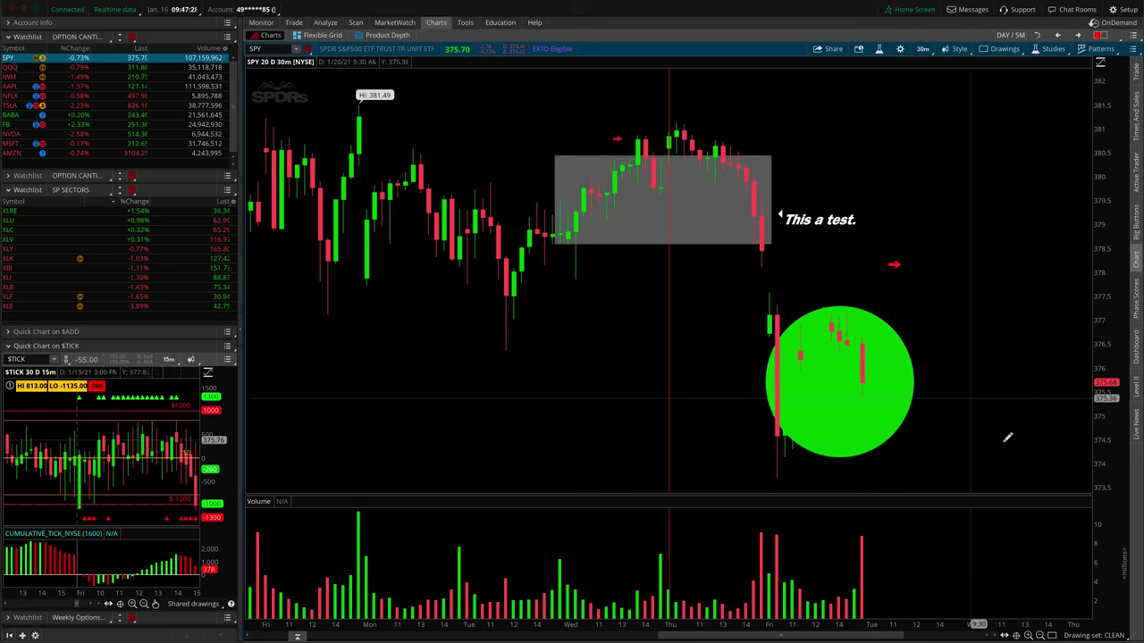
mouse_move(1053, 636)
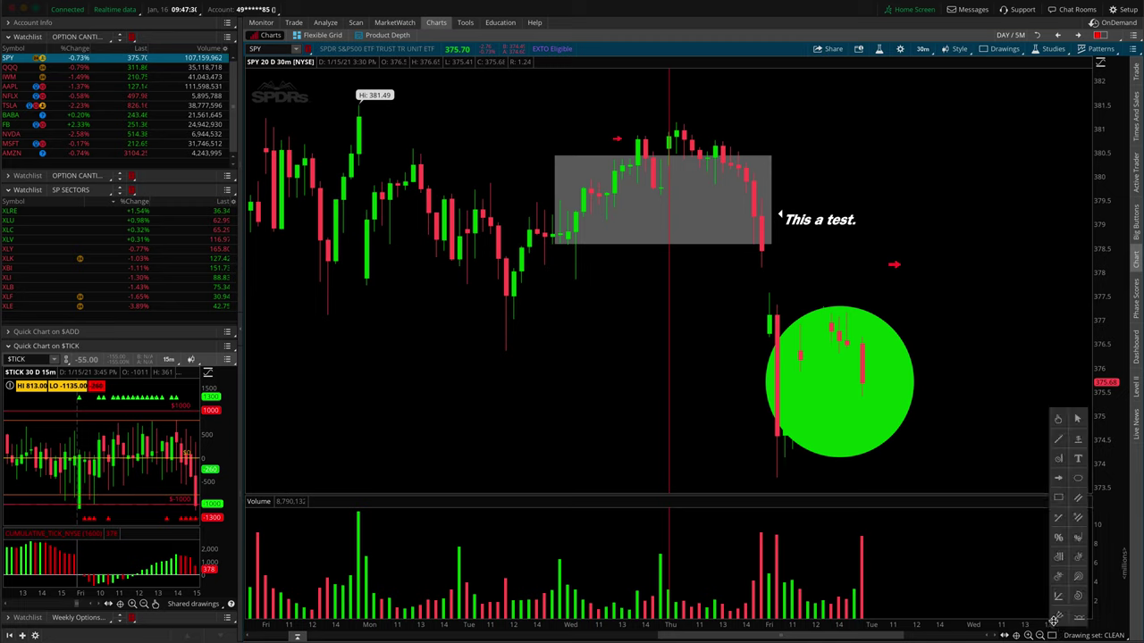
left_click(1077, 498)
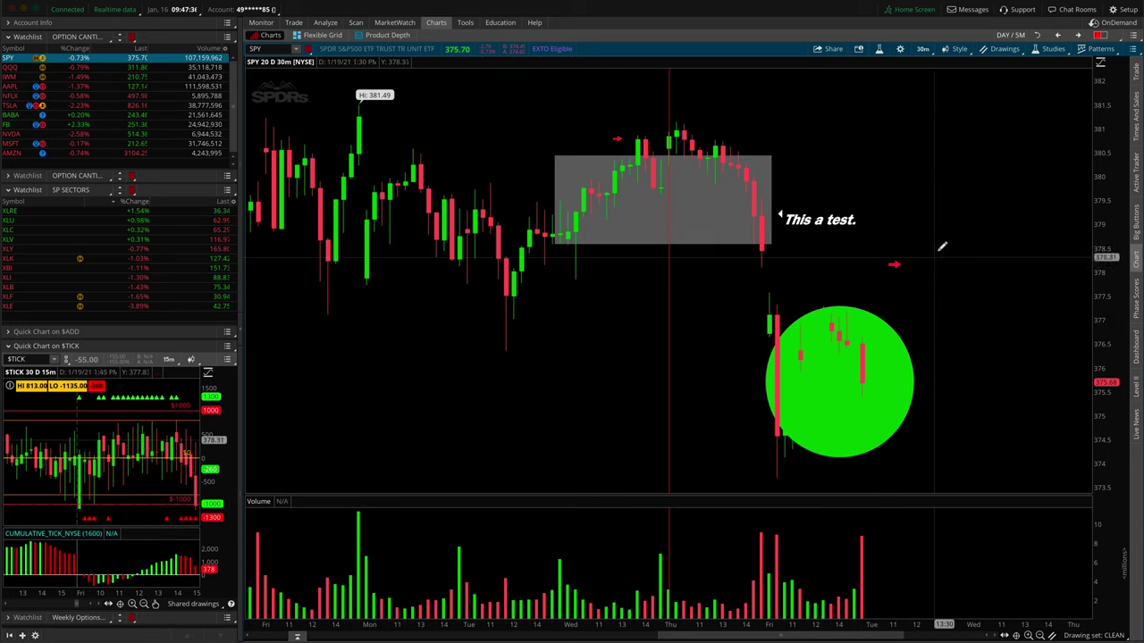
Review the Remove Old Drawings settings for the CLEAN drawing set, including the age limit and notification threshold, without removing anything
right_click(967, 183)
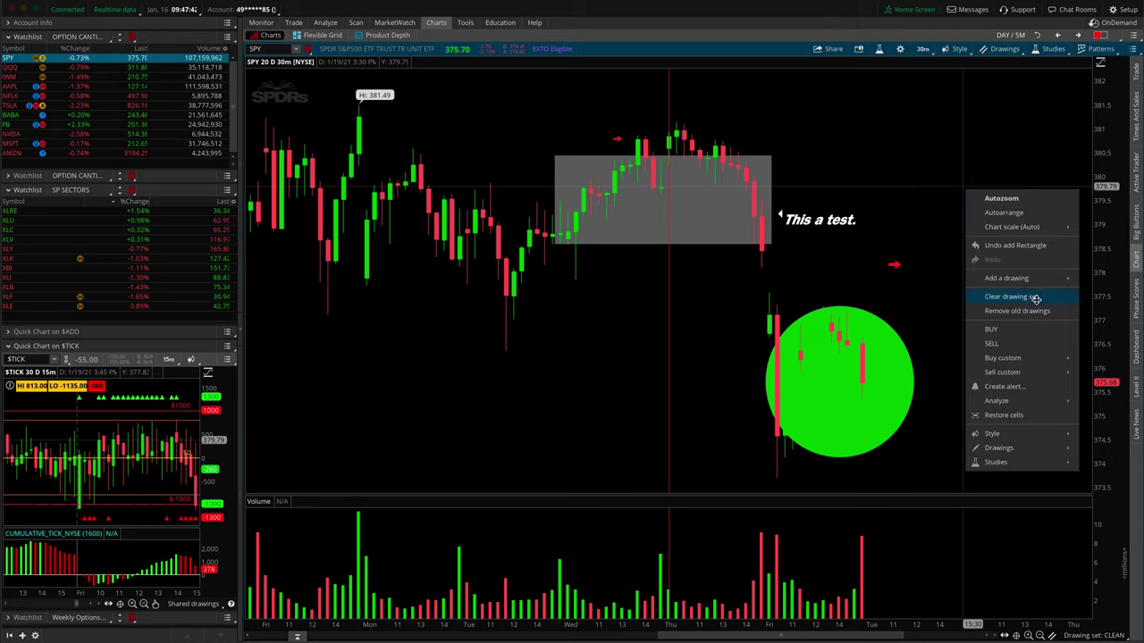
left_click(1010, 49)
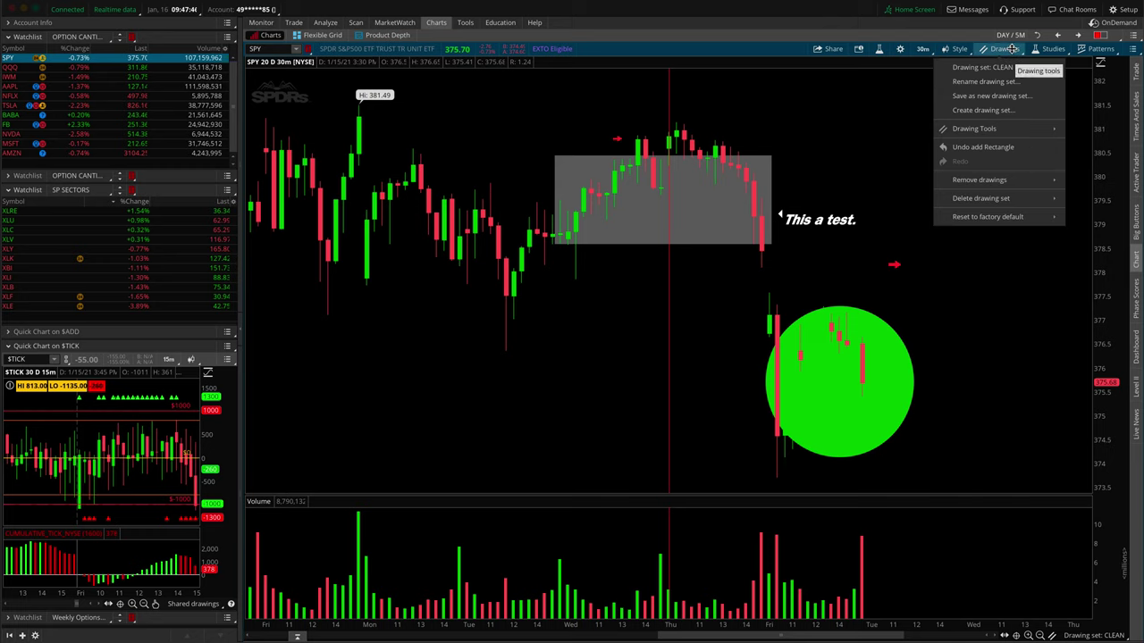
mouse_move(1021, 179)
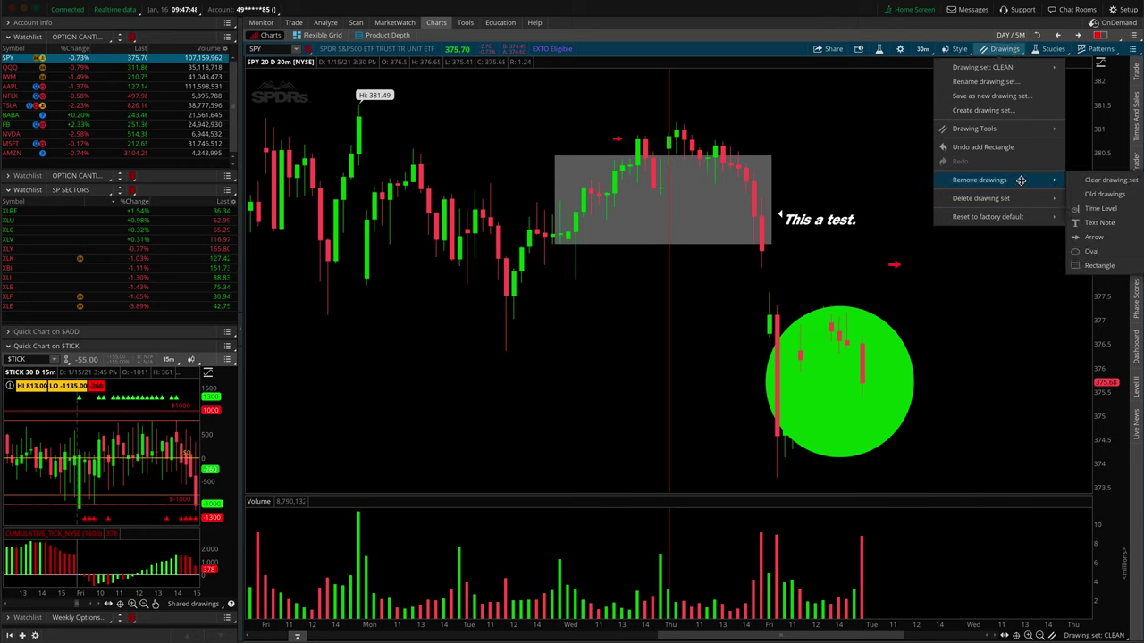
left_click(1108, 196)
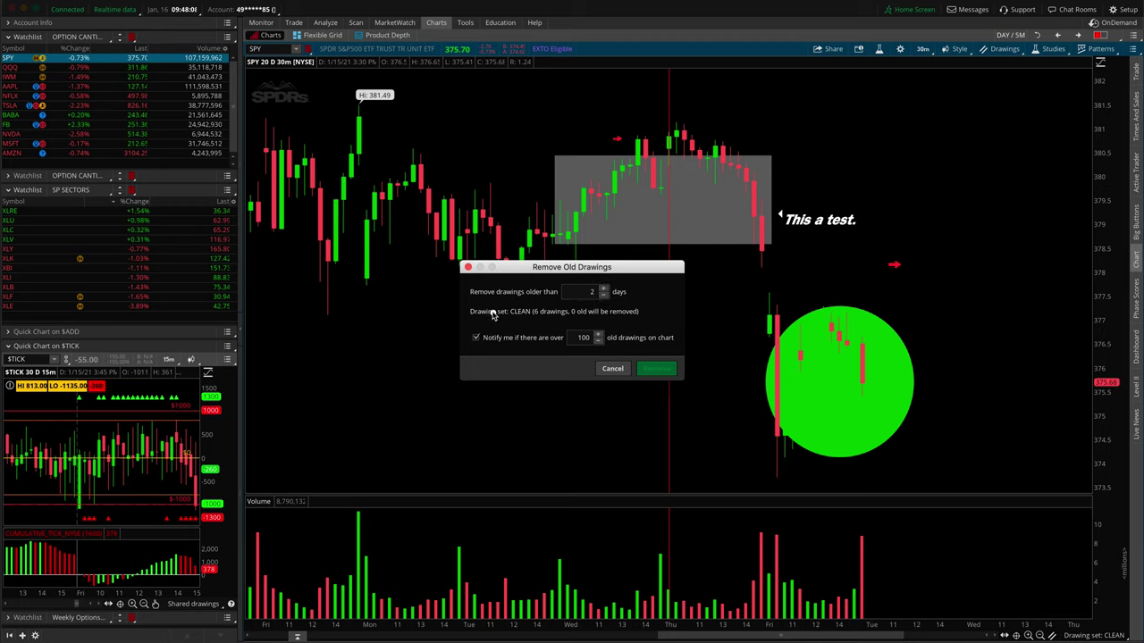
left_click_drag(470, 310, 649, 325)
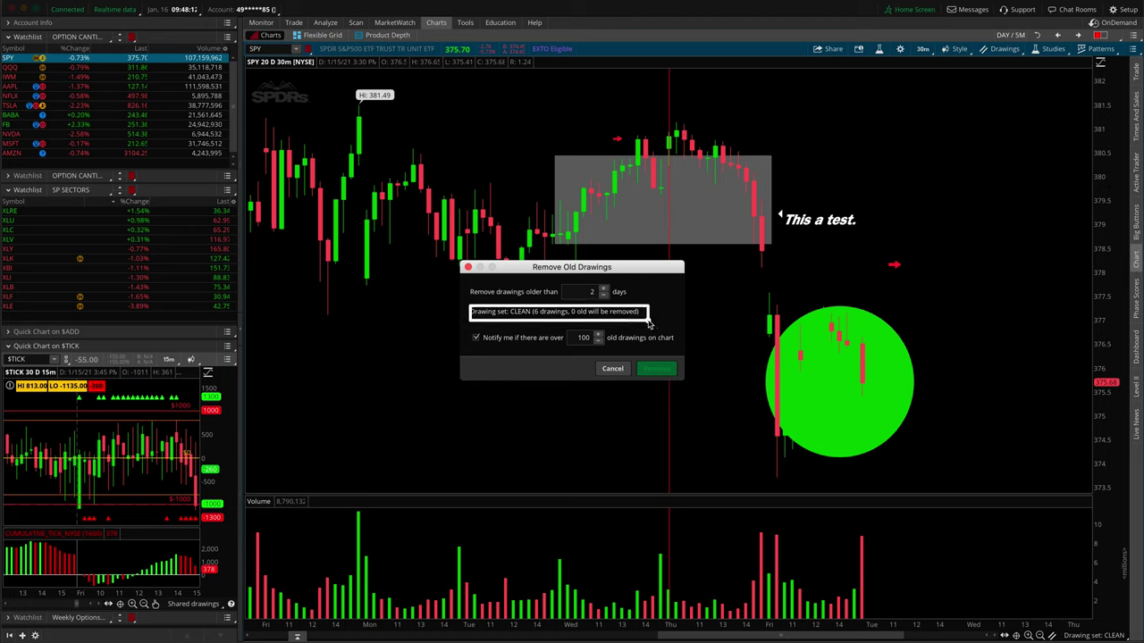
left_click(501, 353)
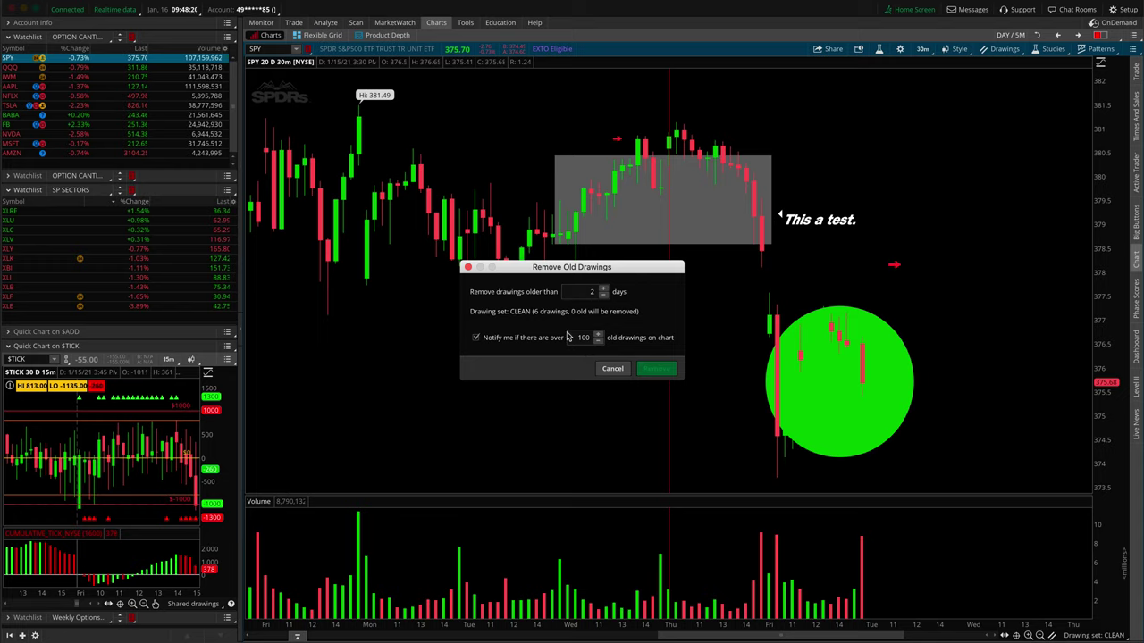
left_click(614, 369)
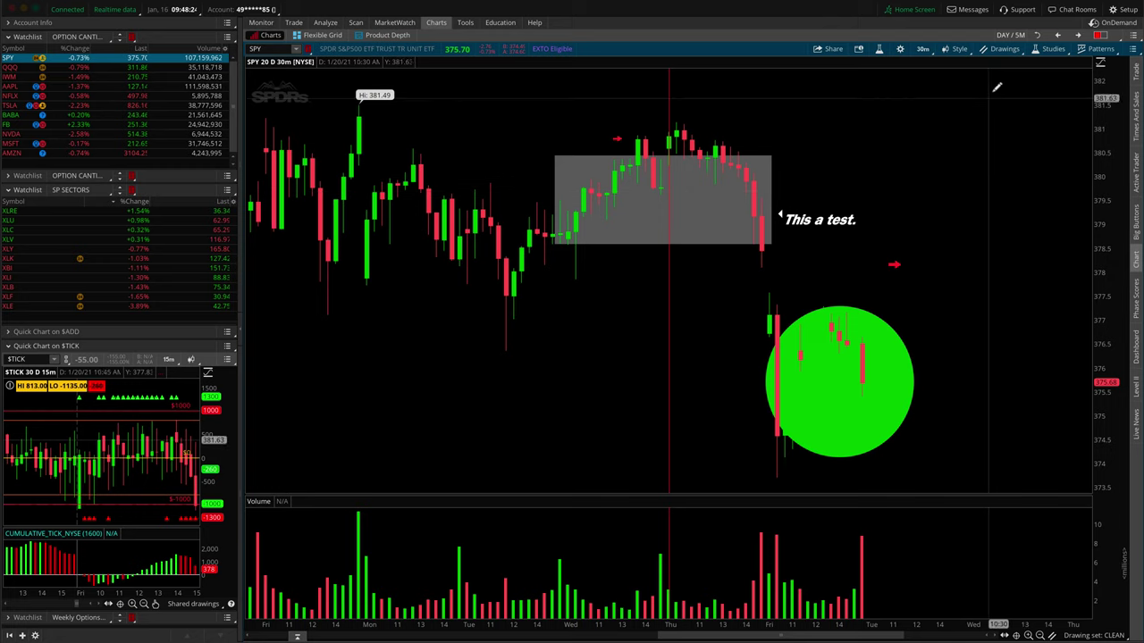
Open the options for removing drawings by type from the CLEAN drawing set
left_click(1000, 49)
mouse_move(989, 129)
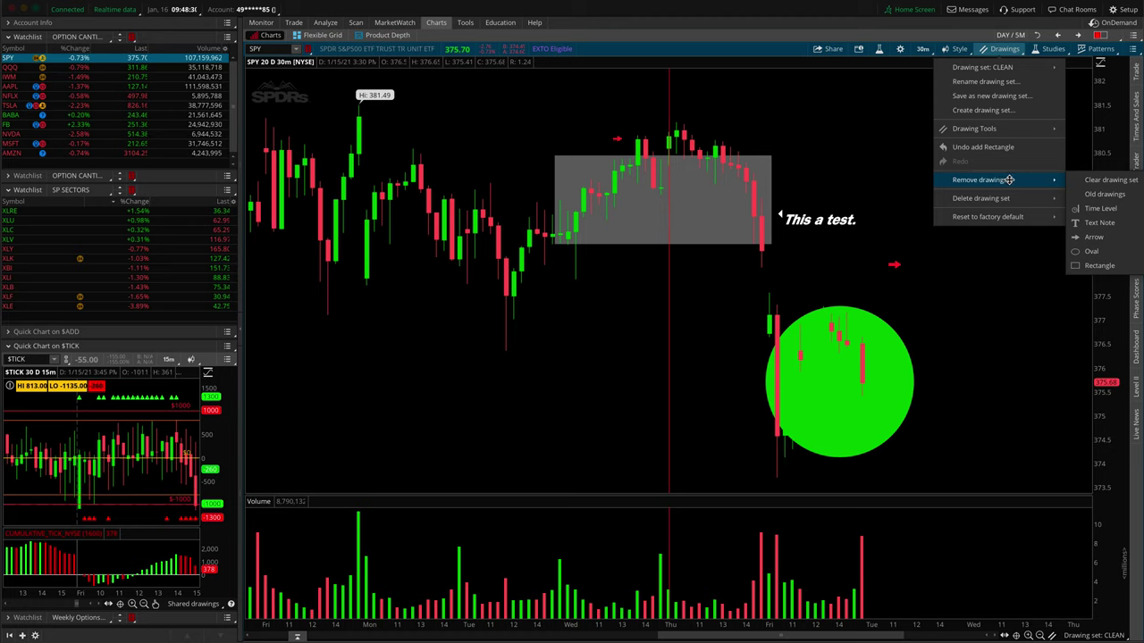
Remove all Time Level drawings and all Arrow drawings from the SPY chart
left_click(1114, 213)
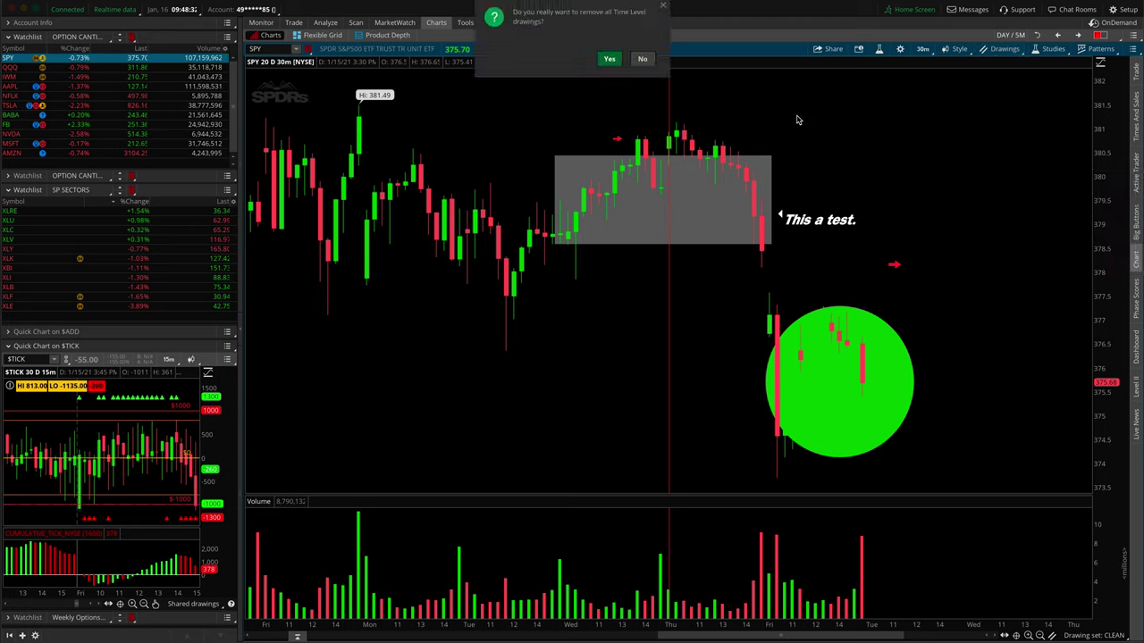
left_click(608, 58)
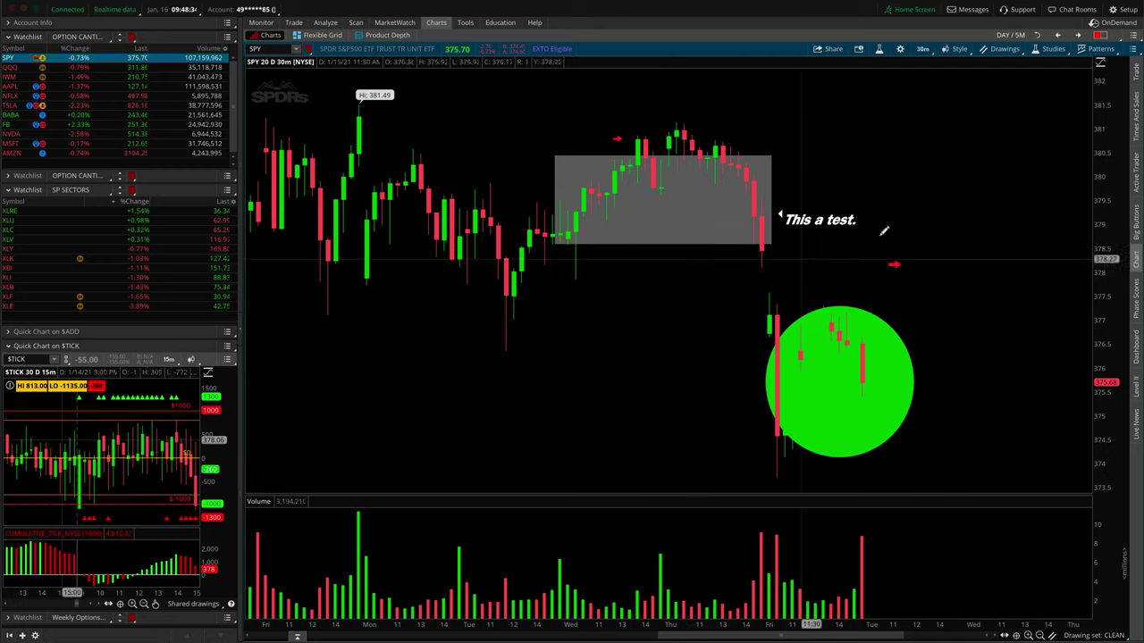
left_click(1003, 48)
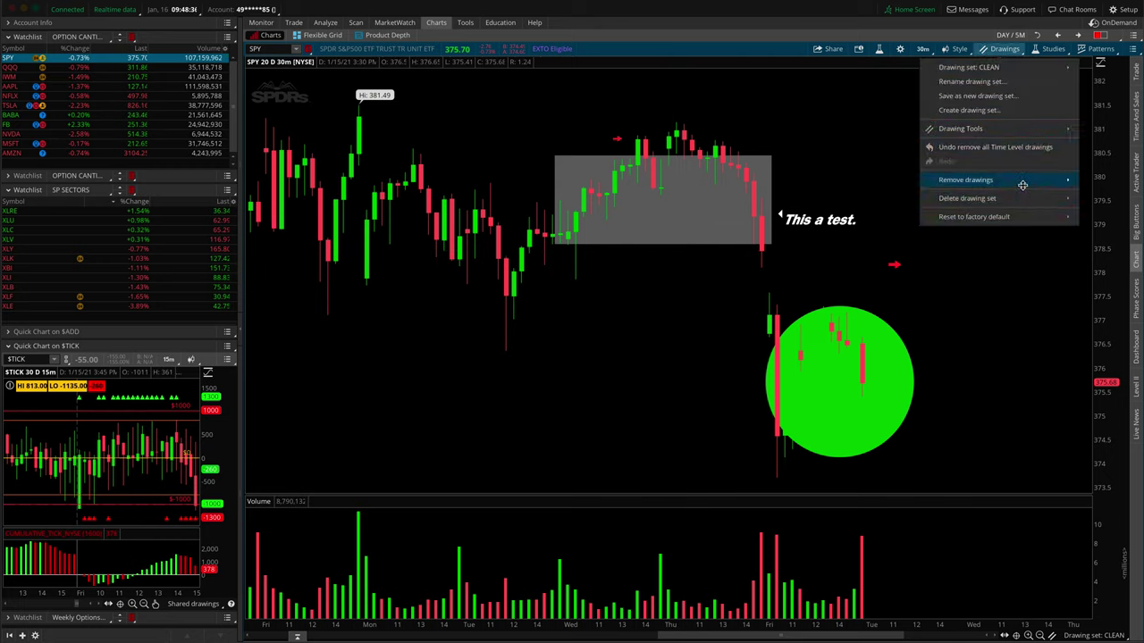
mouse_move(1022, 184)
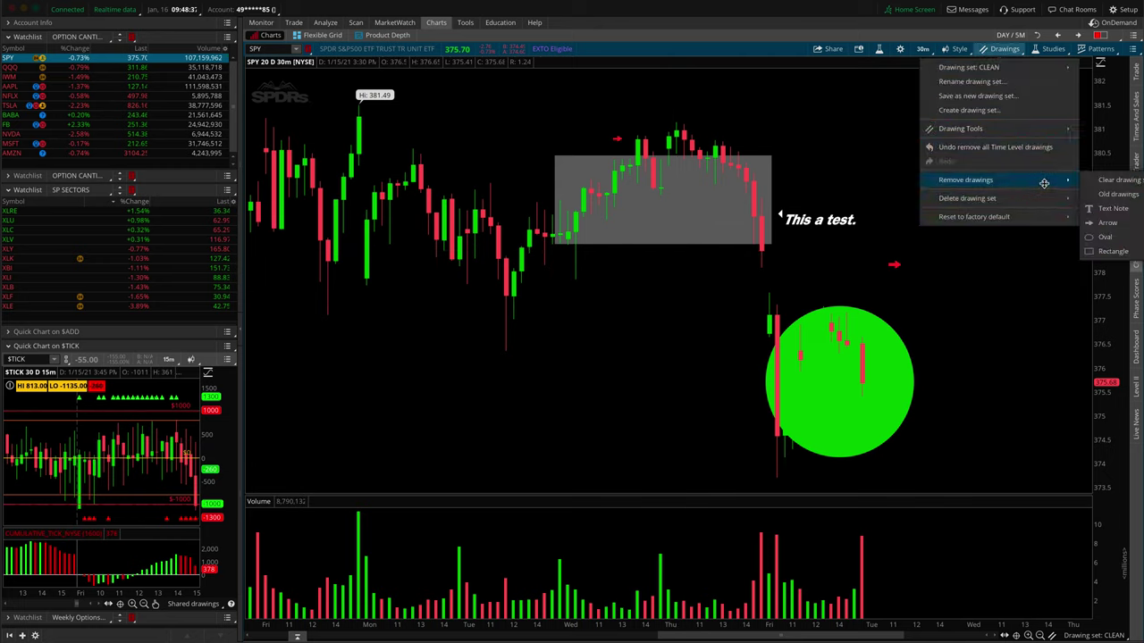
left_click(1121, 223)
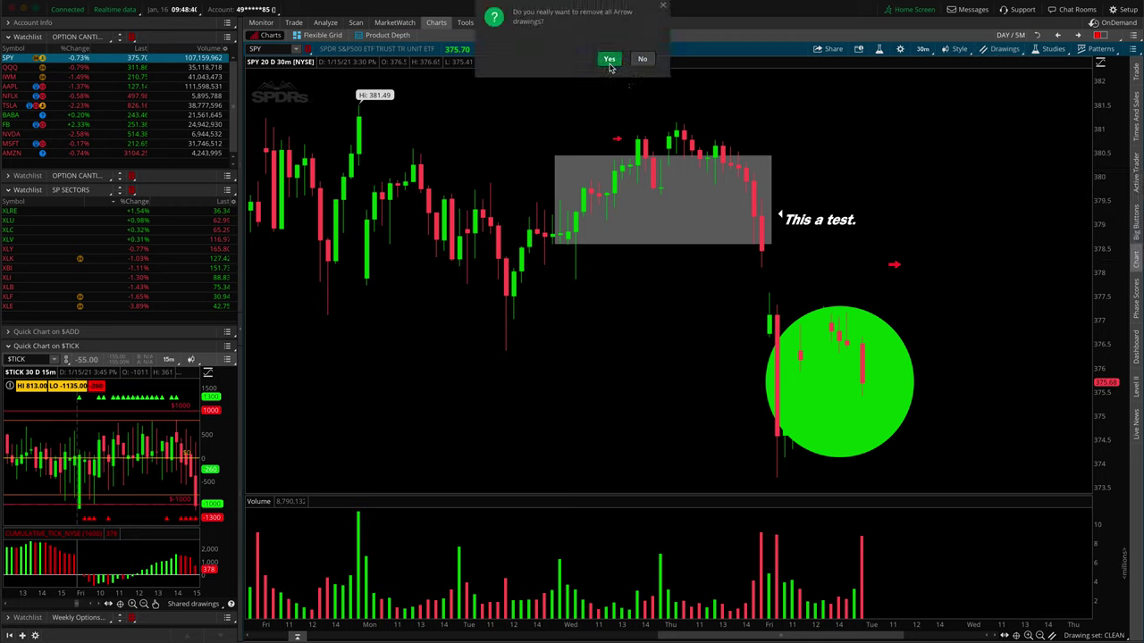
left_click(609, 60)
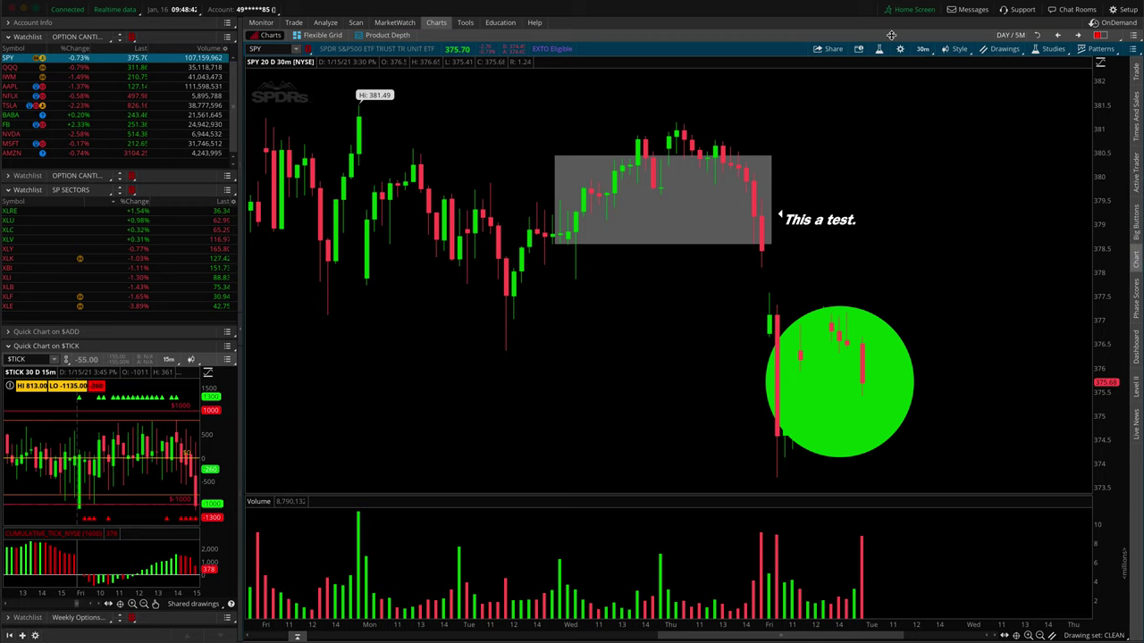
Clear every remaining drawing from the CLEAN drawing set
left_click(1004, 49)
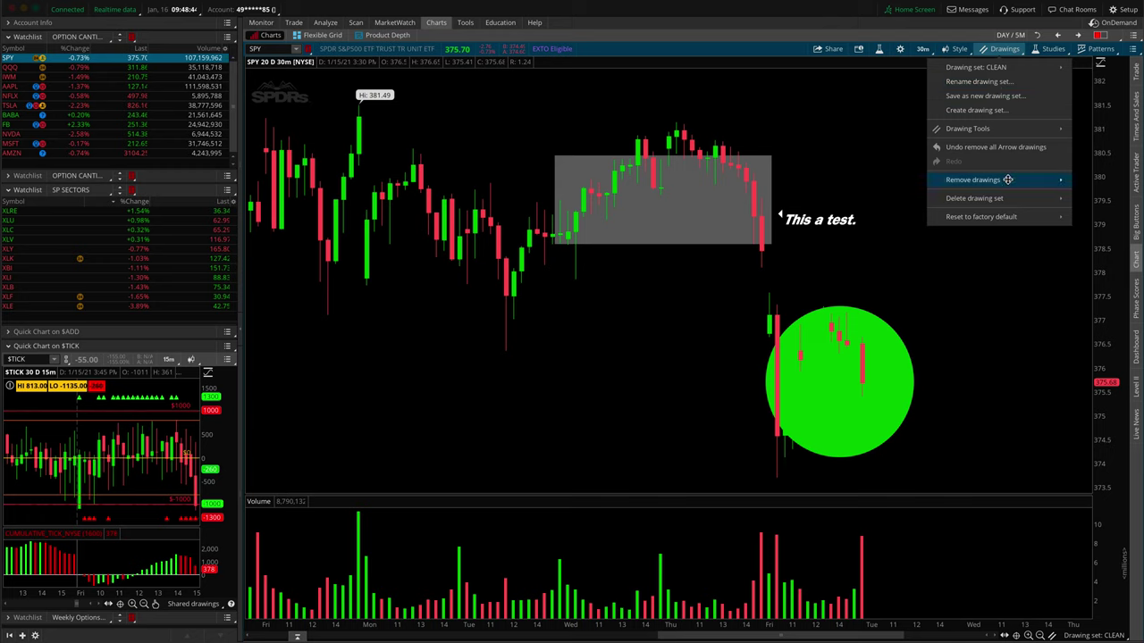
mouse_move(1019, 184)
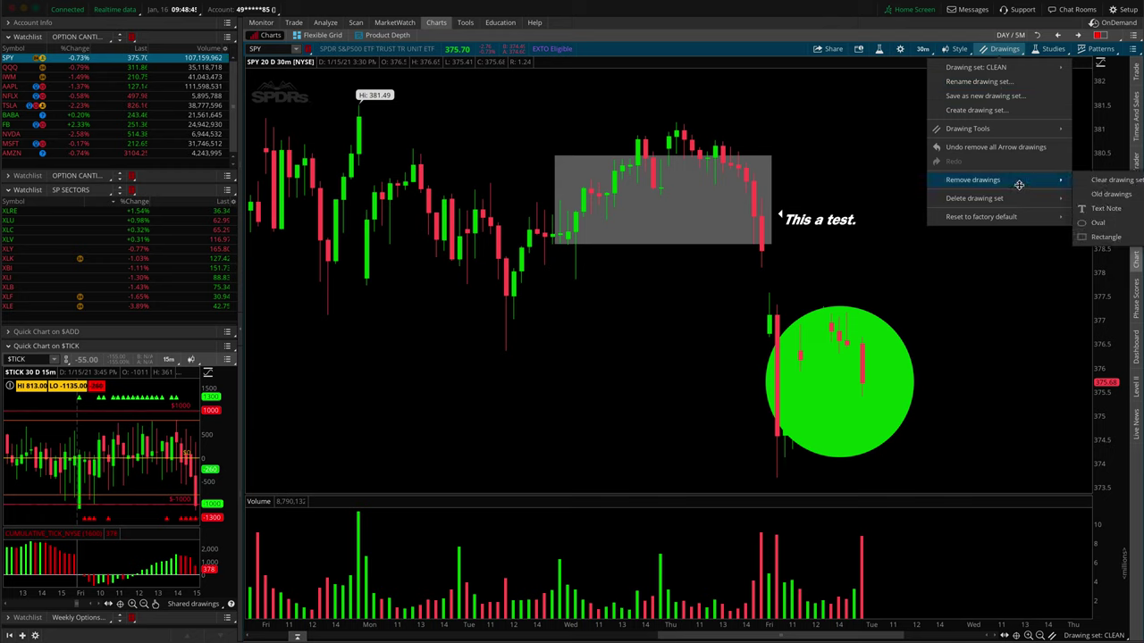
left_click(1104, 182)
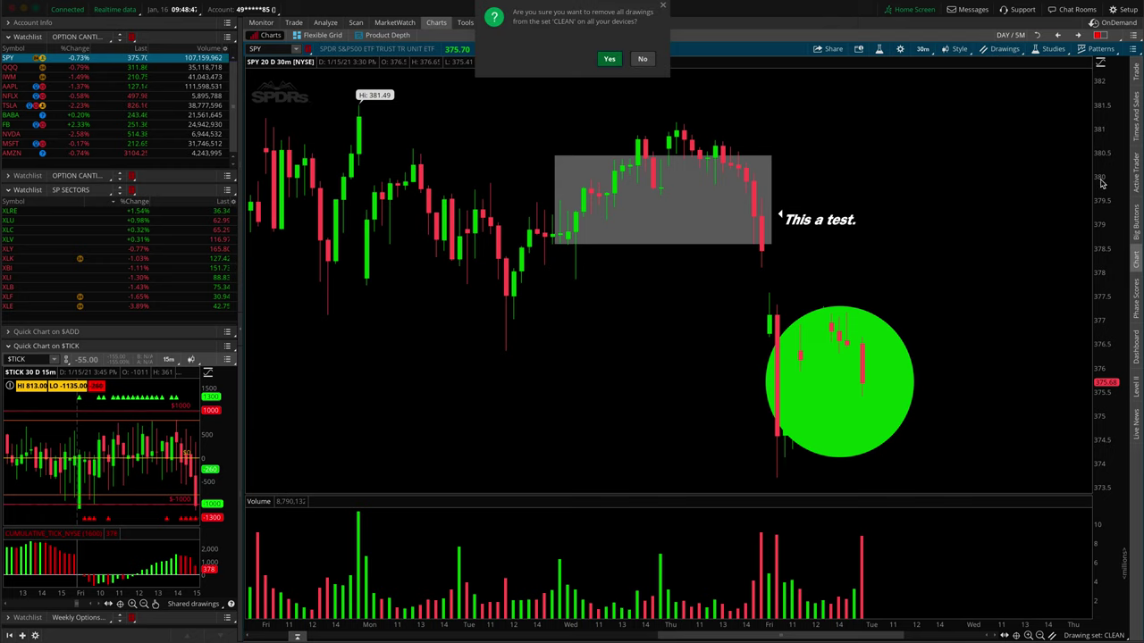
left_click(609, 60)
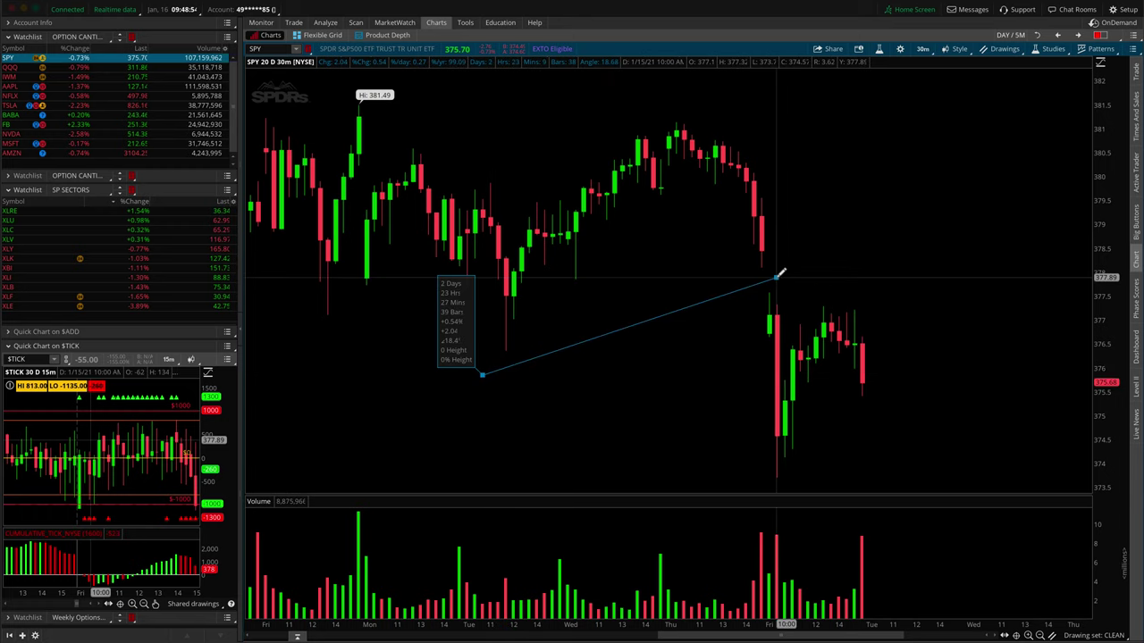
Undo the first channel attempt and draw a rising channel over the January 12–19 candles, base about 376.07 to 378.79, height about 2.86
left_click(867, 234)
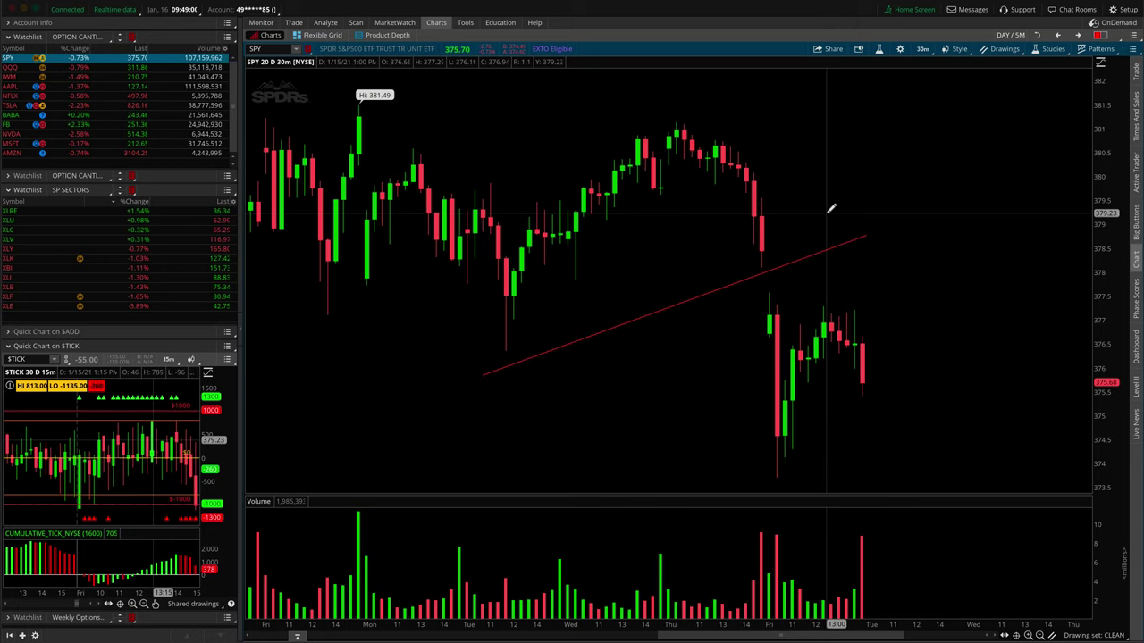
key("ctrl+z")
left_click(496, 362)
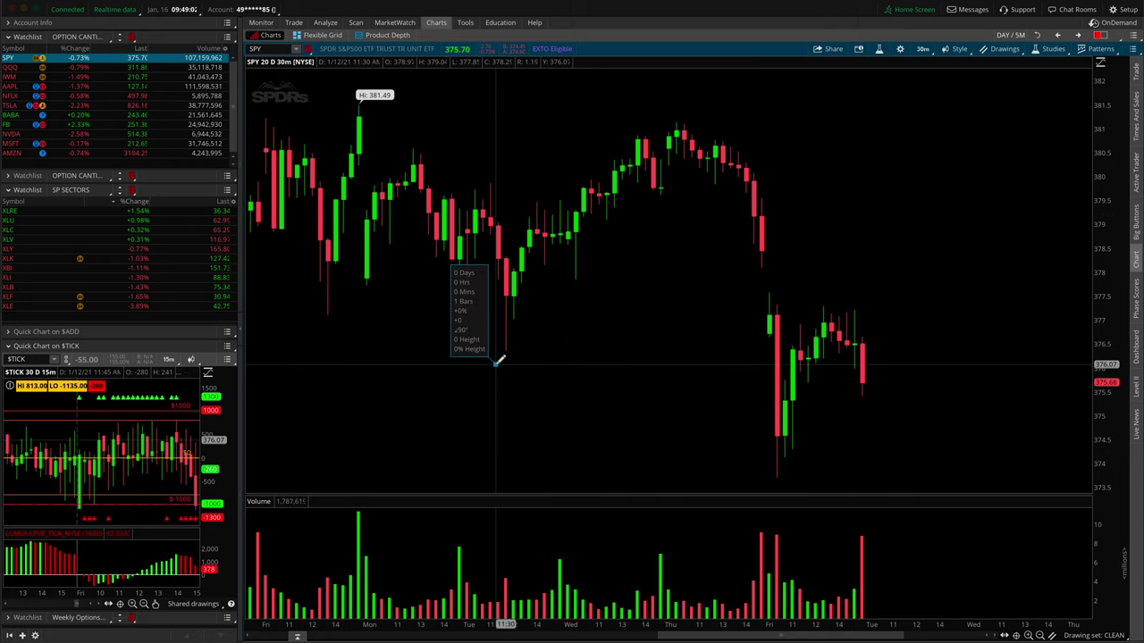
left_click(872, 233)
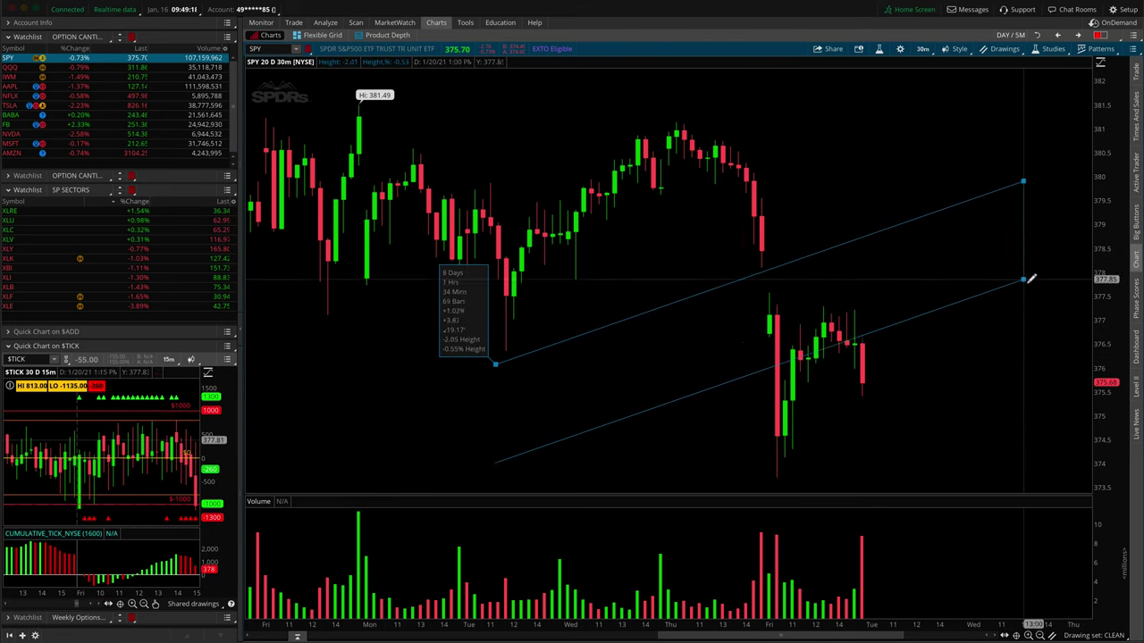
left_click(748, 135)
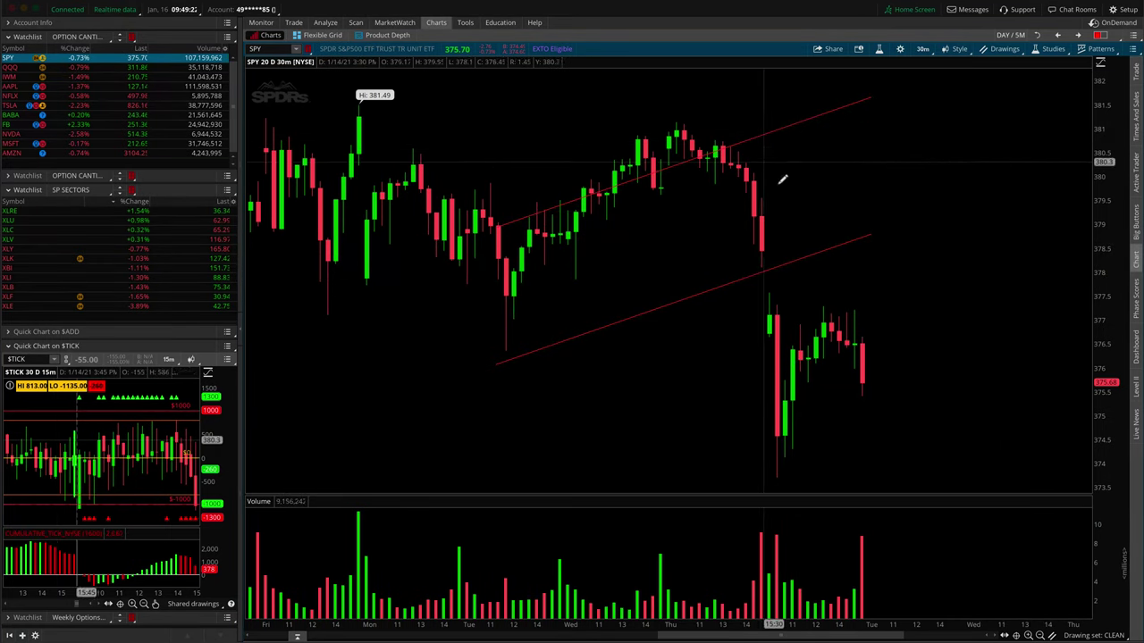
In the channel's properties, show the 0.5 curve as a yellow short-dashed line and save these settings as the default
right_click(835, 244)
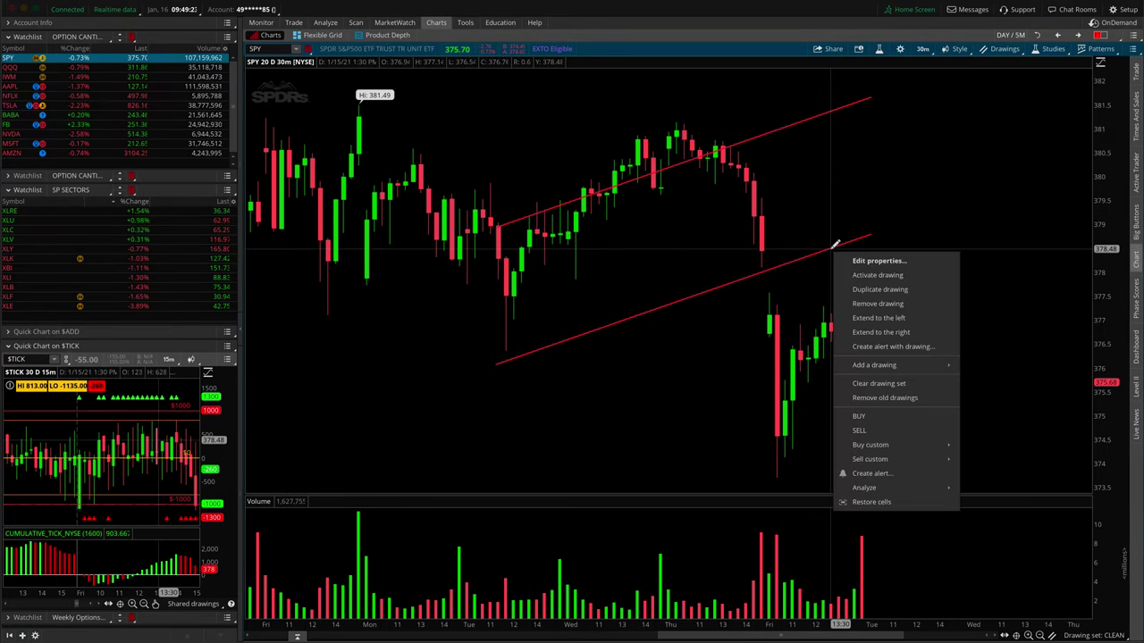
left_click(894, 261)
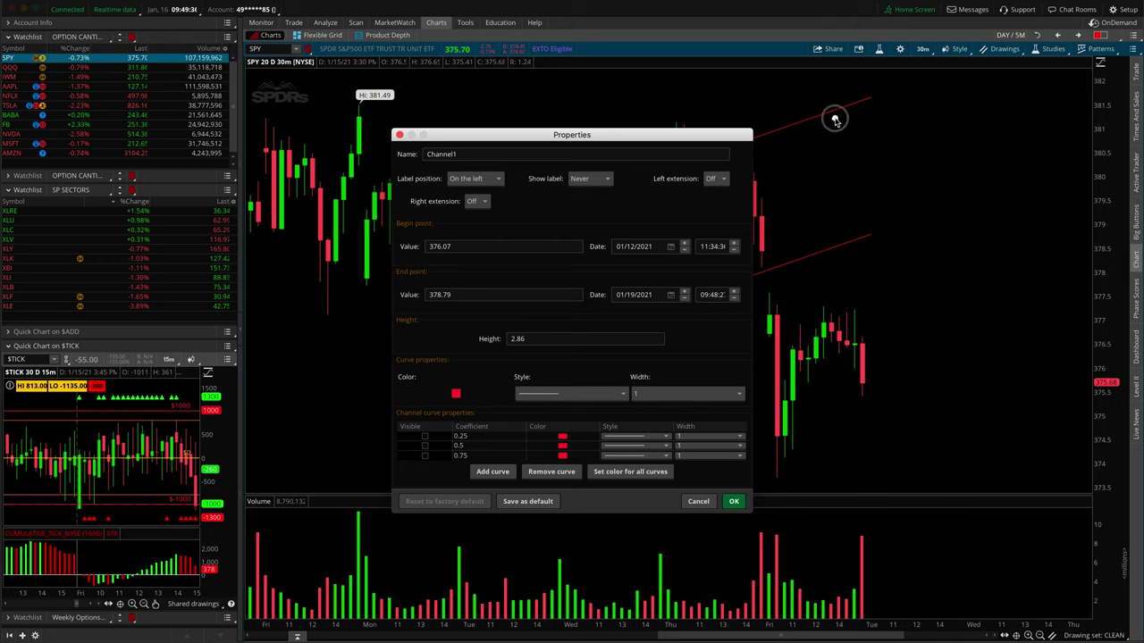
left_click_drag(833, 118, 838, 239)
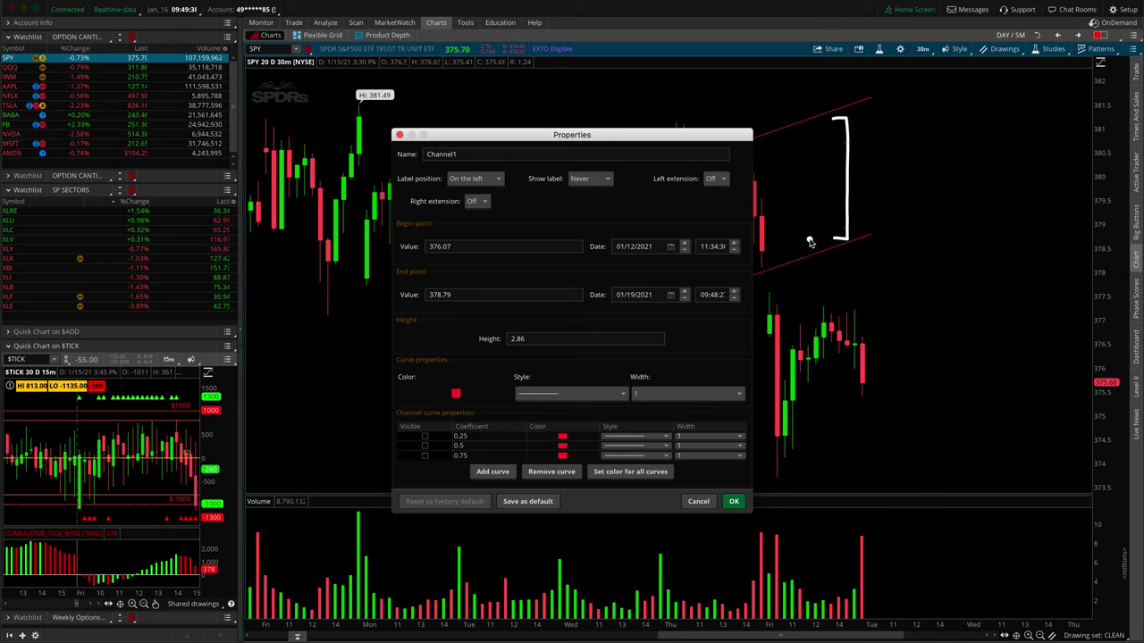
key("Escape")
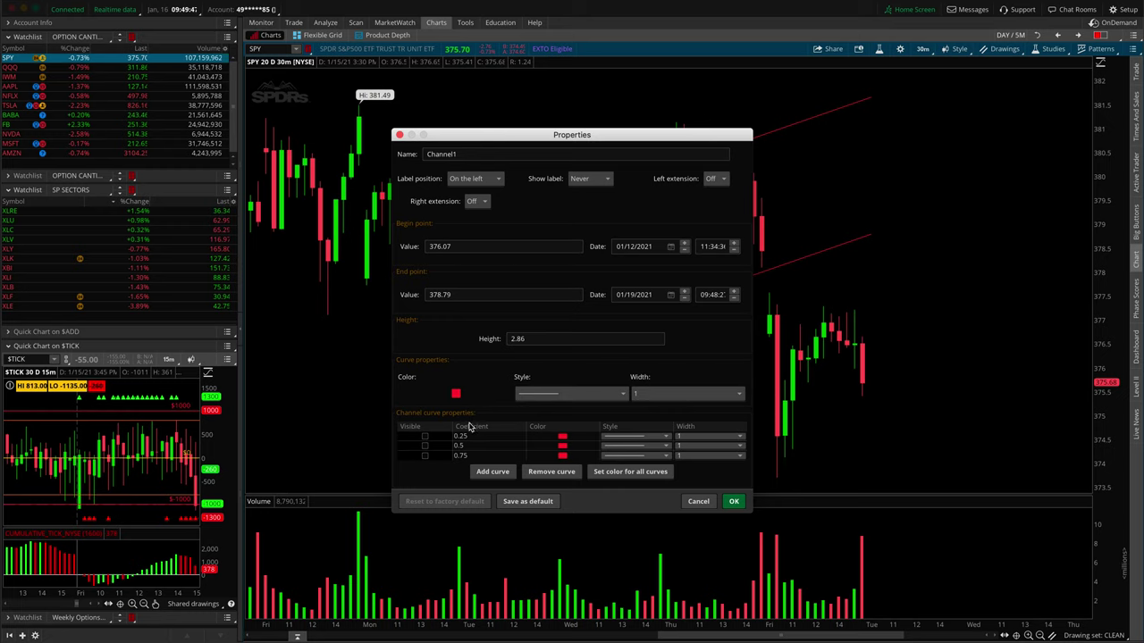
left_click(425, 446)
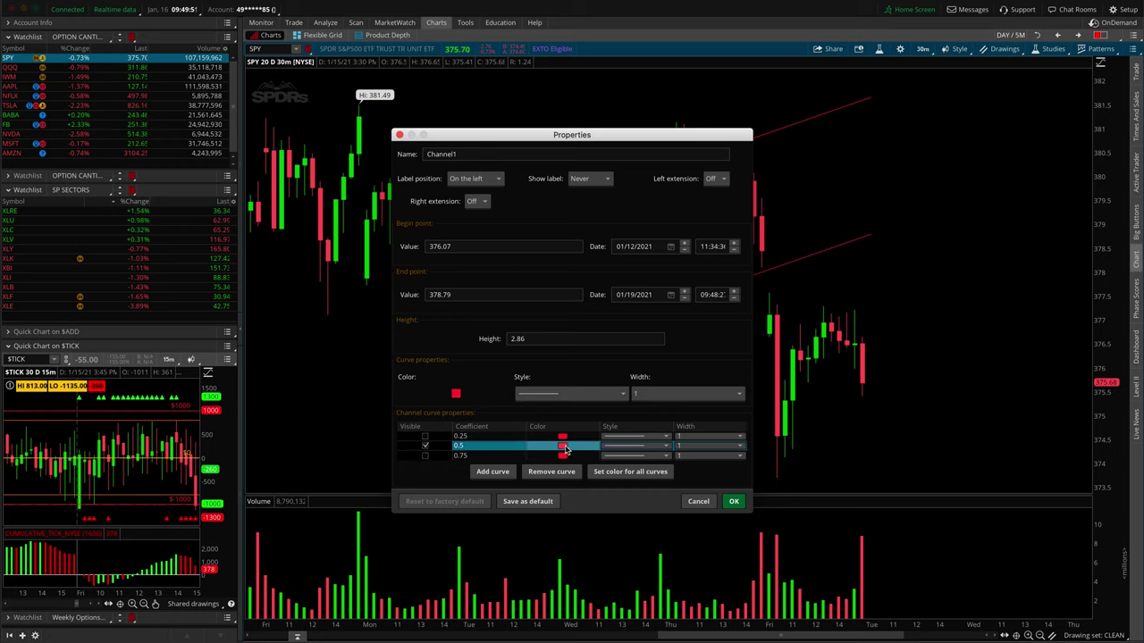
left_click(562, 446)
left_click(543, 477)
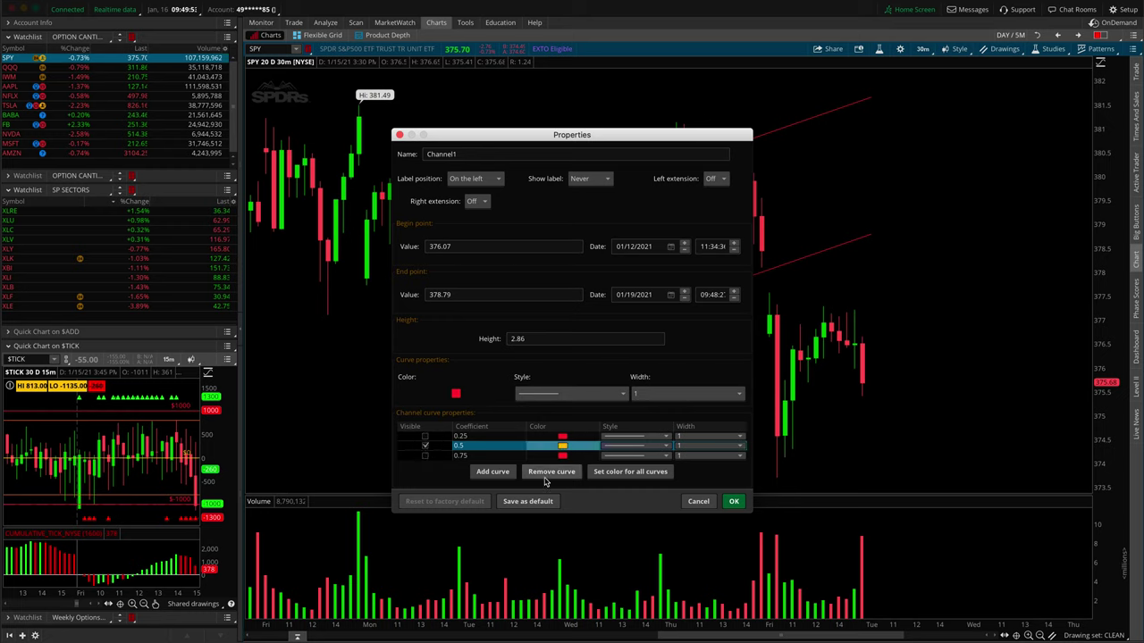
left_click(657, 448)
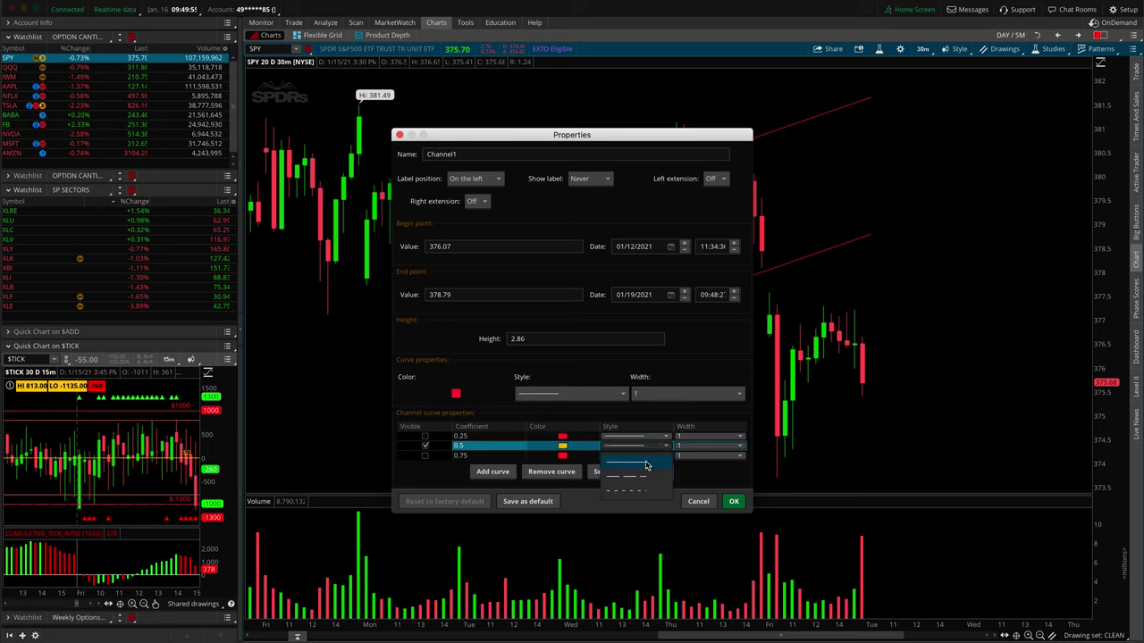
left_click(648, 476)
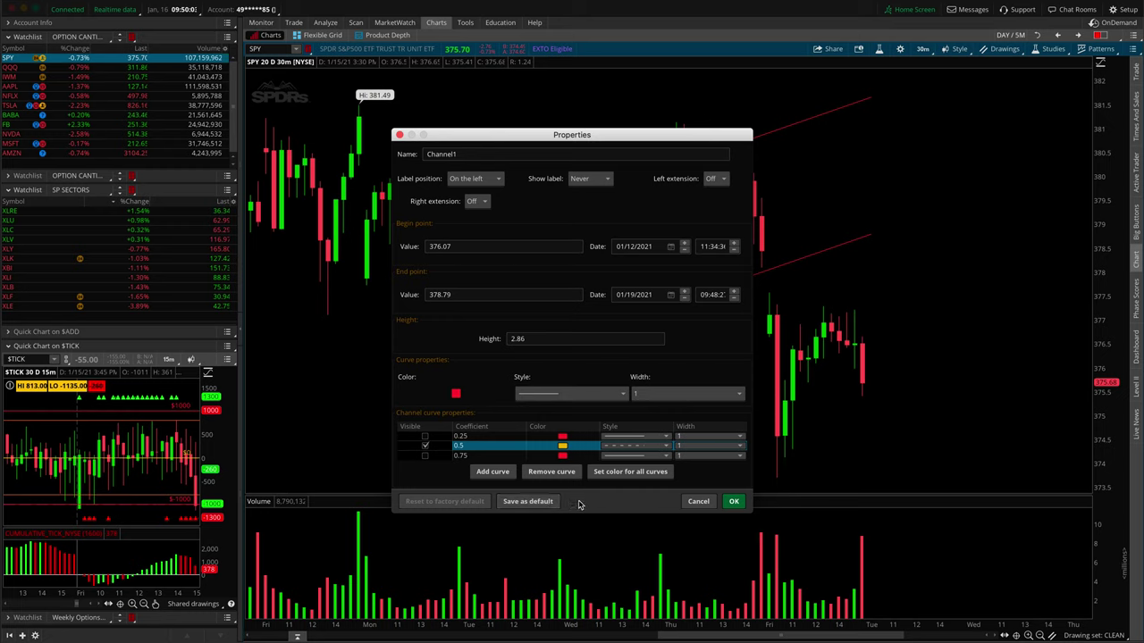
left_click(539, 502)
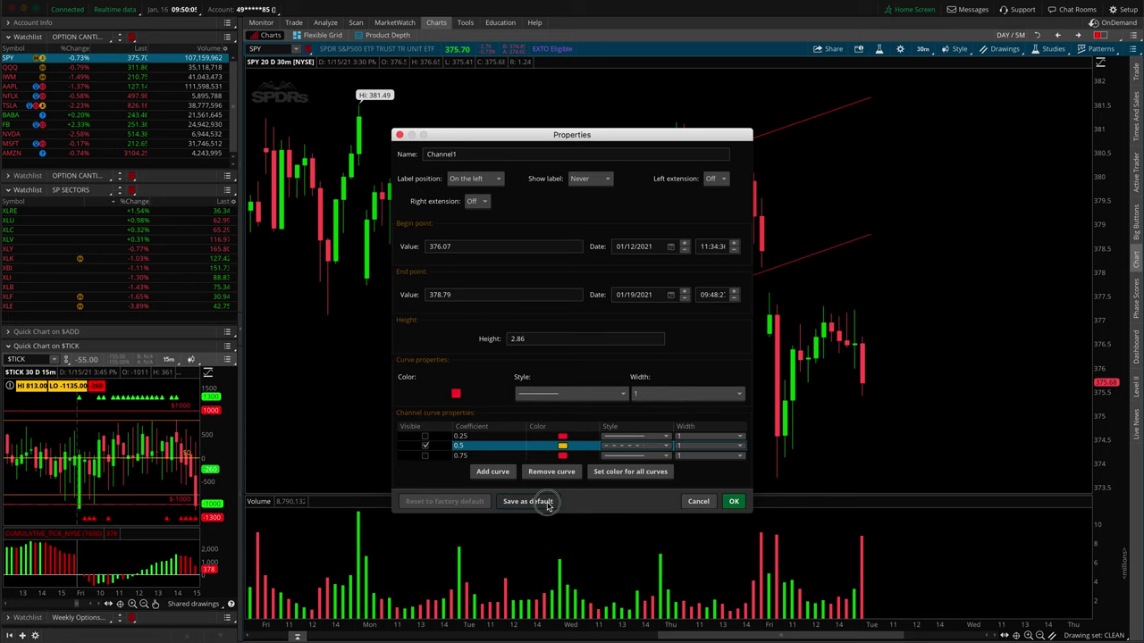
left_click(734, 503)
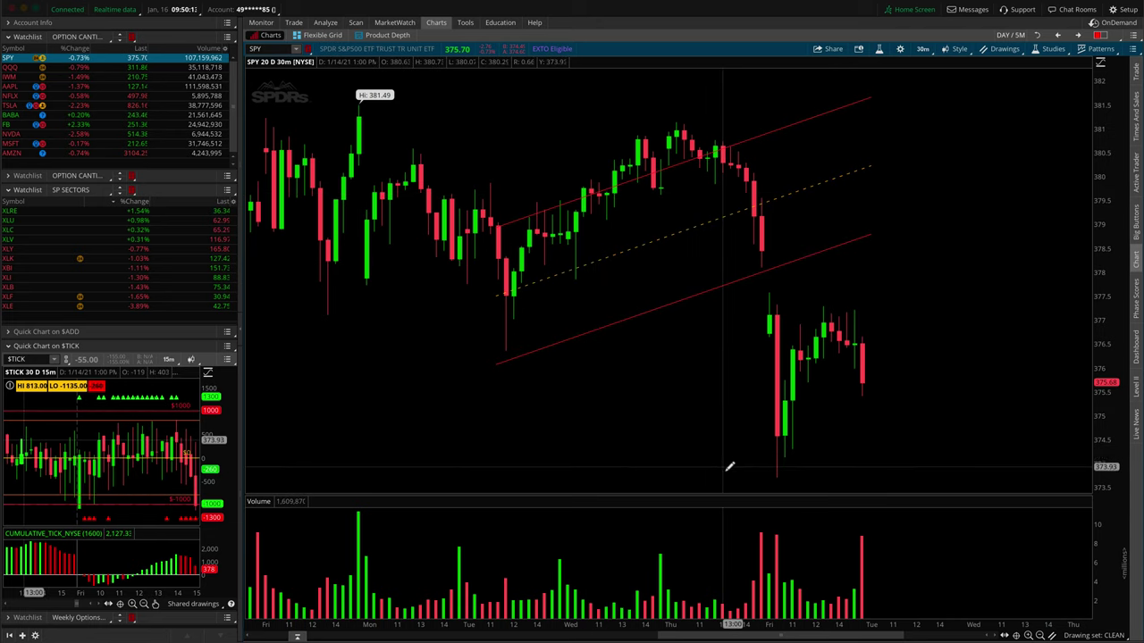
Draw a second rising channel around Friday's candles, with its base from about 373.93 to 375.1
left_click_drag(721, 465, 937, 411)
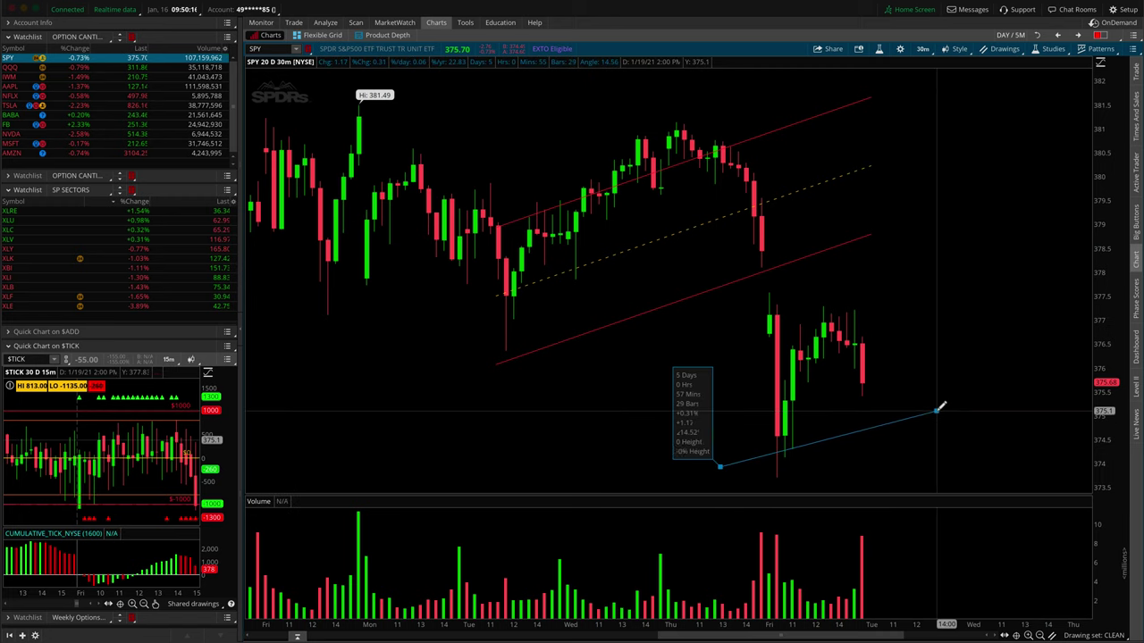
left_click(934, 272)
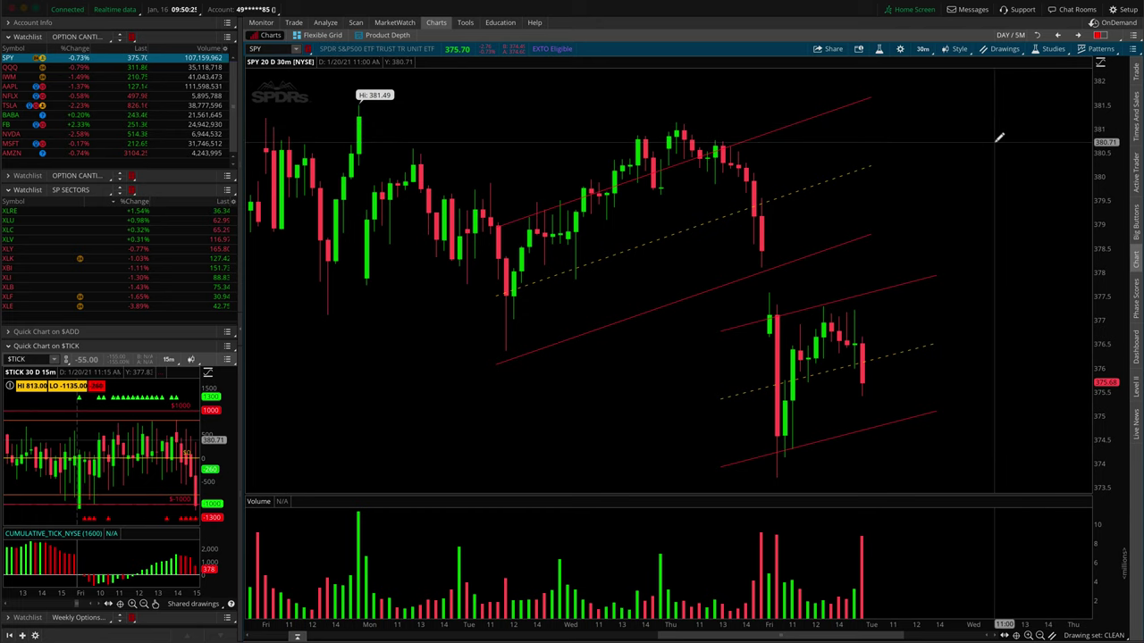
Undo the last three drawing actions: the second channel, the 0.5 curve edit and the first channel
left_click(1002, 49)
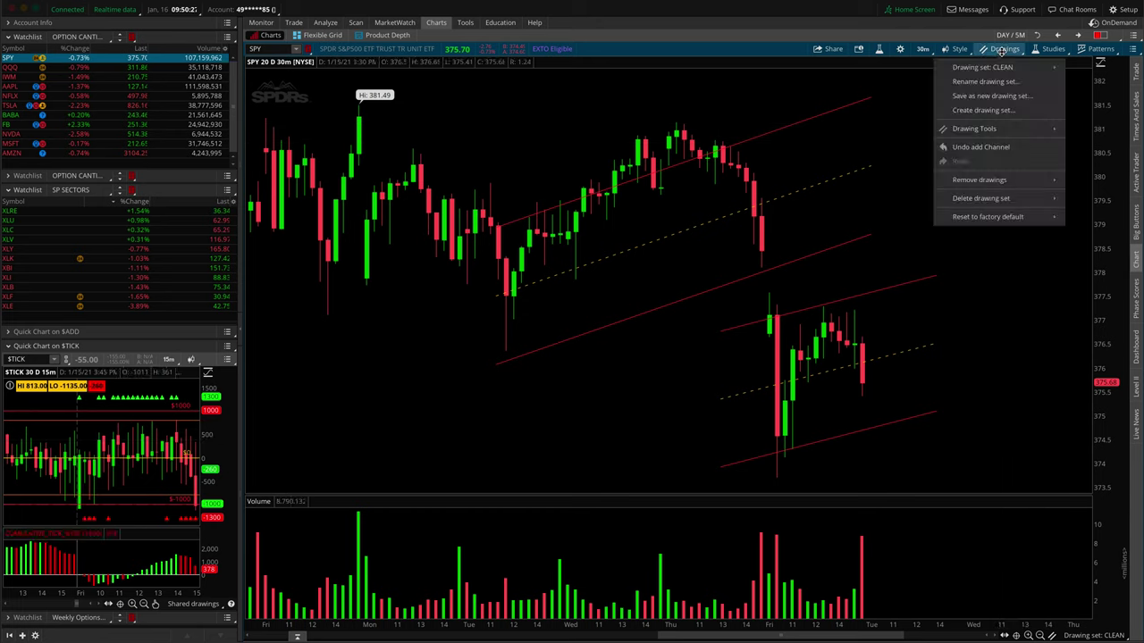
left_click(992, 146)
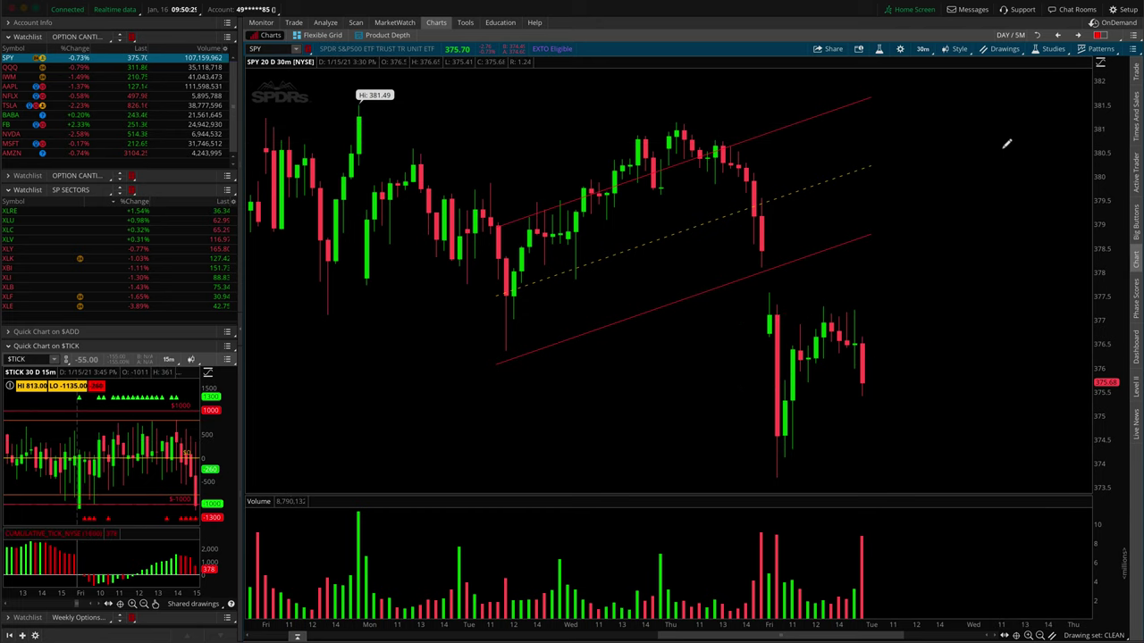
left_click(998, 50)
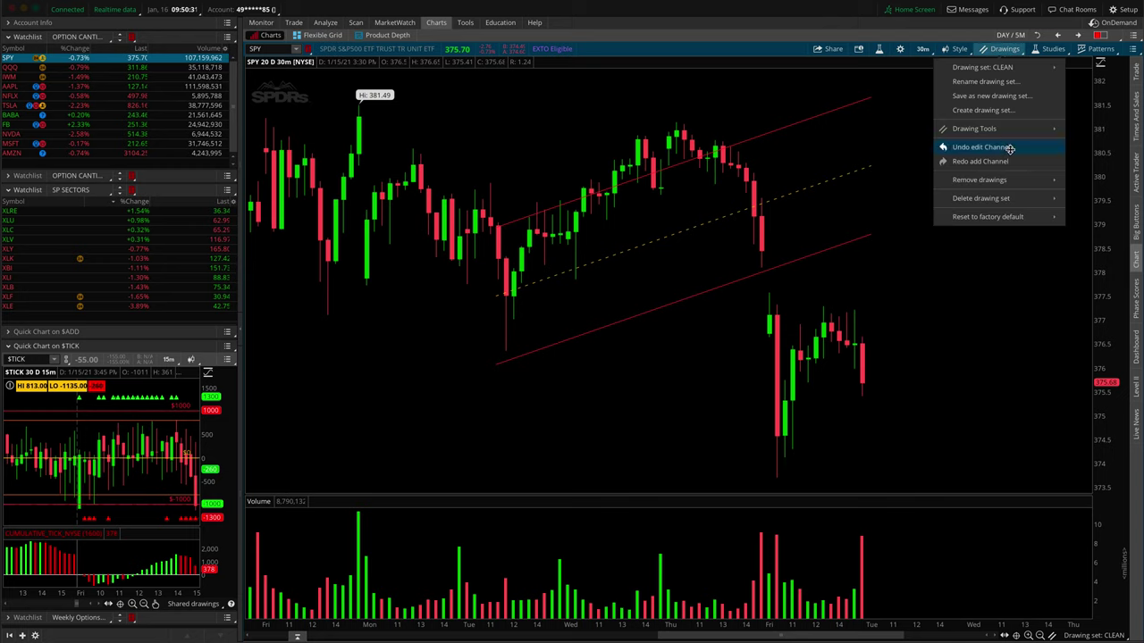
left_click(1018, 149)
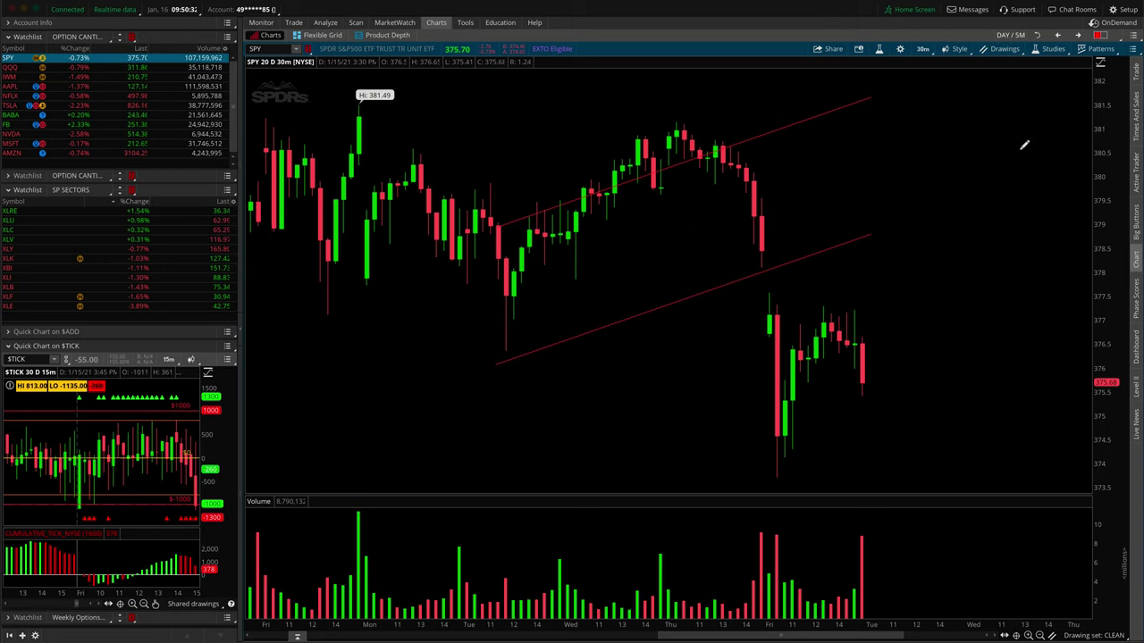
left_click(999, 50)
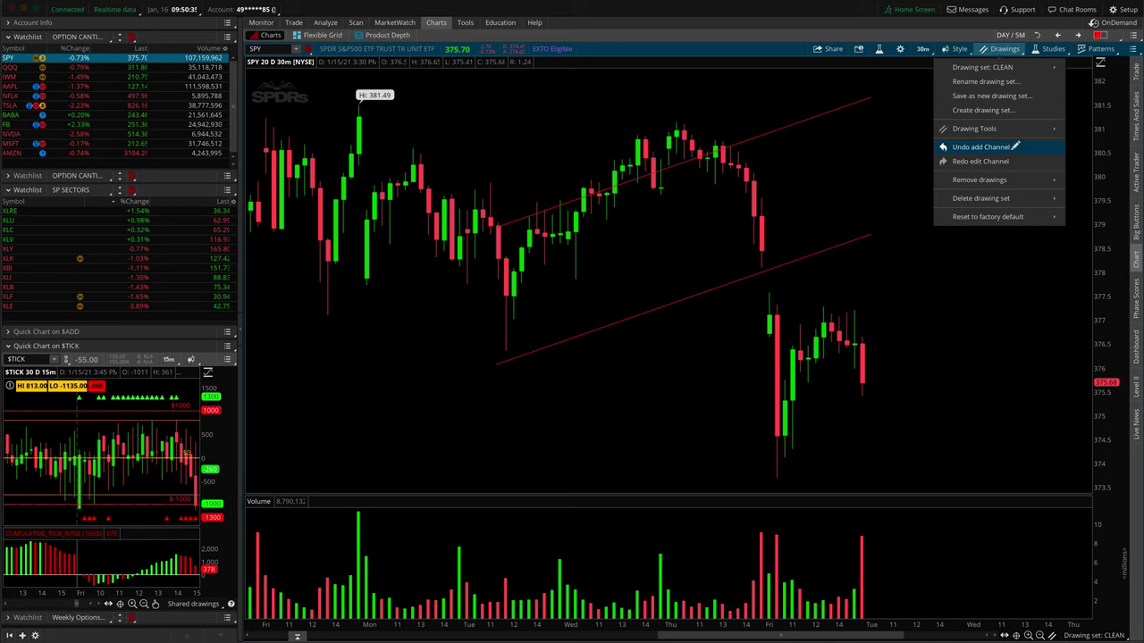
left_click(1016, 147)
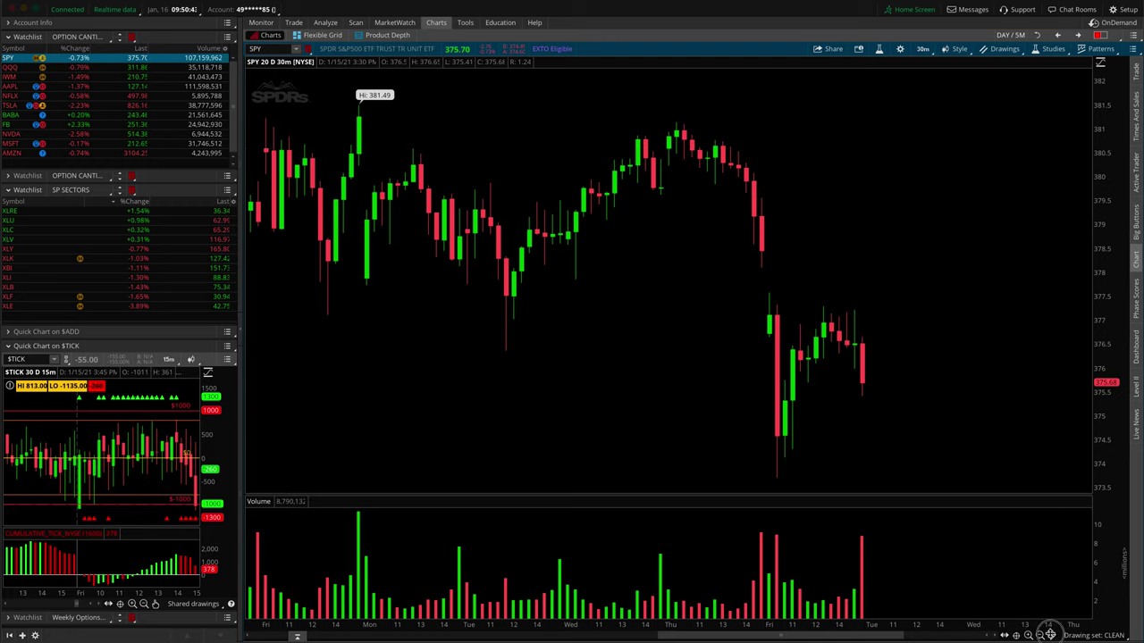
Draw a regression line from the opening candle of Monday, January 11 to the last candle of January 15, about 65 bars long
left_click(1050, 633)
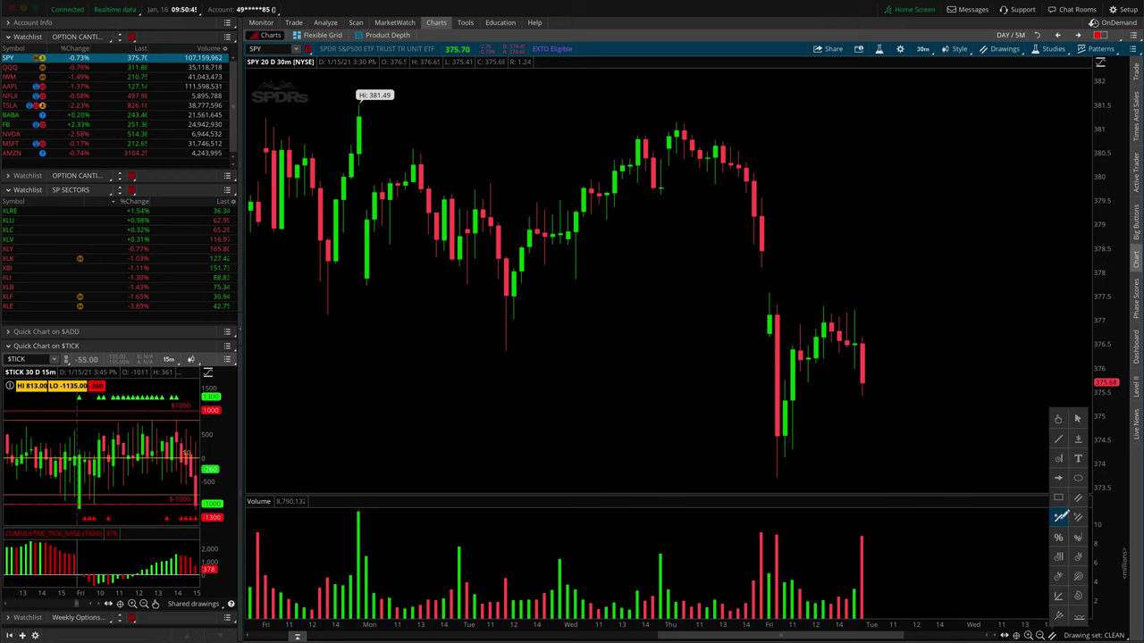
left_click(1061, 517)
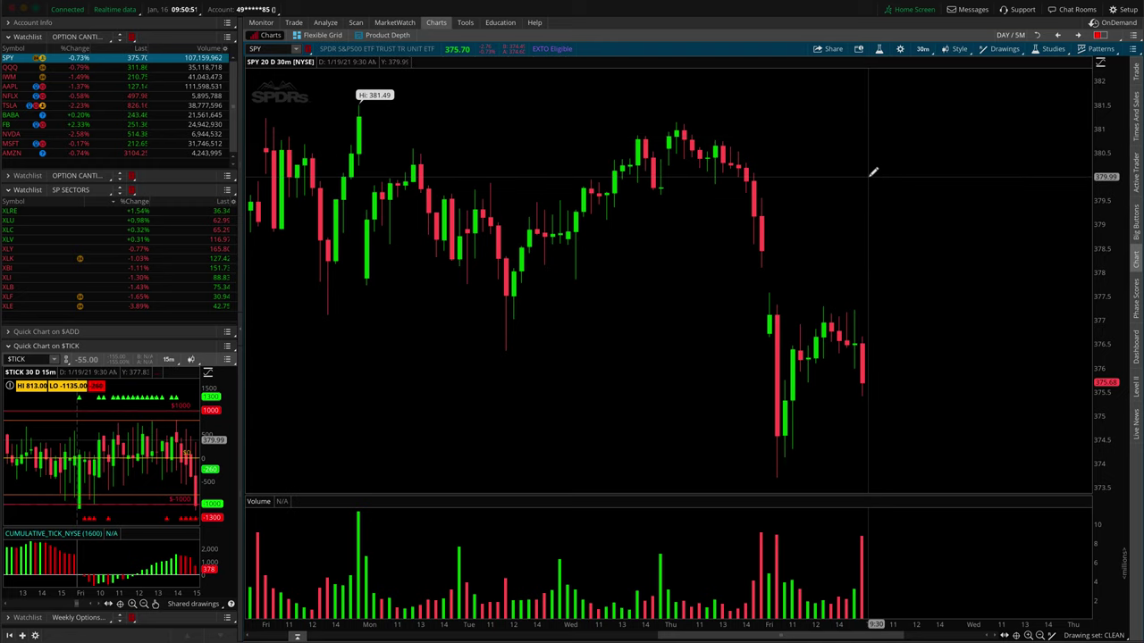
left_click(868, 349)
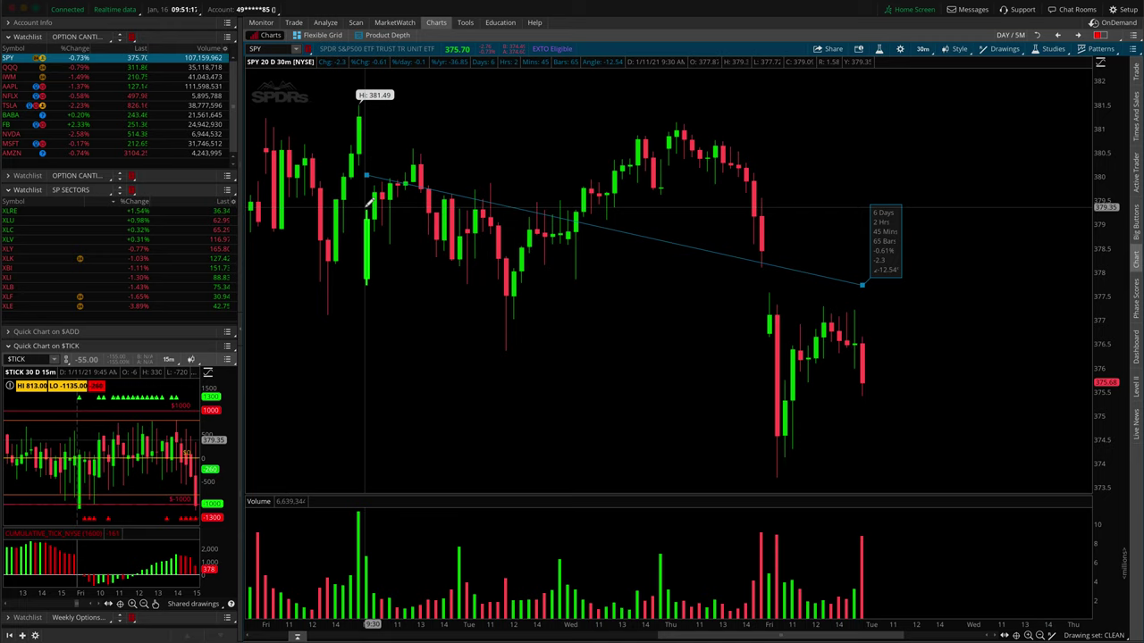
left_click(369, 204)
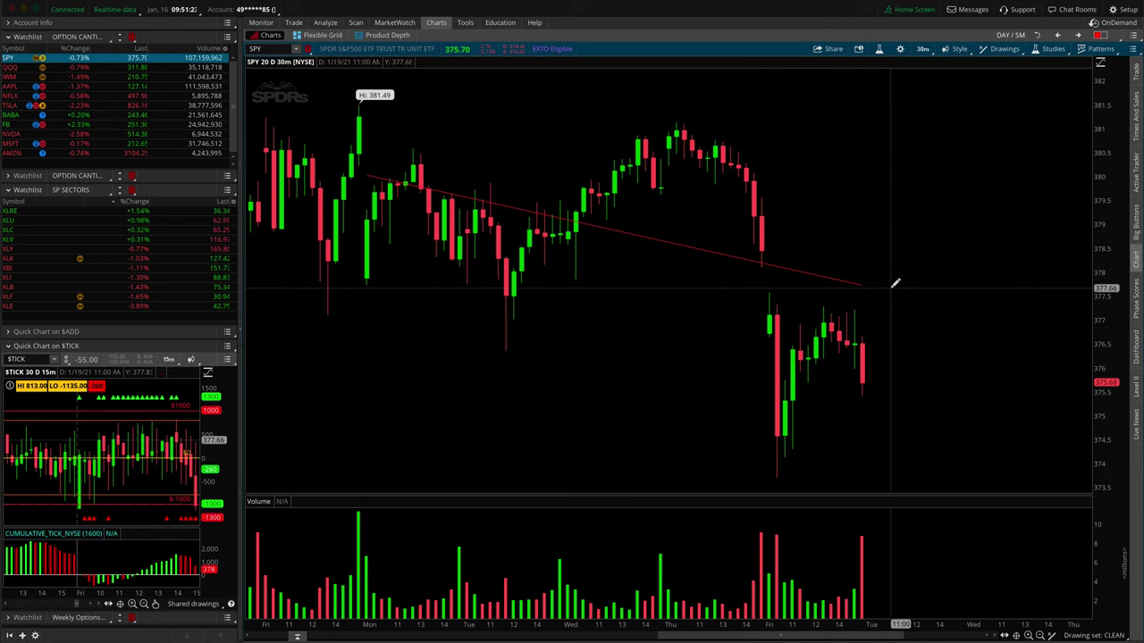
Set the regression line to be calculated from the (H+L)/2 price
right_click(843, 282)
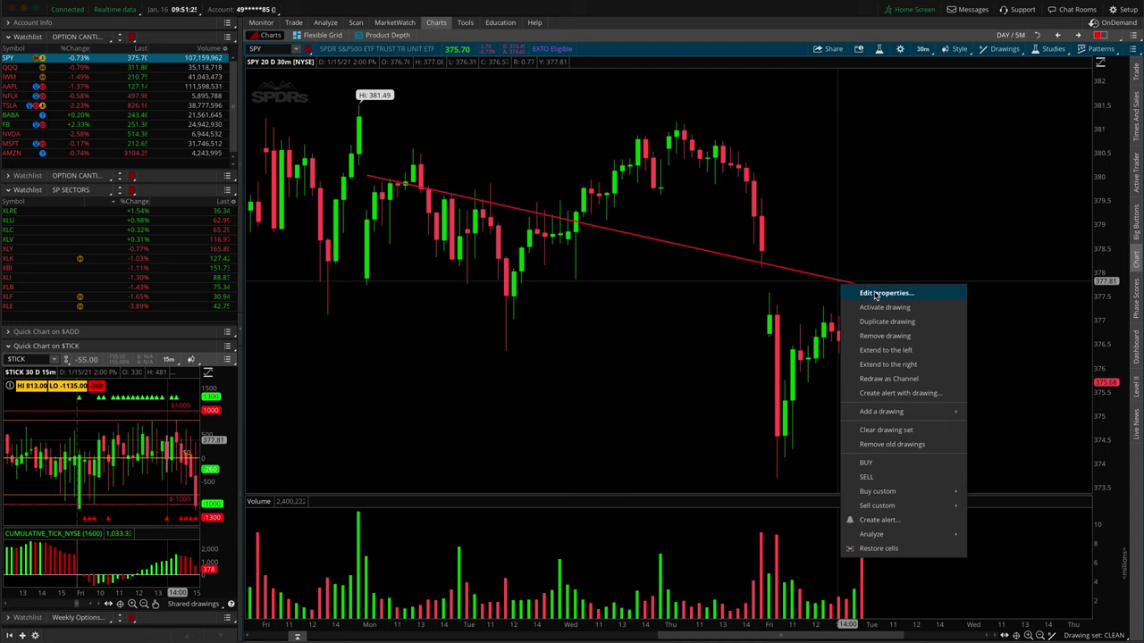
left_click(879, 296)
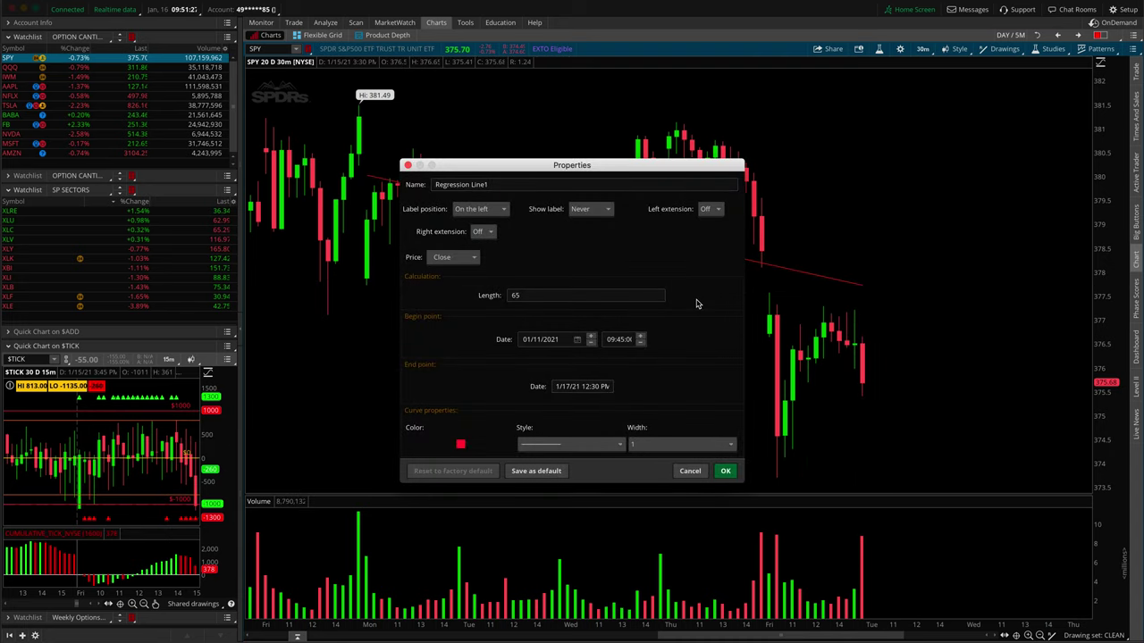
left_click_drag(565, 296, 503, 297)
left_click(472, 261)
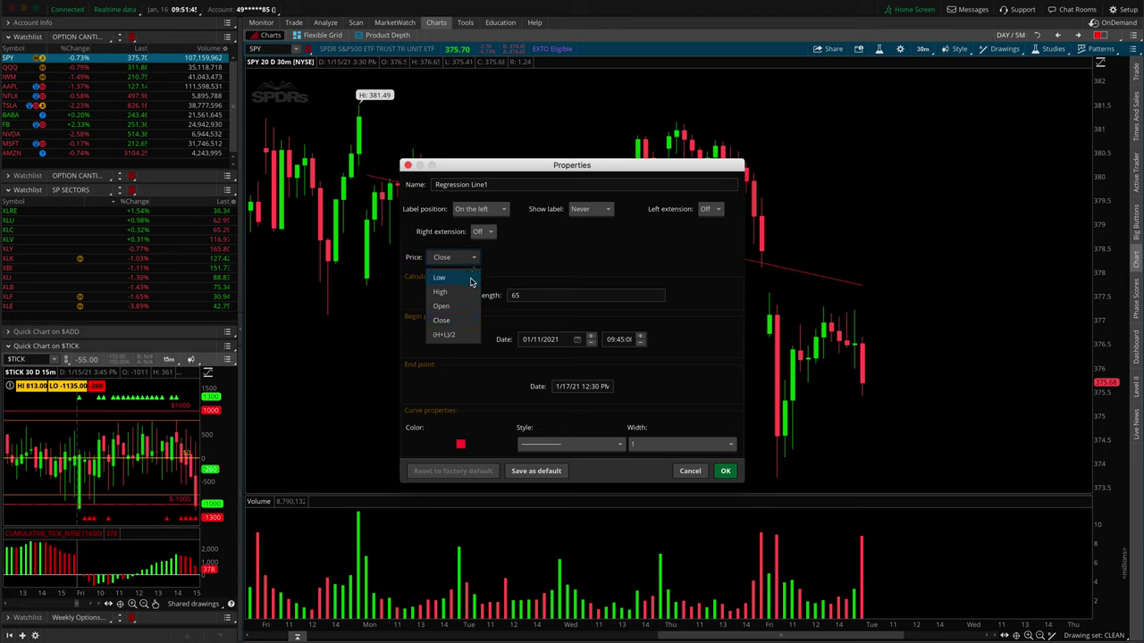
left_click(447, 335)
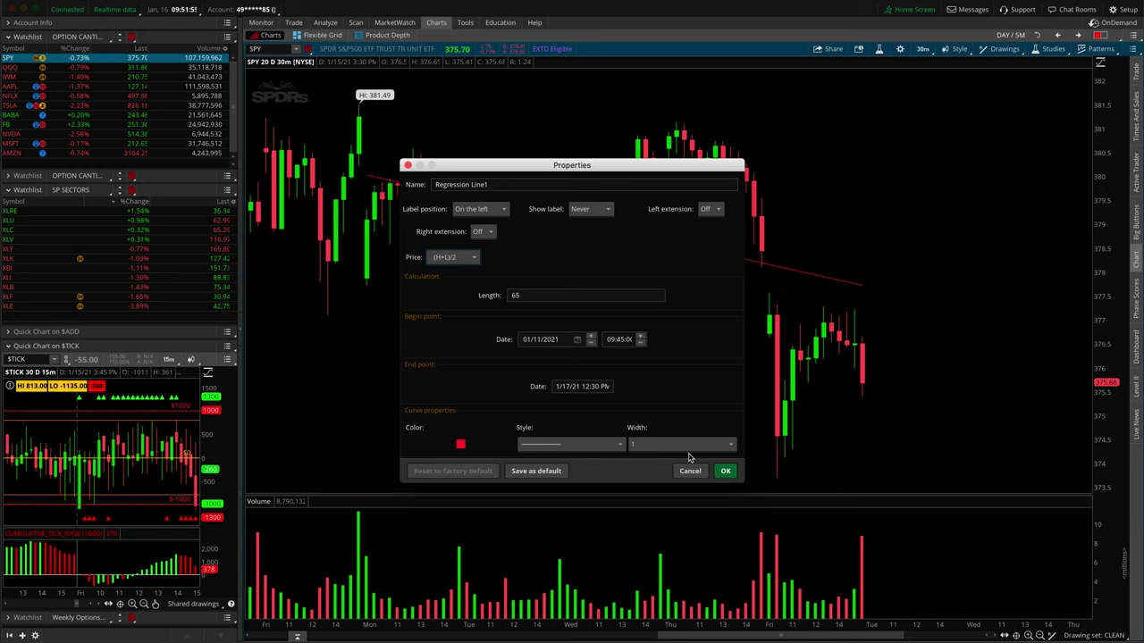
left_click(726, 472)
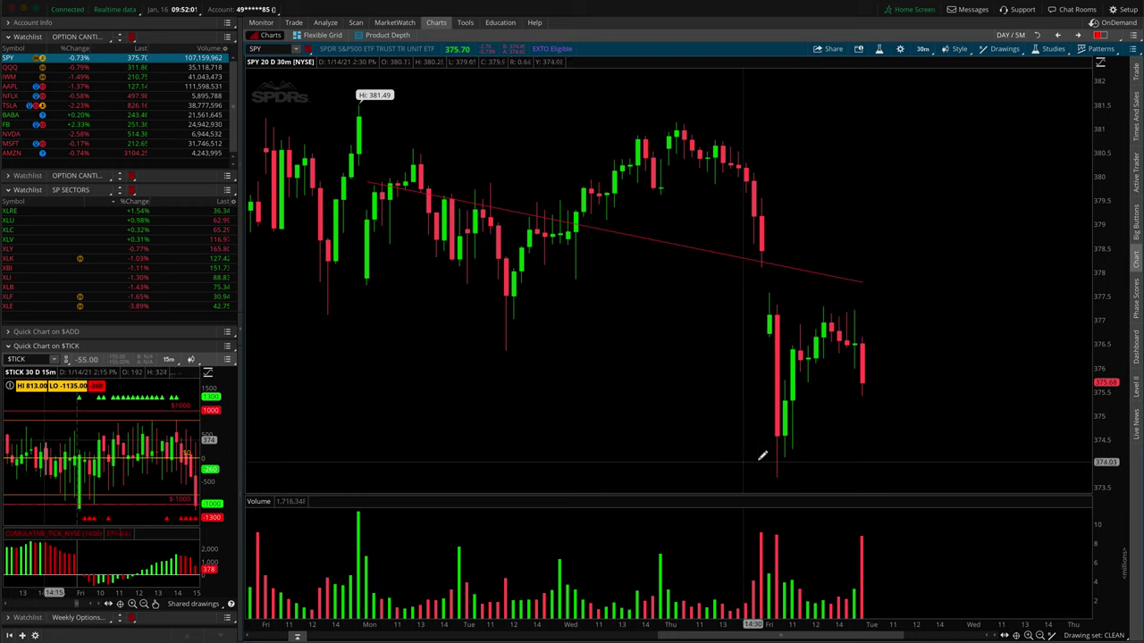
Draw a regression channel from the January 8 afternoon low candle to the last candle of January 15, about 70 bars long
mouse_move(1054, 636)
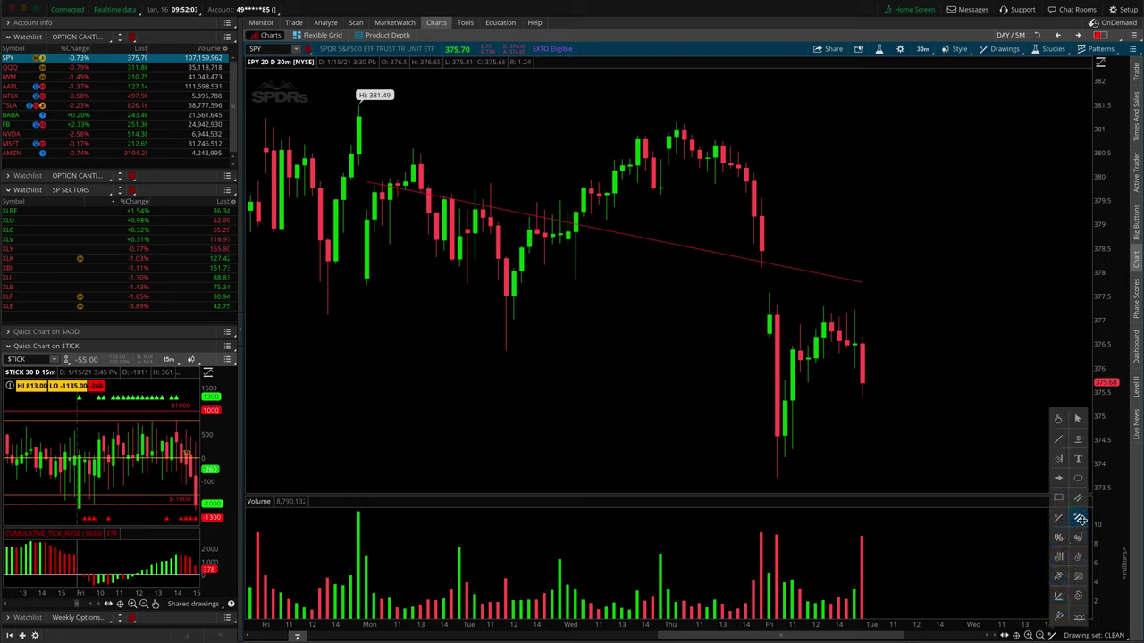
left_click(327, 314)
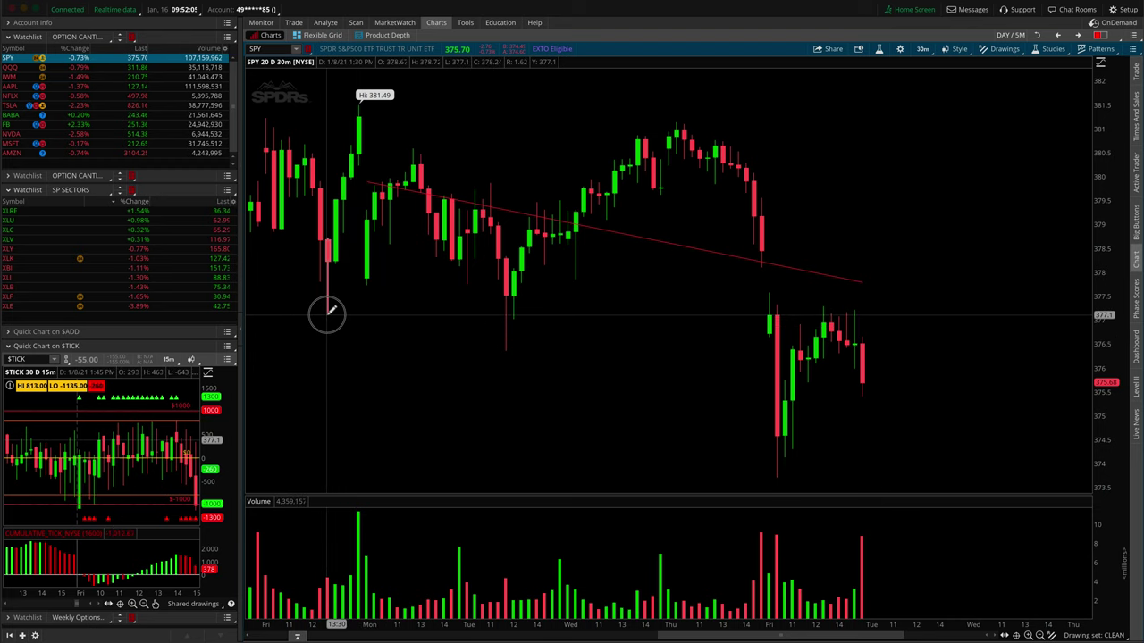
left_click(327, 305)
left_click_drag(327, 304, 920, 357)
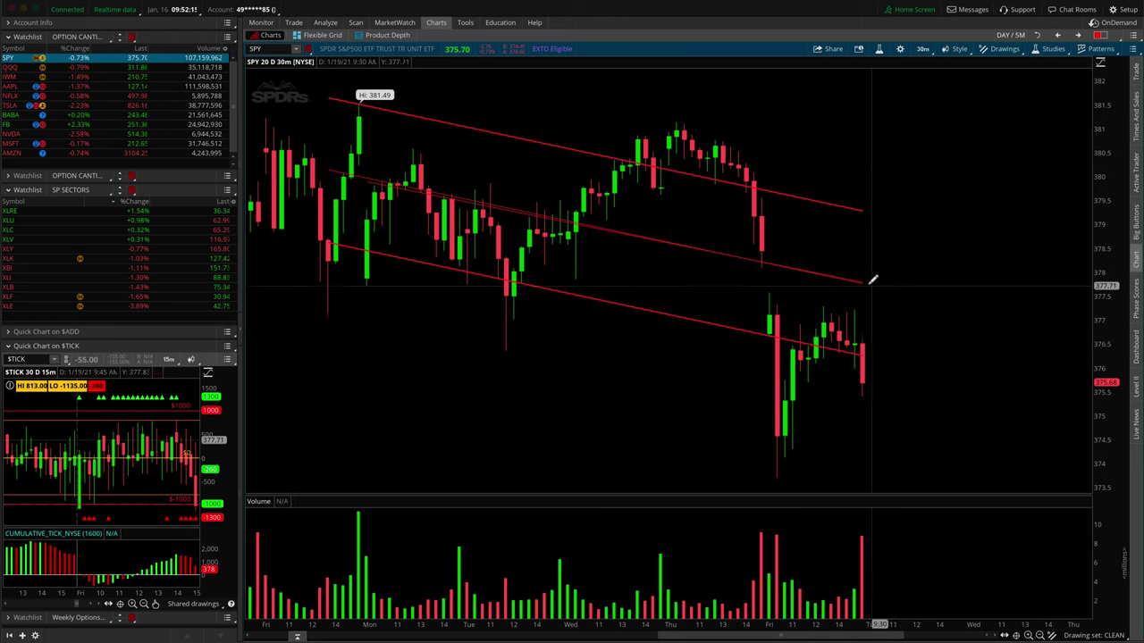
Review the regression channel's properties, including its mode, price, length and deviation curves, and accept them as they are
right_click(804, 191)
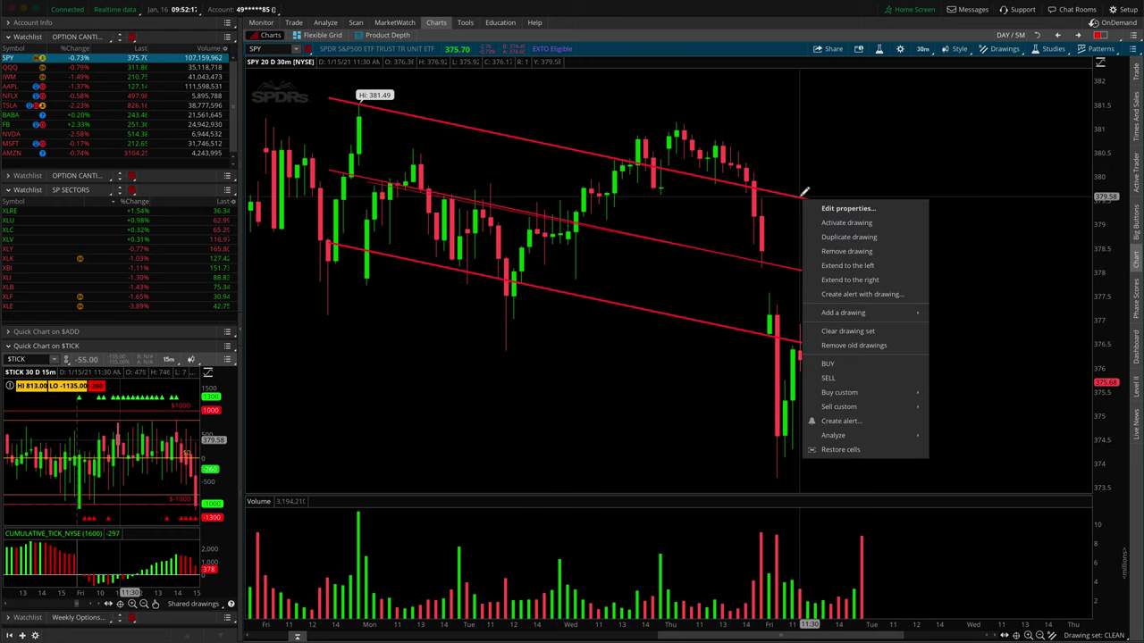
left_click(815, 206)
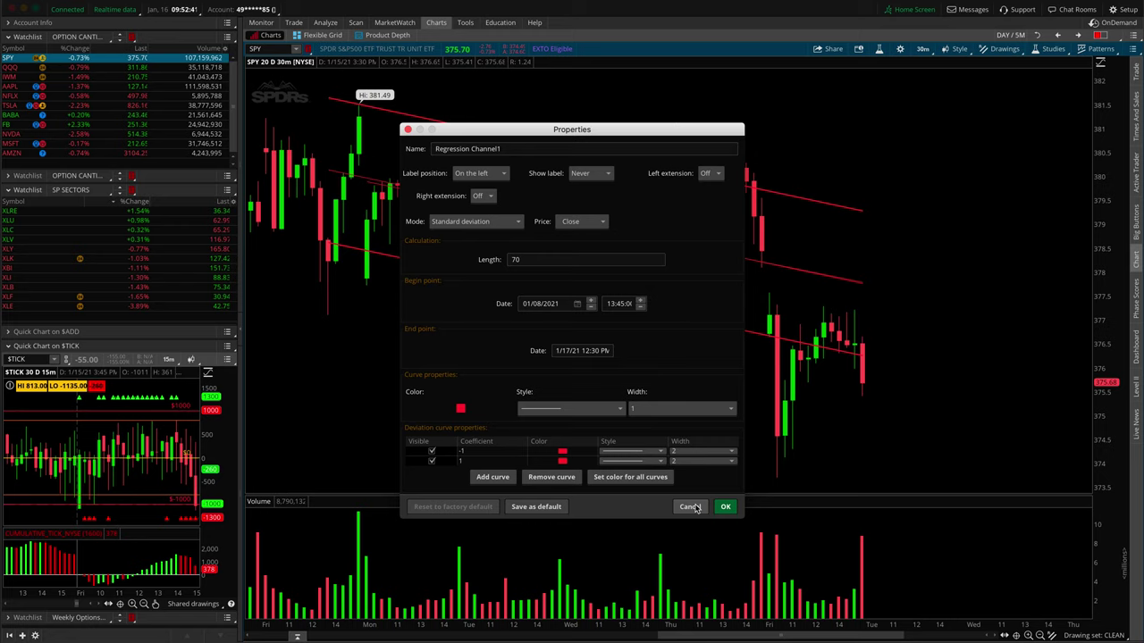
left_click(724, 507)
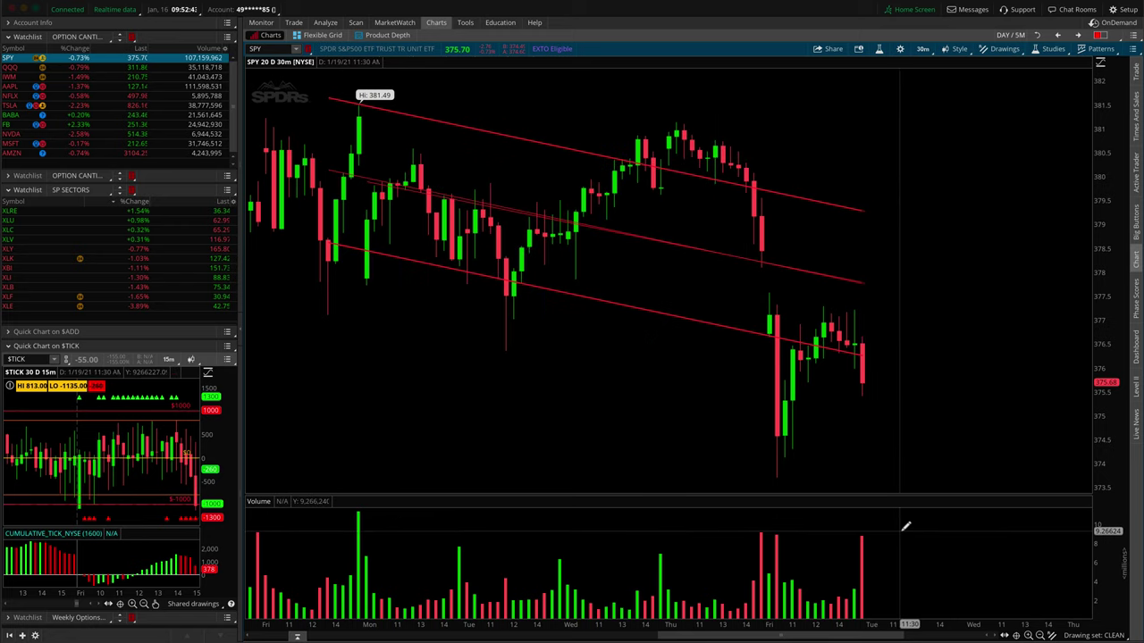
Clear all drawings from the CLEAN drawing set
right_click(966, 298)
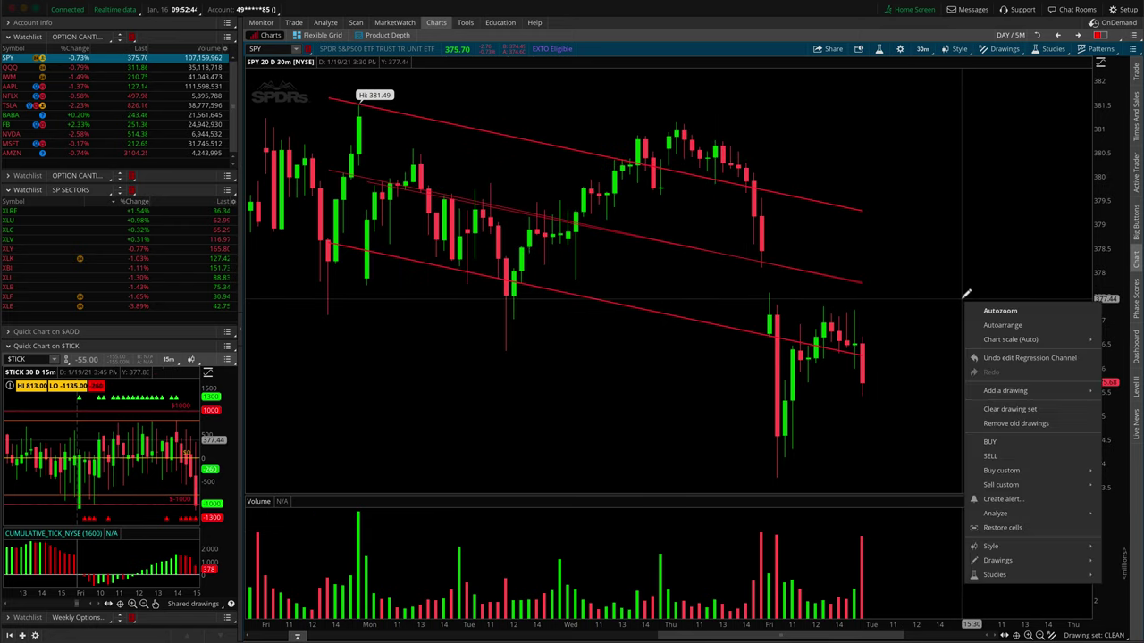
left_click(1040, 410)
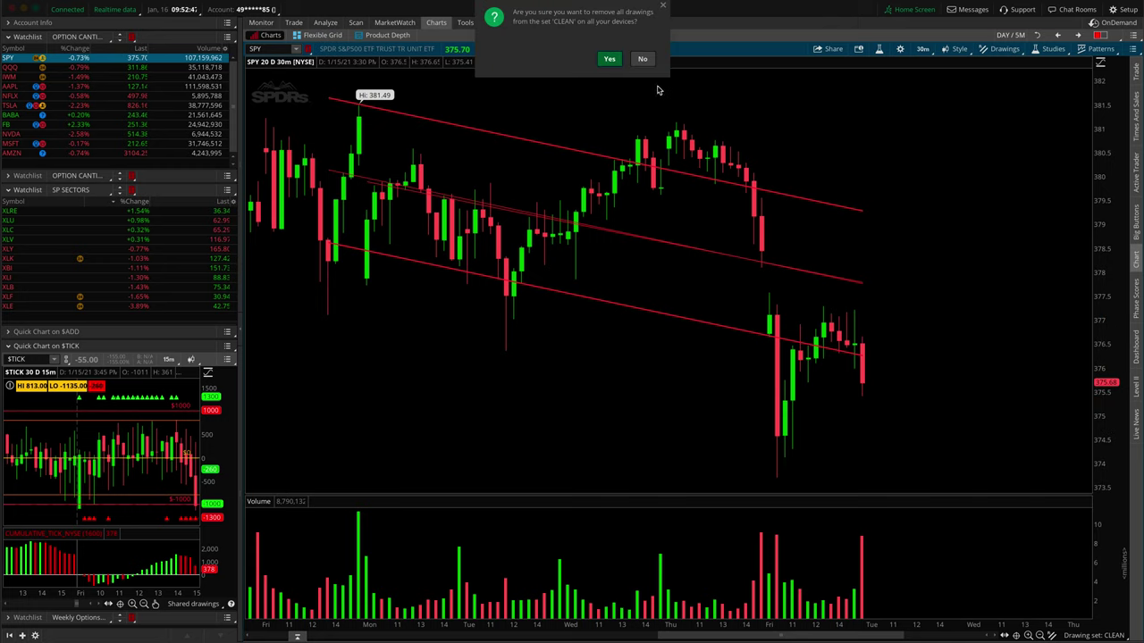
left_click(608, 58)
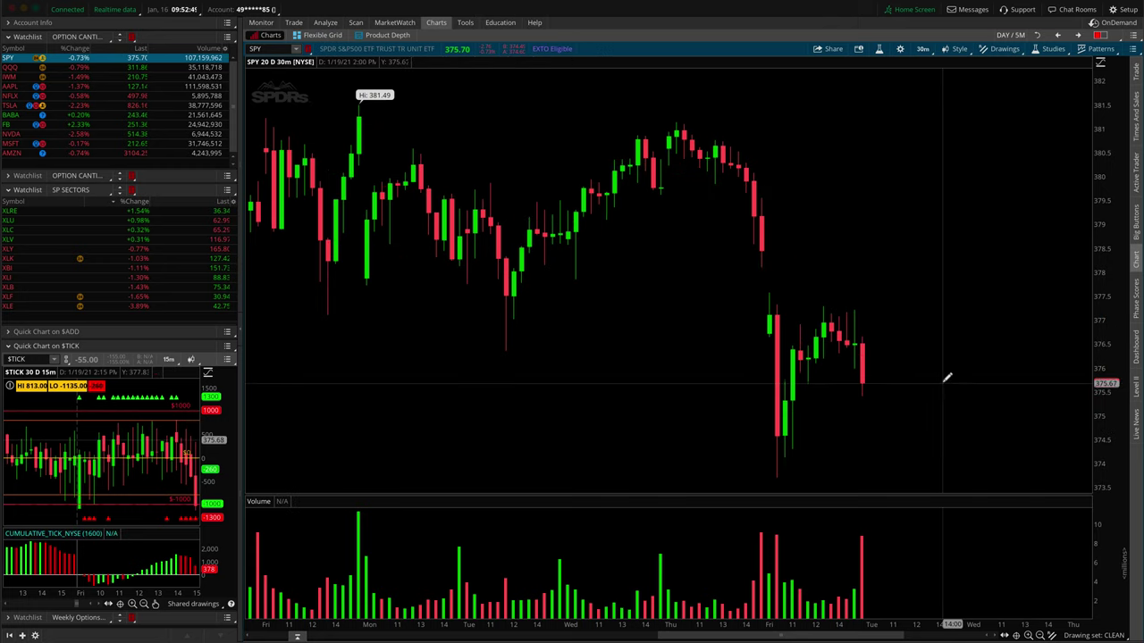
Draw Fibonacci retracements from about 381.11 on January 13 down to about 373.68 below the last candle
left_click(1052, 635)
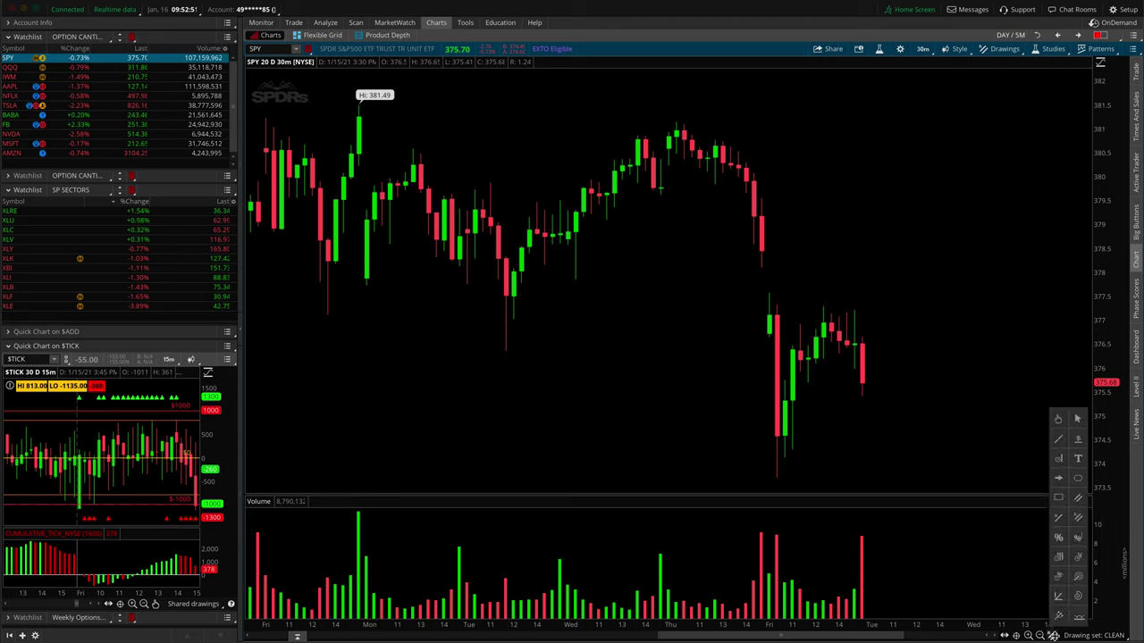
left_click(1057, 538)
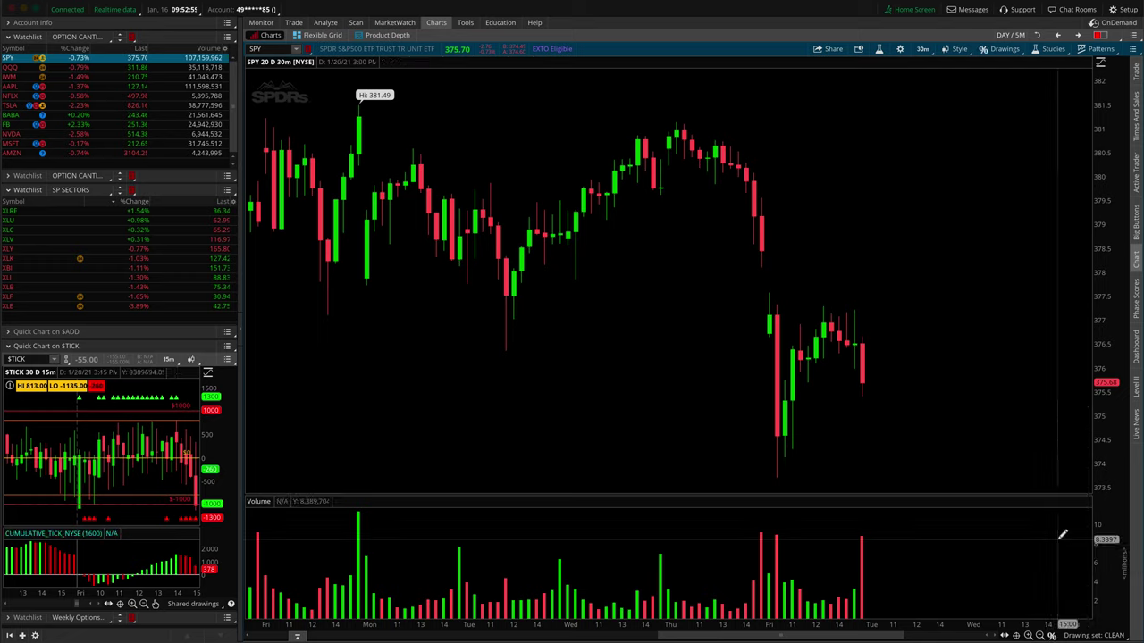
left_click(645, 122)
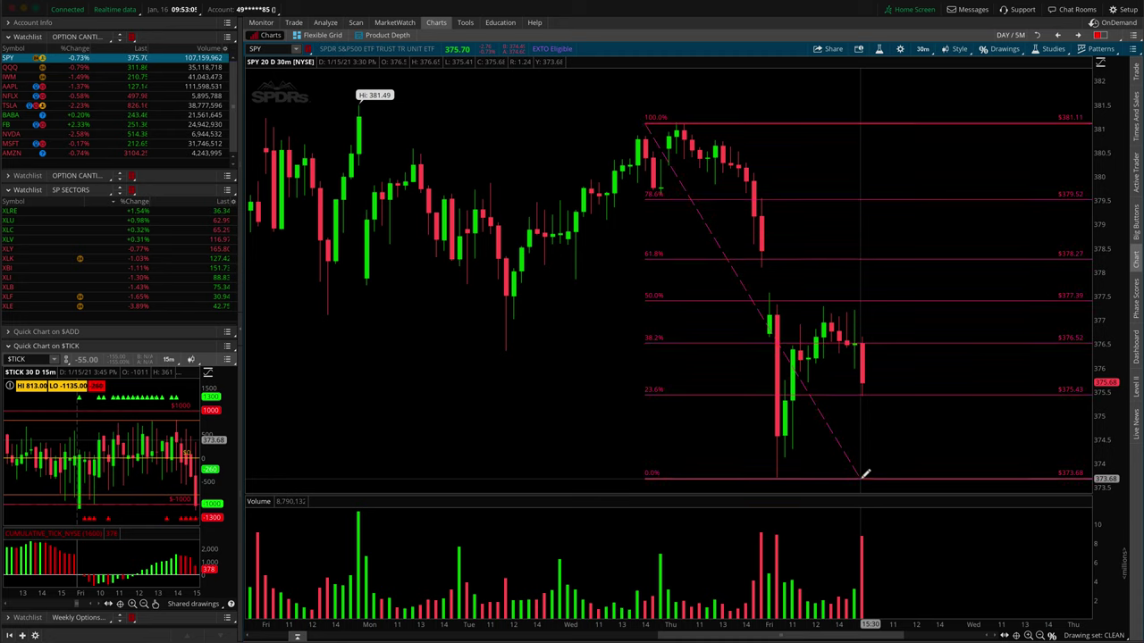
left_click(860, 476)
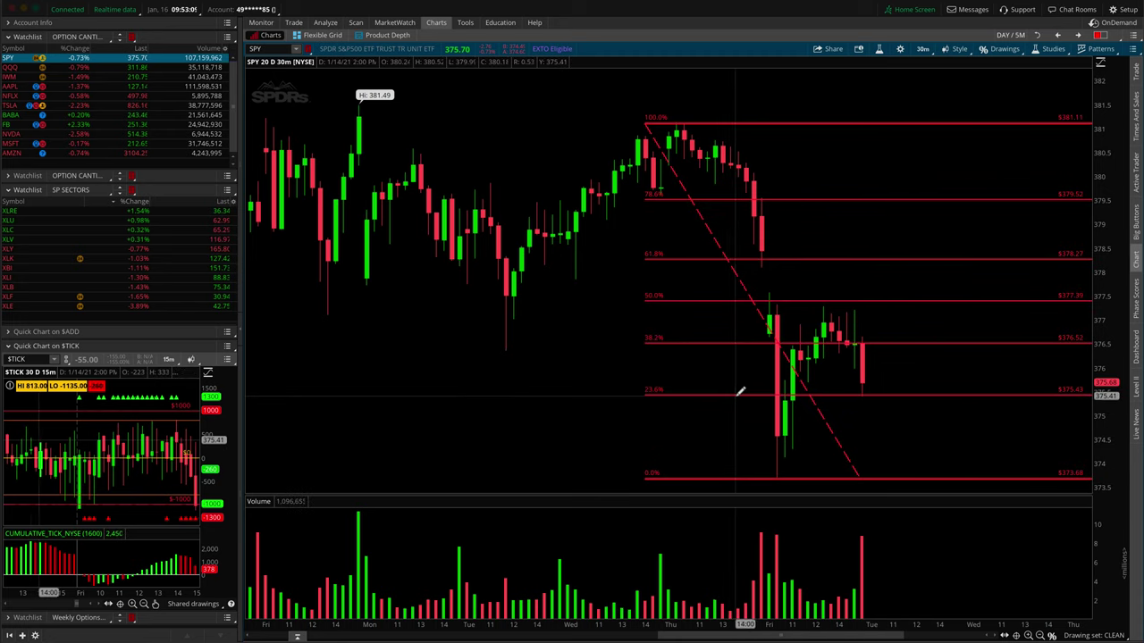
In the Fibonacci retracement's properties, hide the 0.236, 0.786, 1.618, 2.618 and 4.236 curves
mouse_move(744, 391)
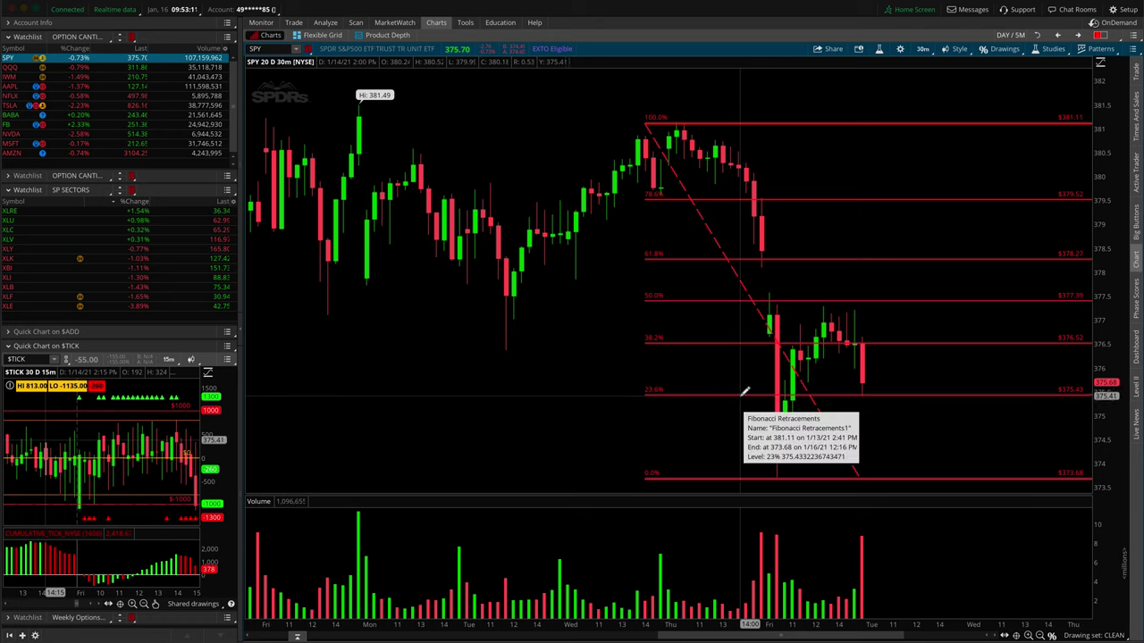
right_click(744, 391)
left_click(790, 410)
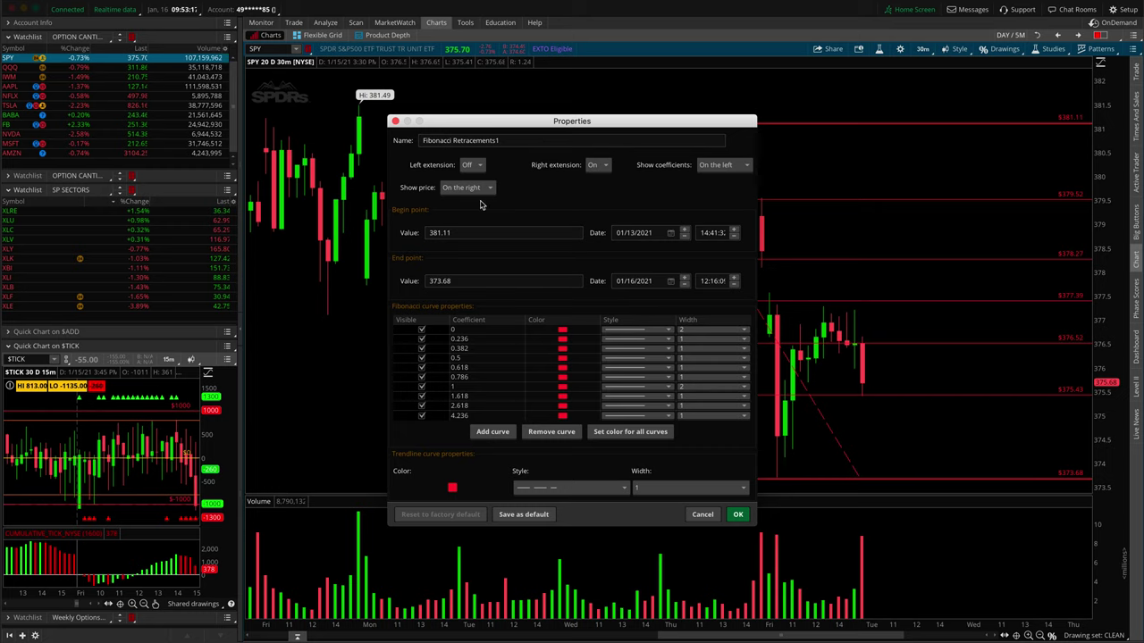
left_click(423, 341)
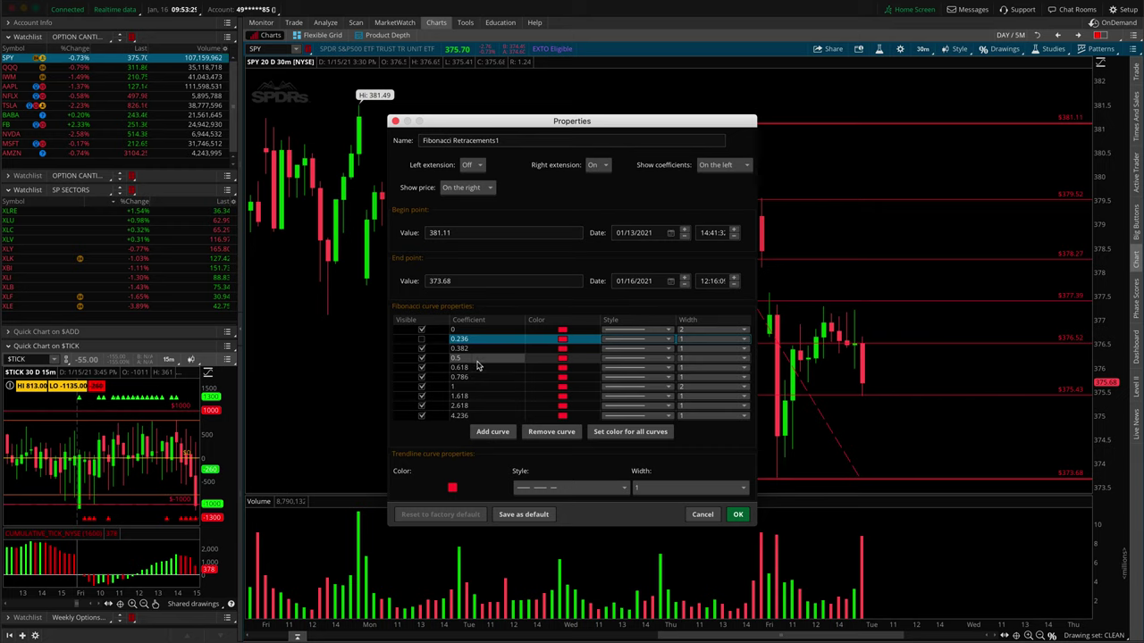
left_click(422, 377)
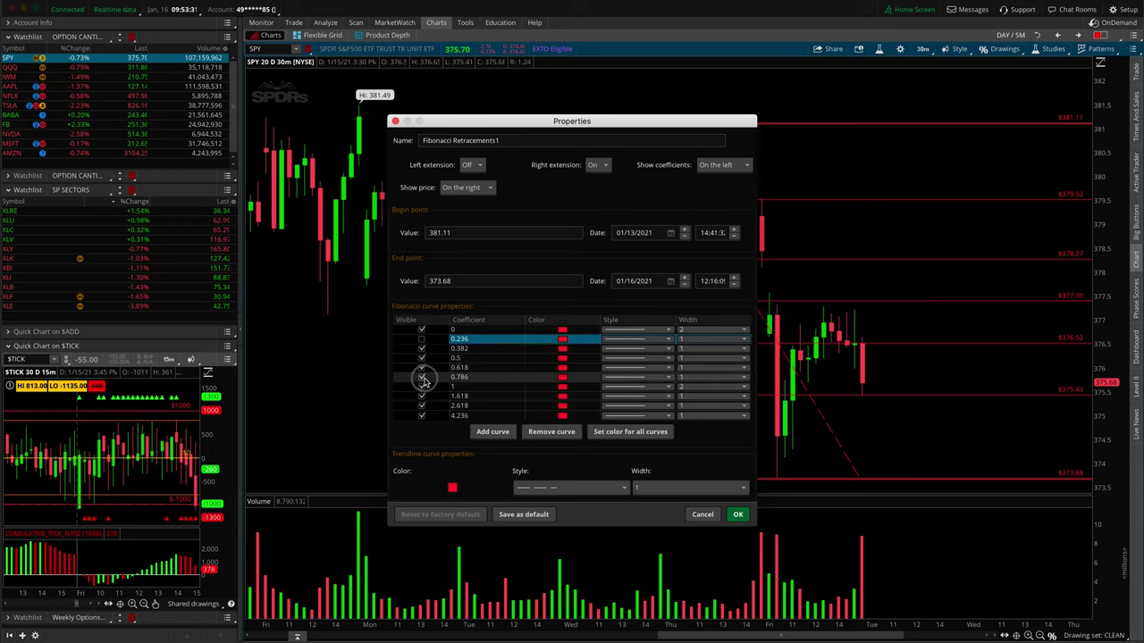
left_click(422, 396)
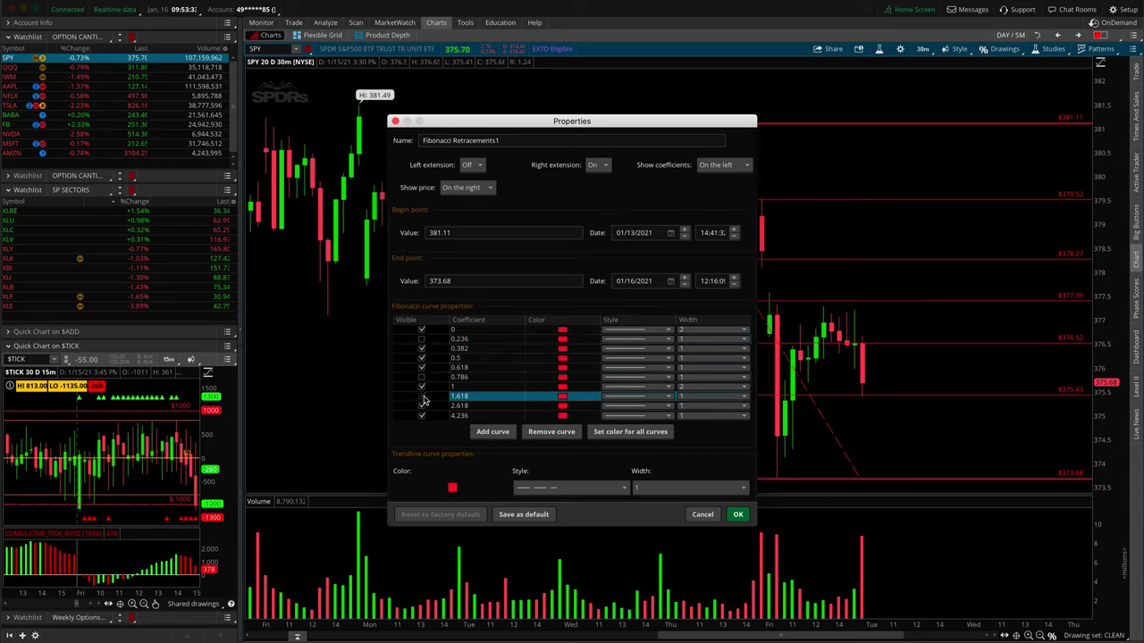
left_click(422, 406)
left_click(422, 415)
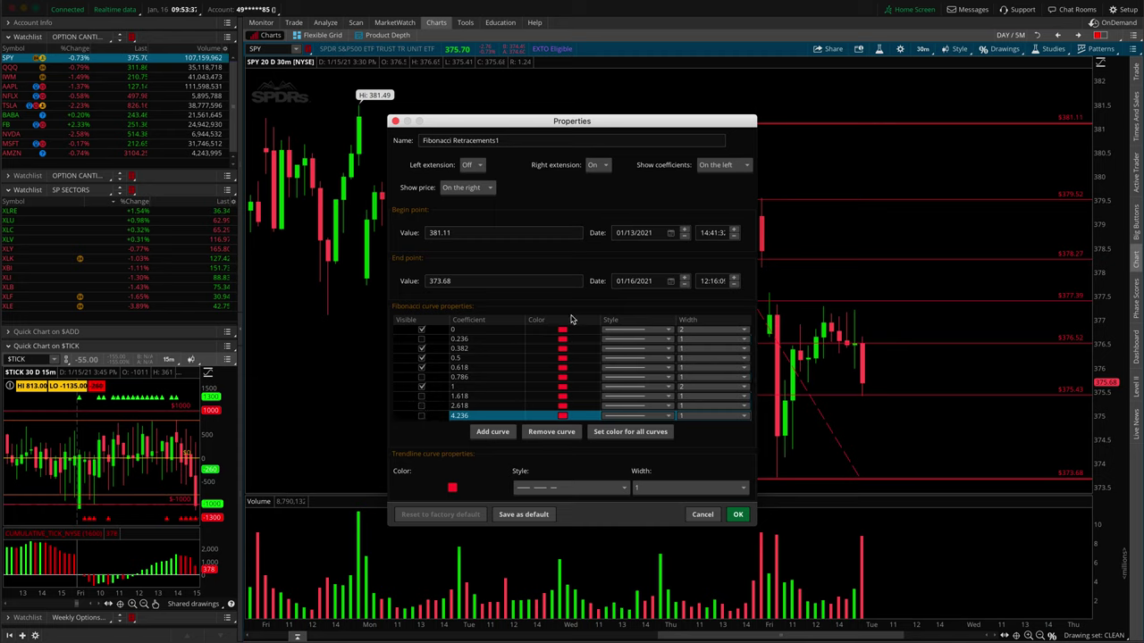
Show the 0.5 Fibonacci curve as a yellow short-dashed line of width 1, save these settings as the default and apply them
left_click(563, 360)
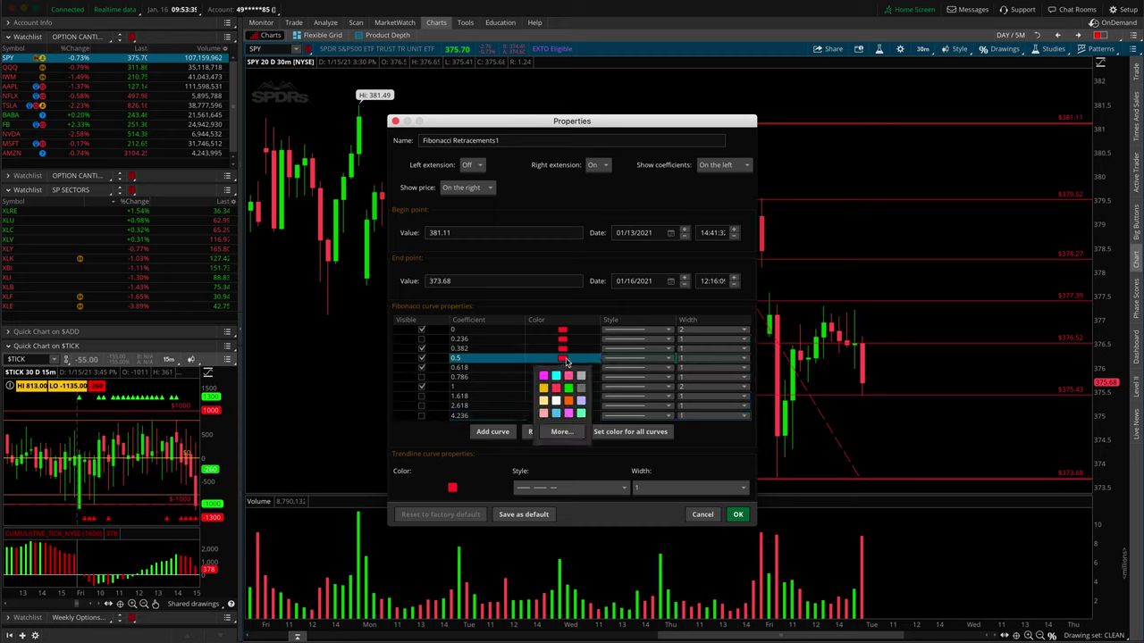
left_click(543, 390)
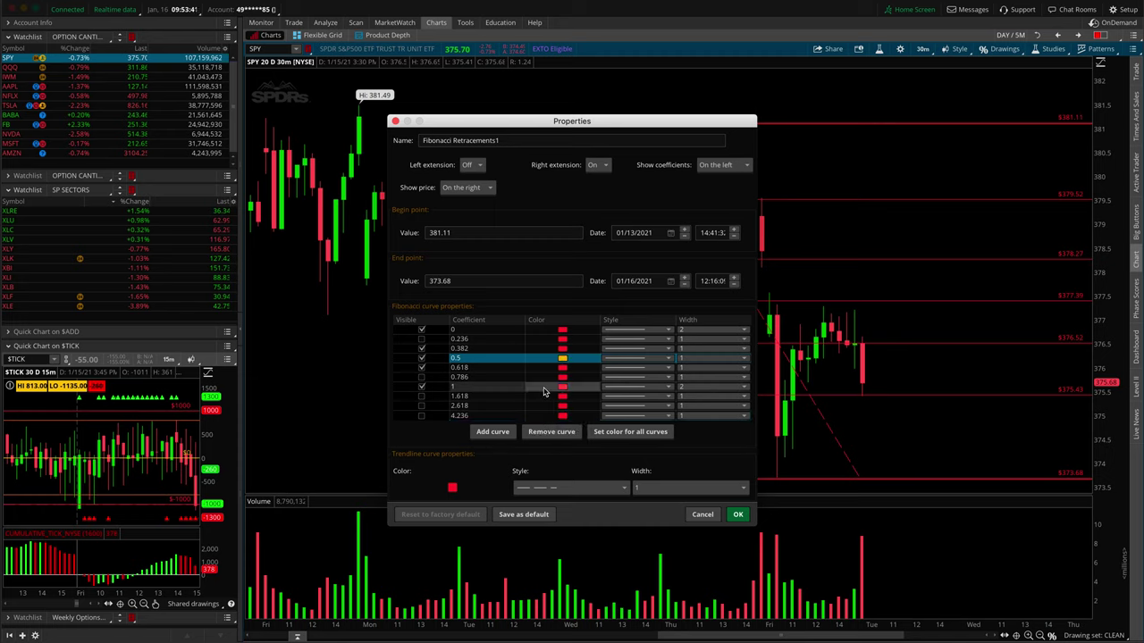
left_click(687, 360)
left_click(684, 375)
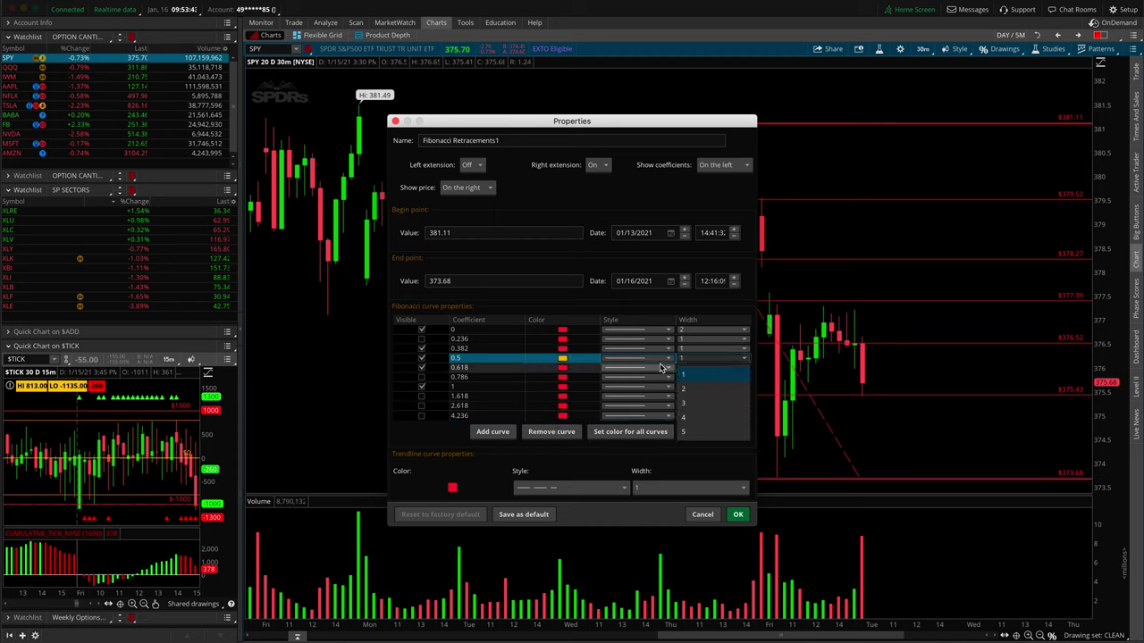
left_click(663, 360)
left_click(651, 402)
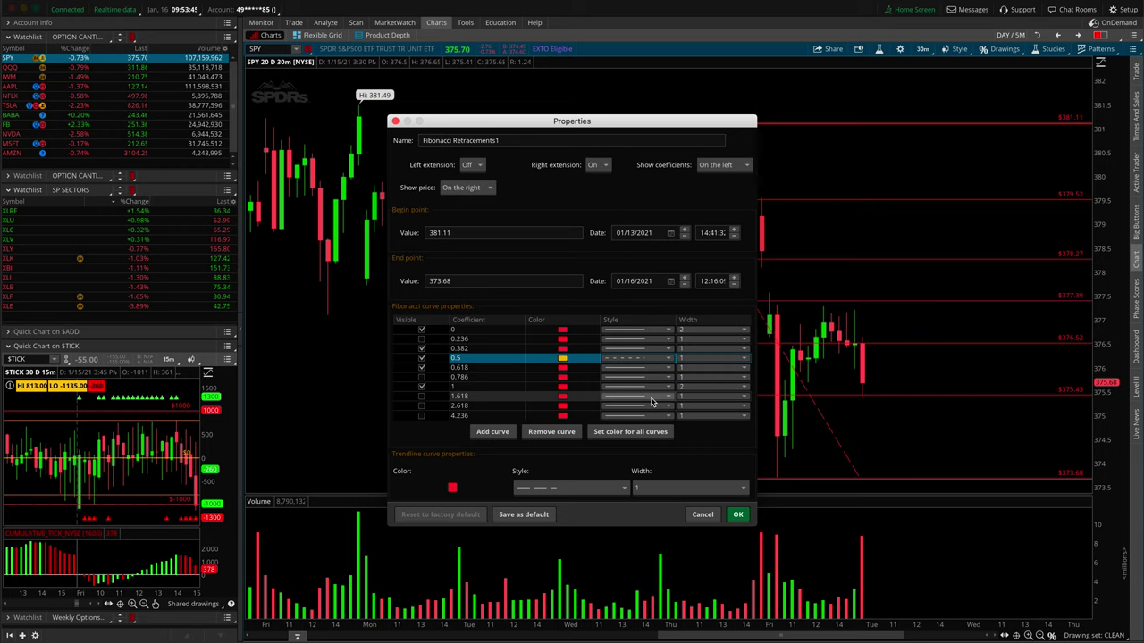
left_click(536, 516)
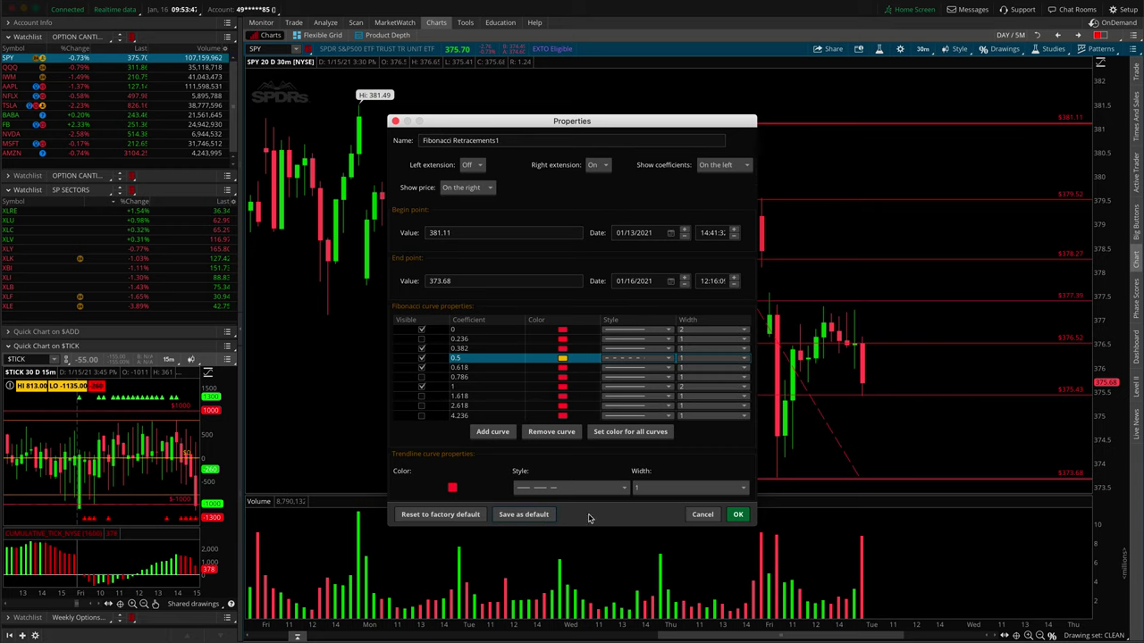
left_click(745, 513)
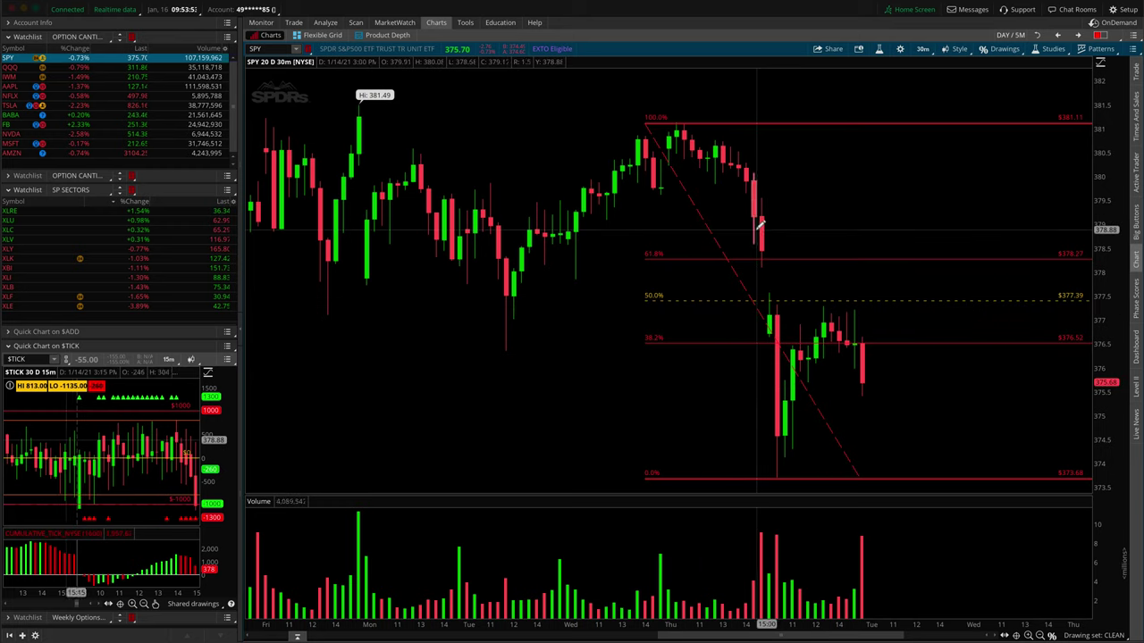
scroll(835, 258, "down", 5)
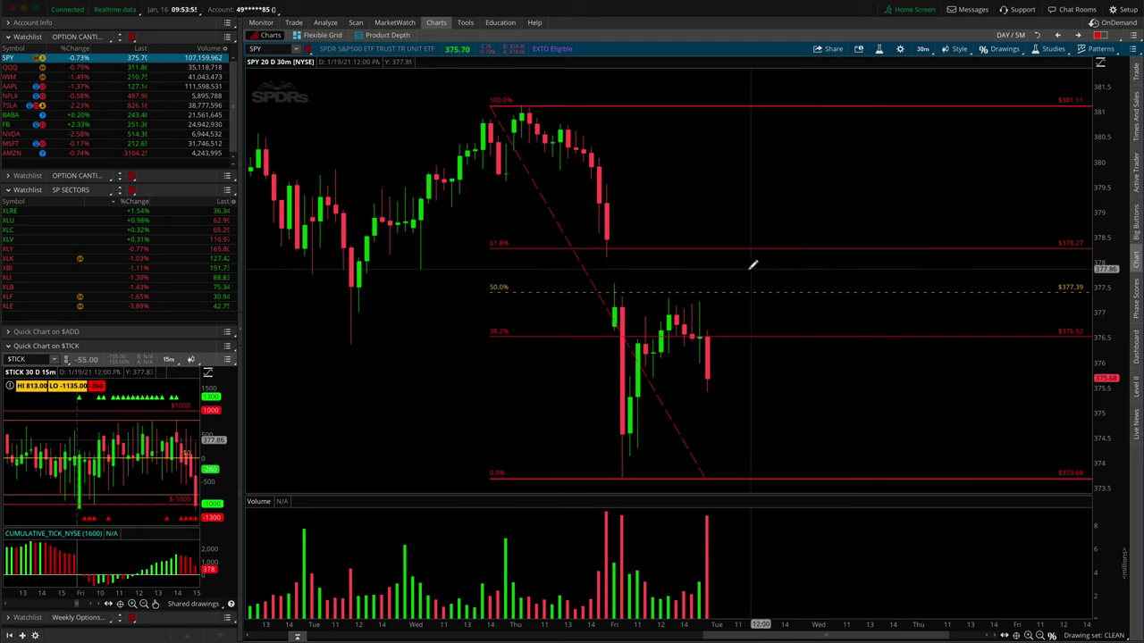
Extend the Fibonacci retracement's levels to the left and cancel that left extension again
scroll(747, 265, "up", 6)
scroll(822, 141, "down", 4)
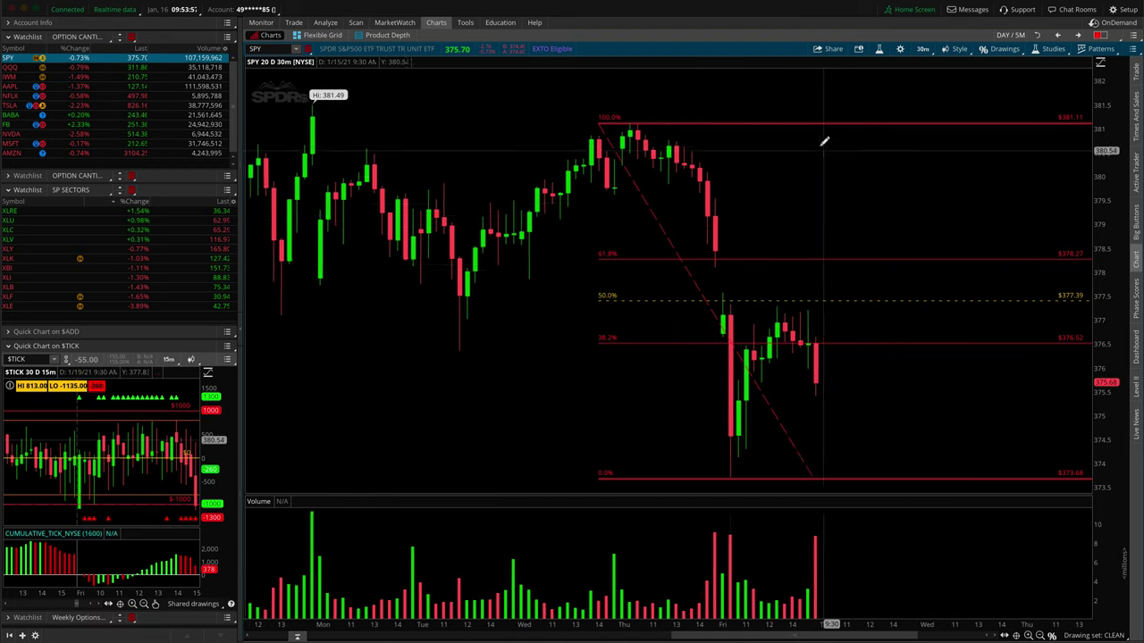
scroll(837, 121, "up", 1)
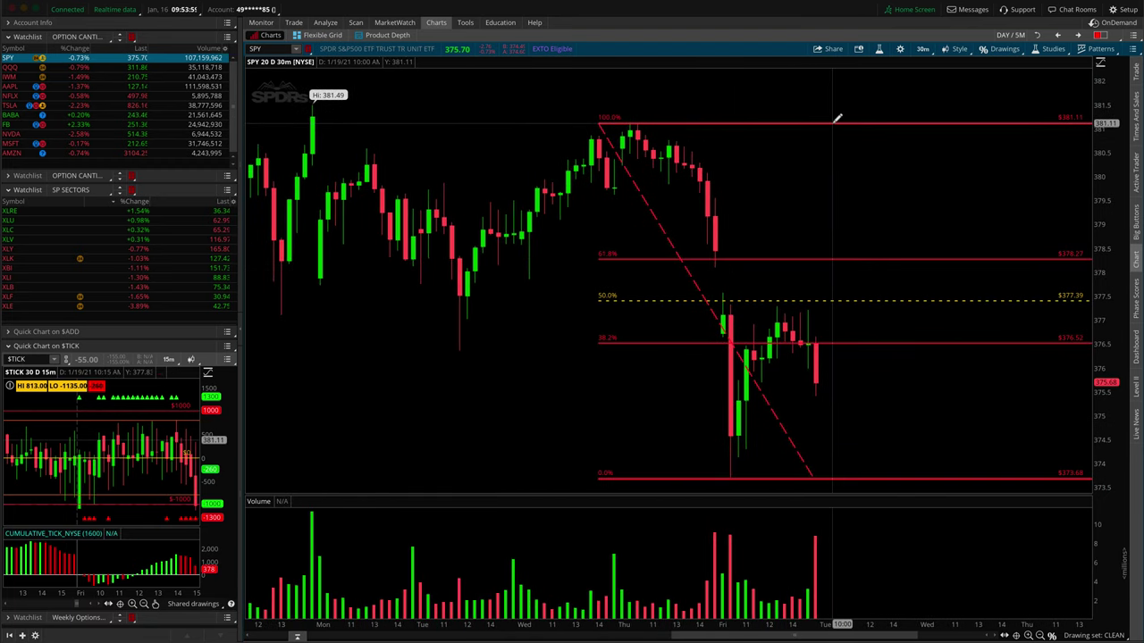
right_click(837, 118)
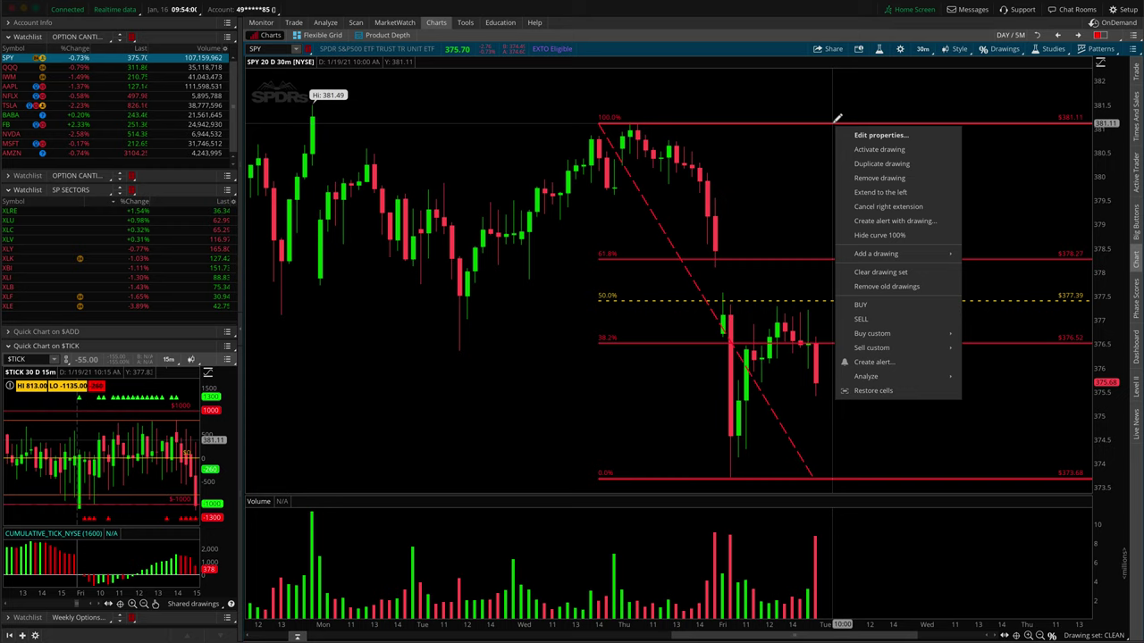
left_click(935, 193)
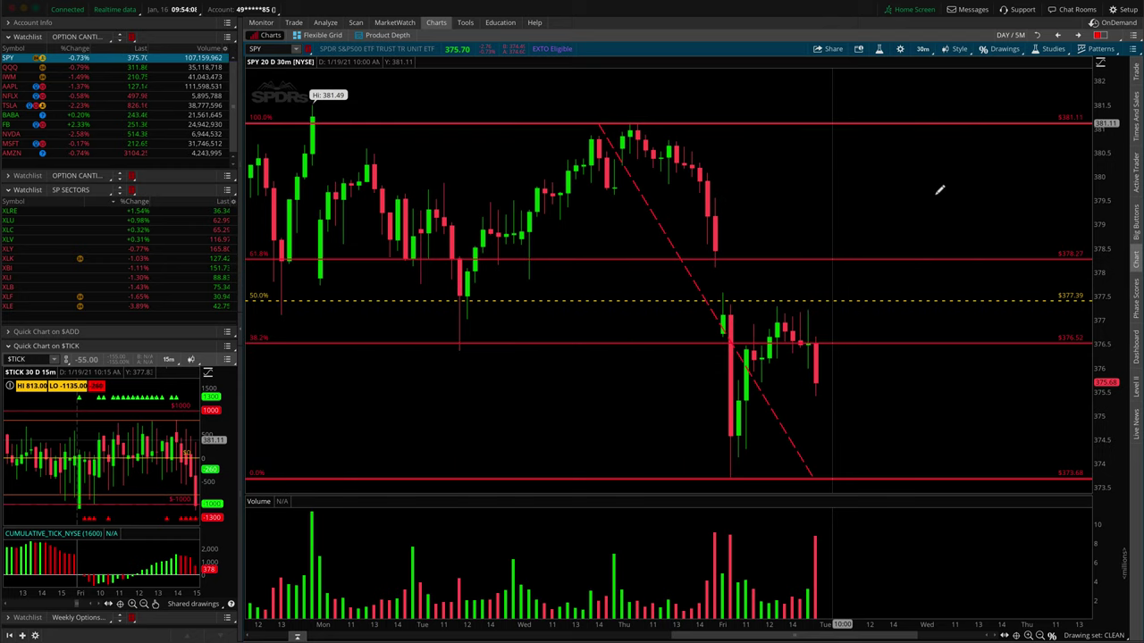
right_click(901, 120)
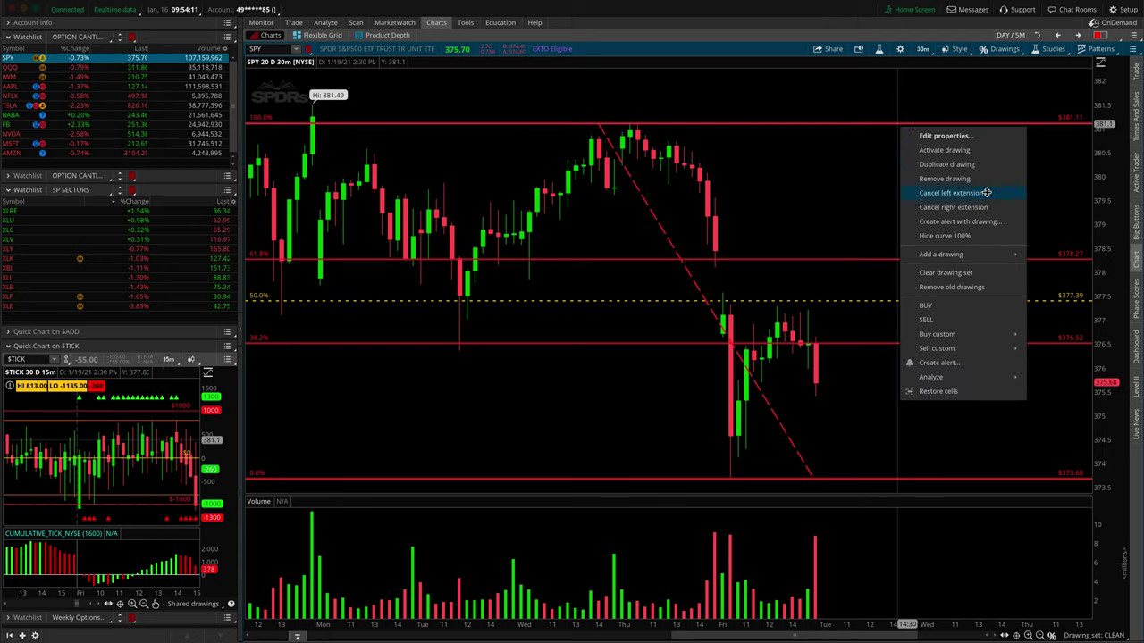
left_click(986, 192)
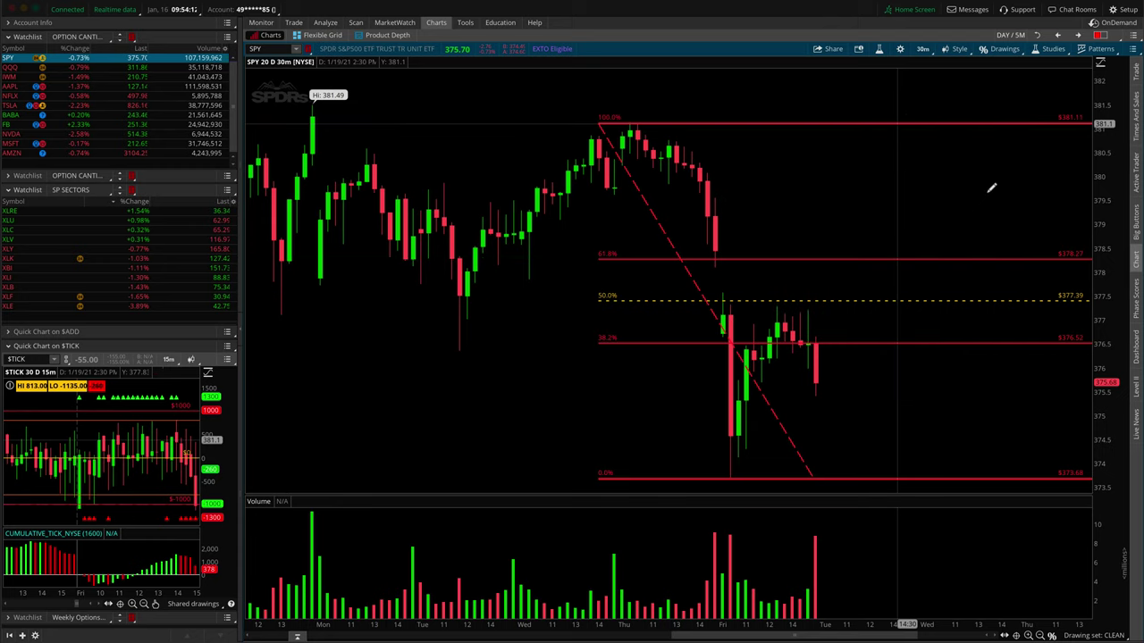
Hide the retracement's 61.8% curve and make the 0.618 curve visible again through the drawing's properties
right_click(870, 255)
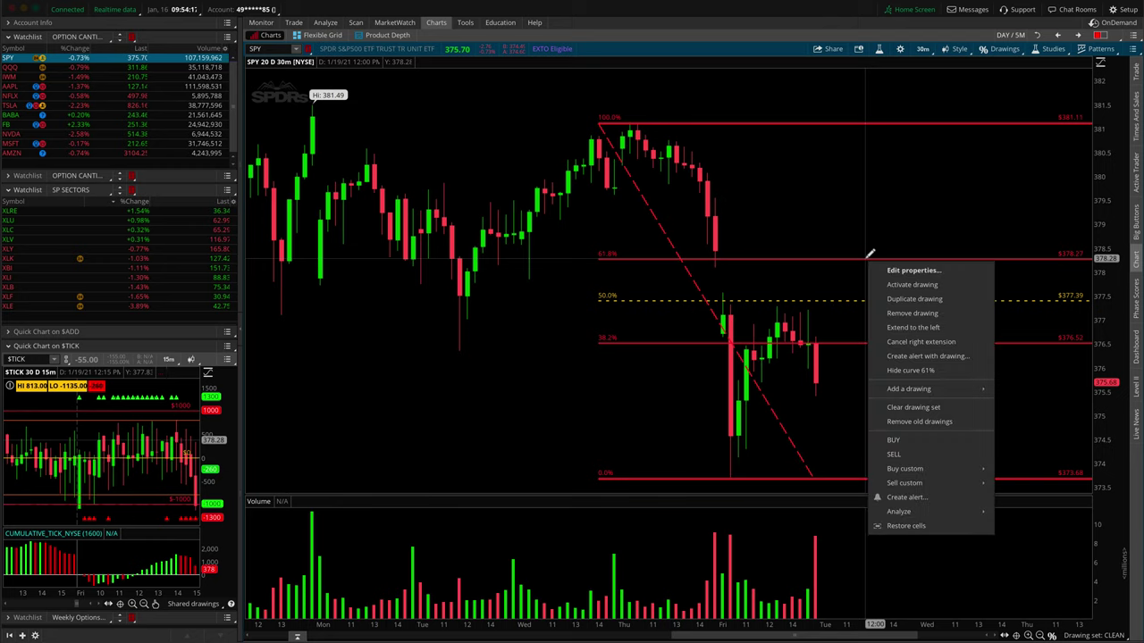
left_click(950, 371)
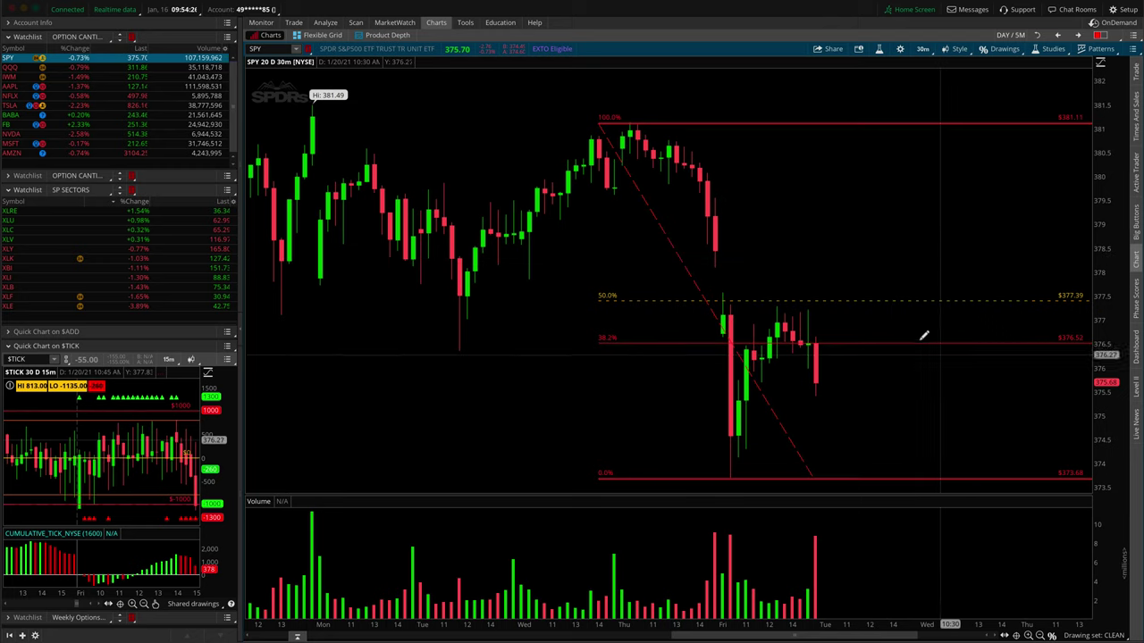
right_click(867, 296)
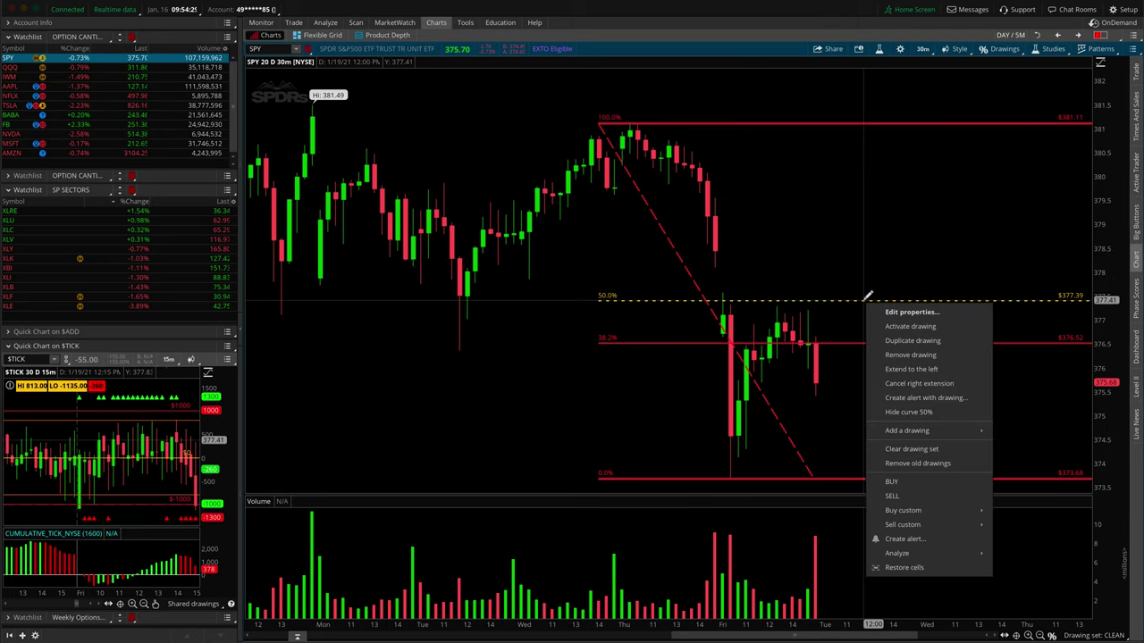
left_click(953, 312)
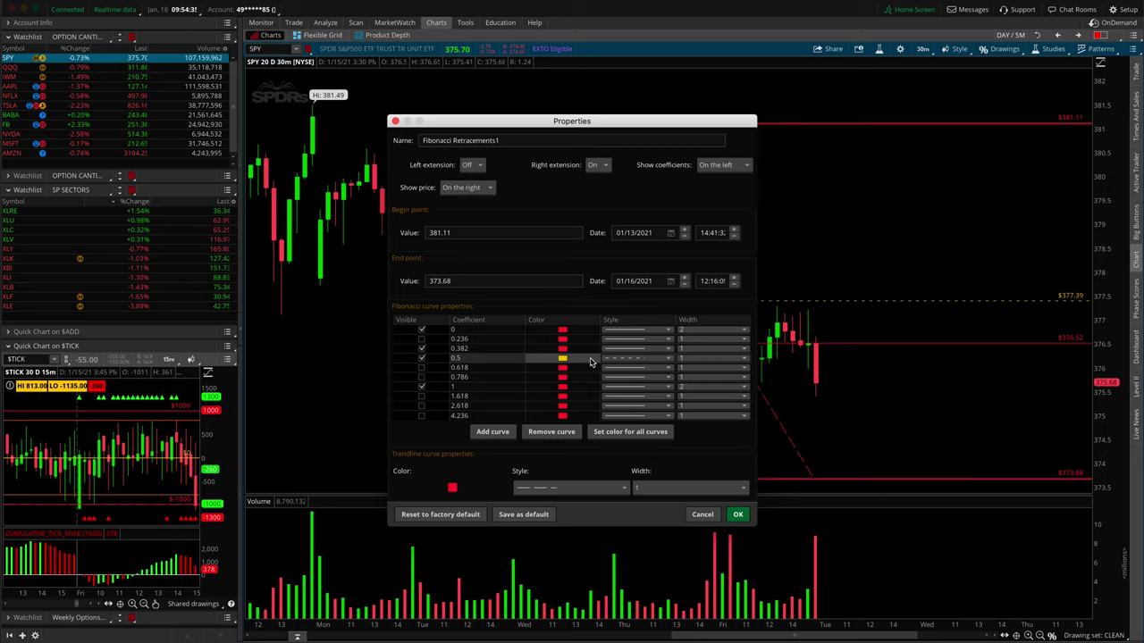
left_click(422, 367)
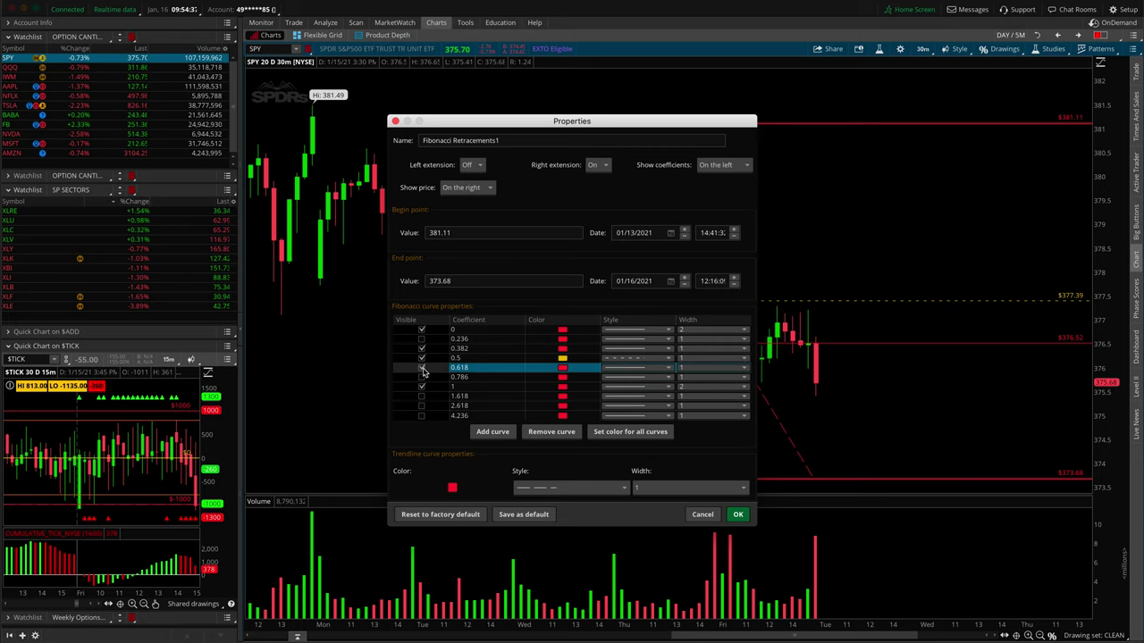
left_click(738, 516)
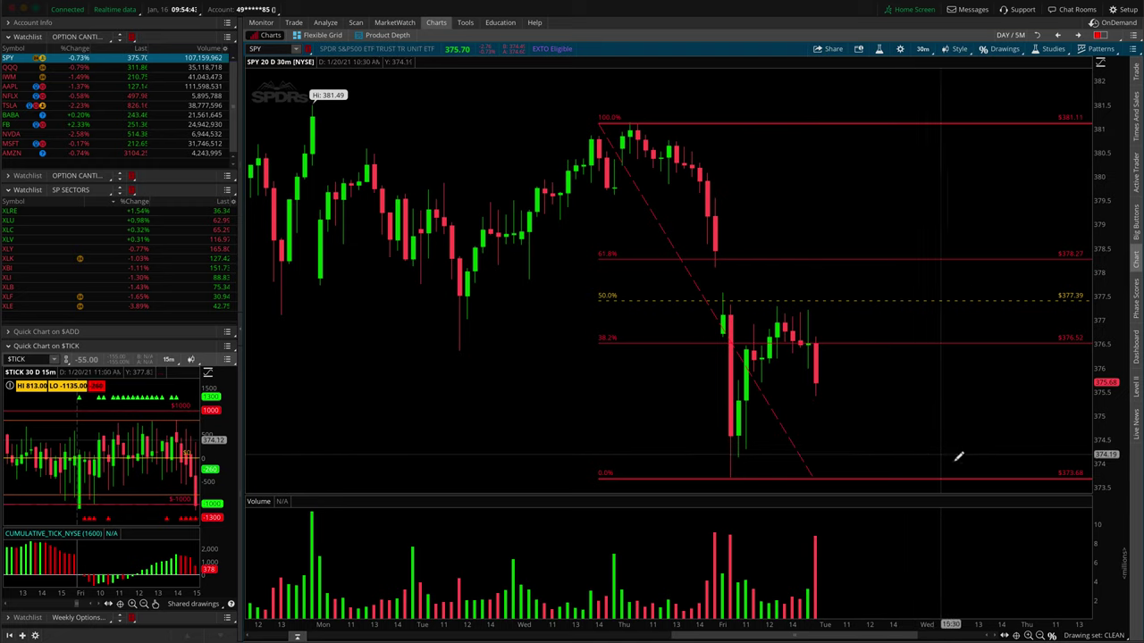
Clear the drawing set CLEAN to remove the Fibonacci retracement
right_click(919, 410)
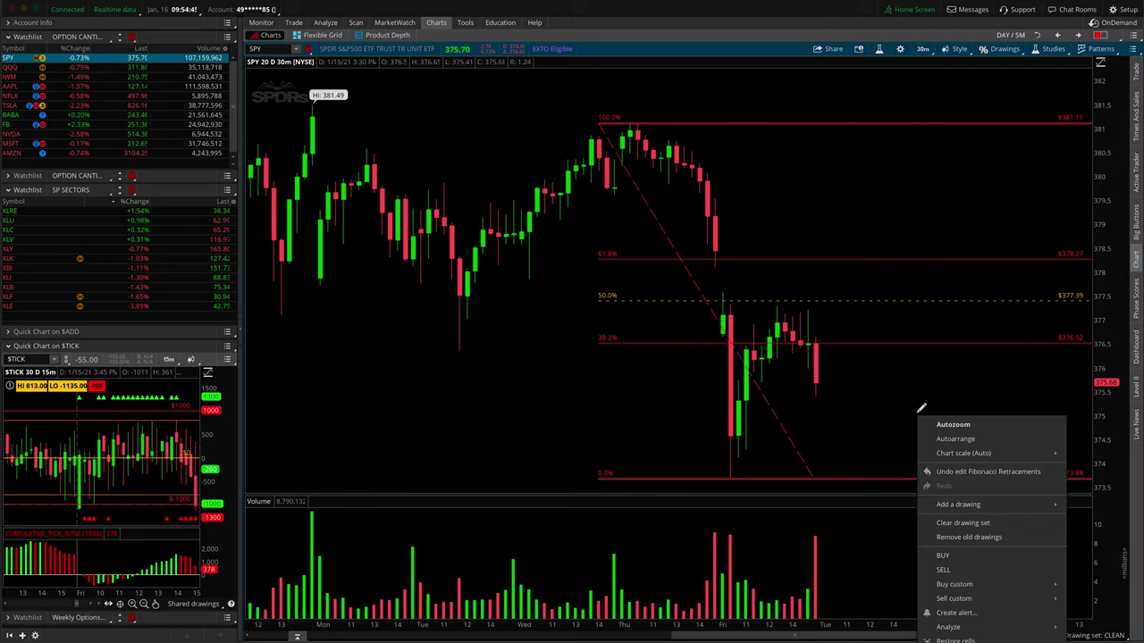
left_click(988, 523)
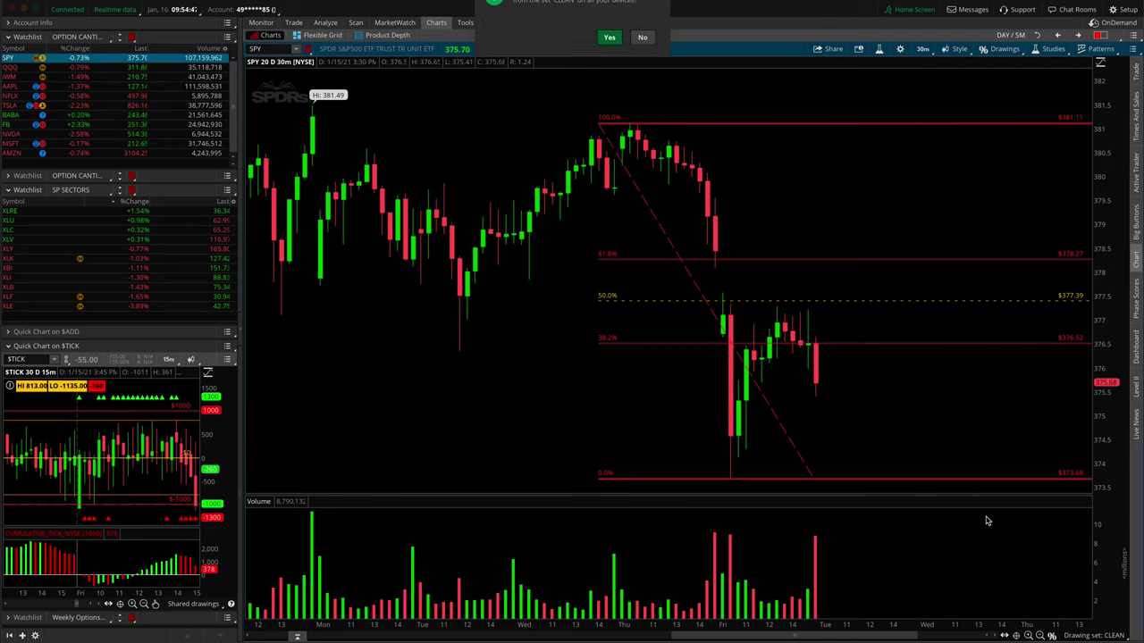
left_click(609, 47)
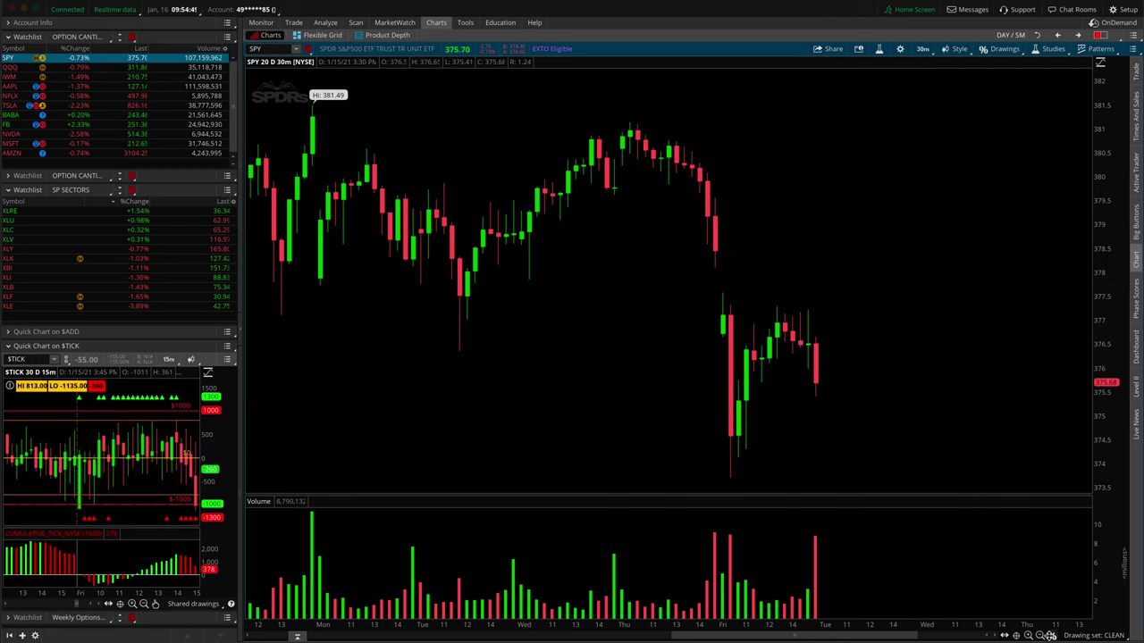
Draw Fibonacci extensions from about 376.34 on January 12 to the January 14 high at about 381.13 and back to about 378.06
mouse_move(1055, 630)
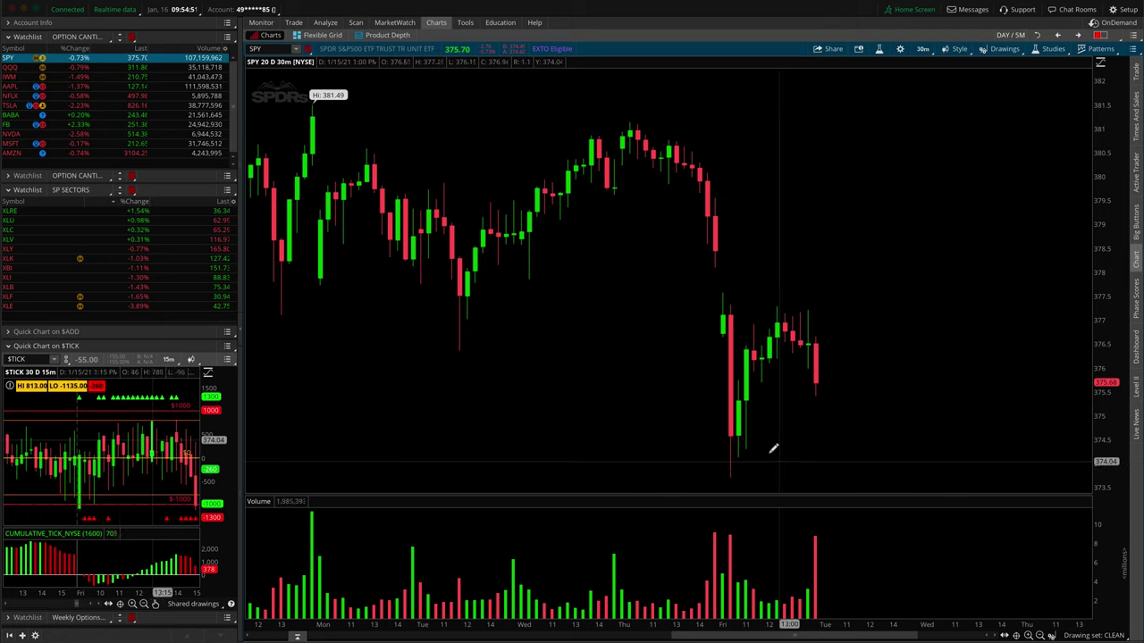
left_click(458, 350)
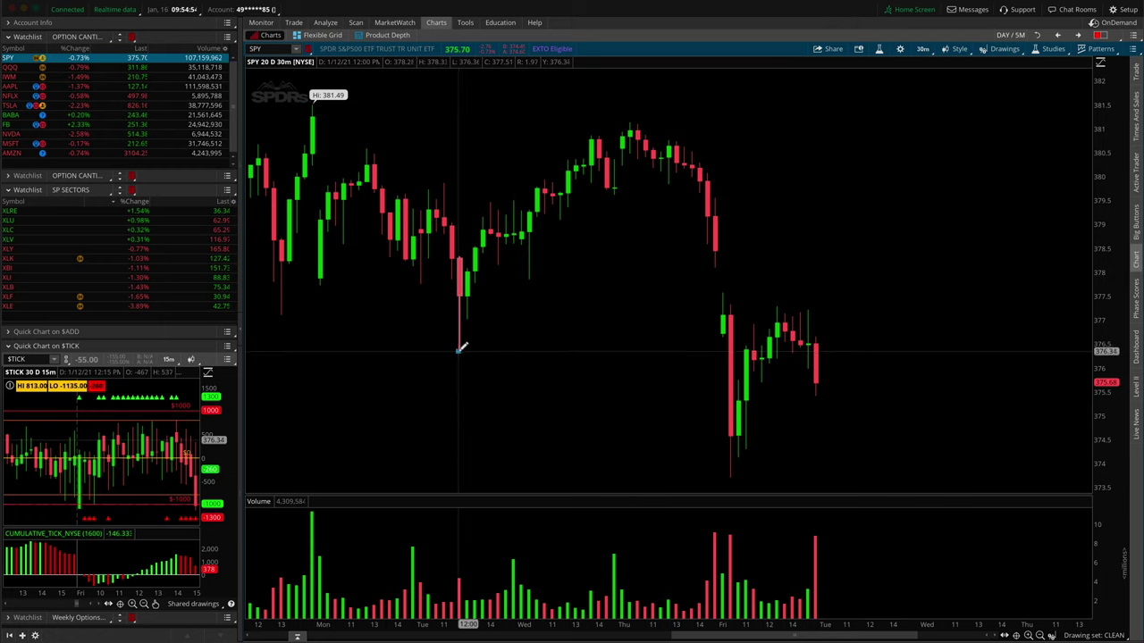
left_click(630, 120)
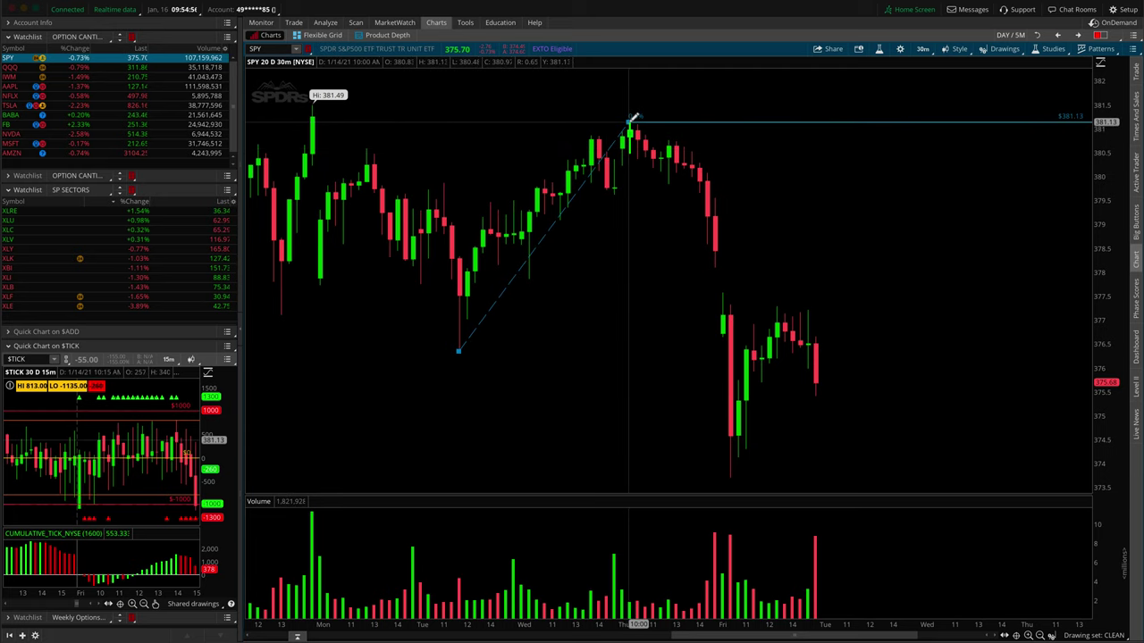
left_click(719, 265)
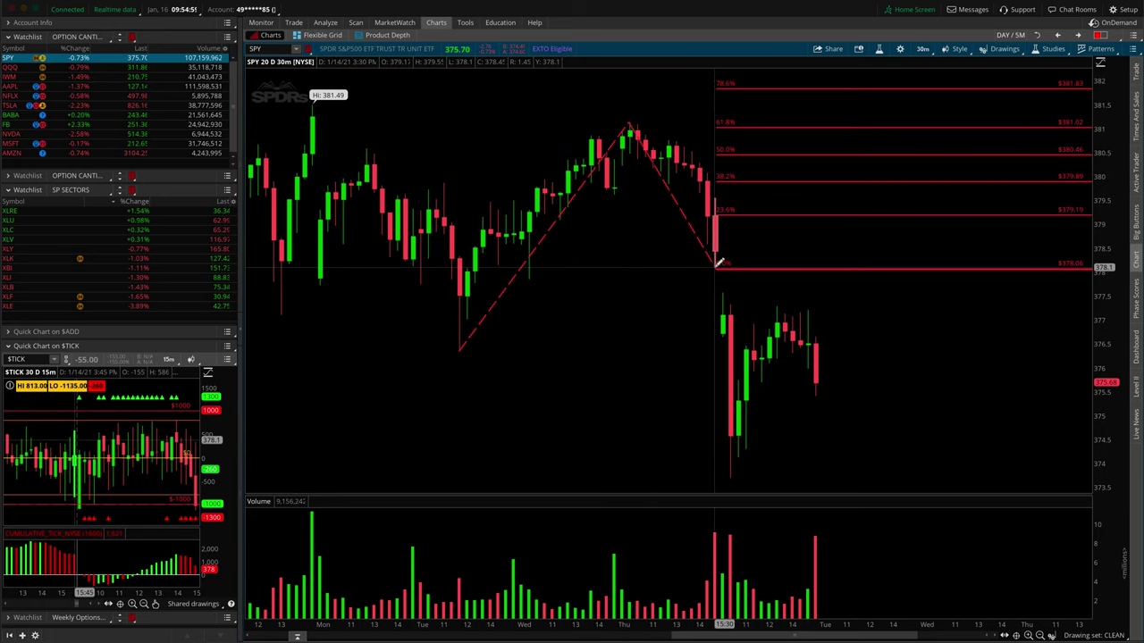
Draw a second Fibonacci extension from Friday's opening candle down to near the day's low and up to about 375.49 at the last candle
left_click_drag(1105, 241, 1105, 273)
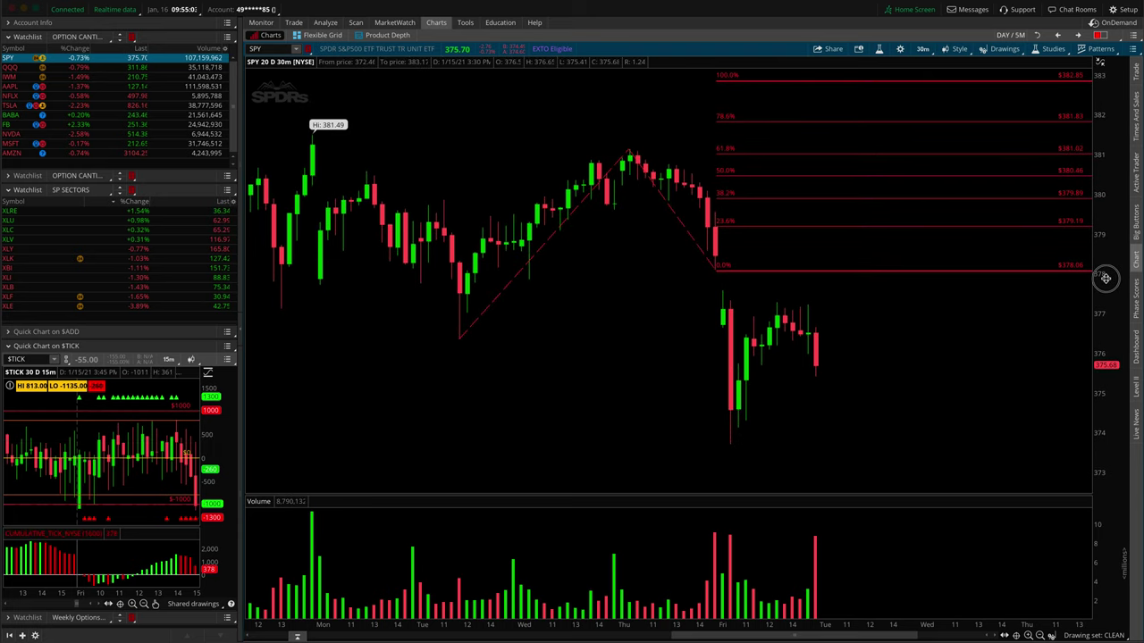
left_click(720, 304)
left_click(735, 438)
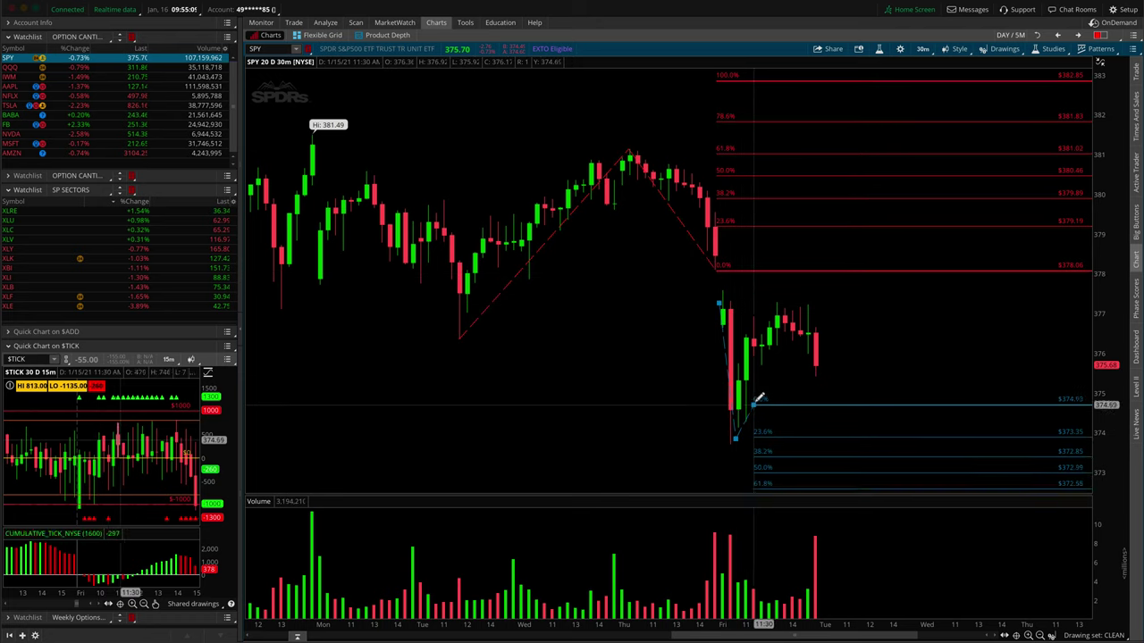
left_click(826, 366)
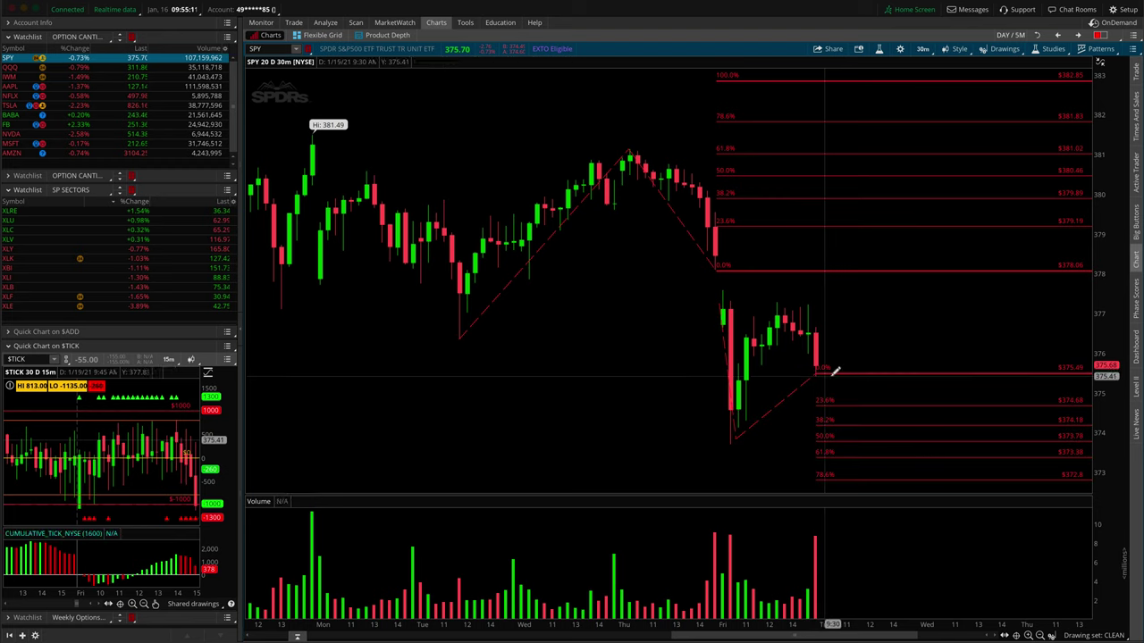
Review the properties of the upper Fibonacci extension, including its points, curves and line styles, and close them without changes
left_click_drag(1103, 323, 1103, 330)
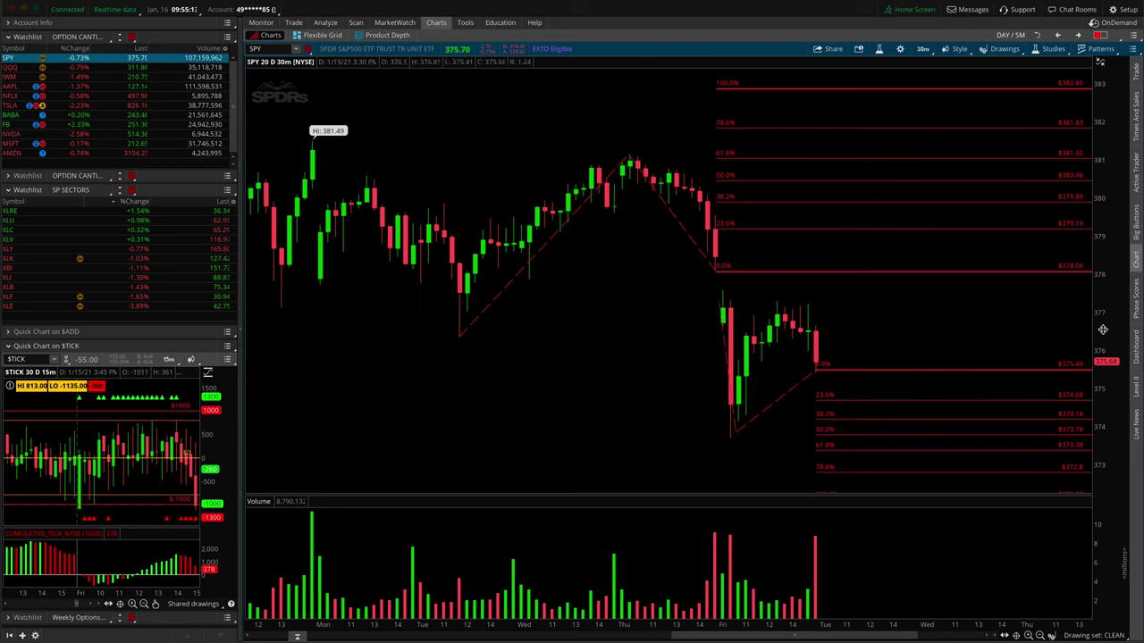
right_click(898, 270)
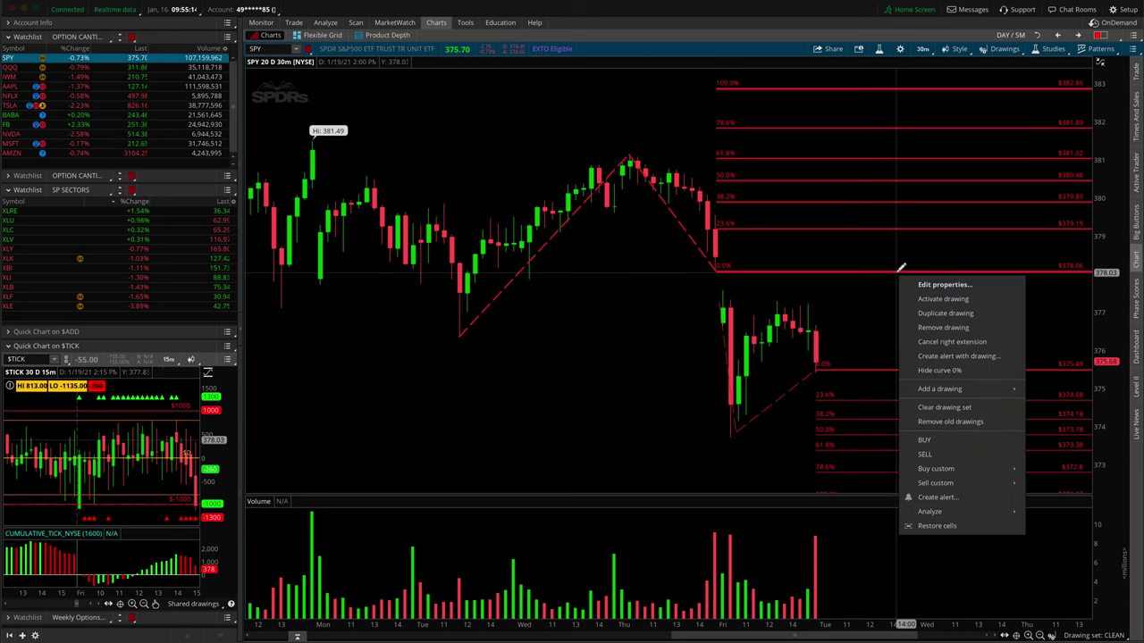
left_click(967, 285)
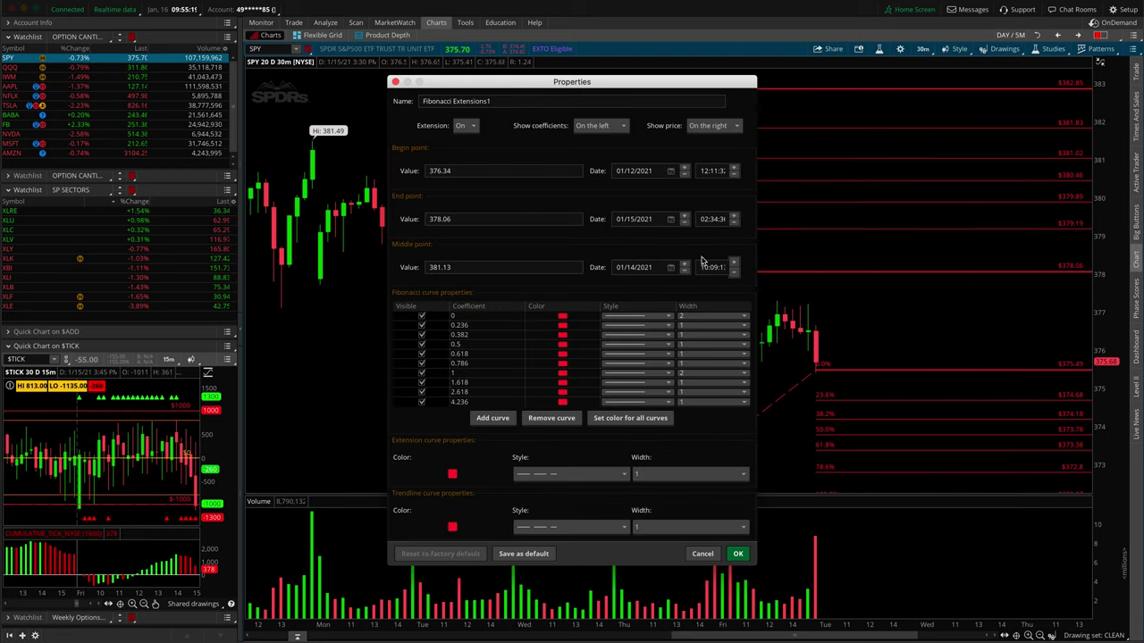
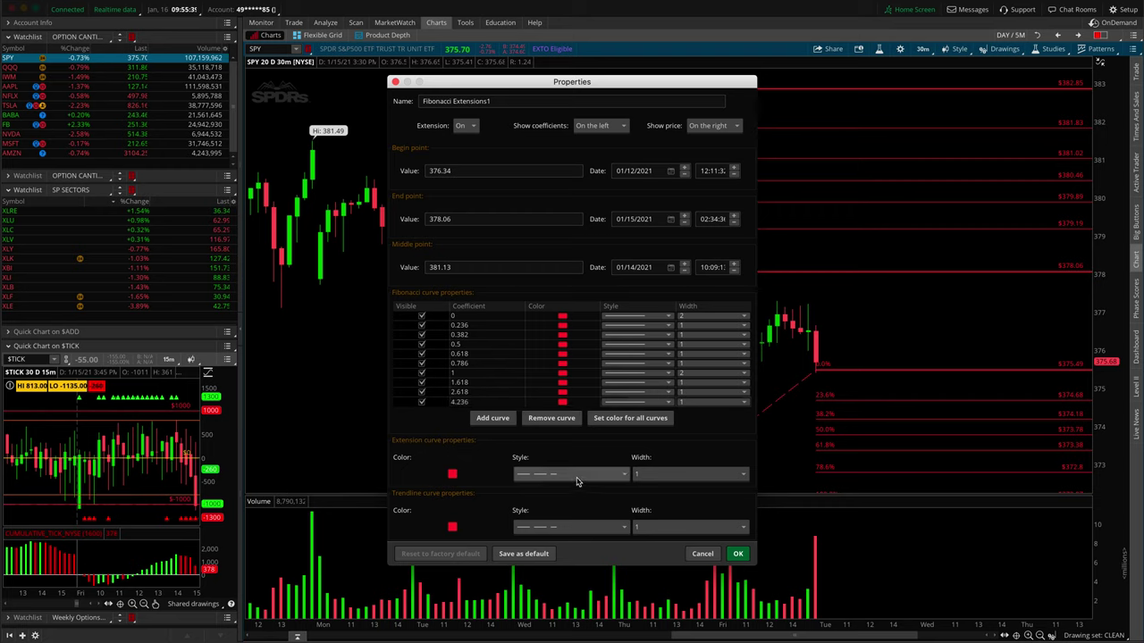
left_click(702, 555)
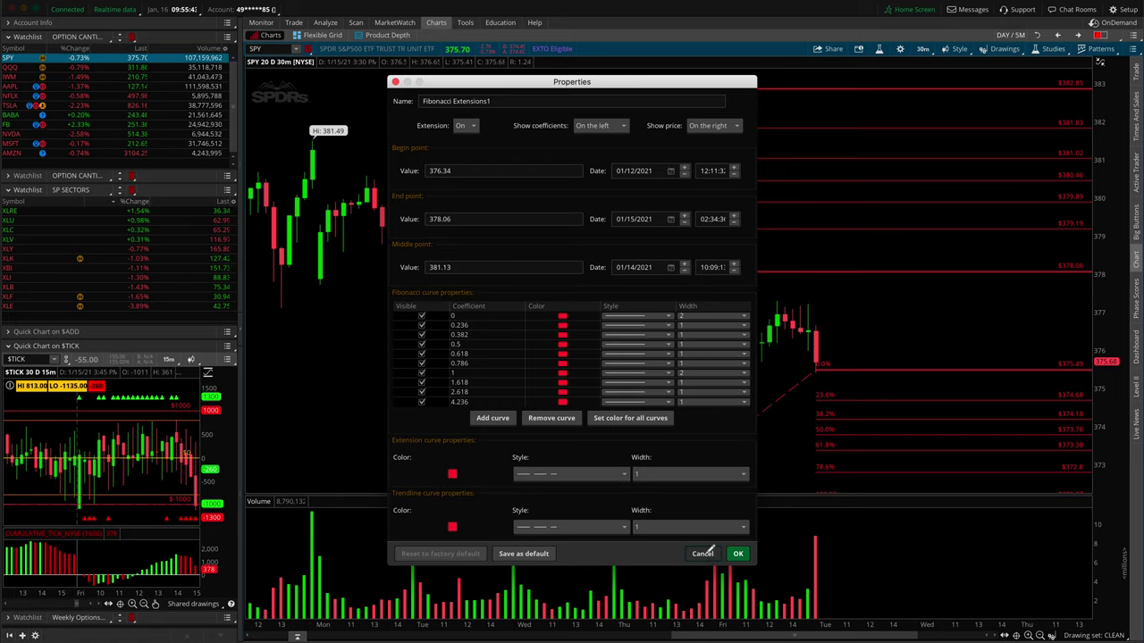
Remove both Fibonacci extensions by clearing the CLEAN drawing set
right_click(881, 306)
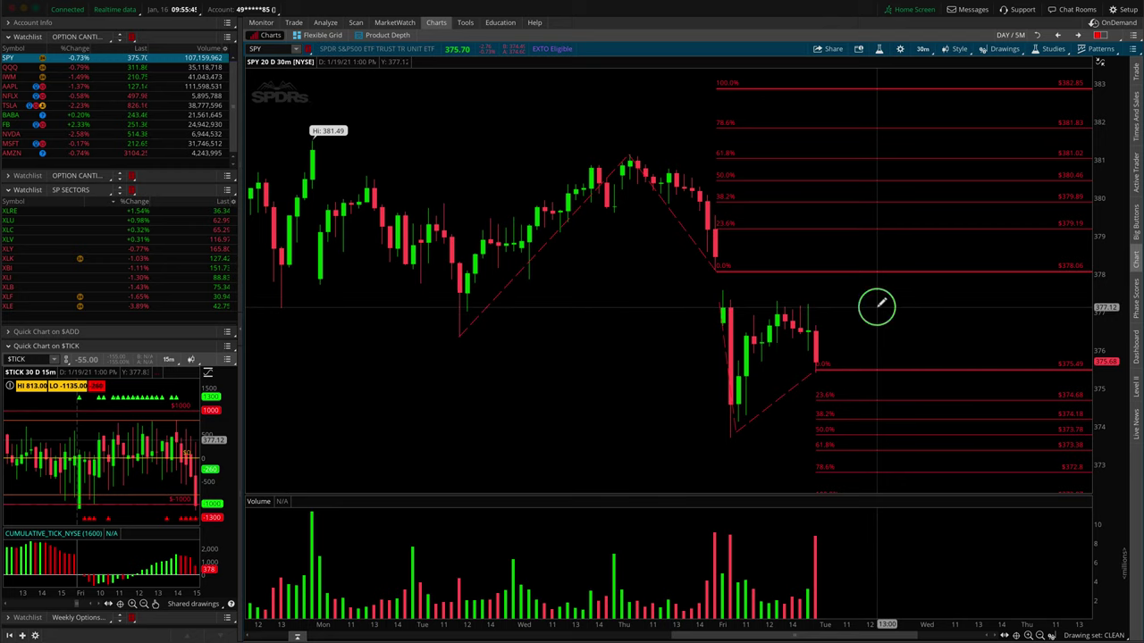
left_click(950, 419)
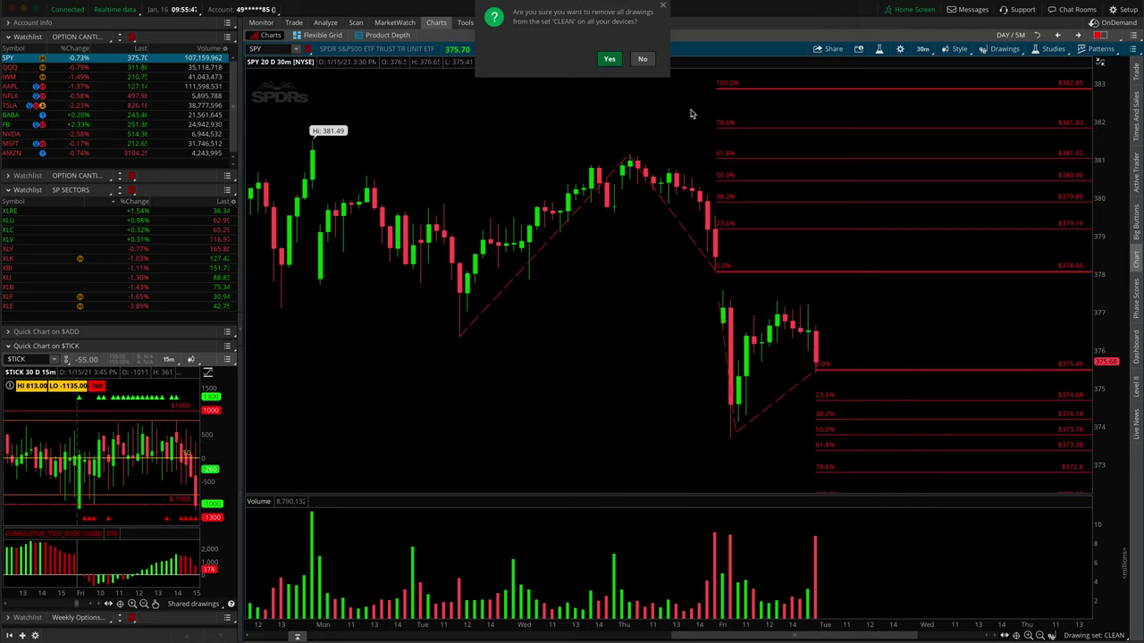
left_click(609, 59)
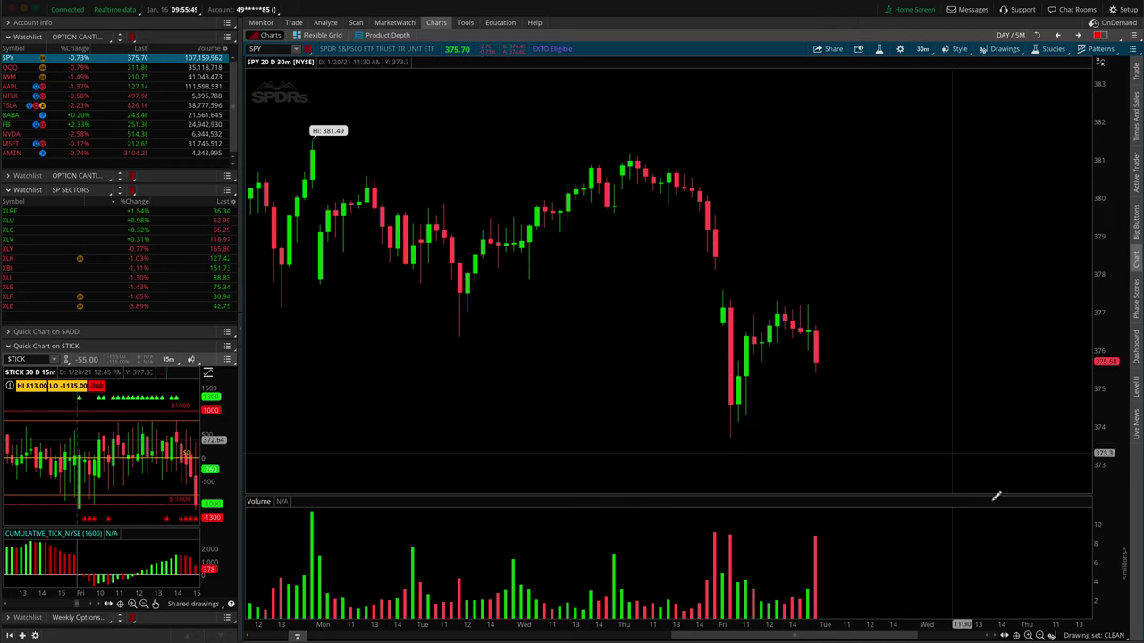
Draw a Fibonacci Time Series horizontally at about 375.17, from the end of January 12 to just past the last candle
mouse_move(1053, 635)
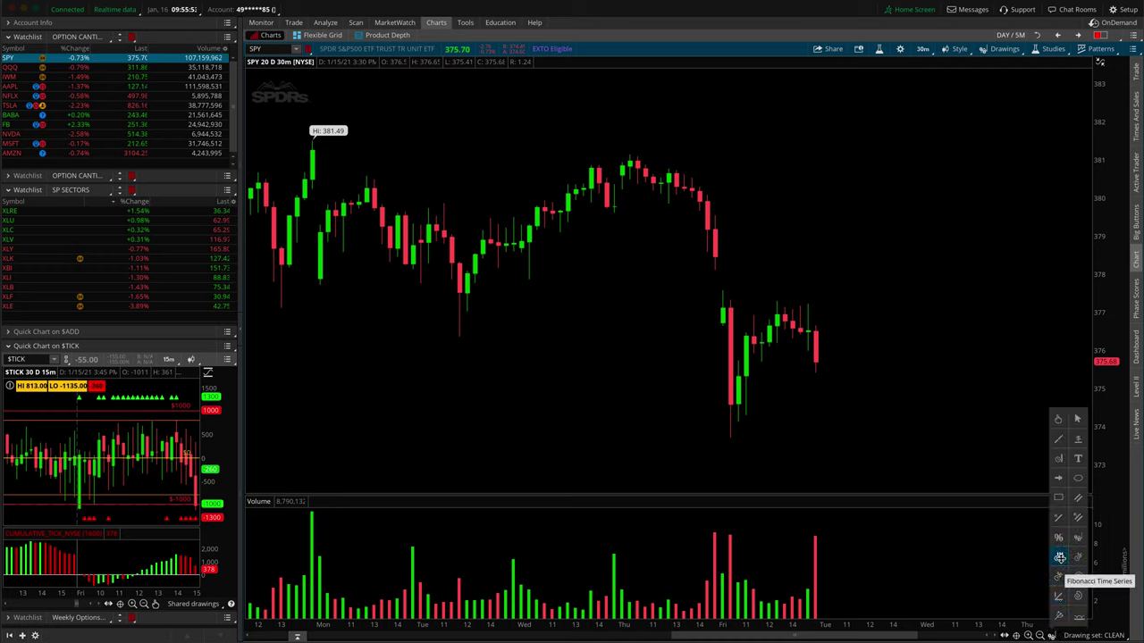
left_click(1059, 558)
left_click(514, 381)
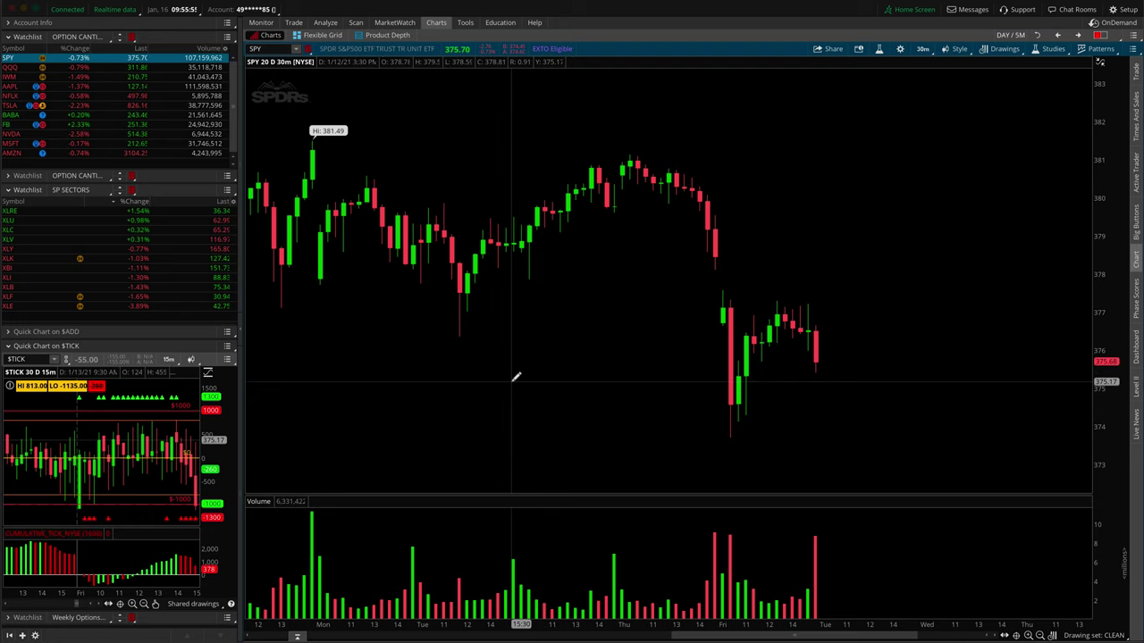
left_click(862, 382)
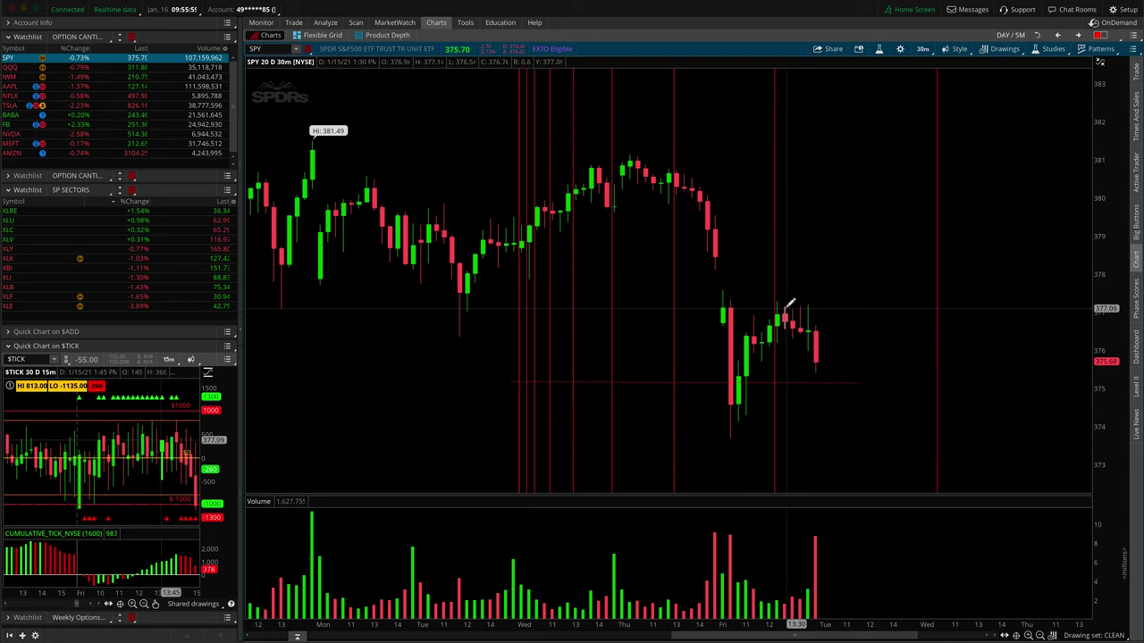
Remove the Fibonacci Time Series by clearing all drawings from the CLEAN drawing set
left_click(776, 252)
right_click(780, 256)
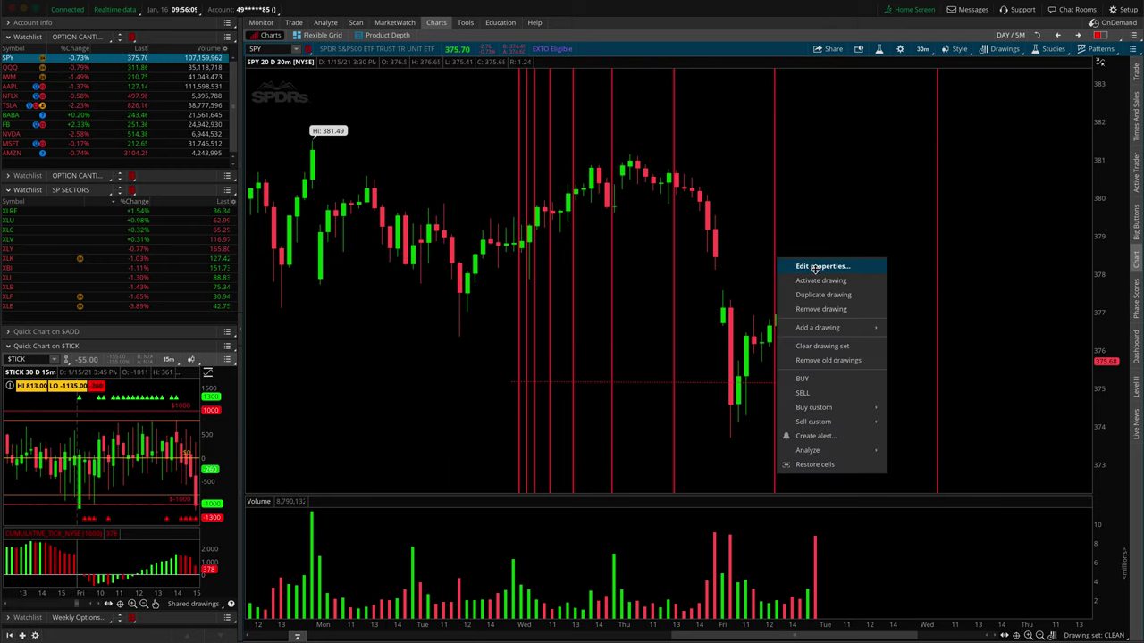
left_click(843, 347)
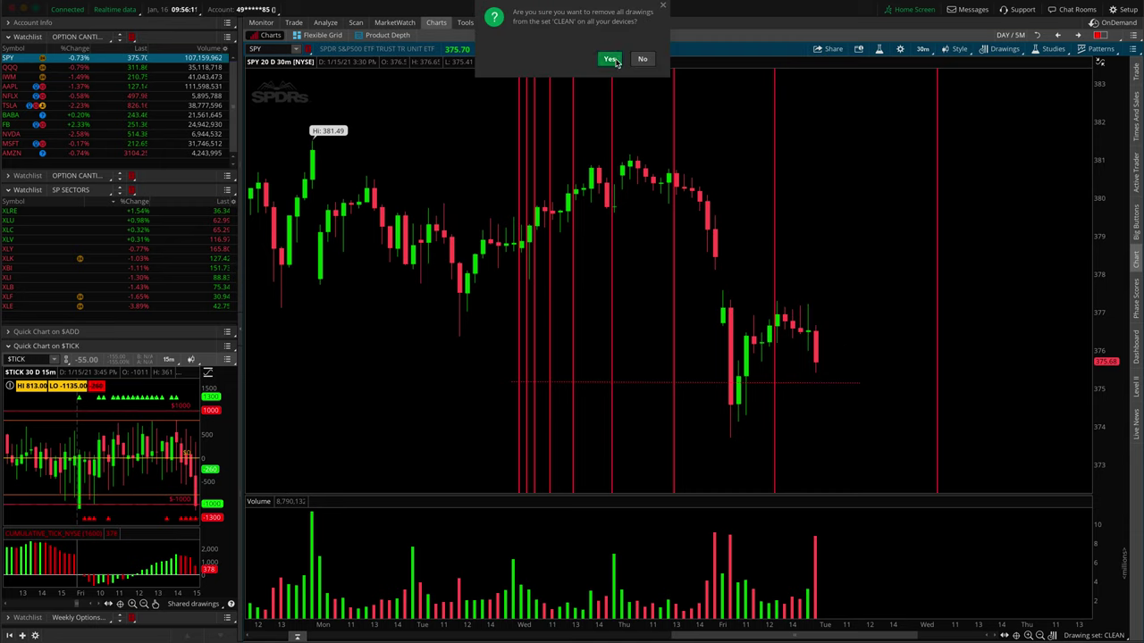
left_click(611, 59)
Draw Fibonacci Time Ratios from 375.44 on January 13 at 3:23 PM to 376.08 on January 19 at 10:32 AM
left_click(1059, 614)
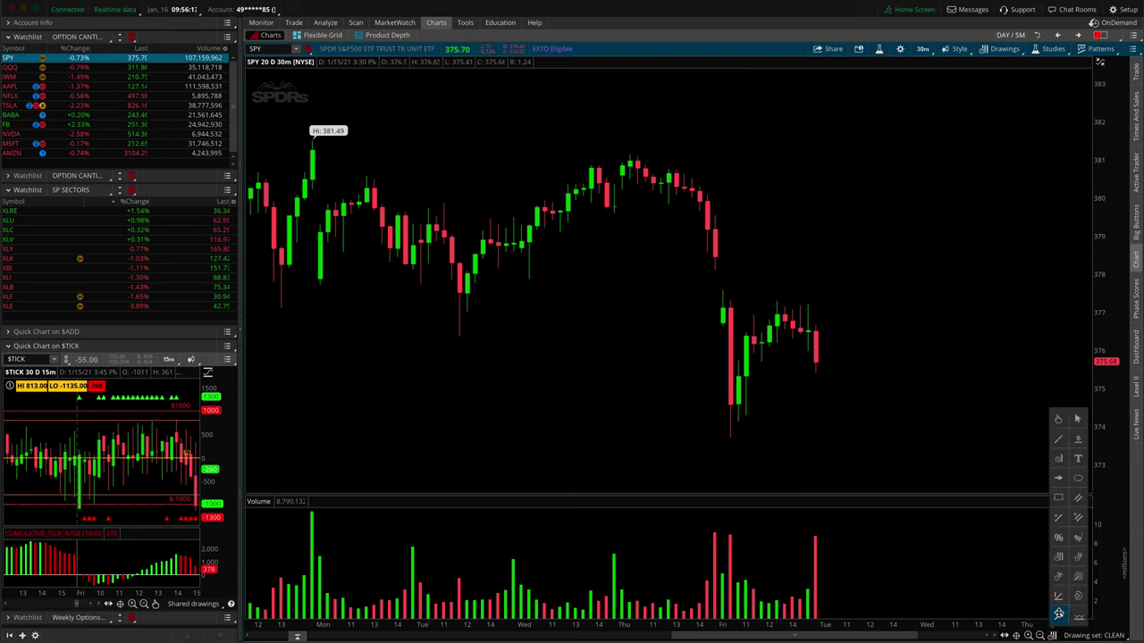
left_click(1077, 556)
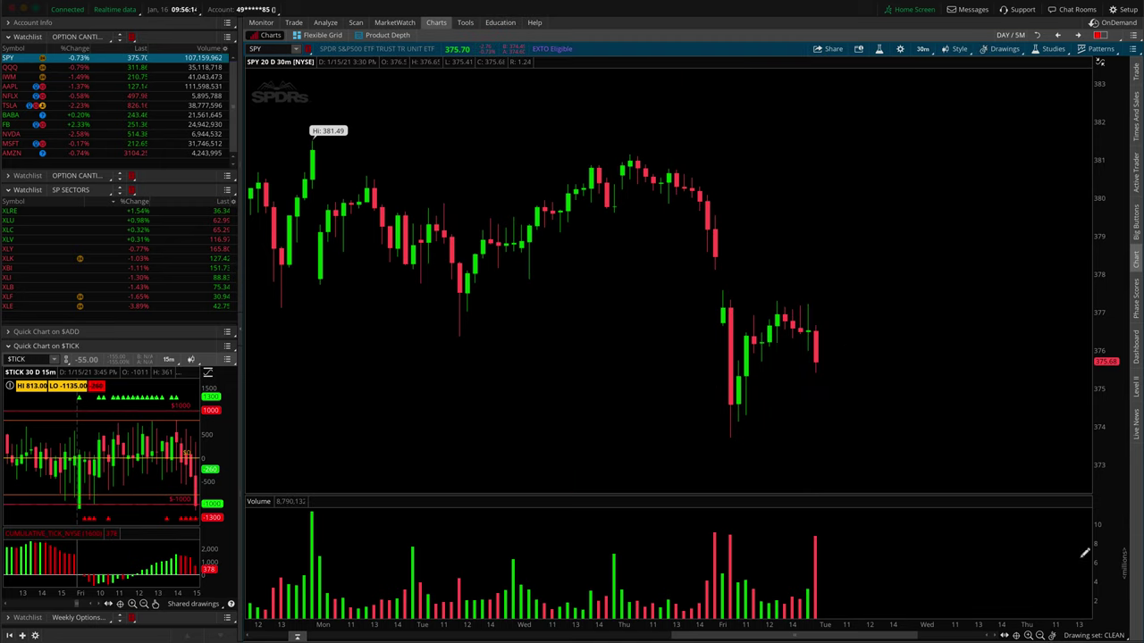
left_click(609, 370)
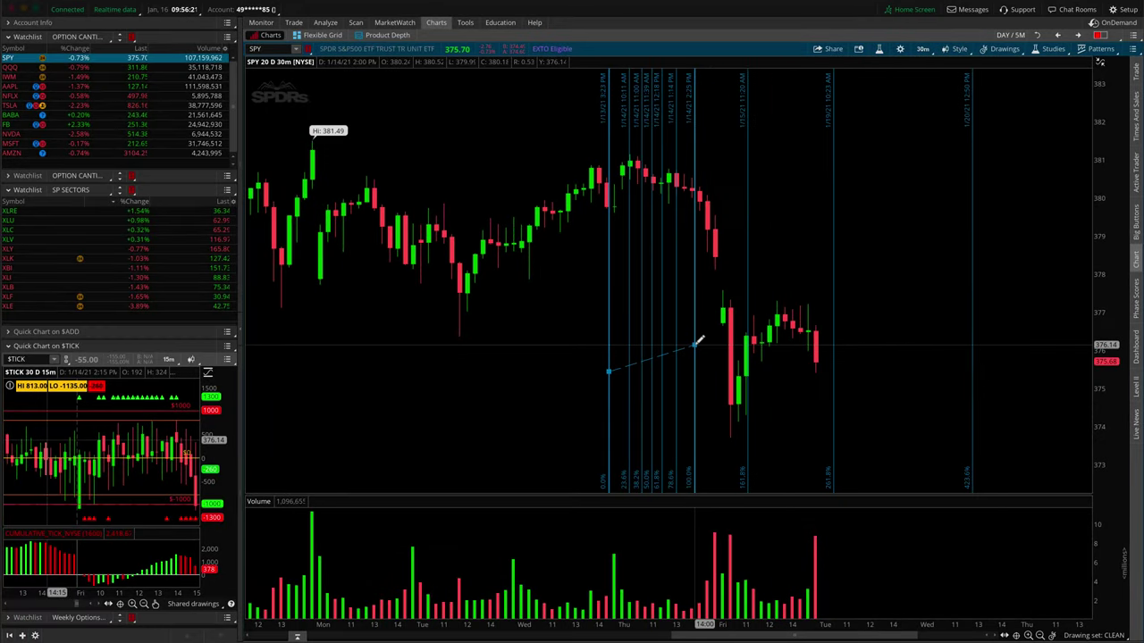
left_click(835, 347)
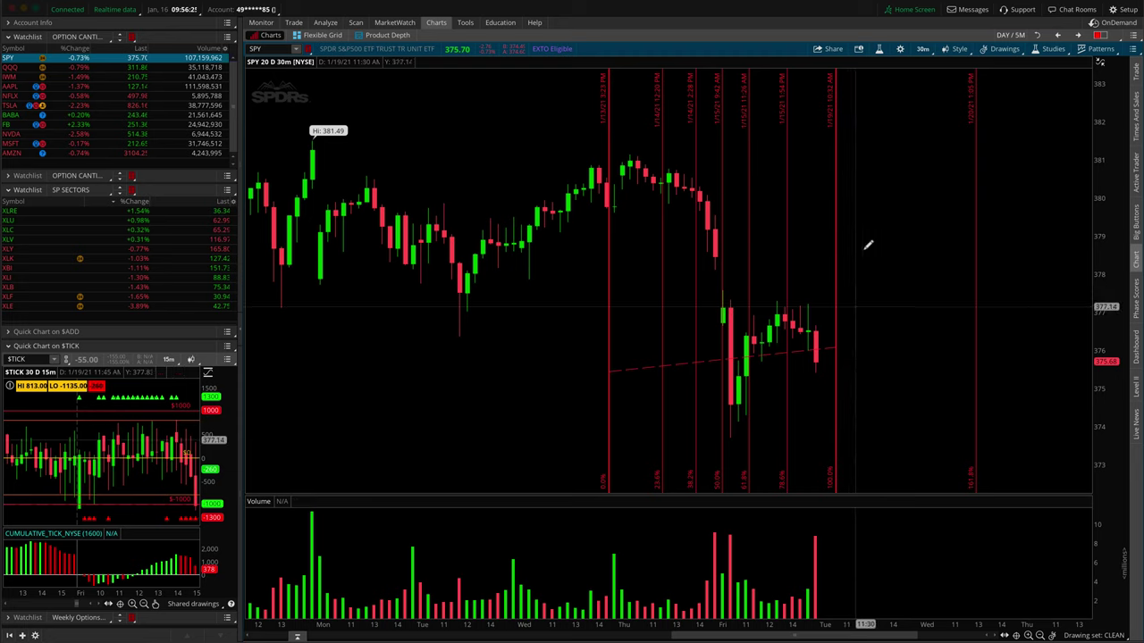
Review the Fibonacci Time Ratios properties, including the date display options, and close them without changes
right_click(839, 116)
left_click(862, 133)
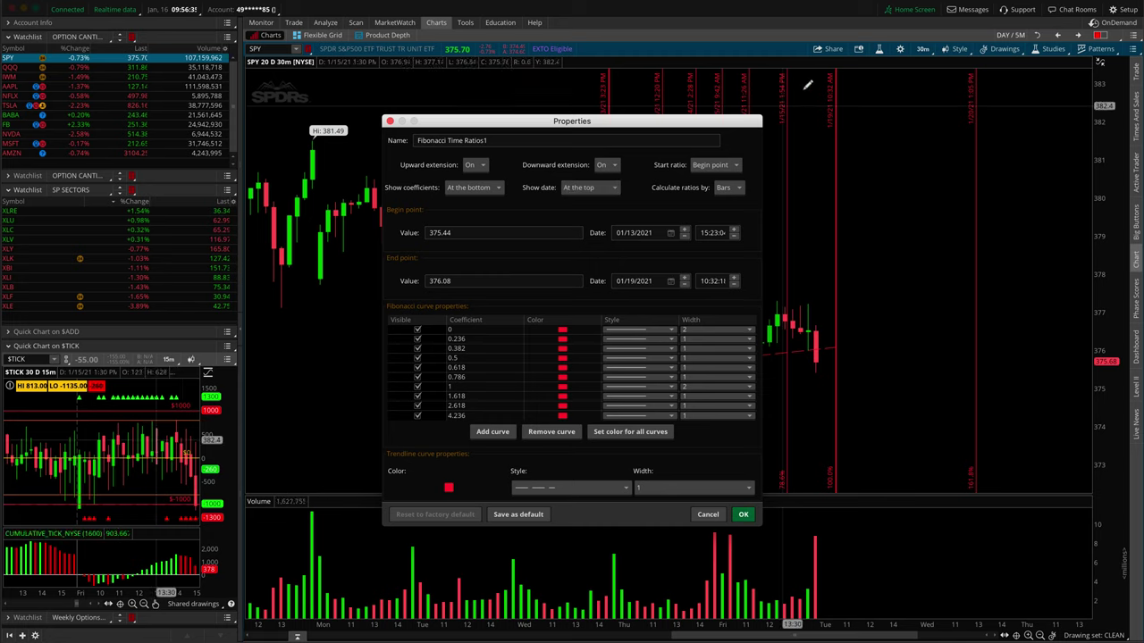
left_click(605, 190)
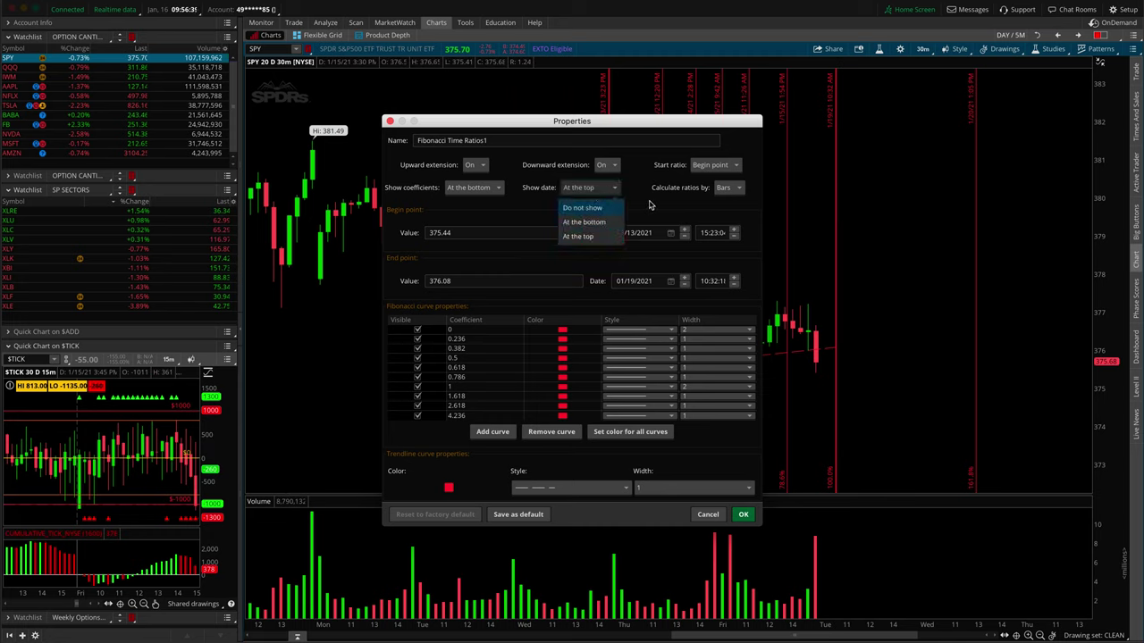
left_click(649, 206)
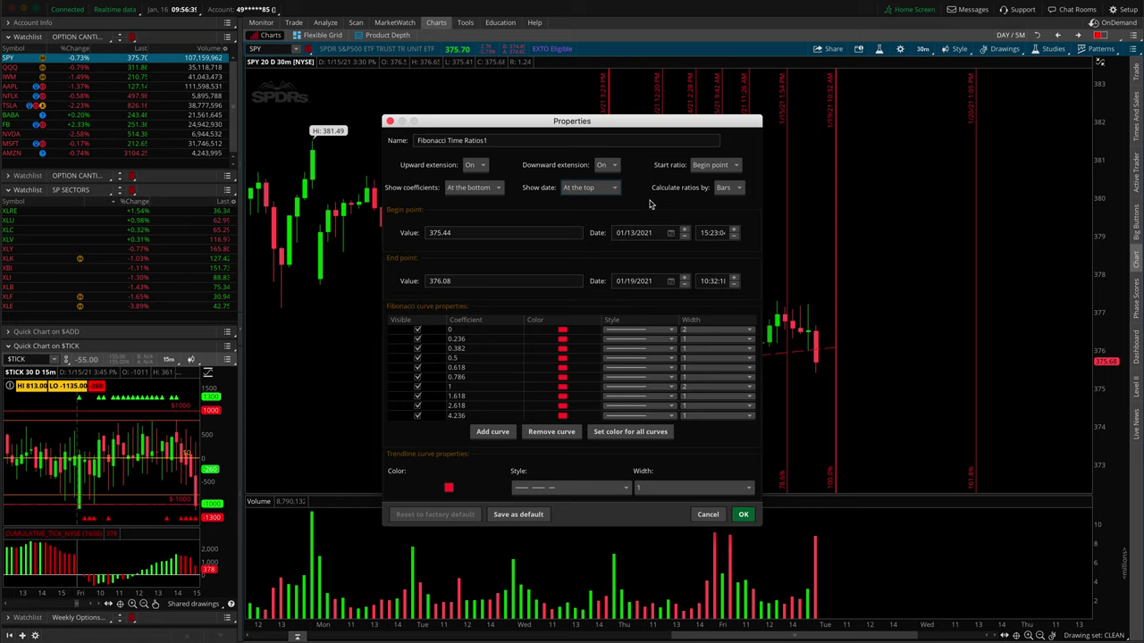
left_click(707, 515)
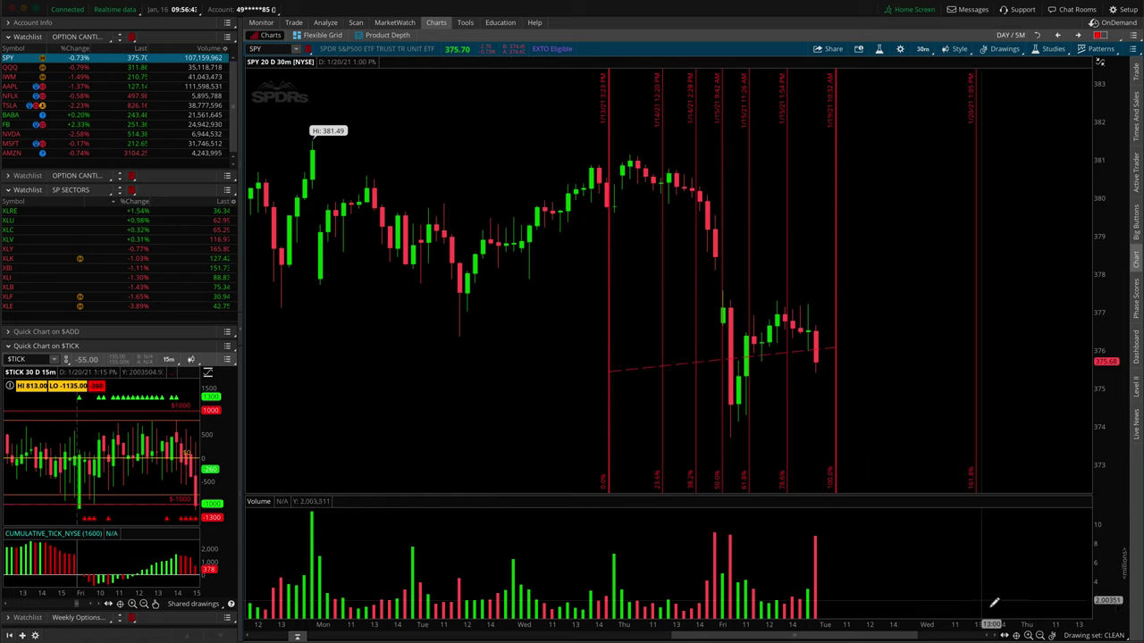
Draw Fibonacci Time Extensions from about 375.89 on January 12 up to about 379.29 that afternoon and down to about 378 on January 13
mouse_move(1051, 634)
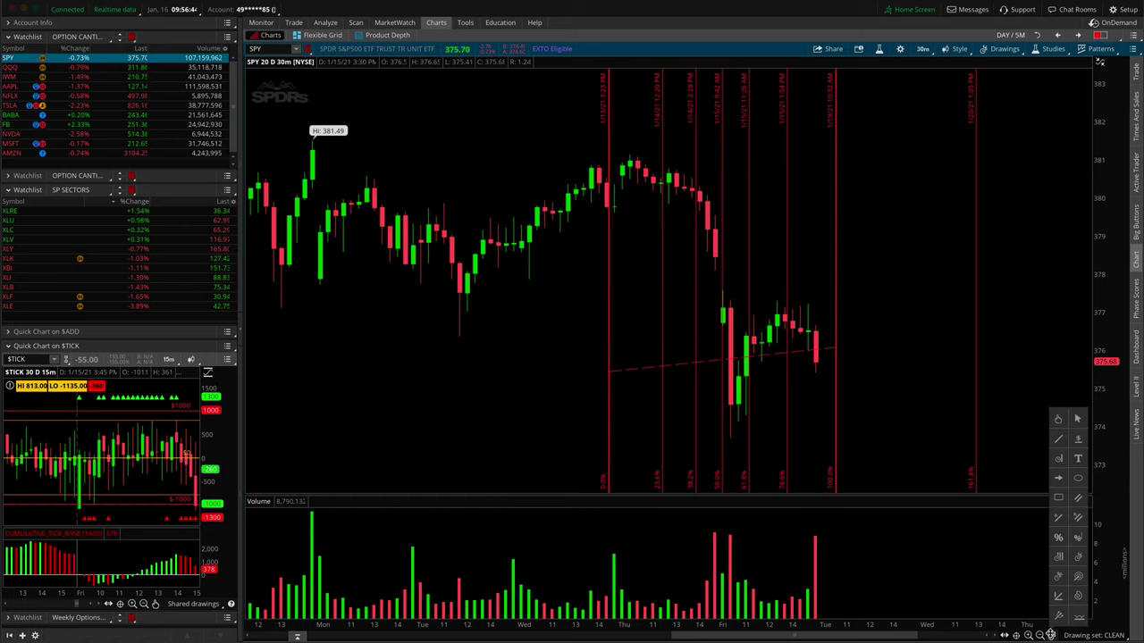
left_click(1060, 579)
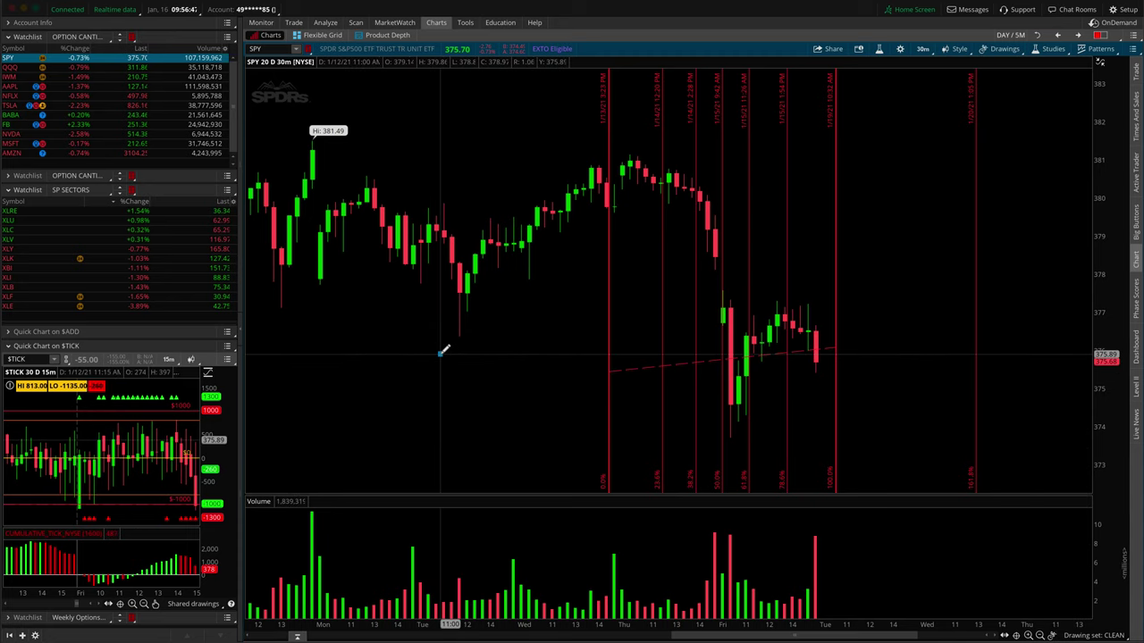
left_click(514, 220)
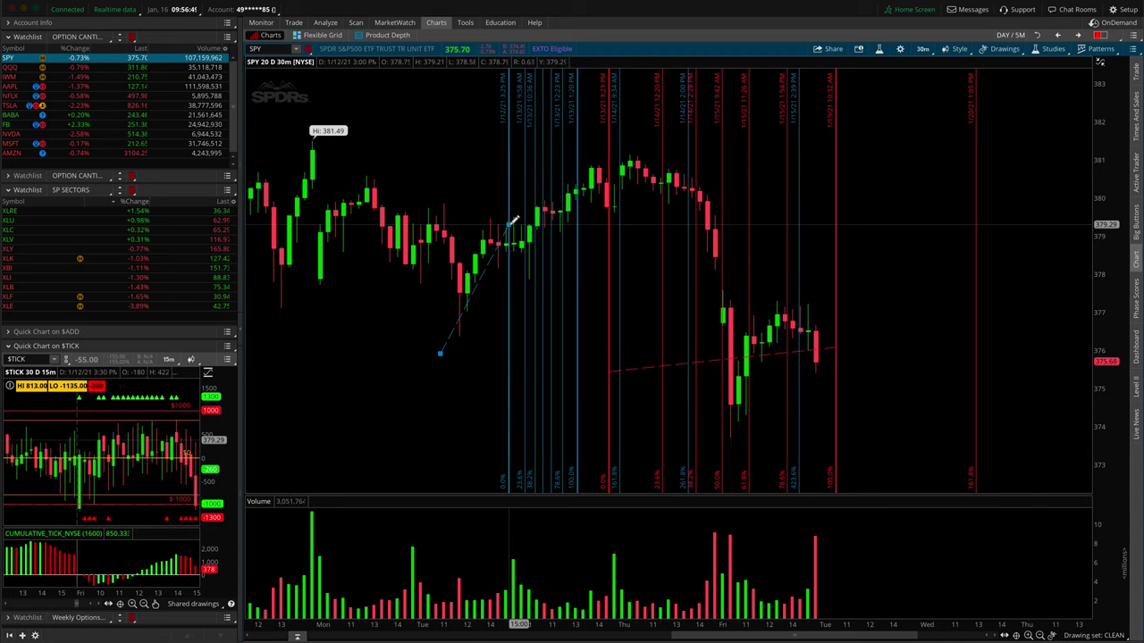
left_click(532, 276)
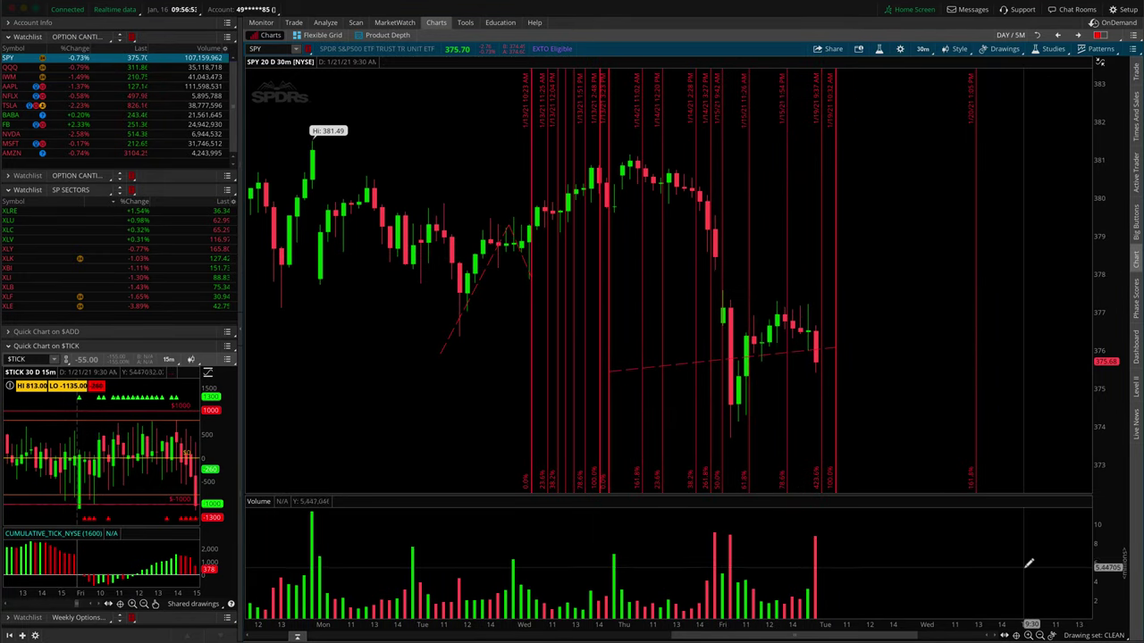
Undo both the Fibonacci Time Extensions and the Fibonacci Time Ratios drawings
key("ctrl+z")
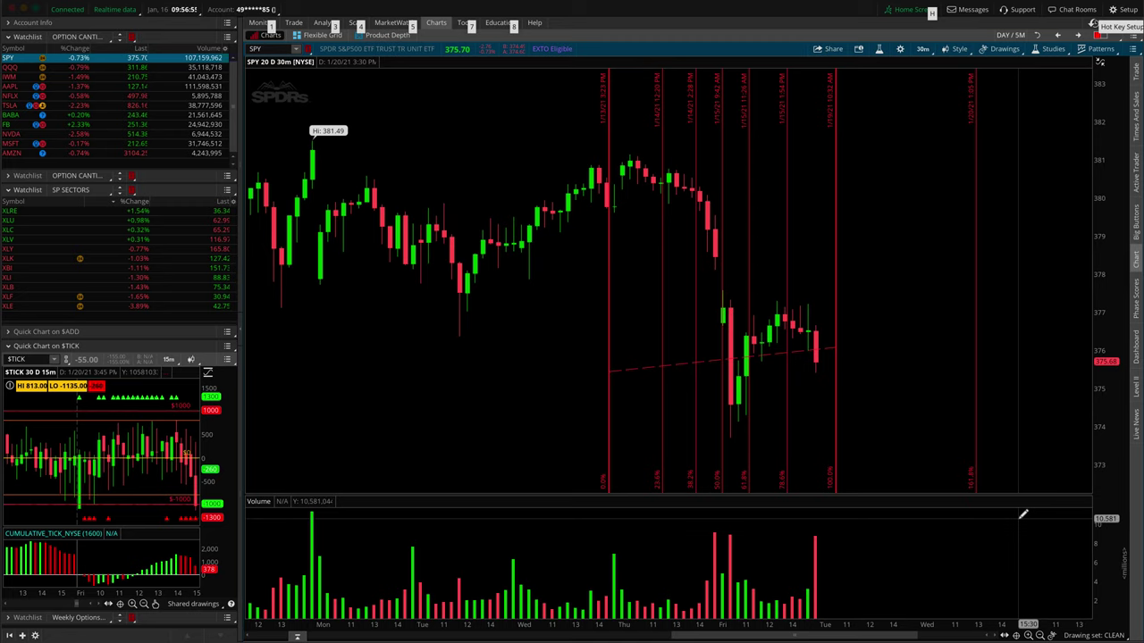
key("ctrl+z")
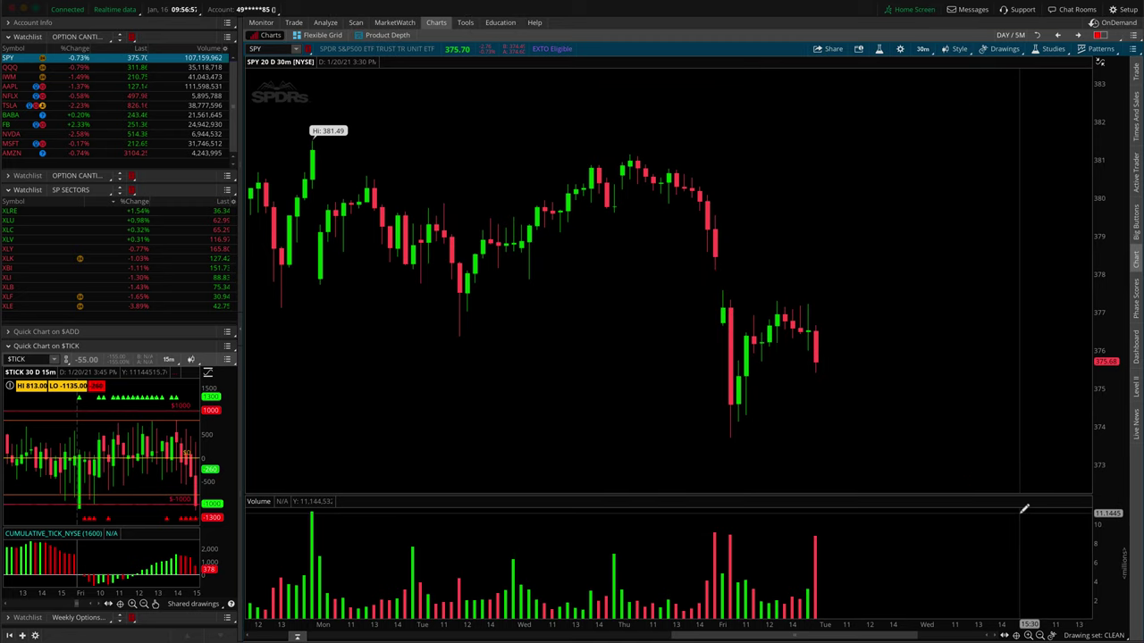
Draw Fibonacci Fans from the January 12 low at 376.34 to 381.21 on January 14 at 1:43 PM
left_click(1053, 635)
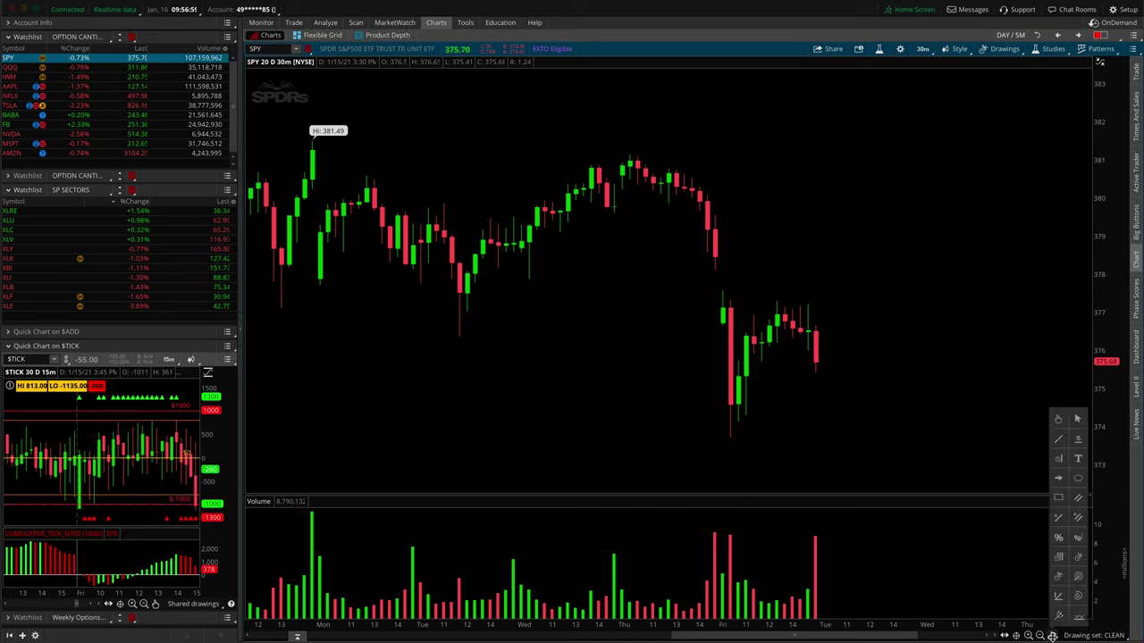
left_click(1060, 580)
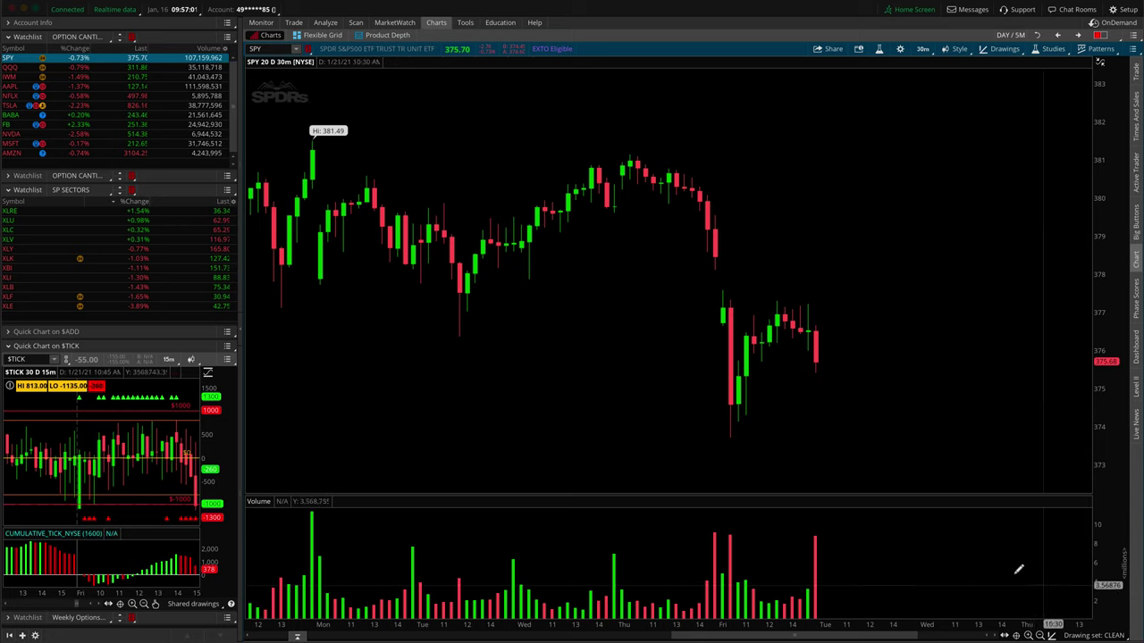
left_click(458, 336)
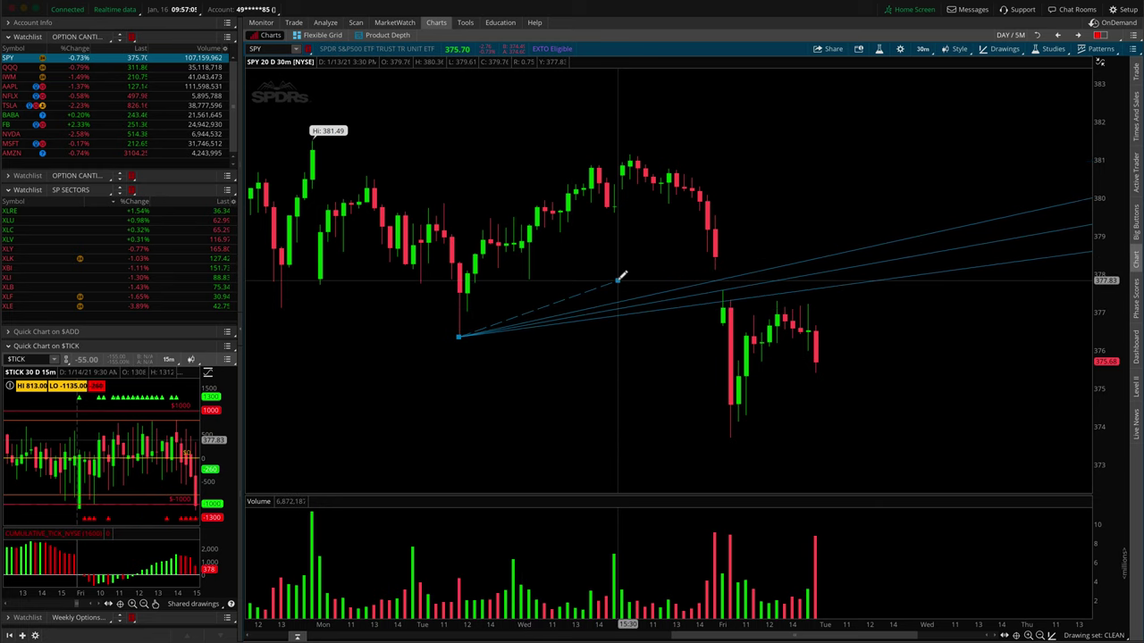
left_click(684, 153)
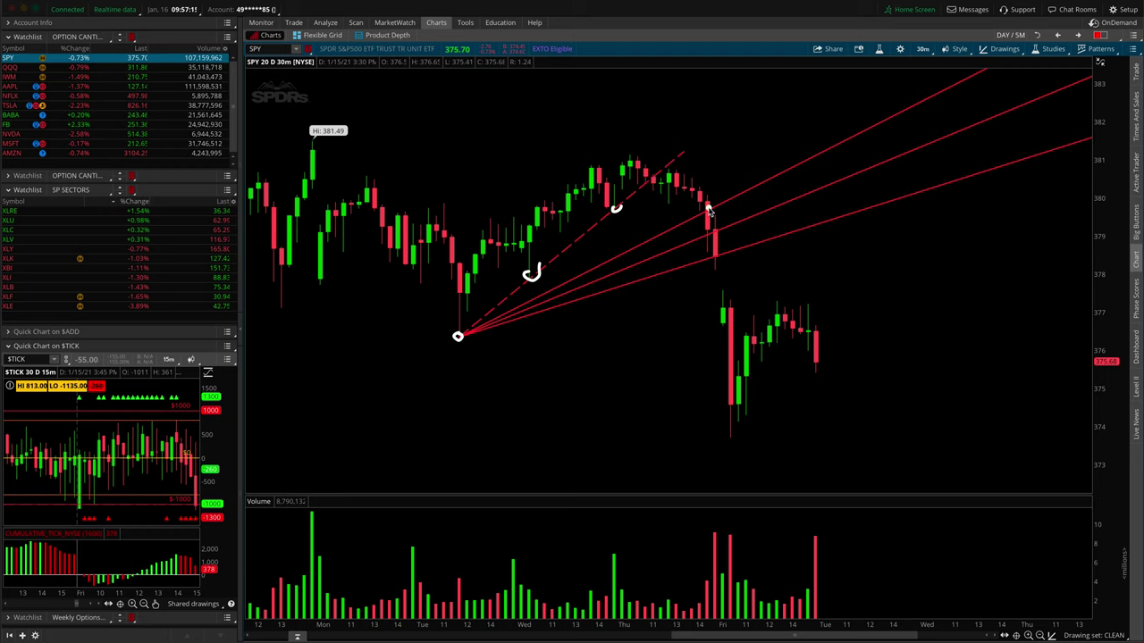
mouse_move(705, 210)
left_mouse_down()
mouse_move(683, 221)
mouse_move(699, 271)
left_mouse_up()
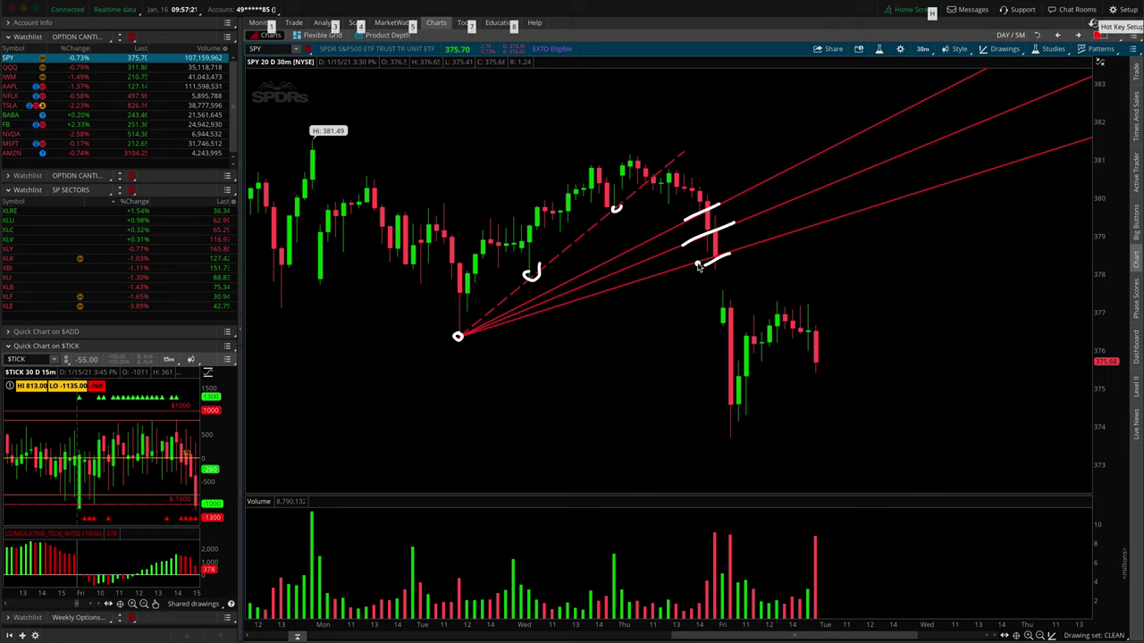
key("Escape")
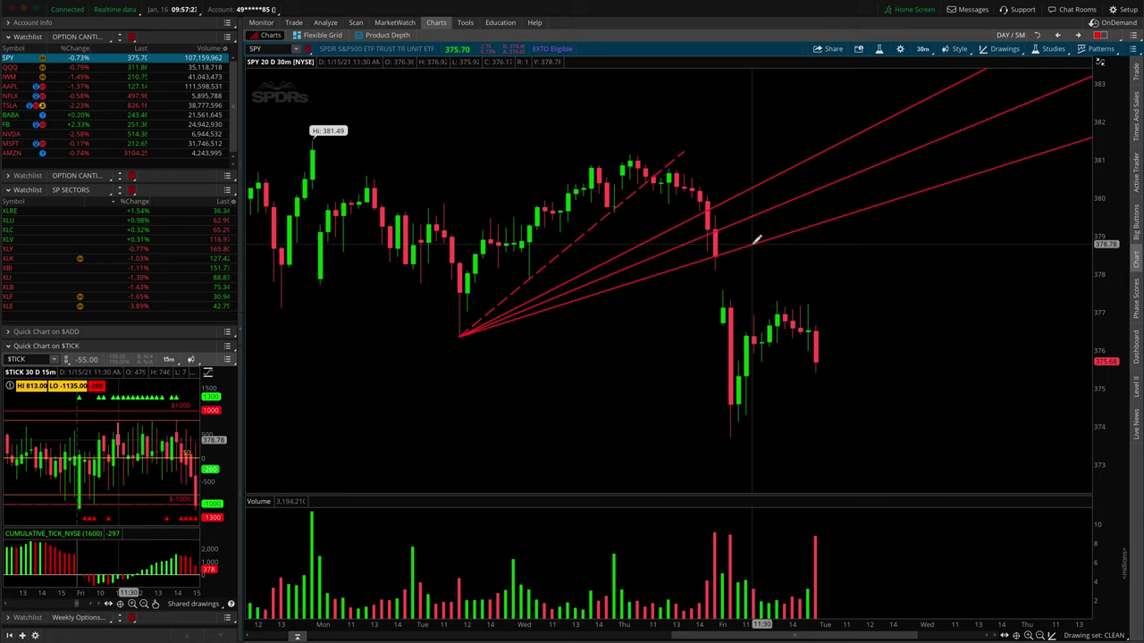
Remove the Fibonacci Fans drawing from the chart
mouse_move(756, 240)
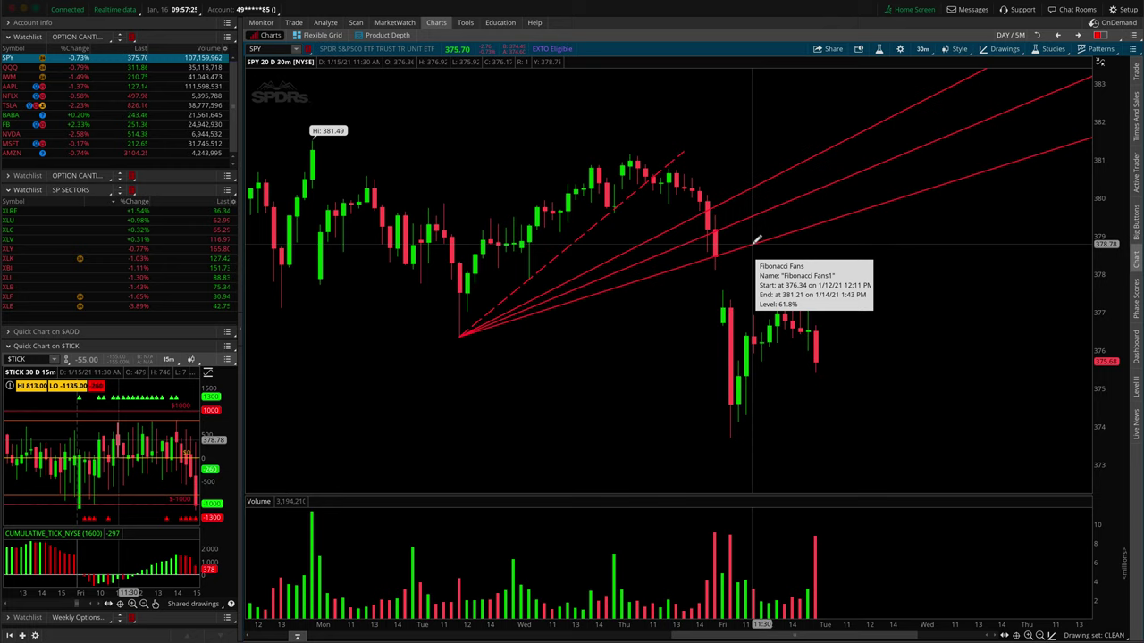
right_click(756, 239)
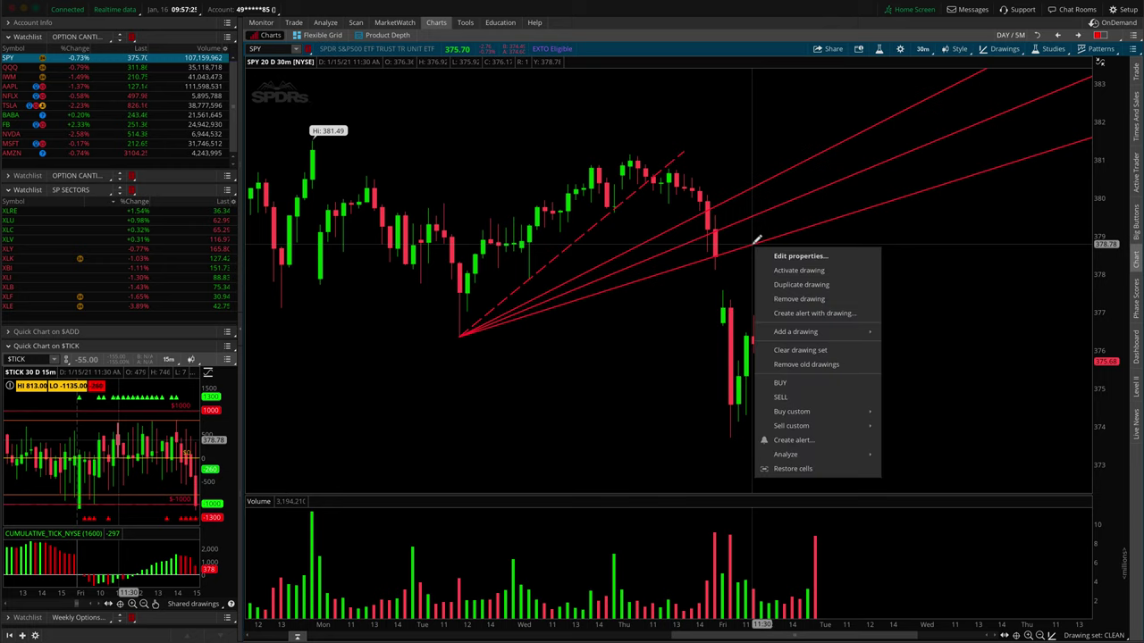
left_click(833, 300)
Draw a Fibonacci spiral centred at about 375.8 near the start of January 13 with its second point at about 376.5, and undo it
mouse_move(1056, 634)
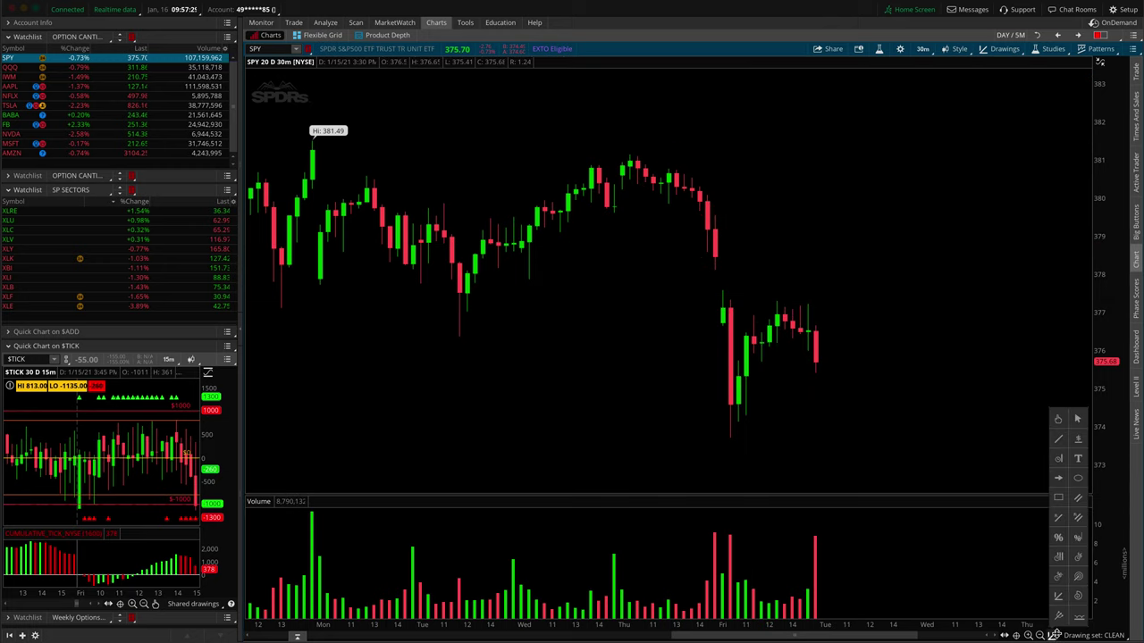
left_click(1078, 597)
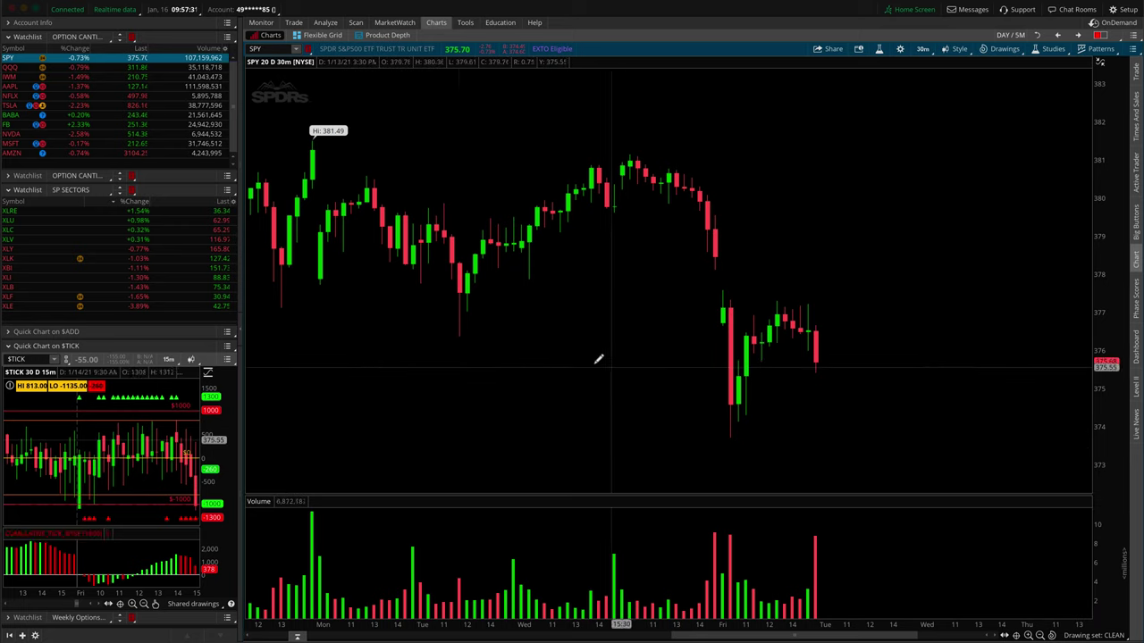
left_click(525, 358)
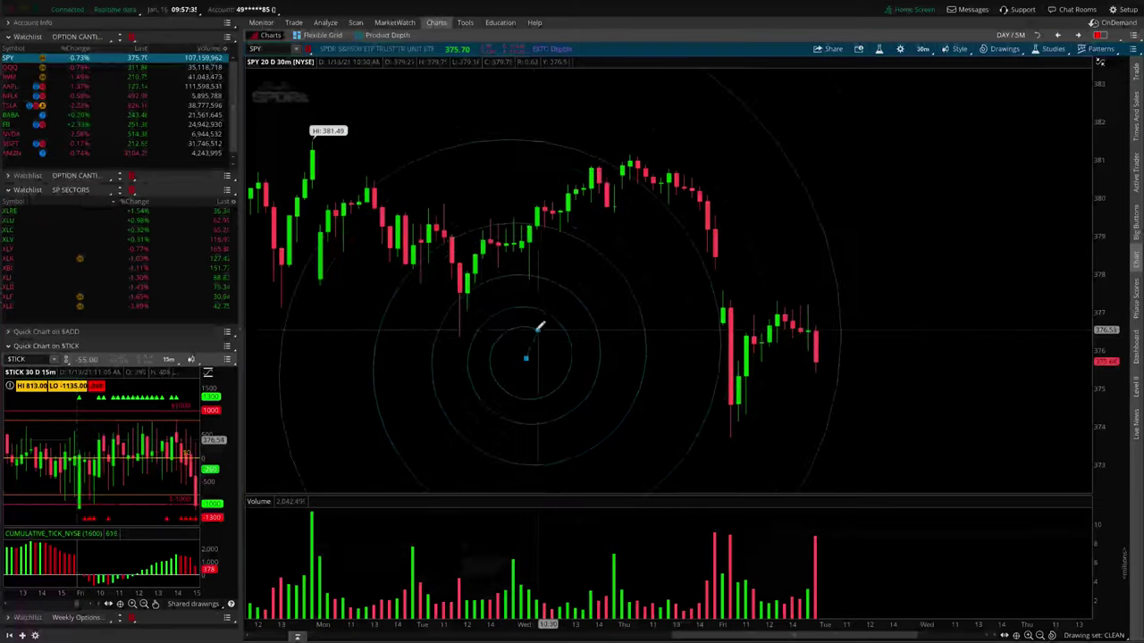
left_click(529, 333)
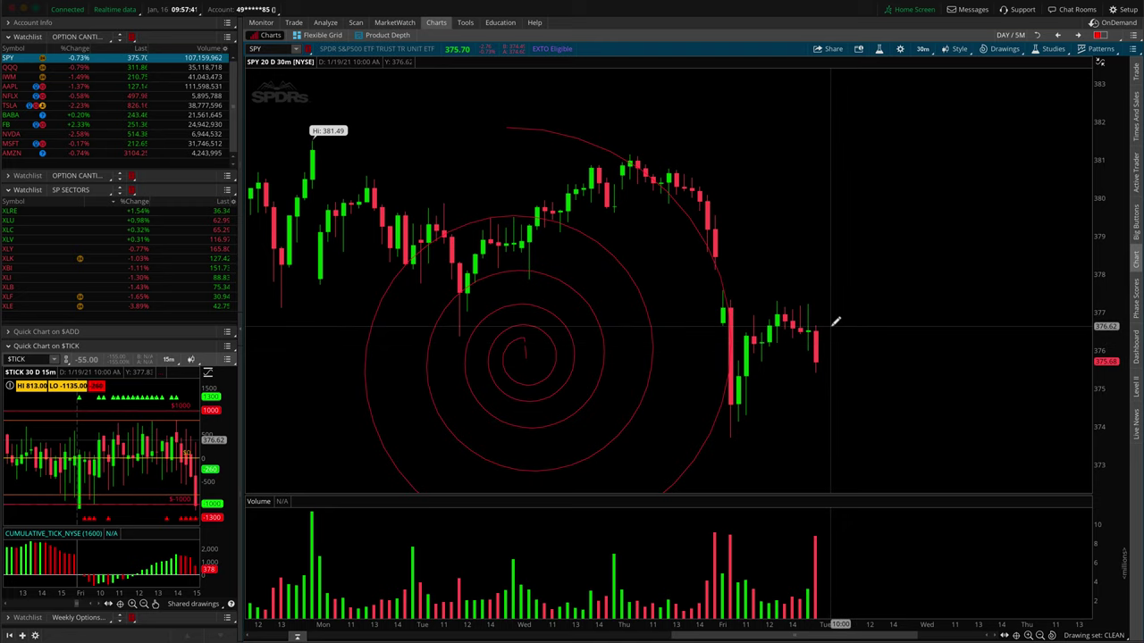
key("ctrl+z")
Draw a pitchfork from the January 12 low at about 376.34, through about 380 on January 14, to about 377.9 below that day's last candle
left_click(1055, 635)
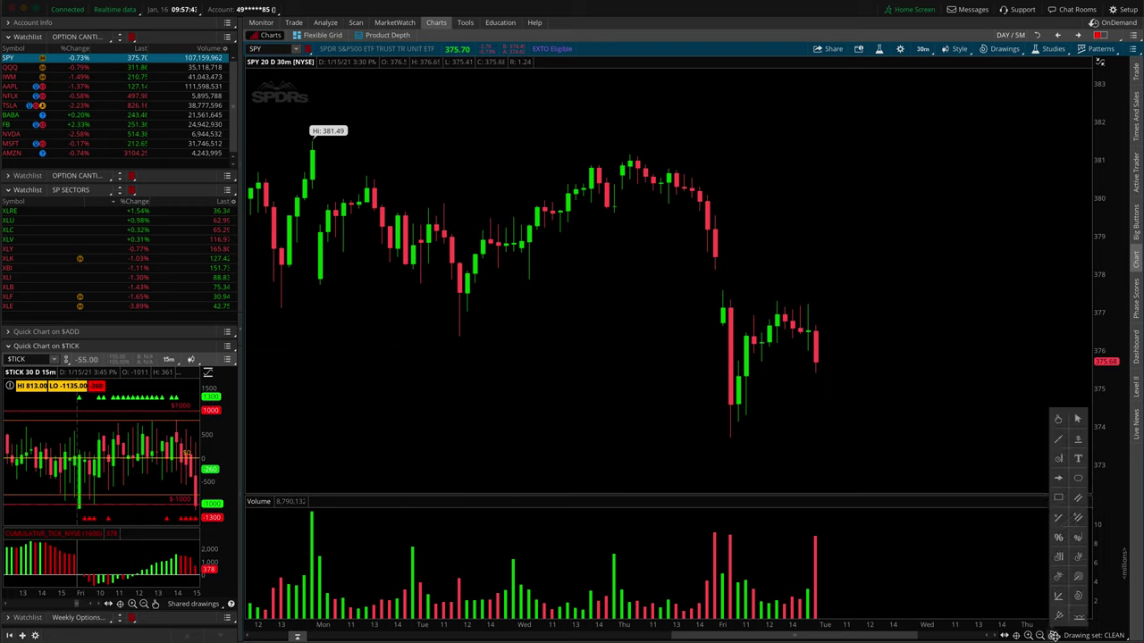
left_click(1061, 617)
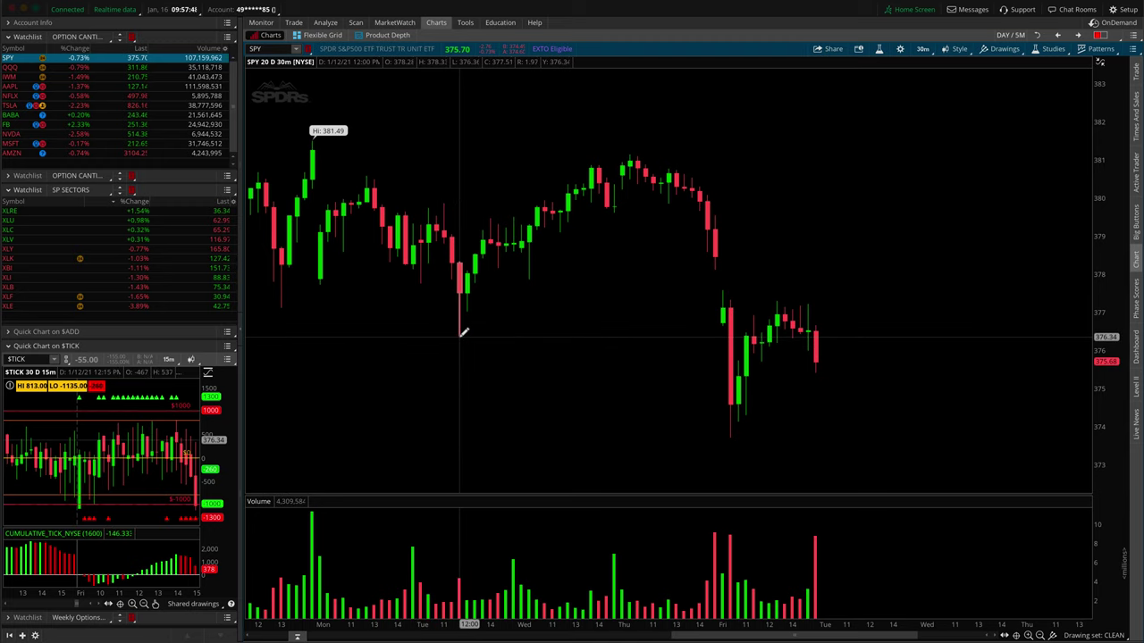
left_click(460, 334)
left_click(669, 188)
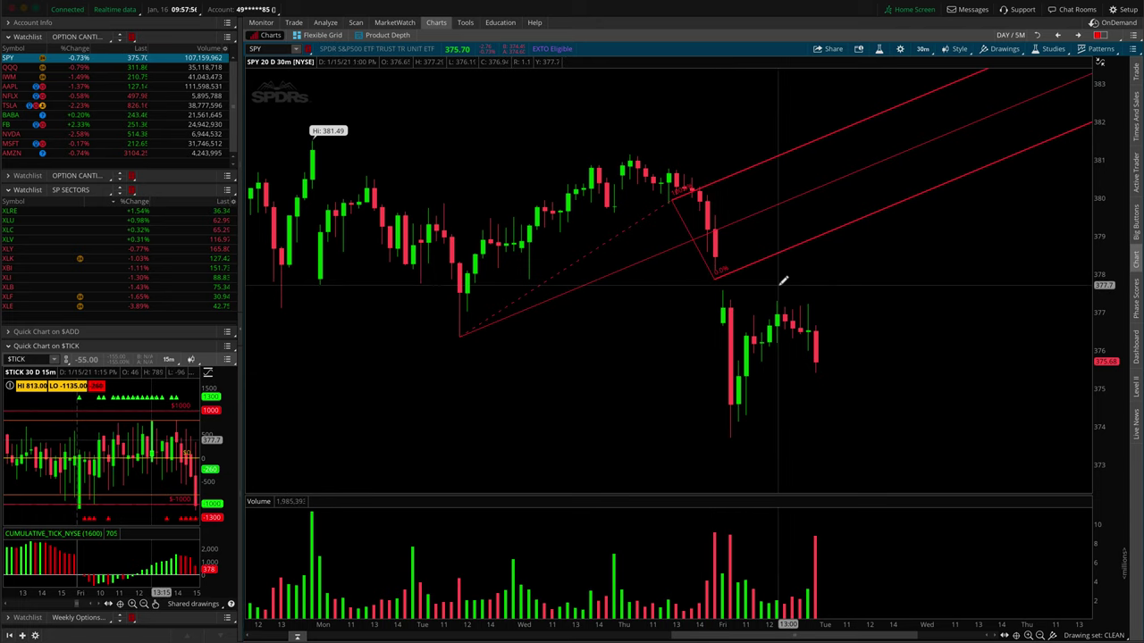
left_click(734, 270)
Remove the pitchfork drawing from the chart
mouse_move(734, 269)
left_mouse_down()
mouse_move(774, 212)
mouse_move(860, 153)
left_mouse_up()
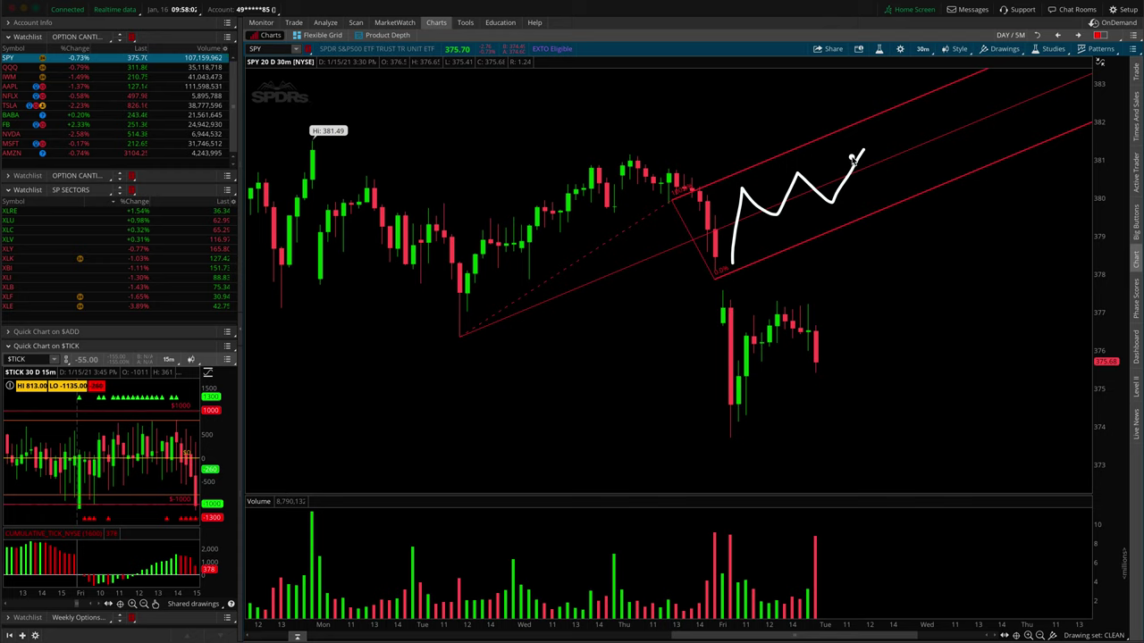
key("Escape")
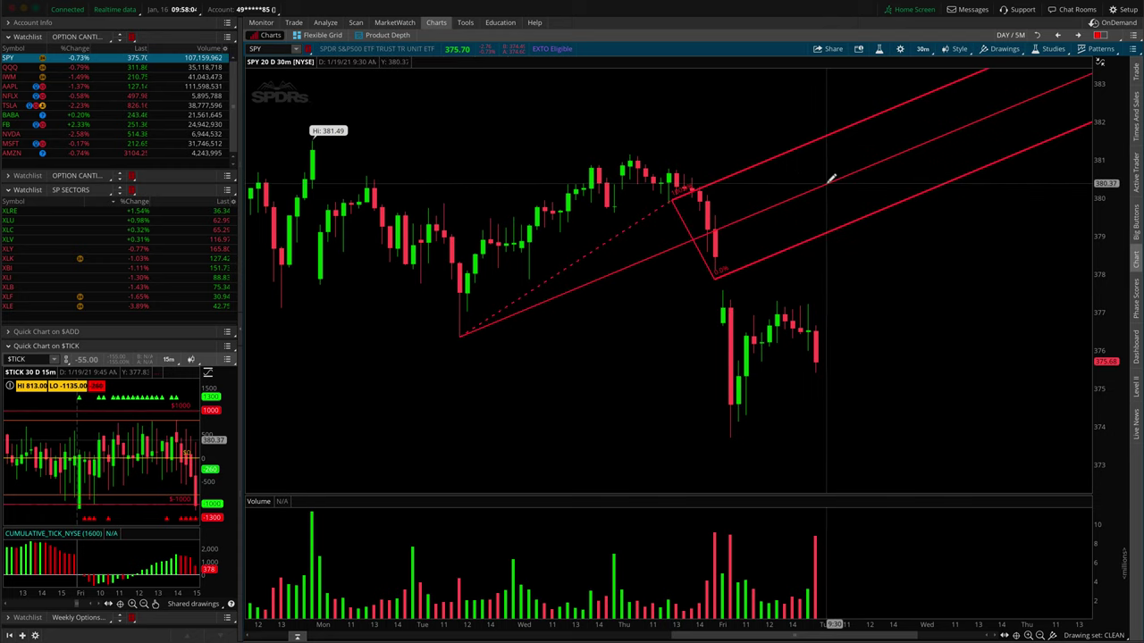
right_click(831, 179)
left_click(899, 238)
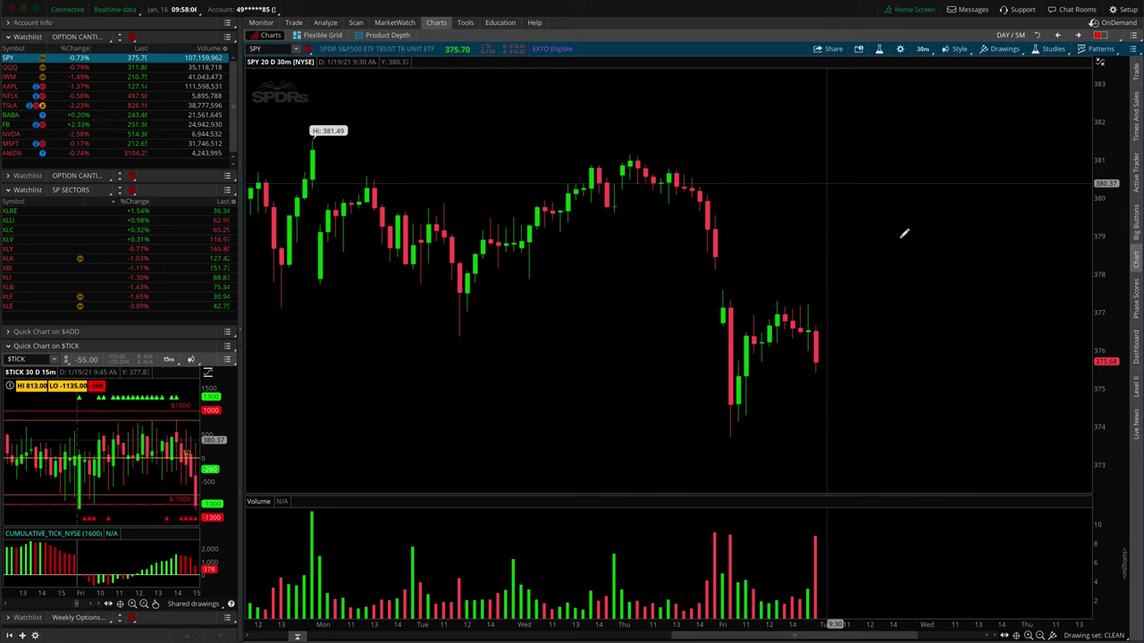
Draw cycle brackets below the candles, starting on January 11 at 13:30 with a period of about 16 bars
left_click(1051, 635)
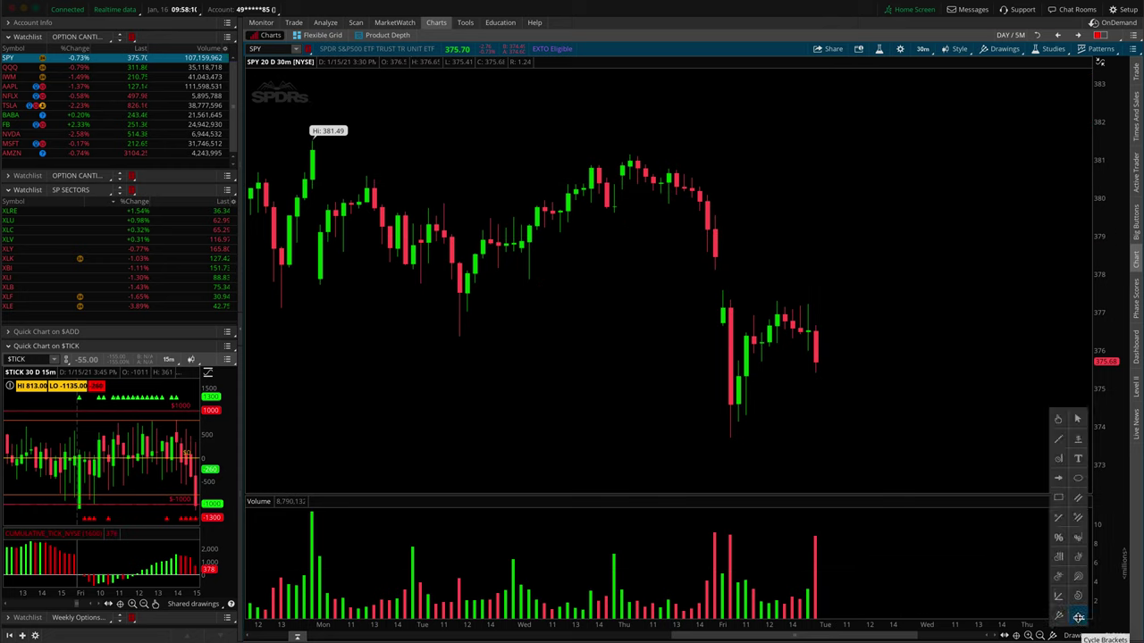
left_click(1078, 617)
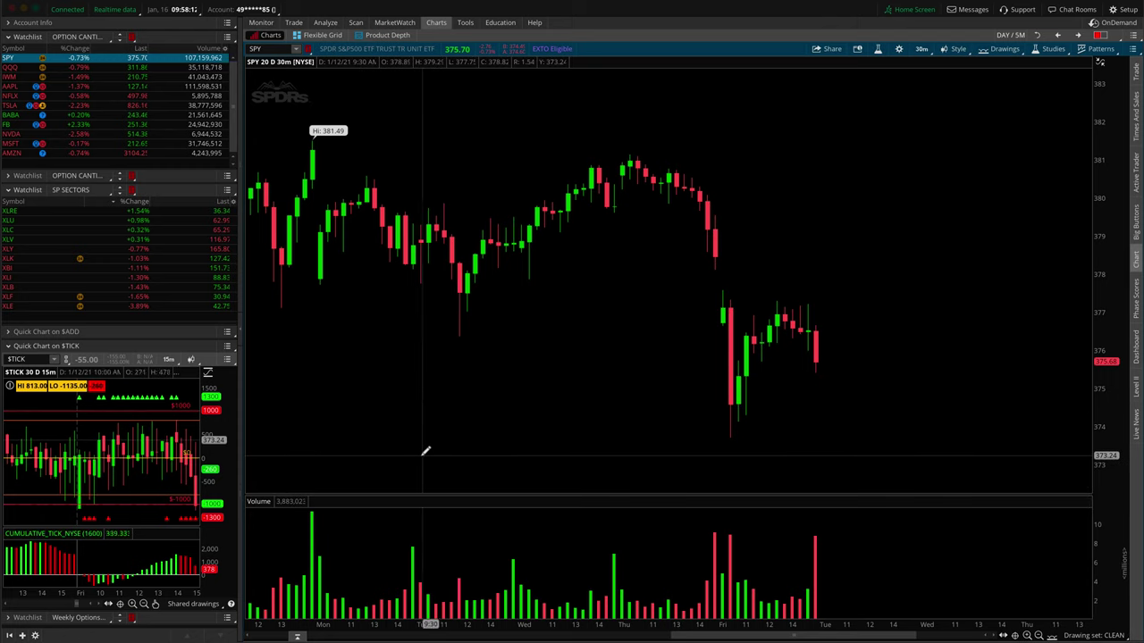
left_click(383, 456)
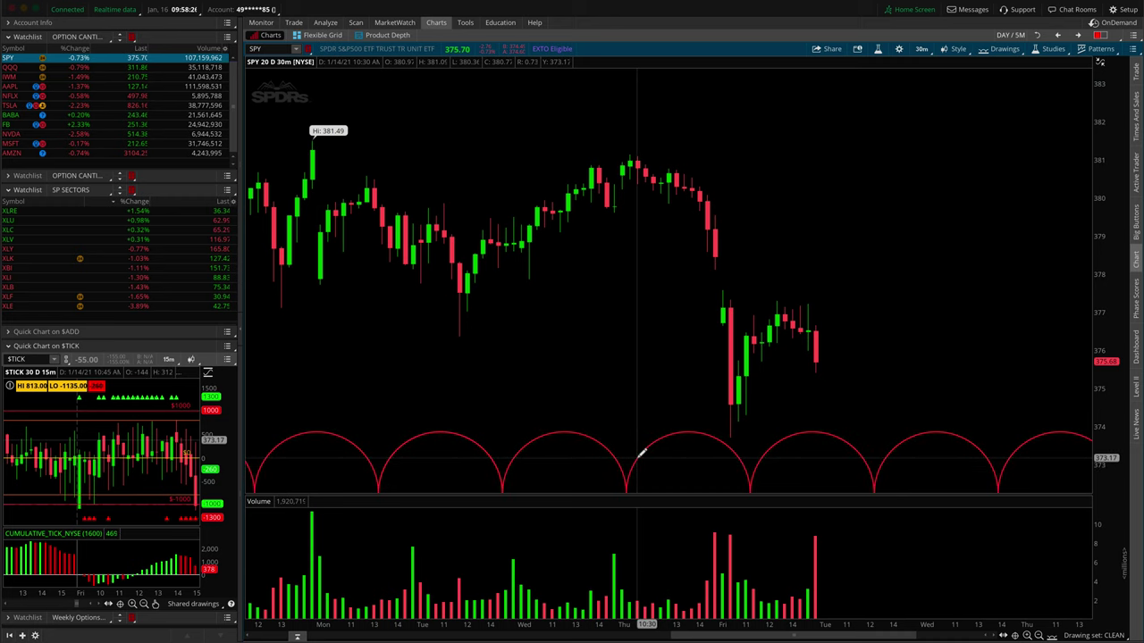
Change the cycle brackets to be drawn as Lines with a period of 10, saving these settings as default
left_click(639, 453)
right_click(640, 453)
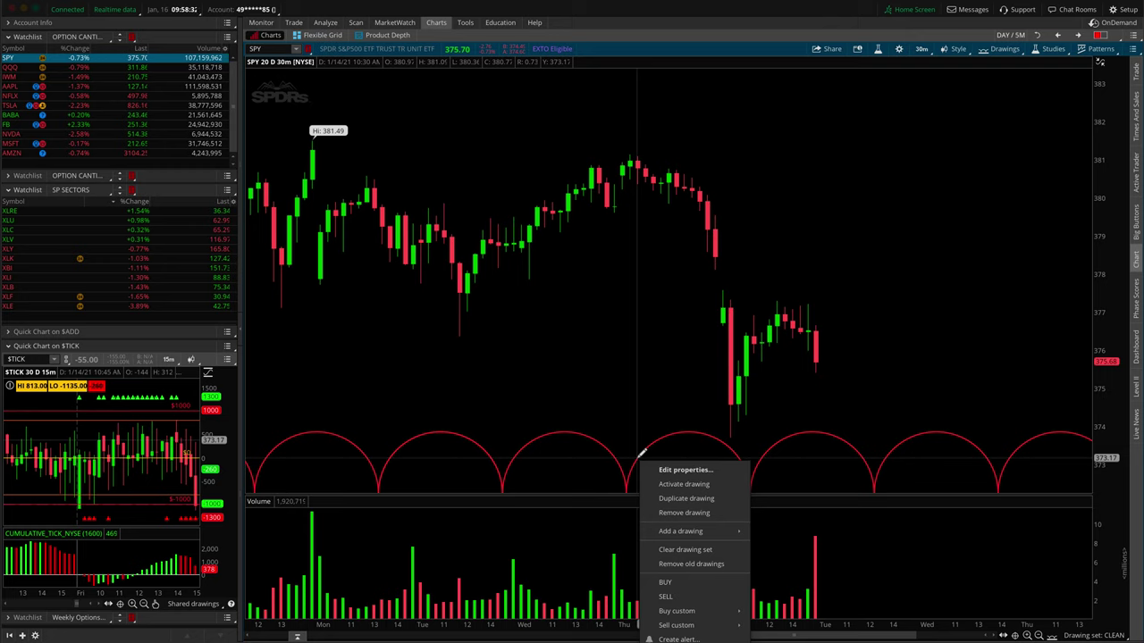
left_click(716, 474)
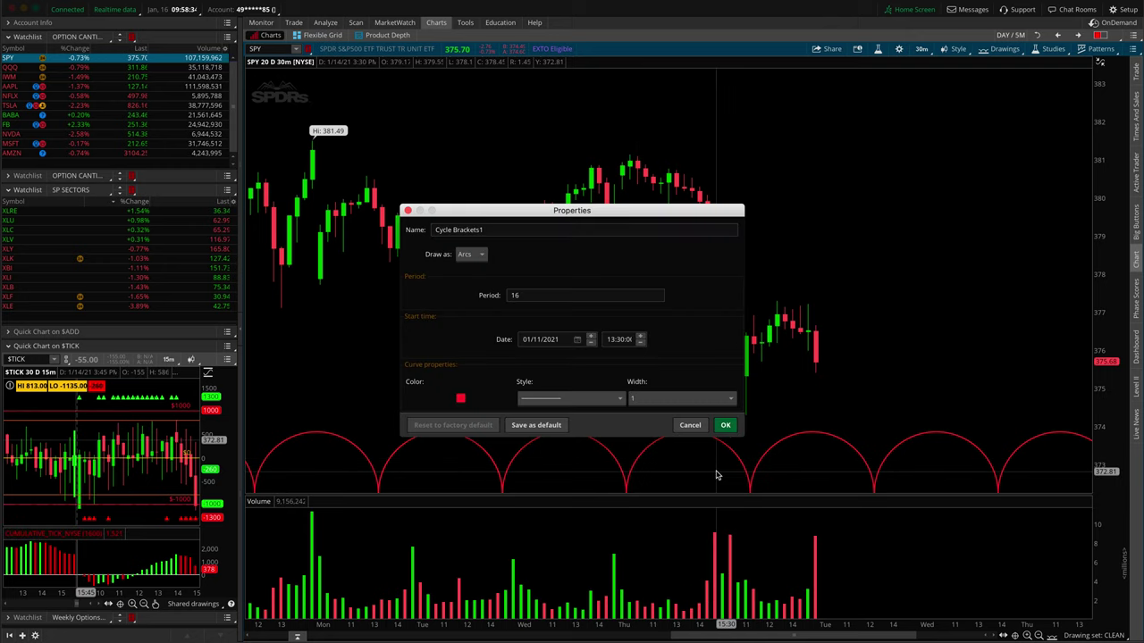
left_click(482, 256)
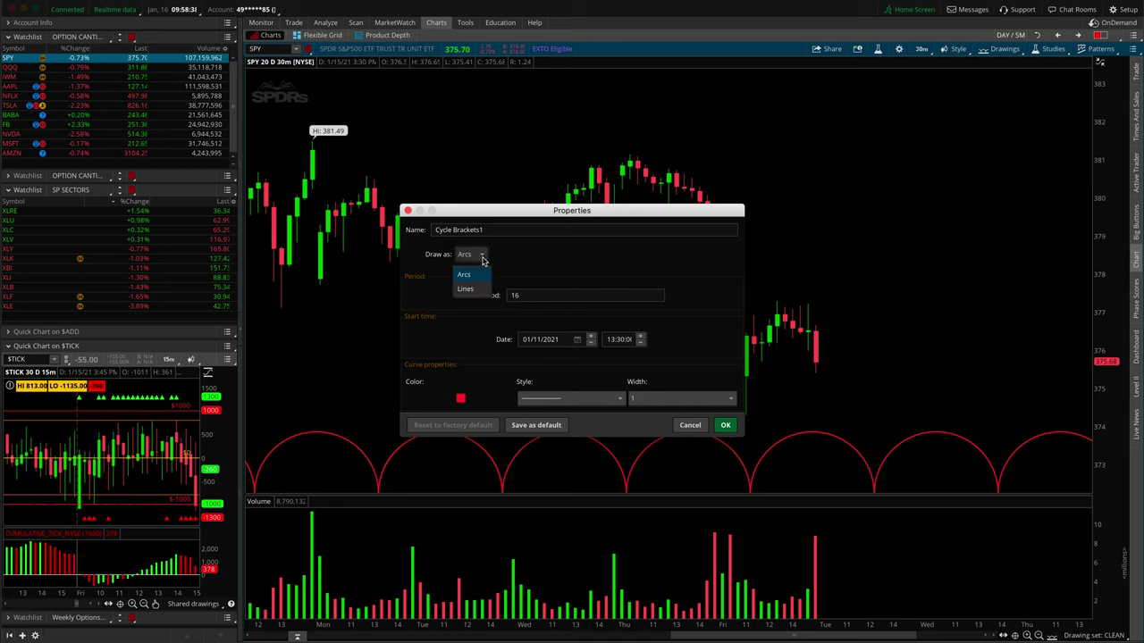
left_click(467, 288)
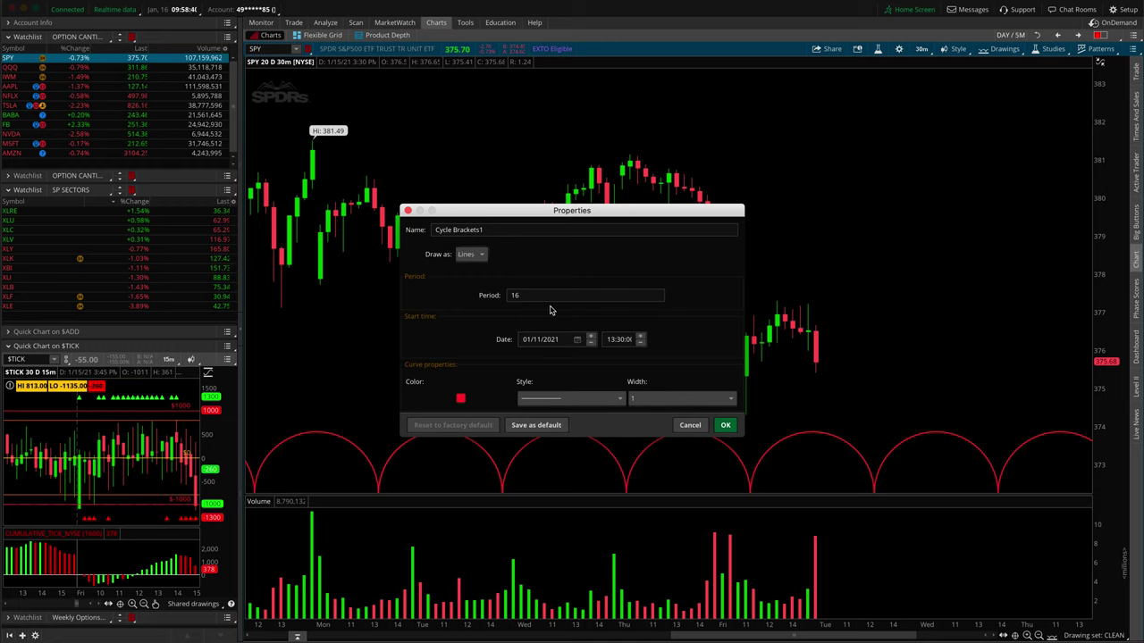
left_click(508, 295)
left_click(536, 425)
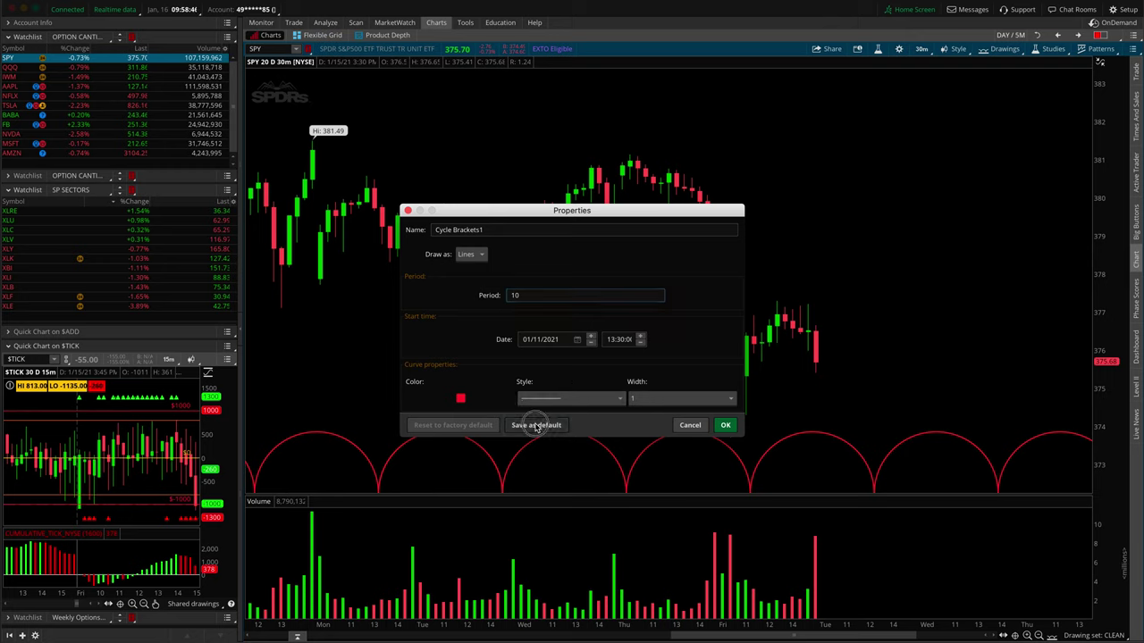
left_click(726, 425)
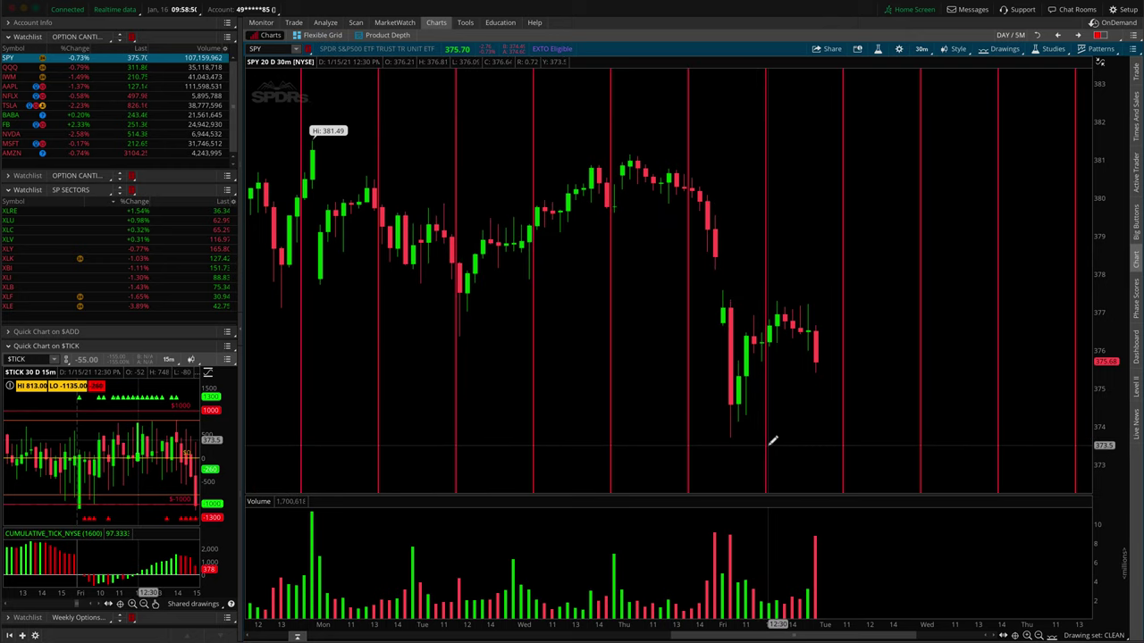
key("alt")
key("alt")
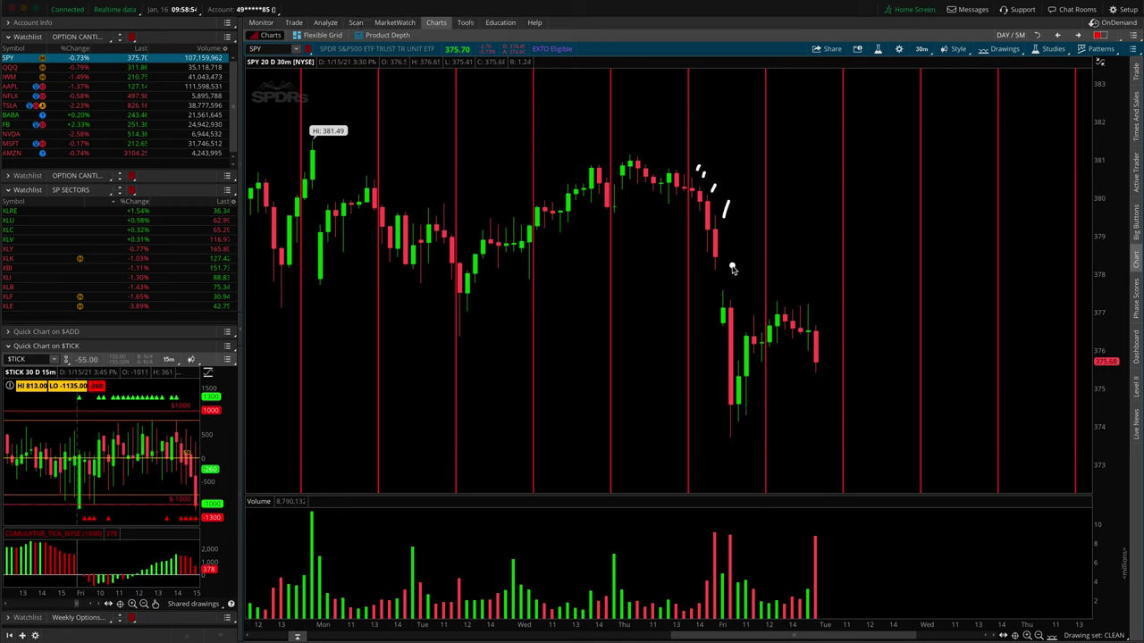
mouse_move(741, 314)
left_mouse_down()
mouse_move(761, 302)
mouse_move(765, 326)
left_mouse_up()
key("Escape")
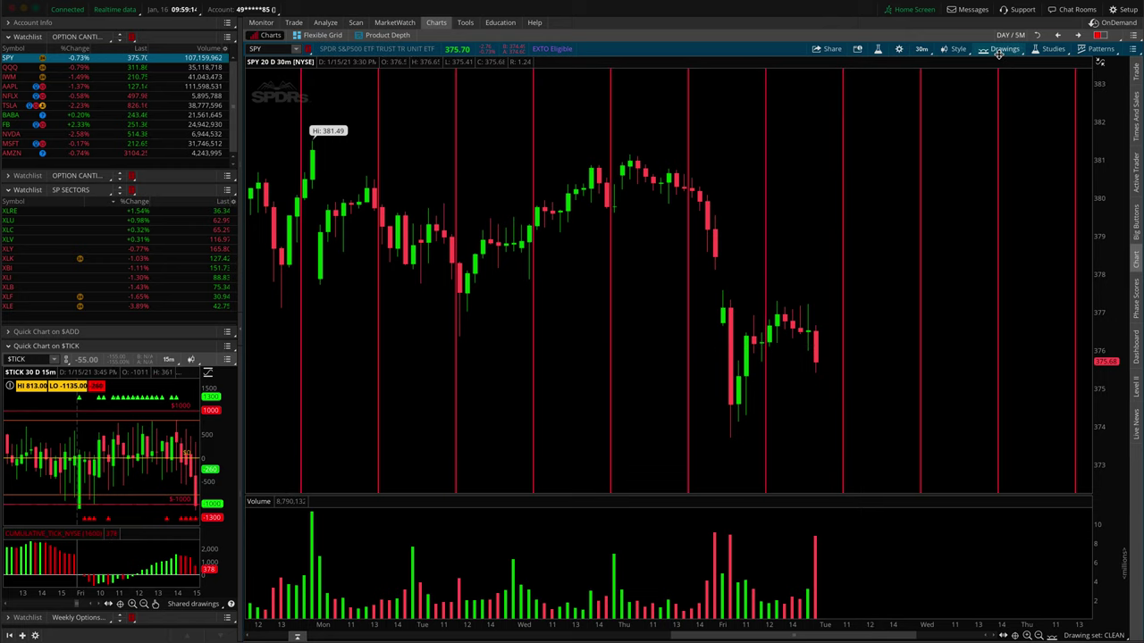
Clear all drawings from the CLEAN drawing set, confirming their removal
right_click(961, 127)
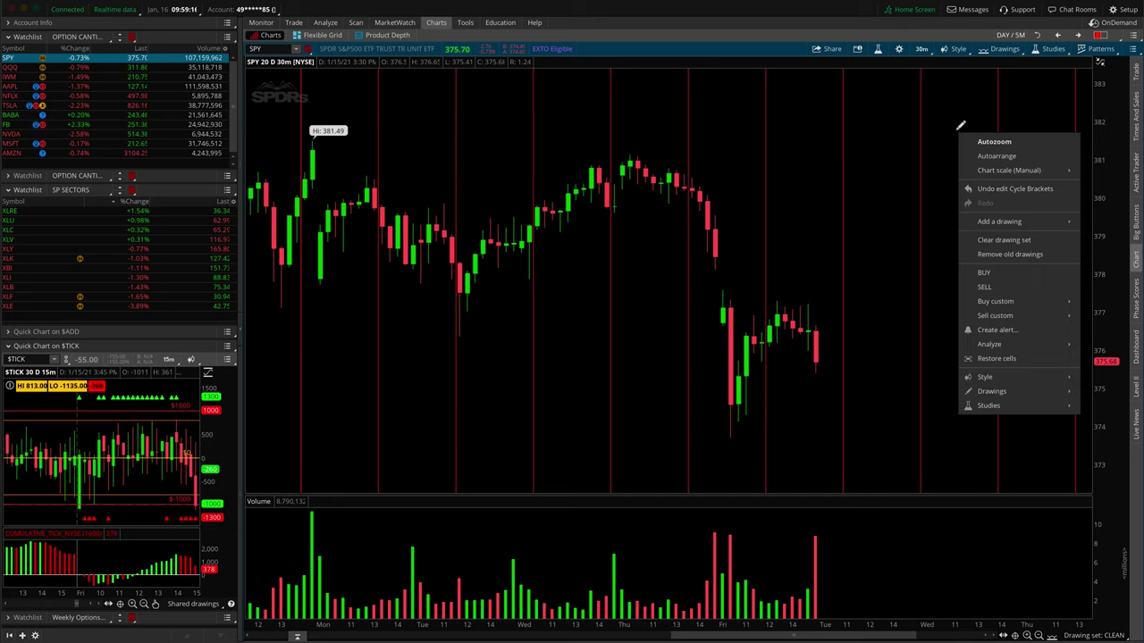
left_click(1038, 241)
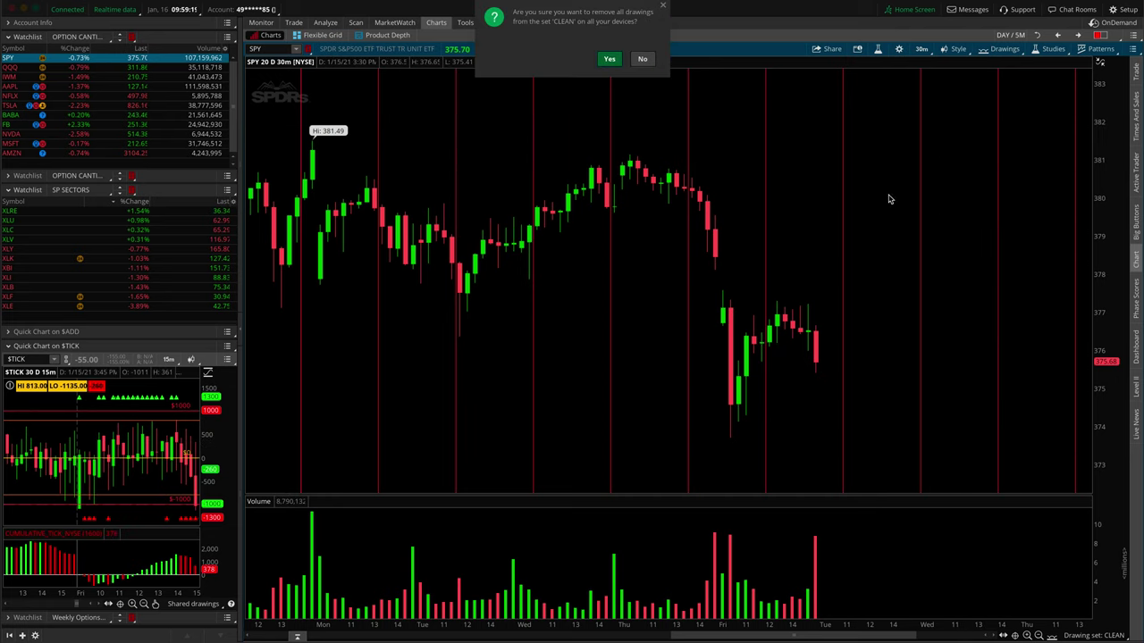
left_click(611, 59)
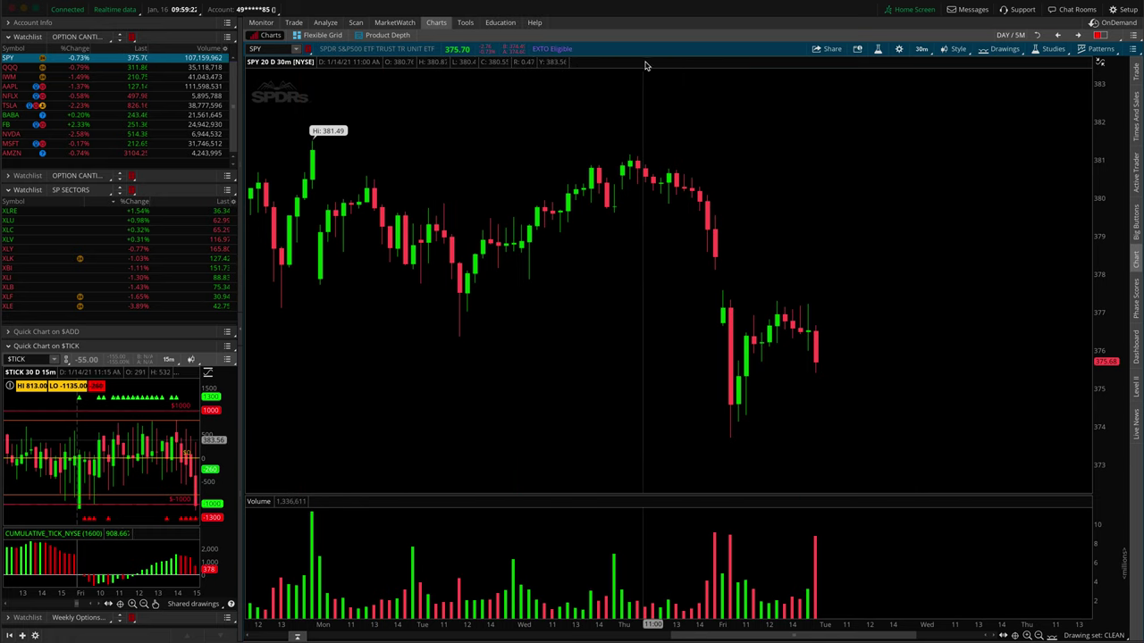
Turn on My Tools for each chart in the chart settings and pin its toolbar above the chart
left_click(900, 49)
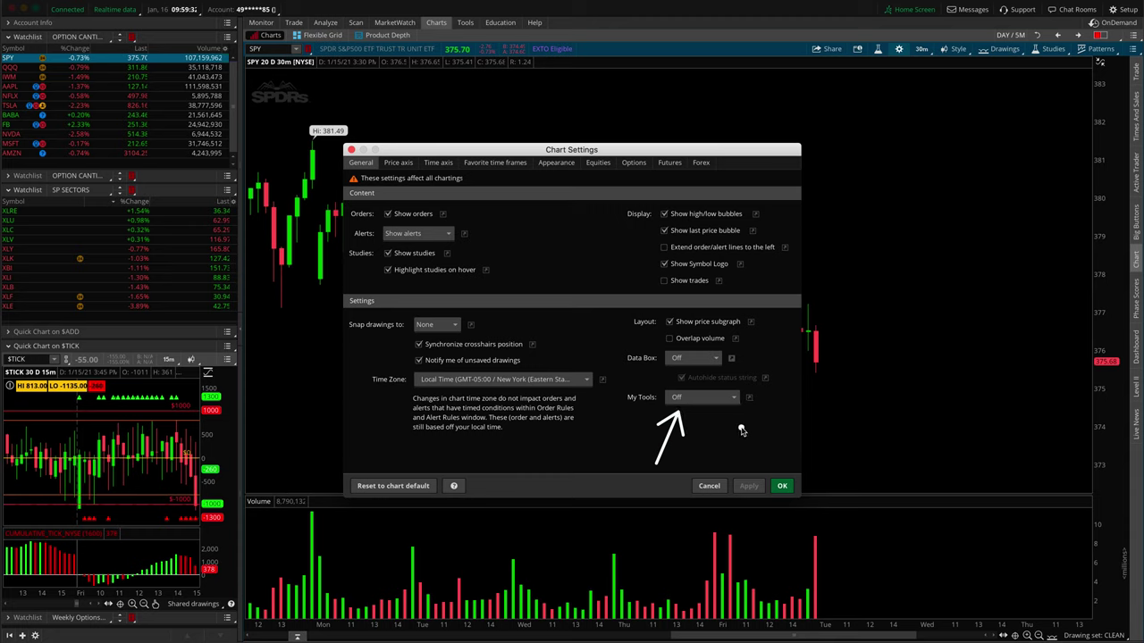
left_click(725, 399)
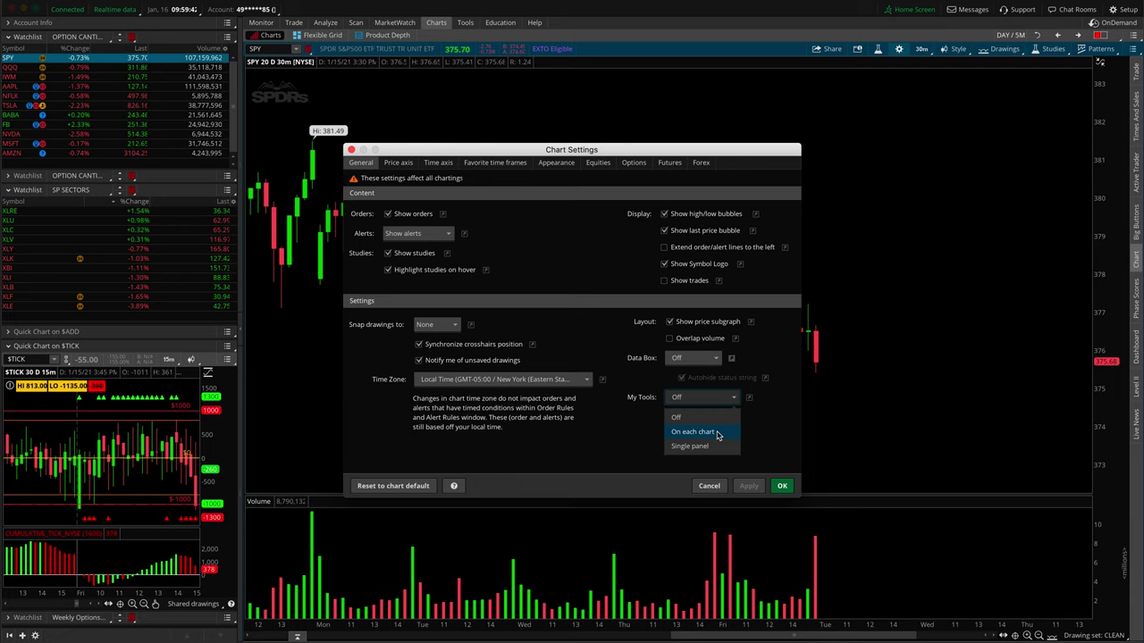
left_click(716, 433)
left_click(782, 485)
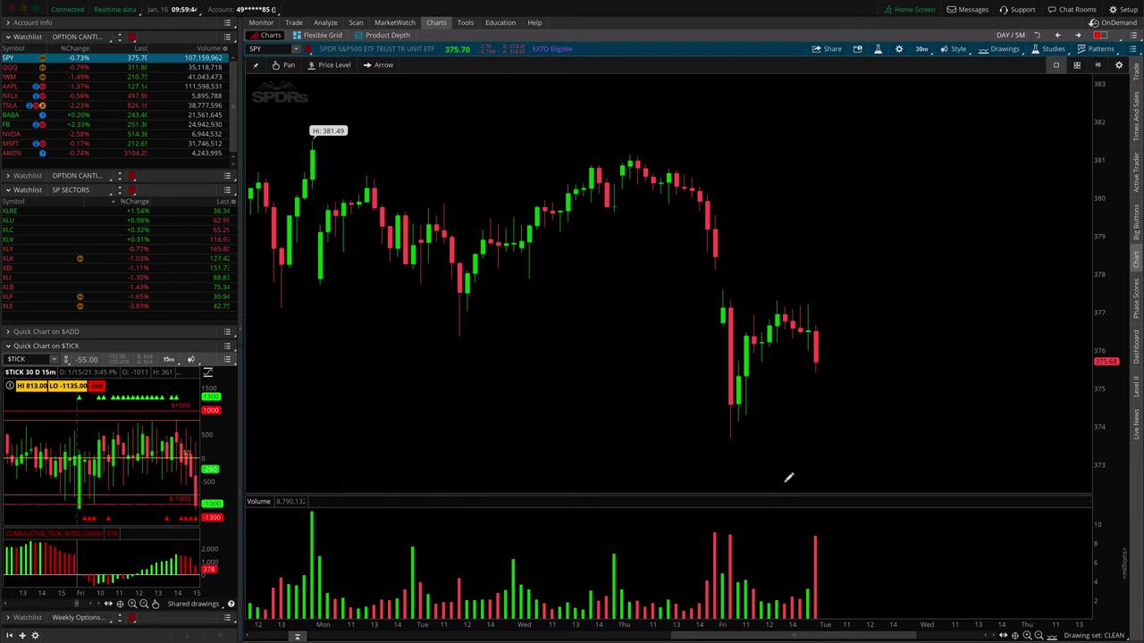
mouse_move(493, 199)
left_mouse_down()
mouse_move(501, 204)
mouse_move(268, 71)
mouse_move(871, 79)
left_mouse_up()
key("alt")
key("Delete")
left_click(257, 64)
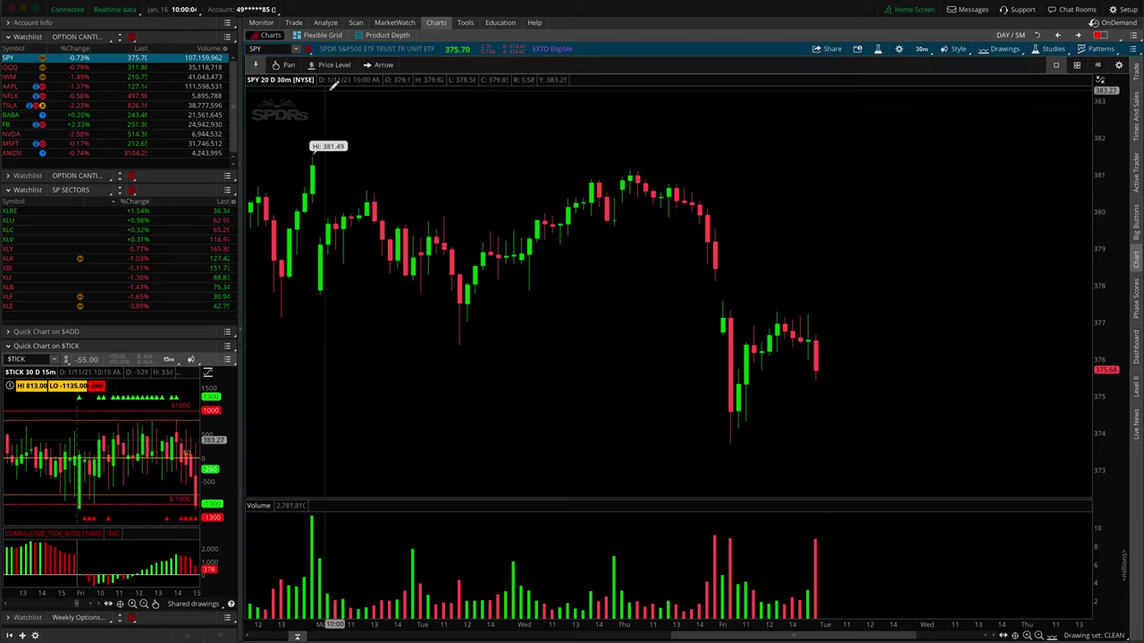
Start customizing the My Tools toolbar and reassign its Price Level button to the Pointer drawing tool
mouse_move(582, 87)
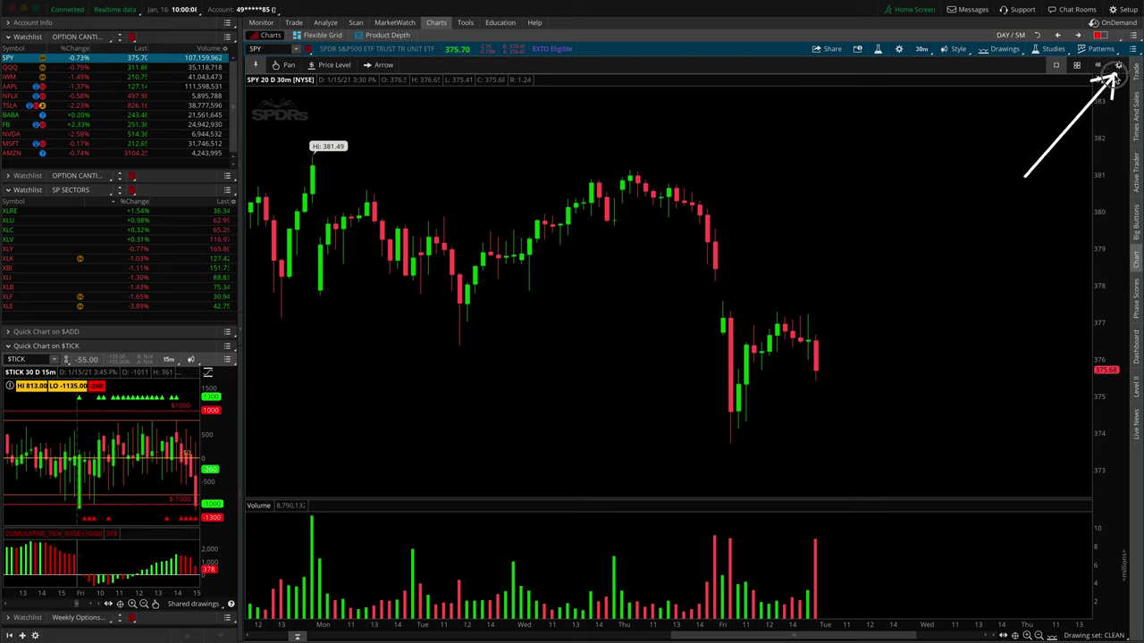
left_click(1118, 66)
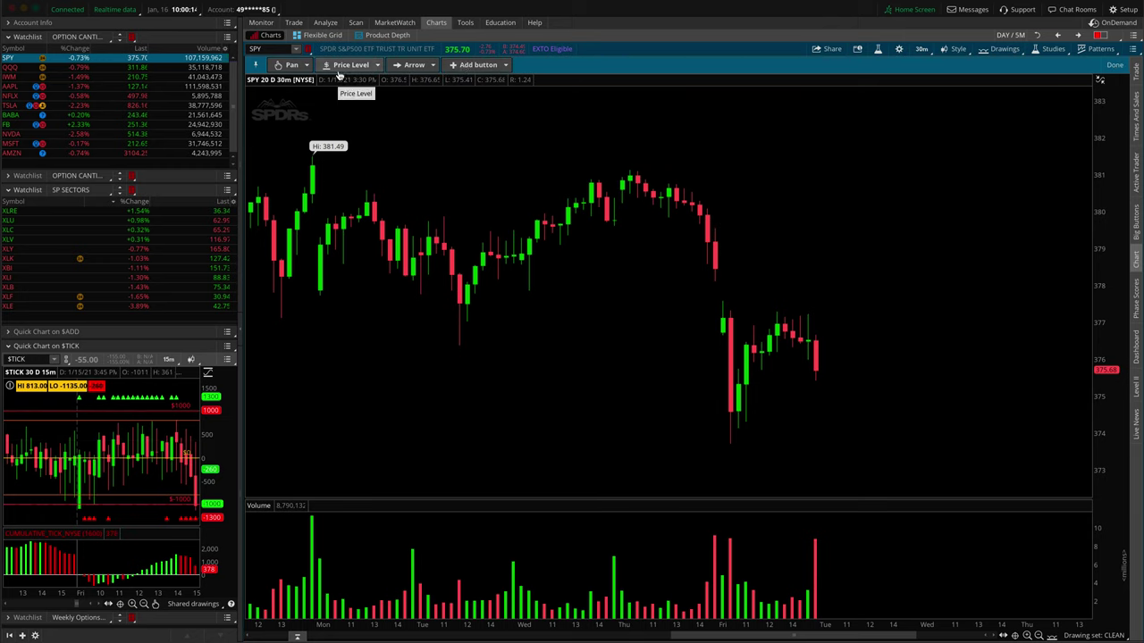
right_click(393, 66)
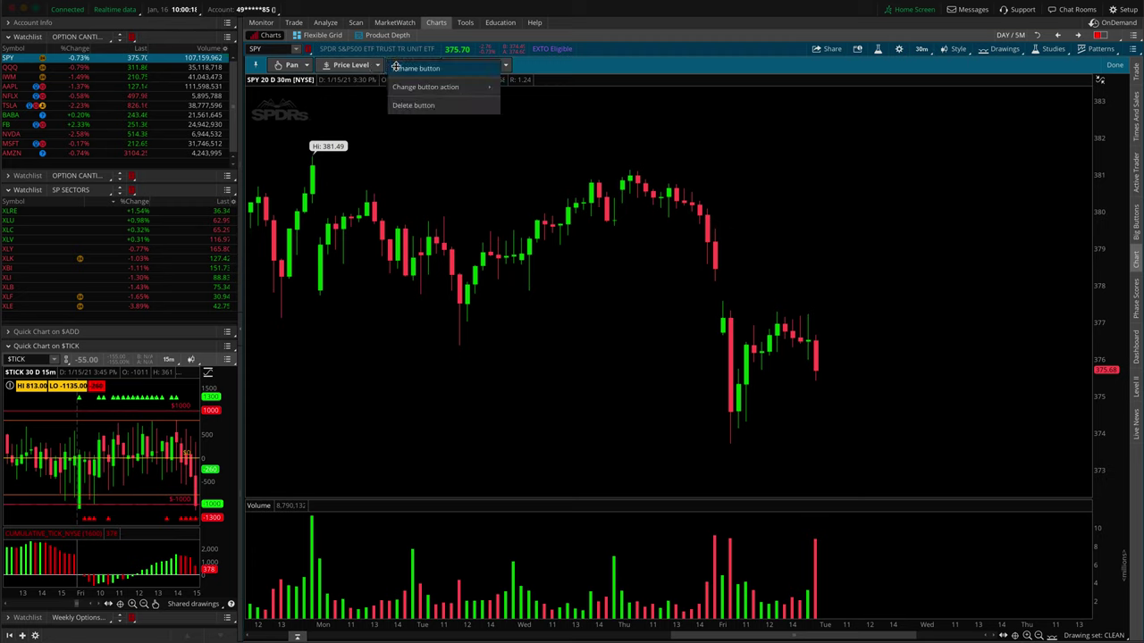
mouse_move(431, 85)
mouse_move(545, 88)
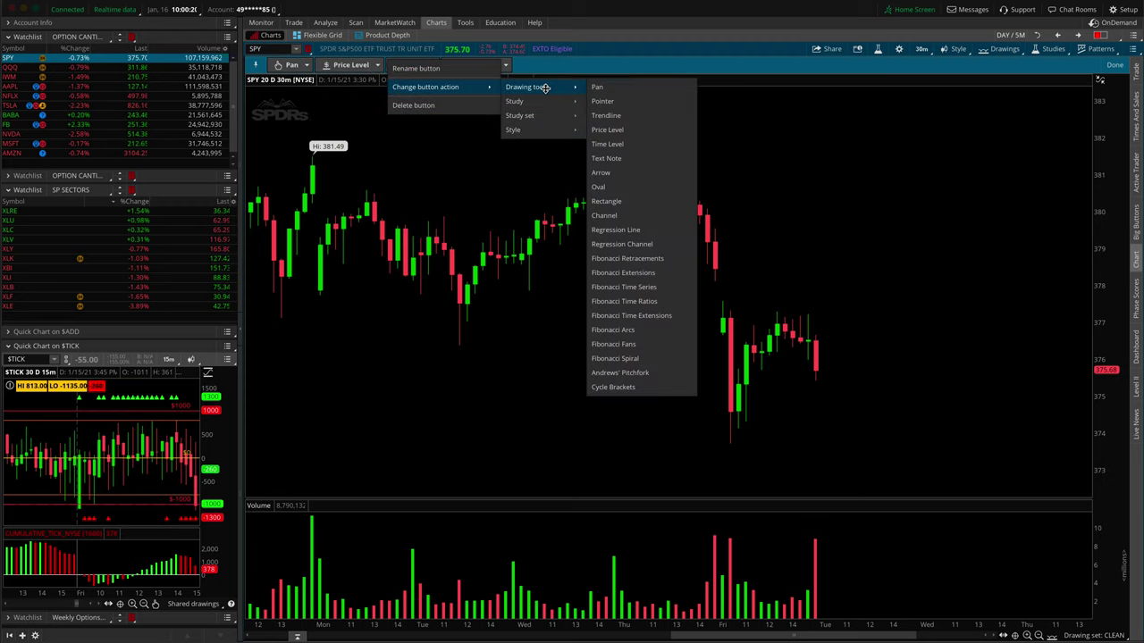
left_click(617, 100)
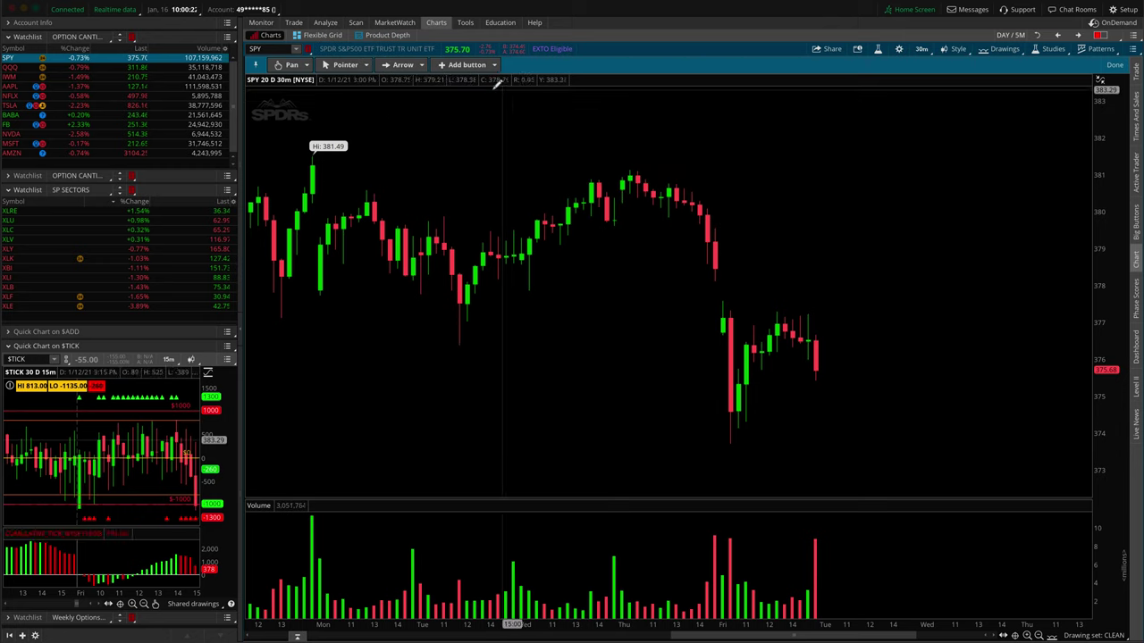
Reassign the Arrow button of the My Tools toolbar to the Trendline drawing tool
right_click(420, 66)
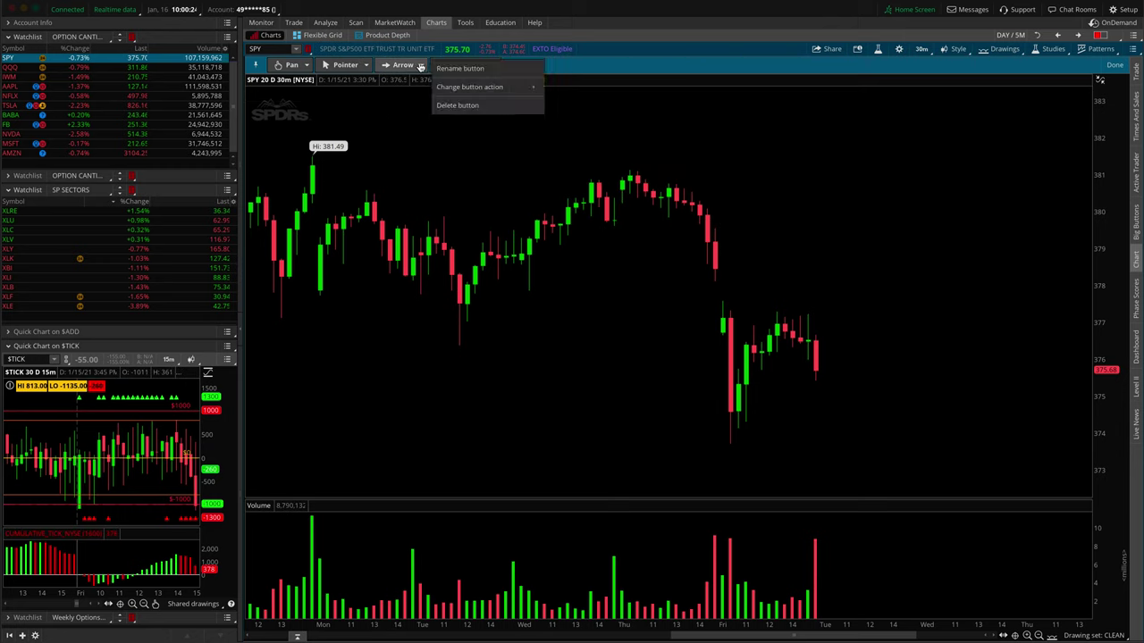
mouse_move(511, 92)
mouse_move(576, 90)
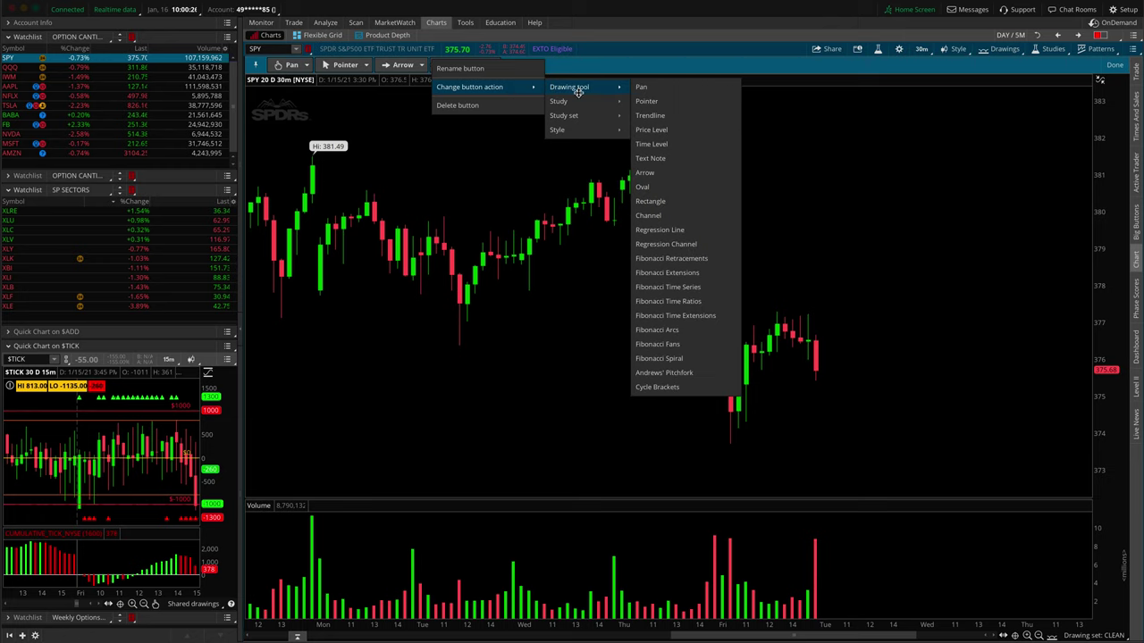
left_click(677, 114)
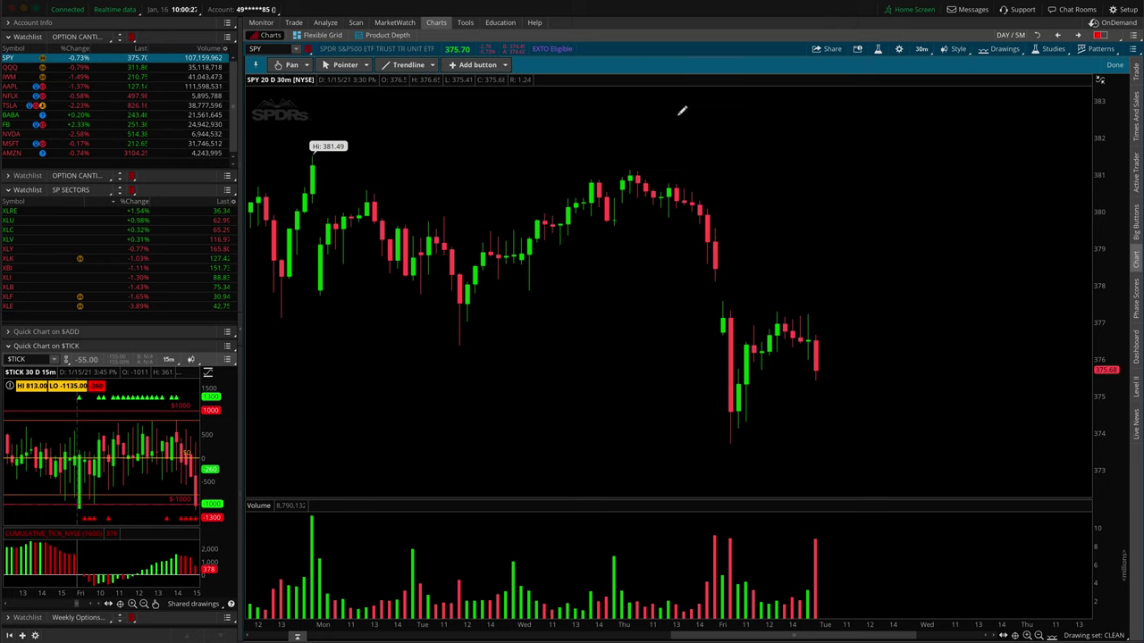
Add a new button for the Price Level drawing tool to the My Tools toolbar
left_click(474, 66)
mouse_move(551, 71)
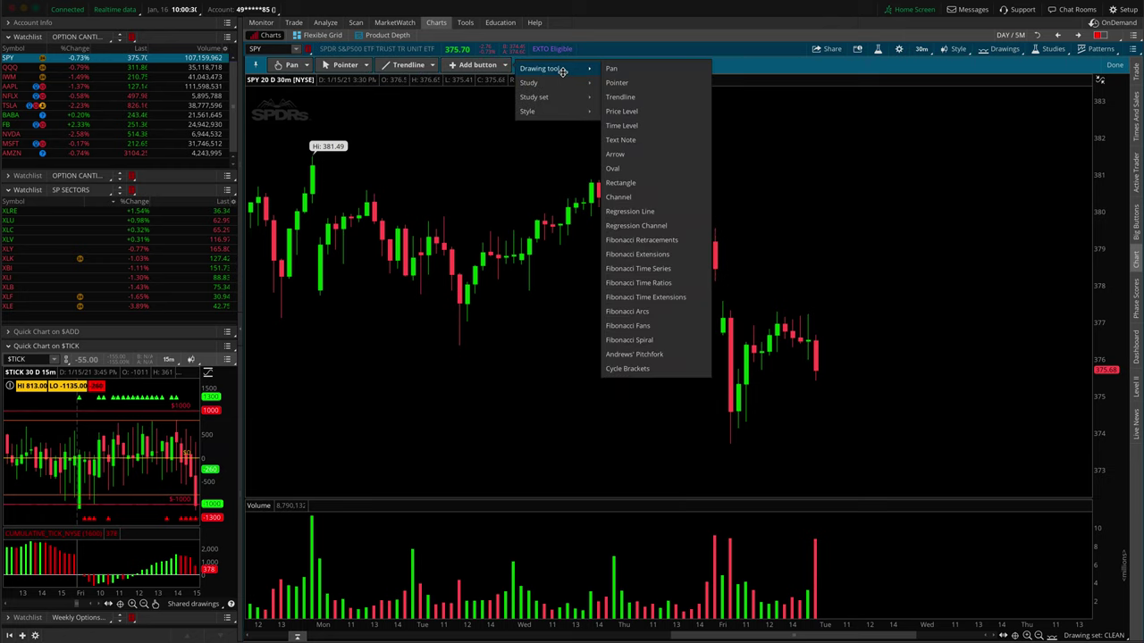
left_click(662, 111)
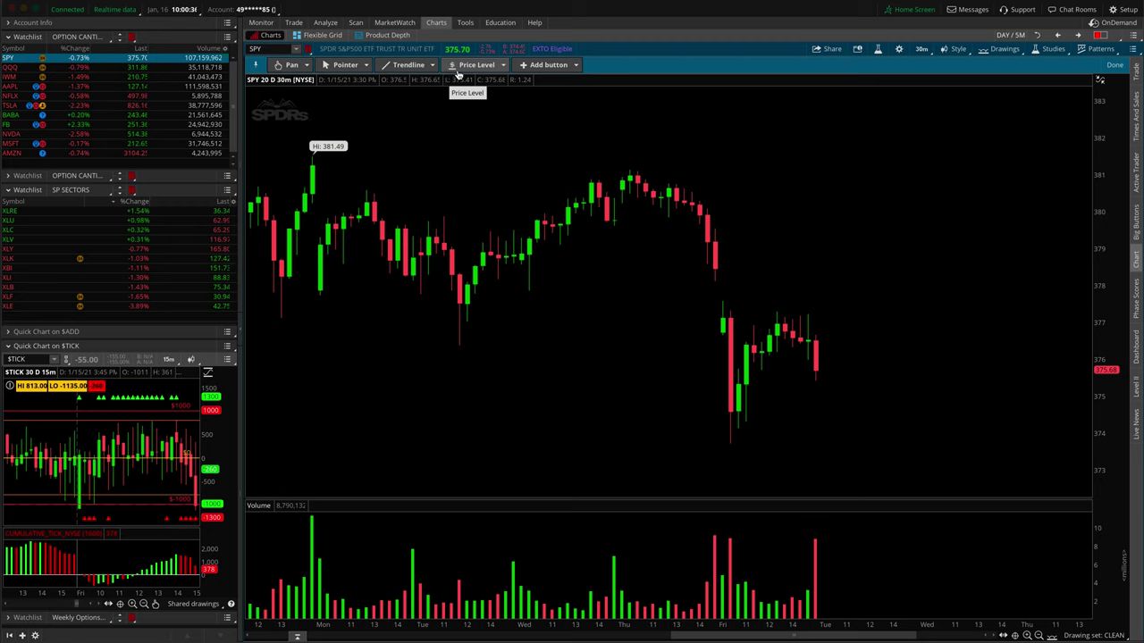
Review the options for adding another button without choosing one, and finish customizing the toolbar
left_click(576, 65)
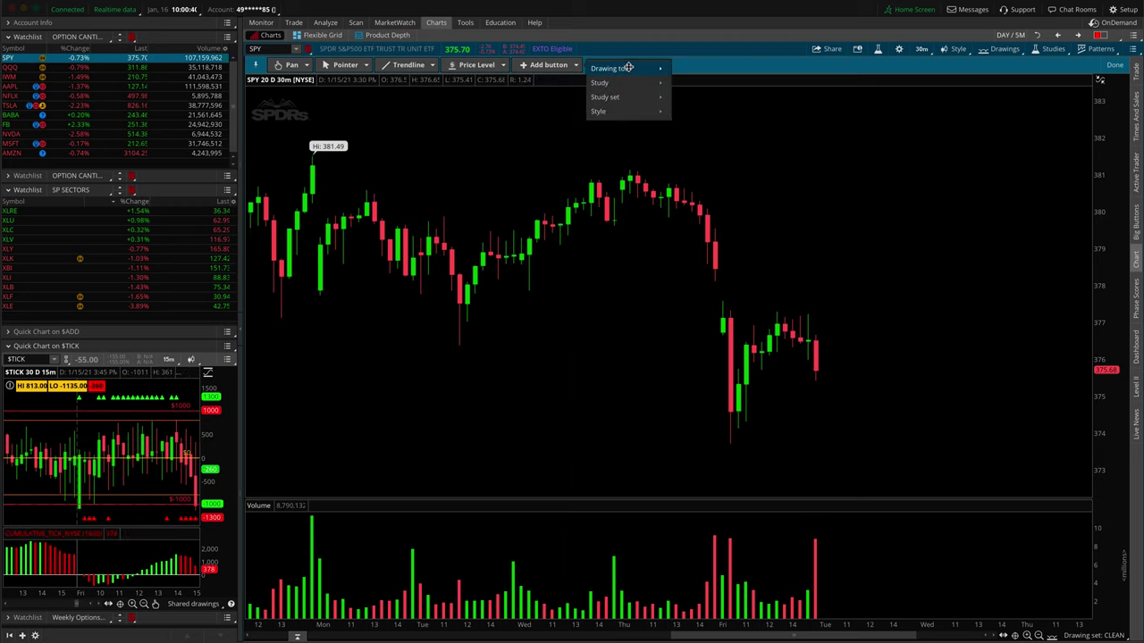
mouse_move(631, 83)
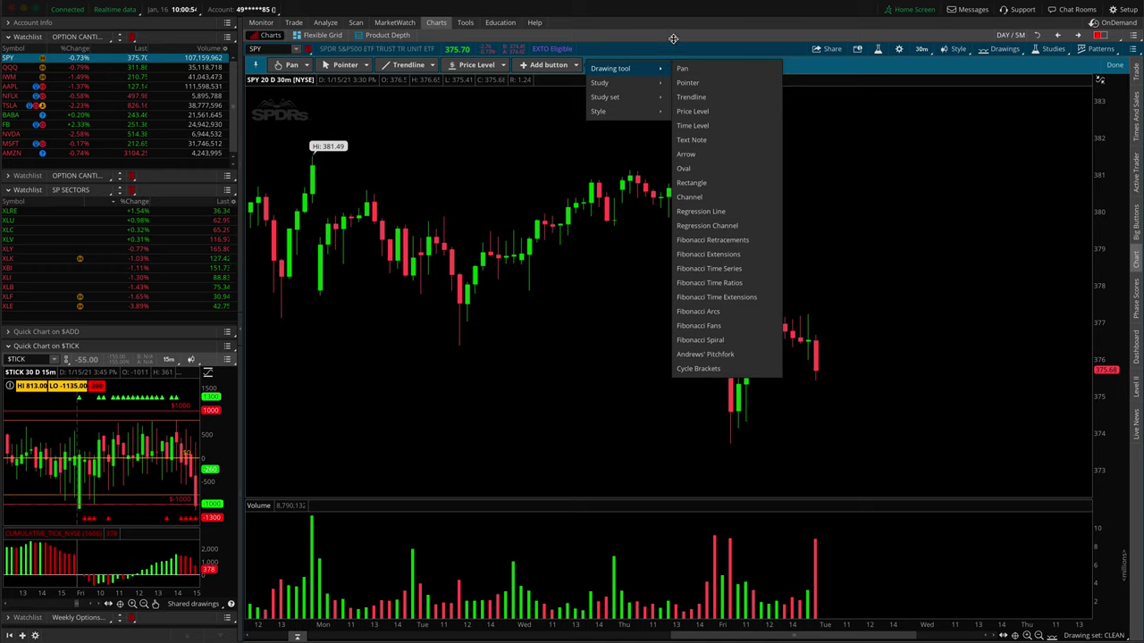
left_click(674, 38)
left_click(1114, 65)
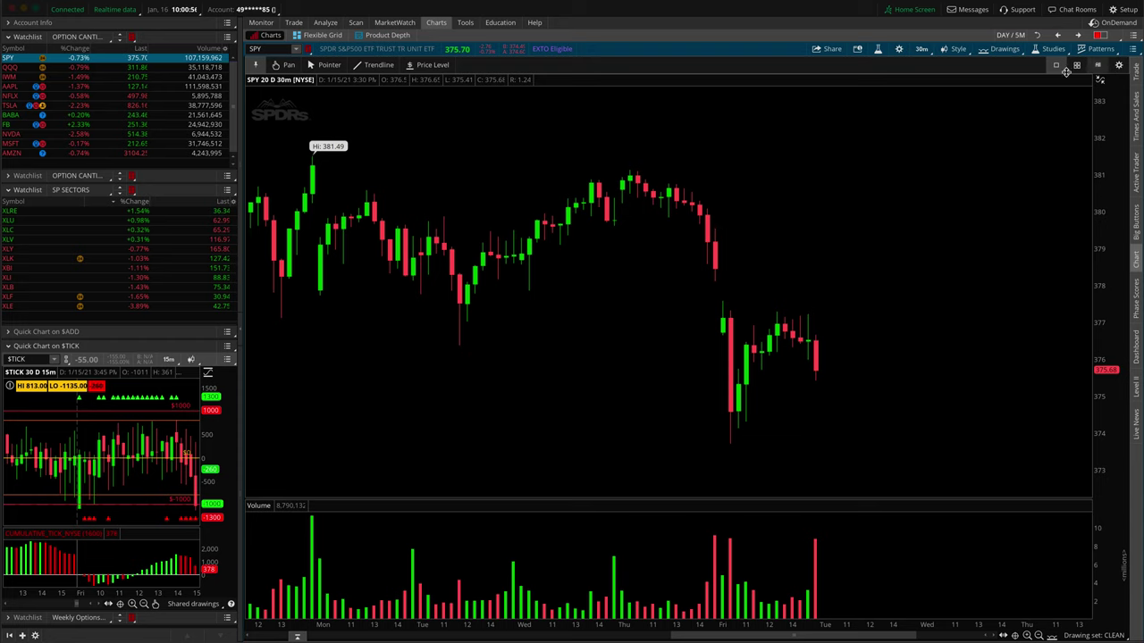
Use the Pan tool to shift the SPY chart toward earlier candles, and choose Manual for the price axis scale
left_click(284, 64)
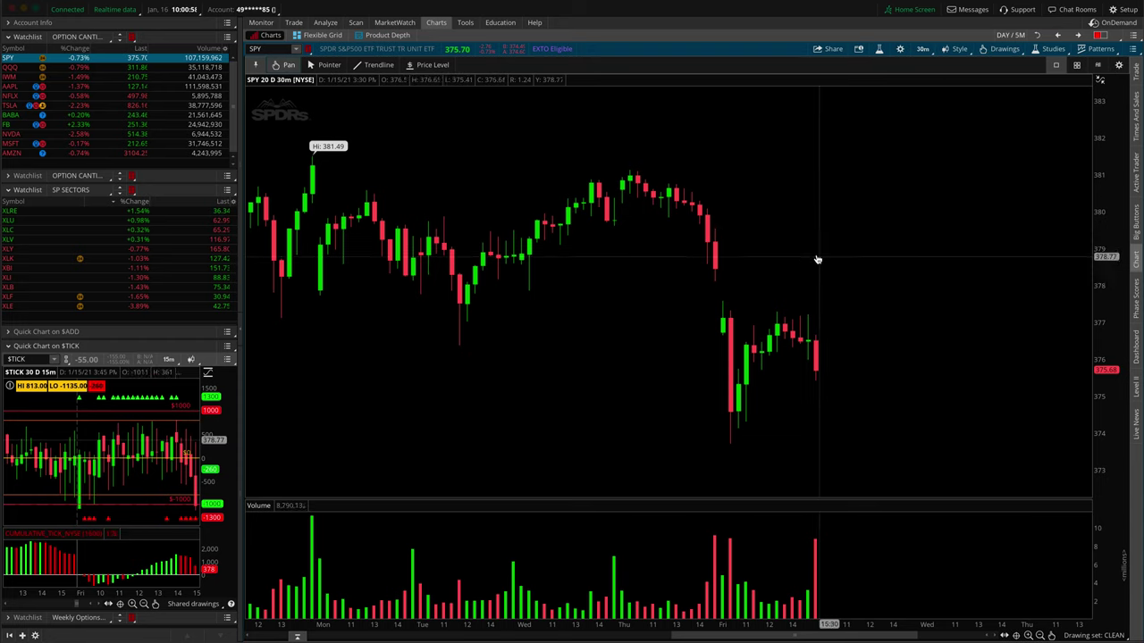
left_click_drag(817, 259, 891, 276)
left_click(1100, 80)
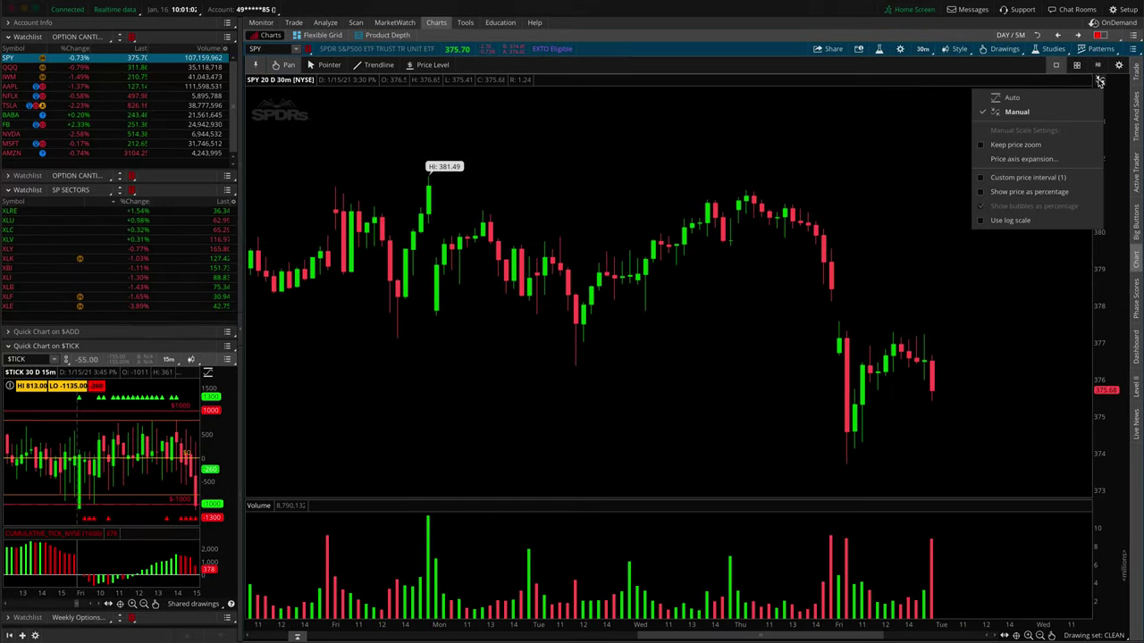
left_click(997, 110)
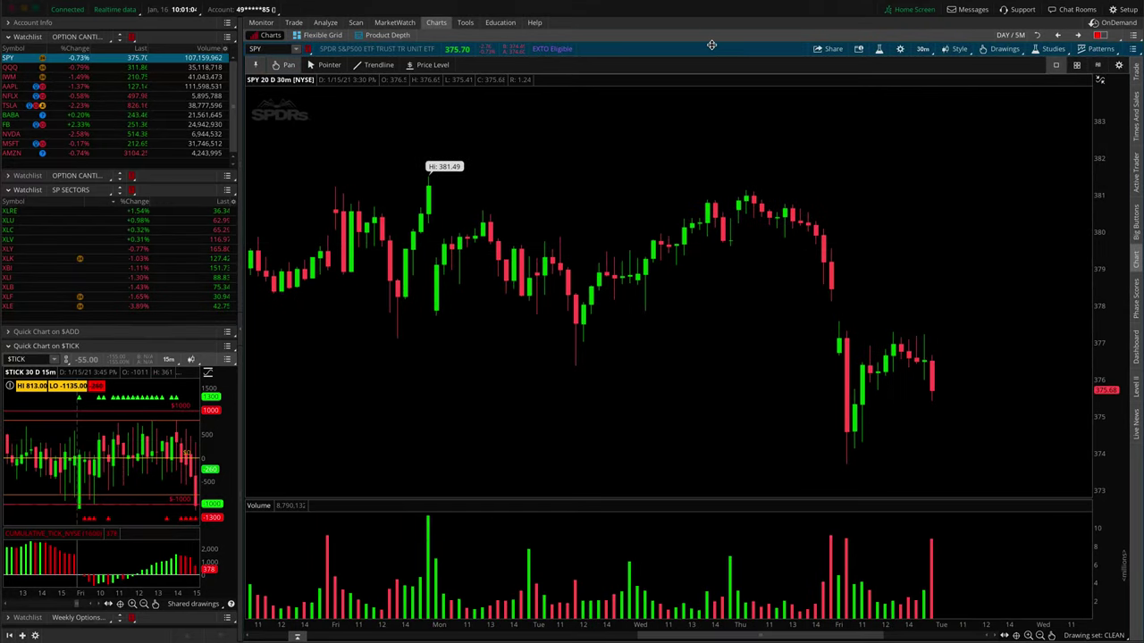
Add price levels at about $380.87 from Wednesday's highs and about $377.27 above Friday's candles with the Price Level tool
left_click(431, 64)
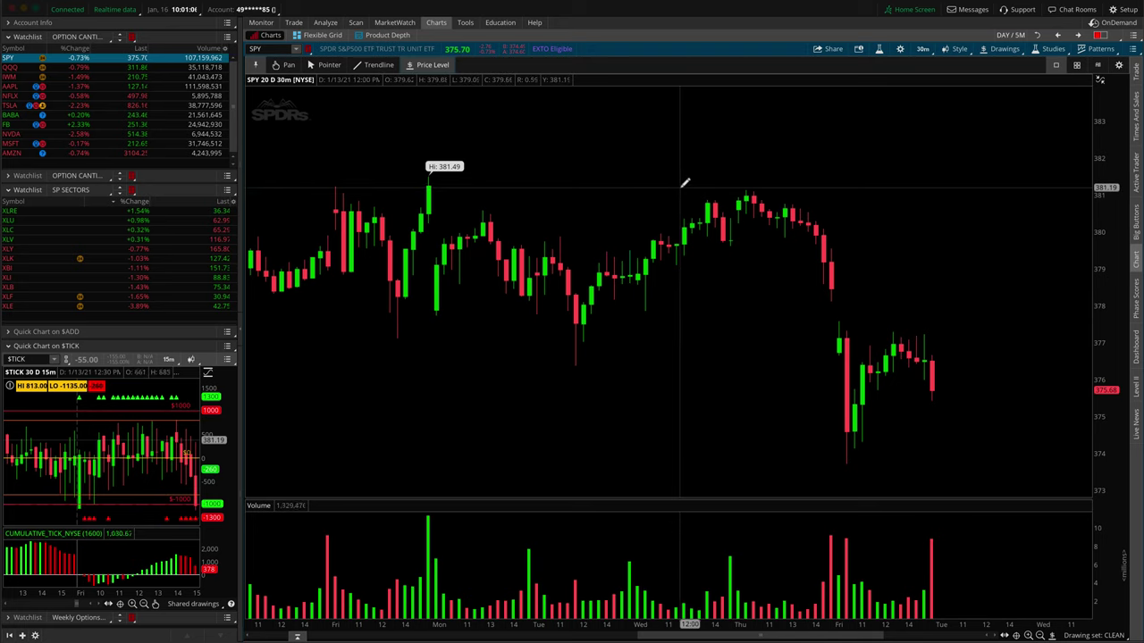
left_click(693, 193)
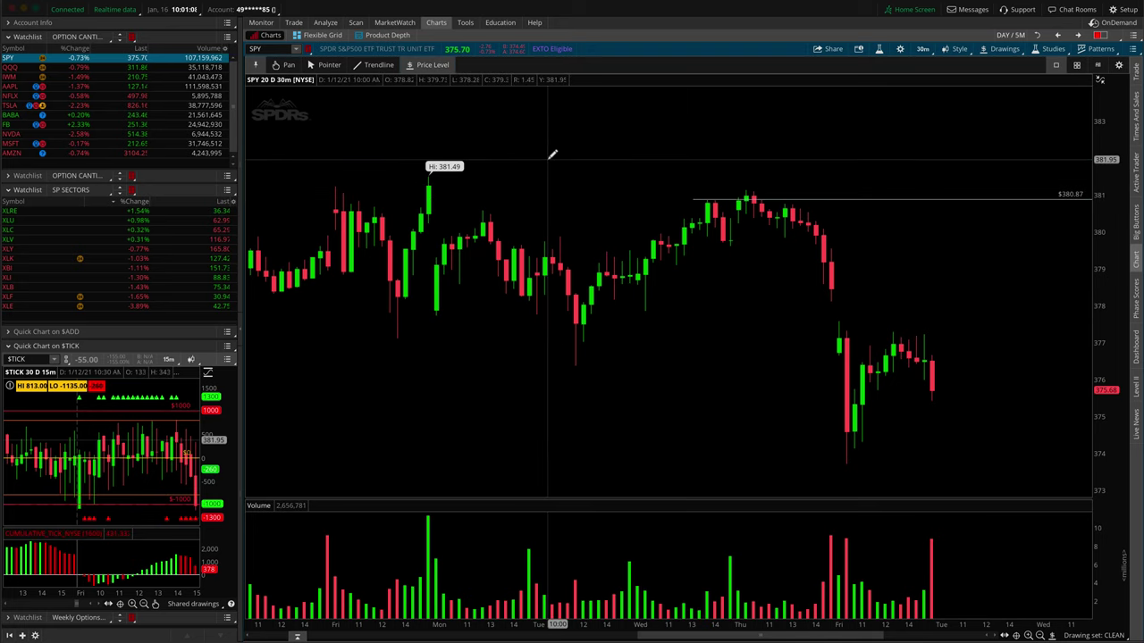
left_click(824, 332)
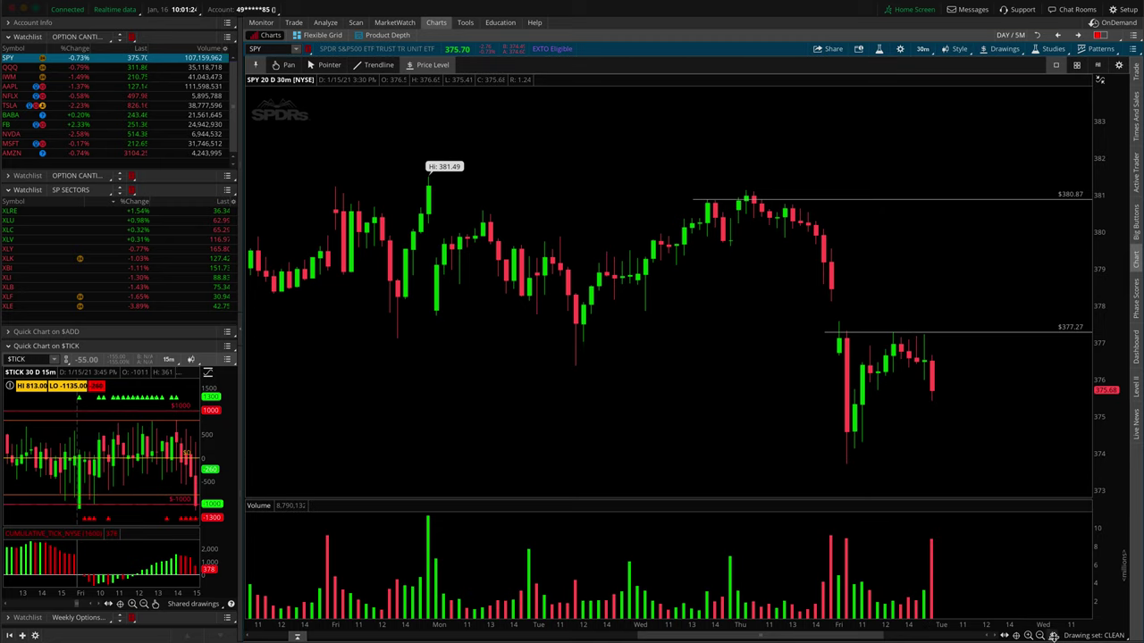
Create a new drawing set named TEST for the SPY chart
mouse_move(1055, 636)
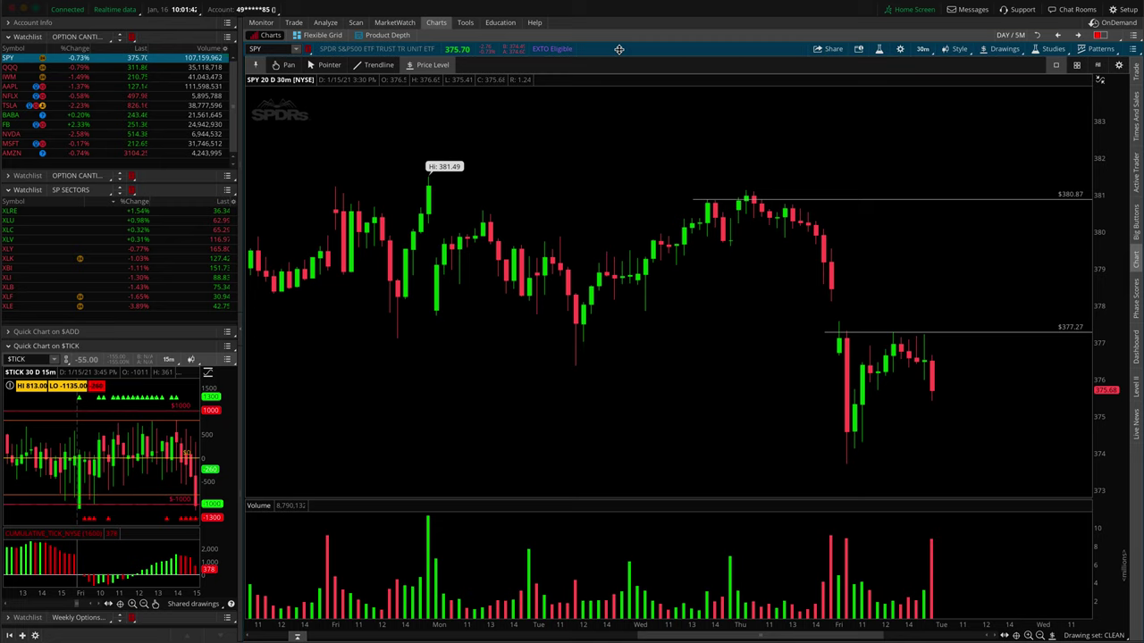
left_click(1013, 51)
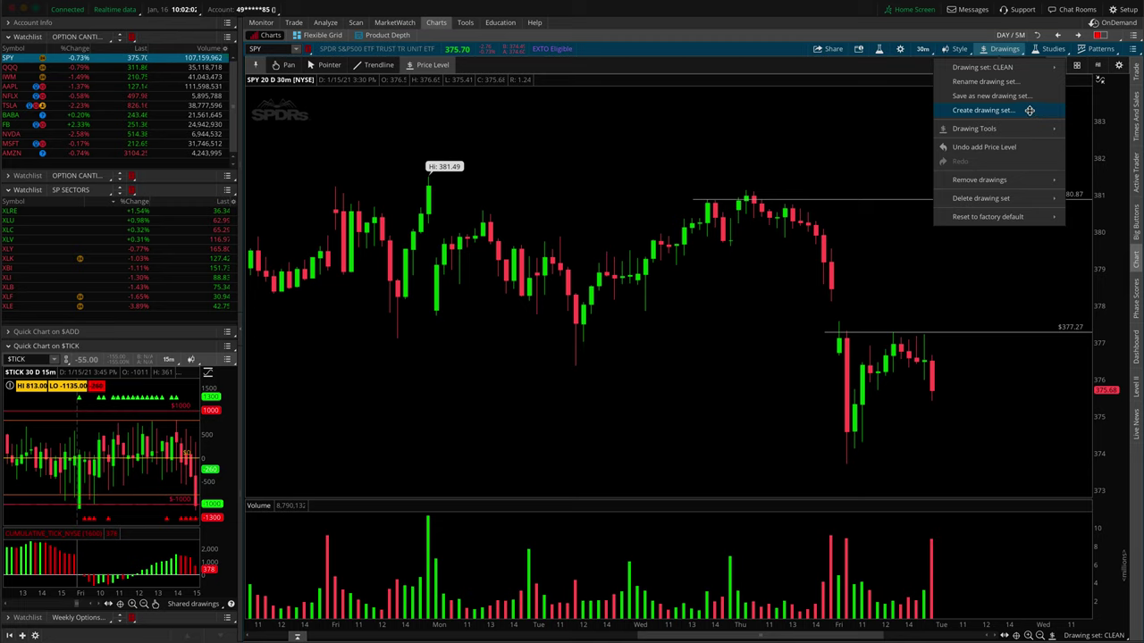
left_click(1031, 112)
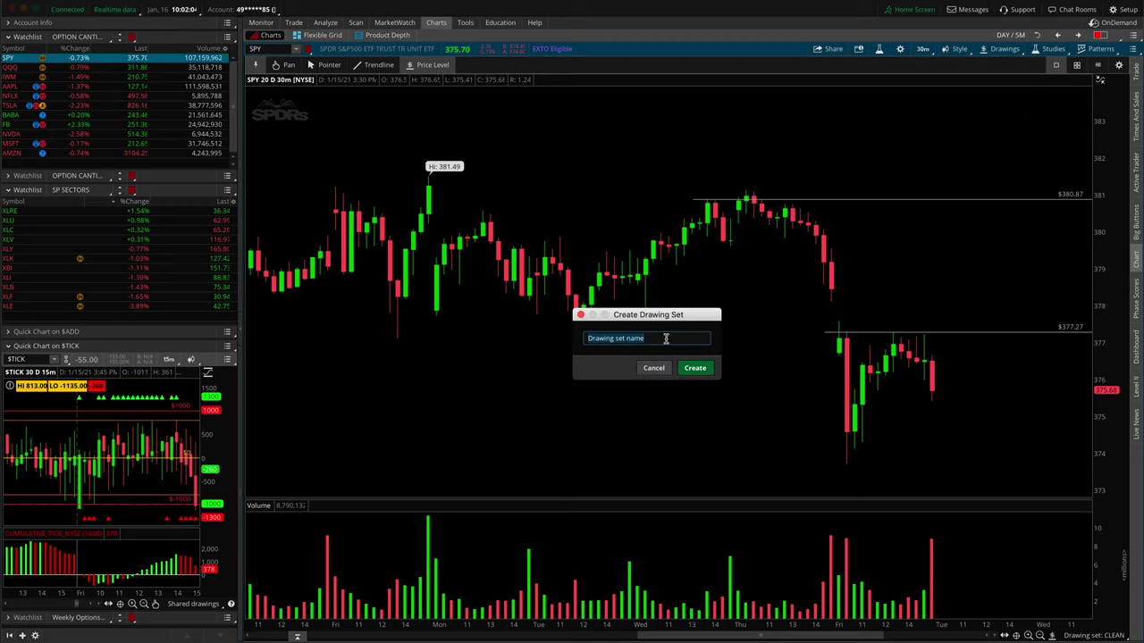
key("BackSpace")
type("TEST")
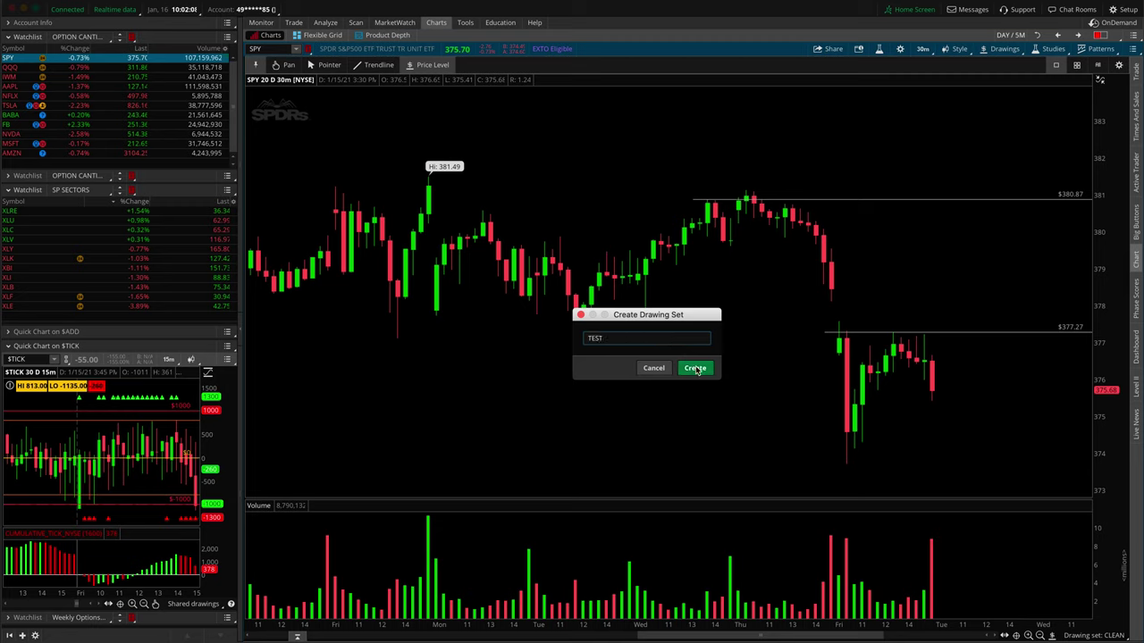
left_click(694, 368)
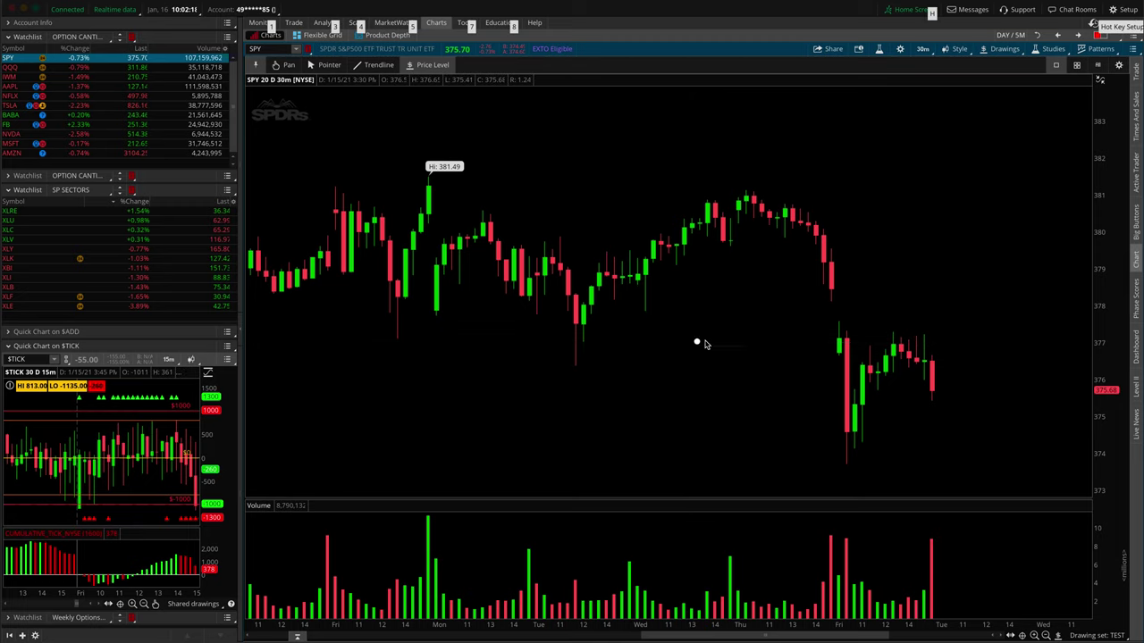
left_click_drag(984, 295, 1100, 630)
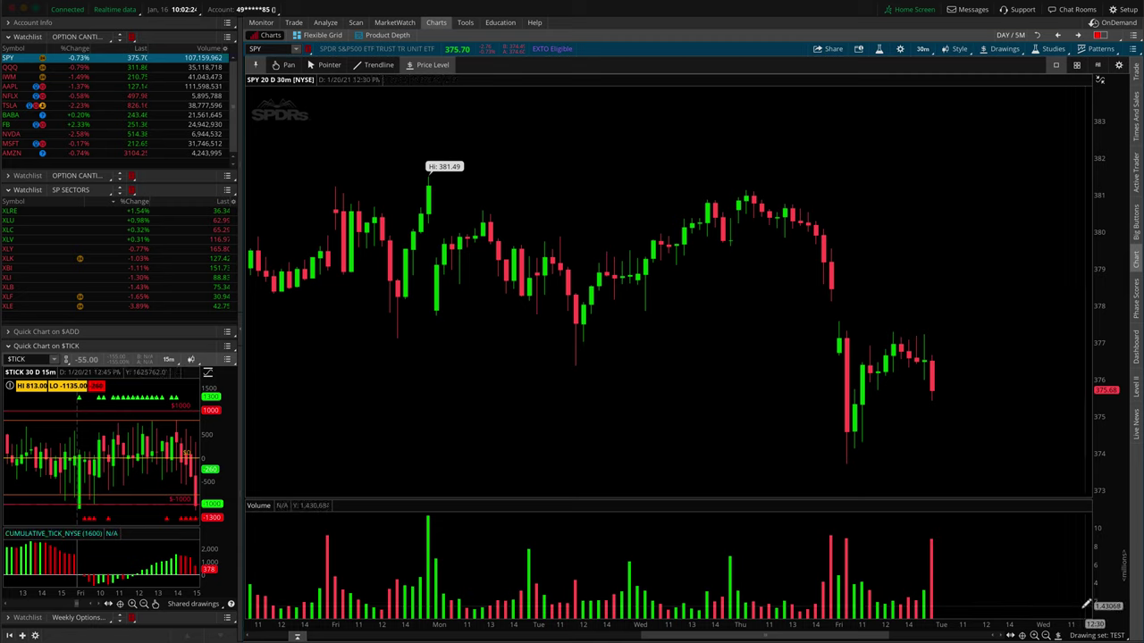
Draw a Fibonacci spiral centred below Tuesday's low on the SPY chart, with its second point up toward the candles
left_click(1060, 635)
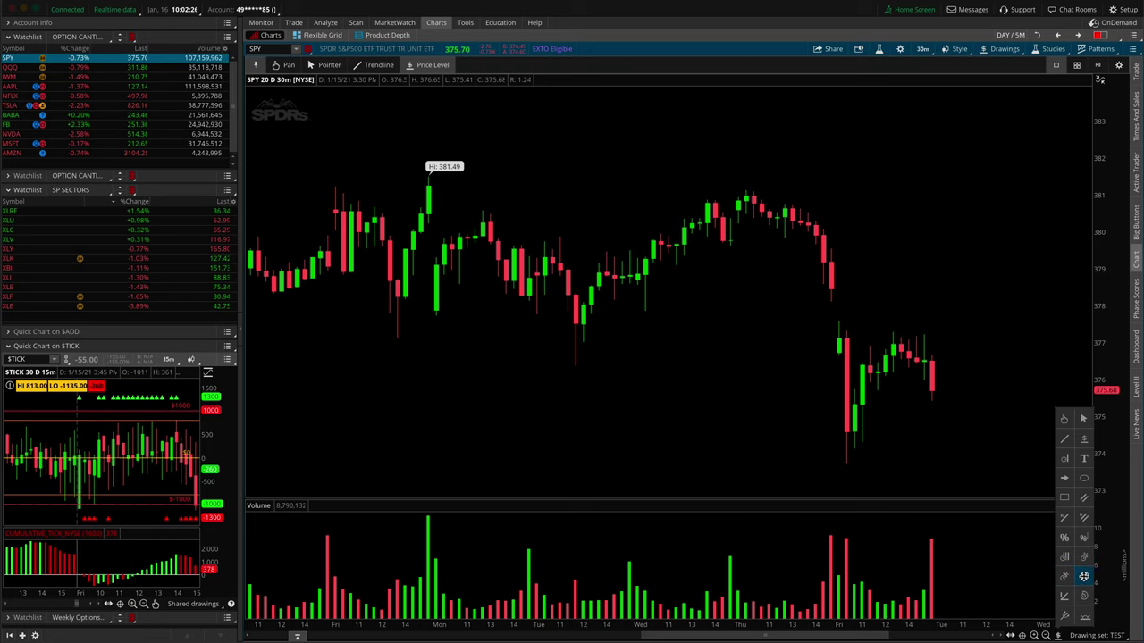
left_click(1083, 596)
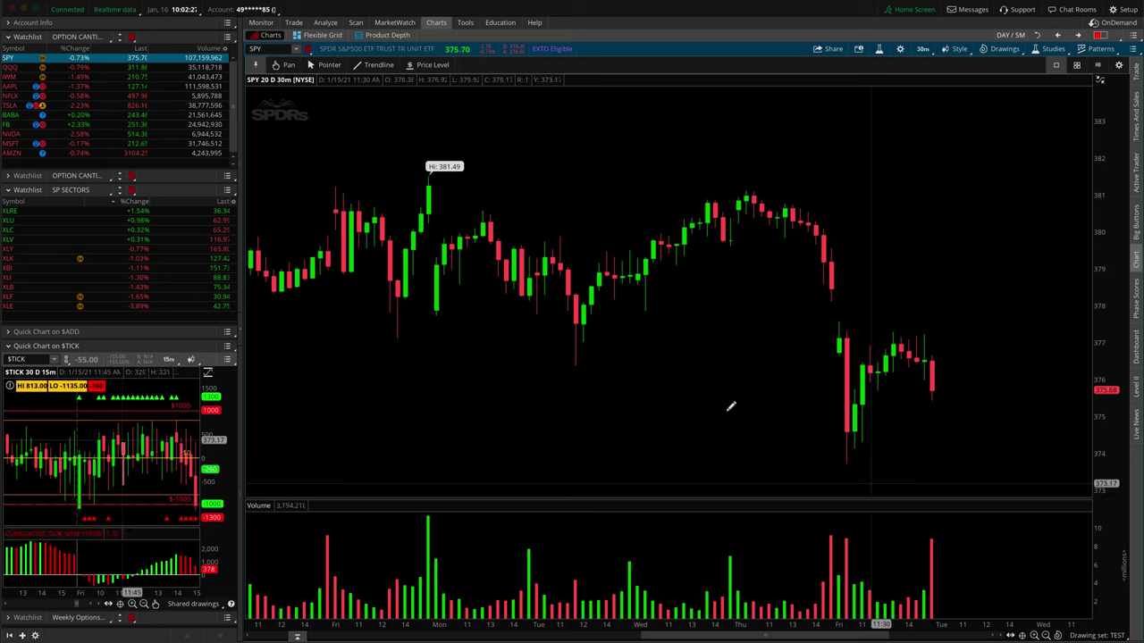
left_click(599, 385)
left_click(622, 336)
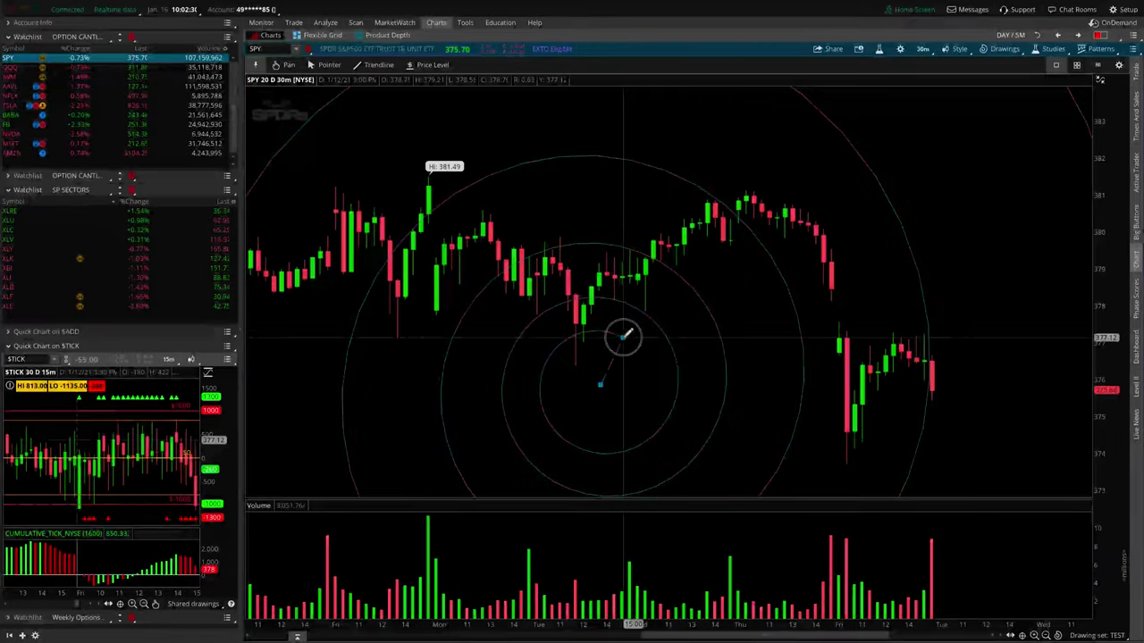
Draw Fibonacci Extensions rising from below Tuesday's low to about Wednesday's low, with the third point near $374.06 on Thursday
mouse_move(1061, 624)
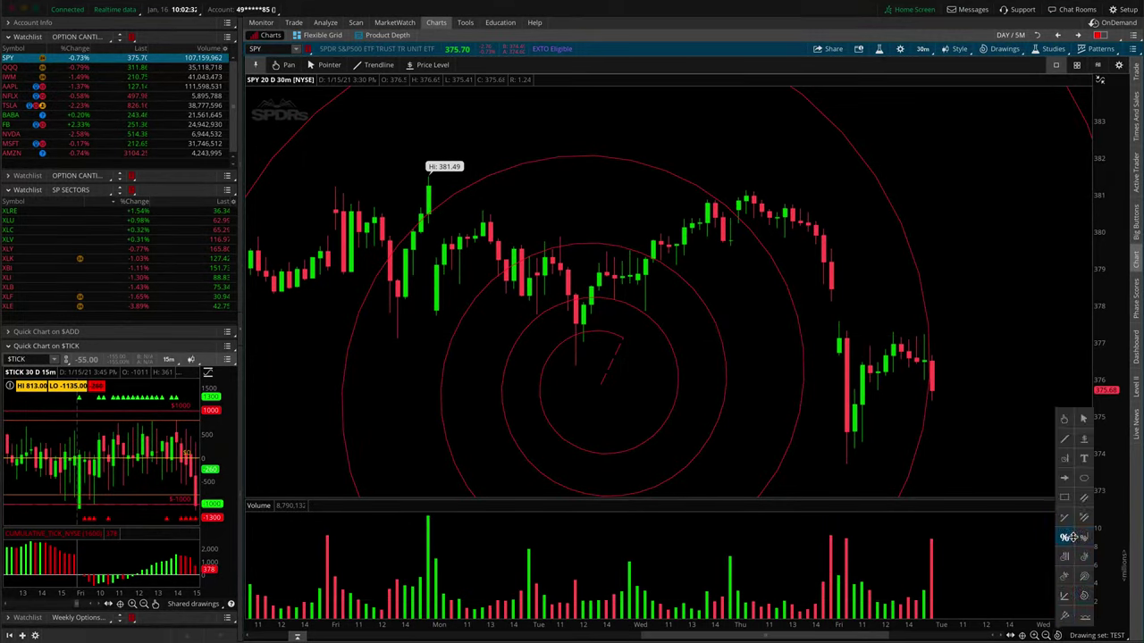
left_click(1085, 539)
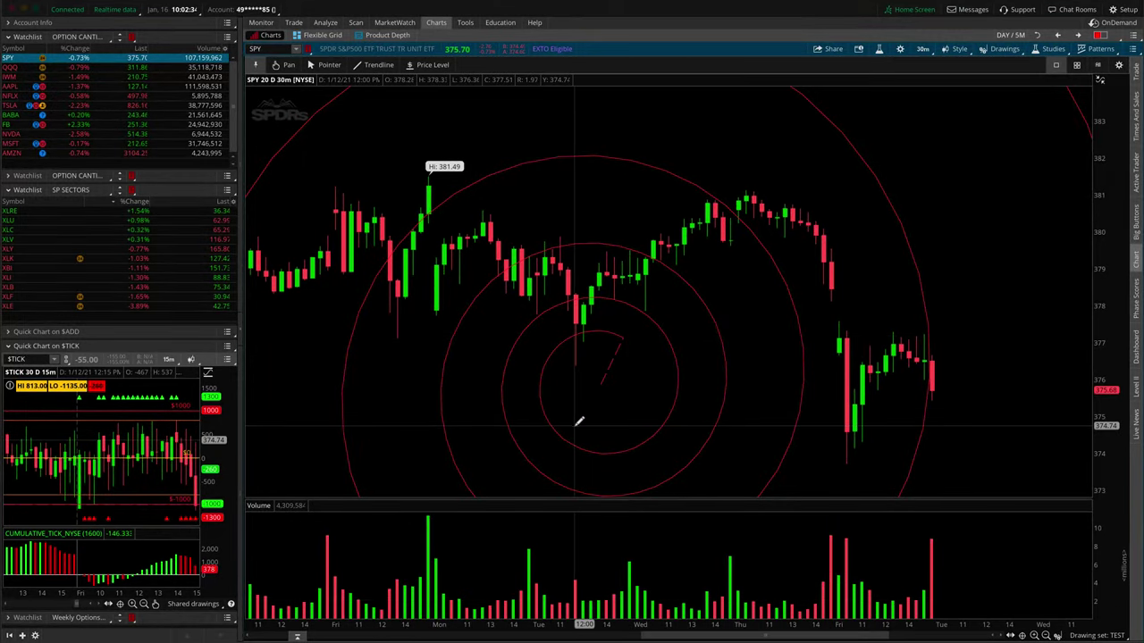
left_click(574, 425)
left_click(646, 312)
left_click(746, 446)
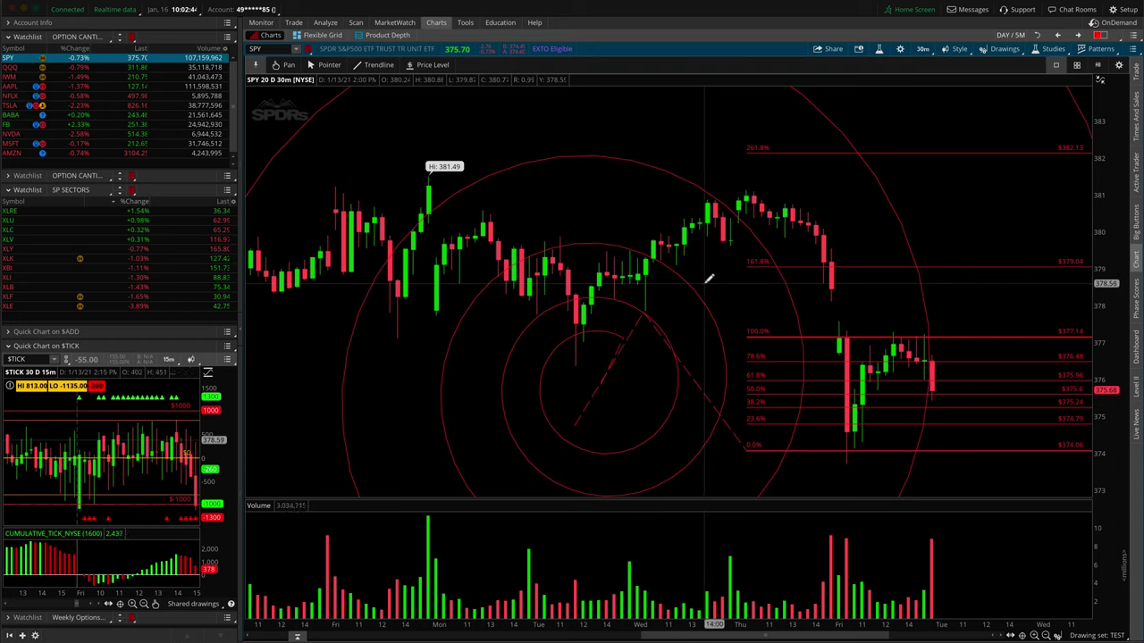
Switch to the CLEAN drawing set and clear all of its drawings from the SPY chart
left_click(1006, 50)
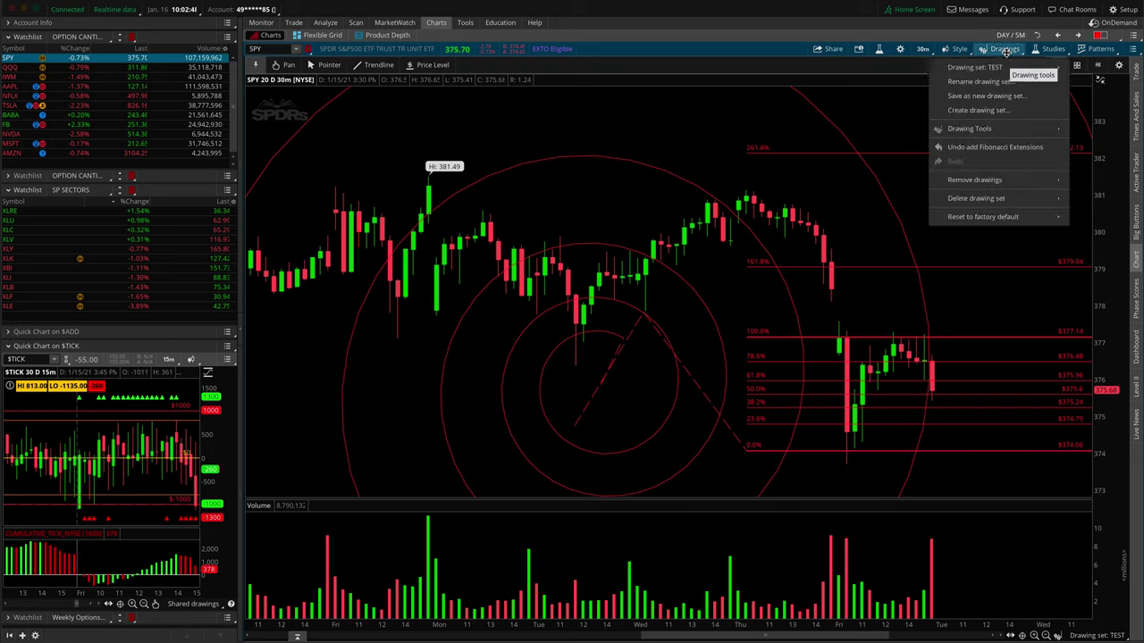
mouse_move(1011, 69)
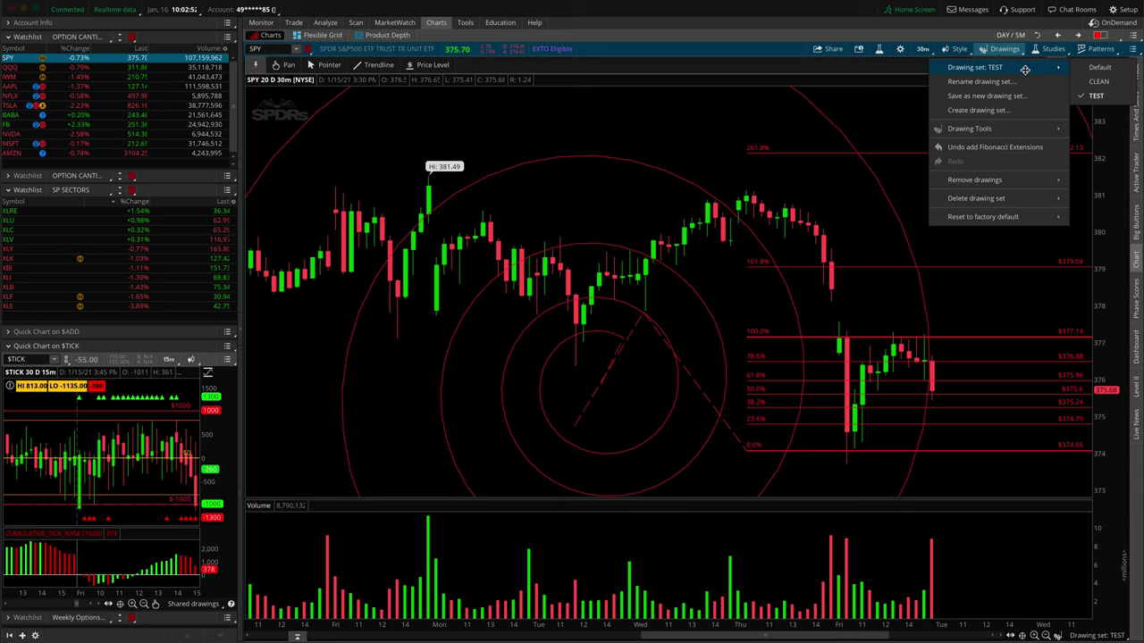
left_click(1117, 81)
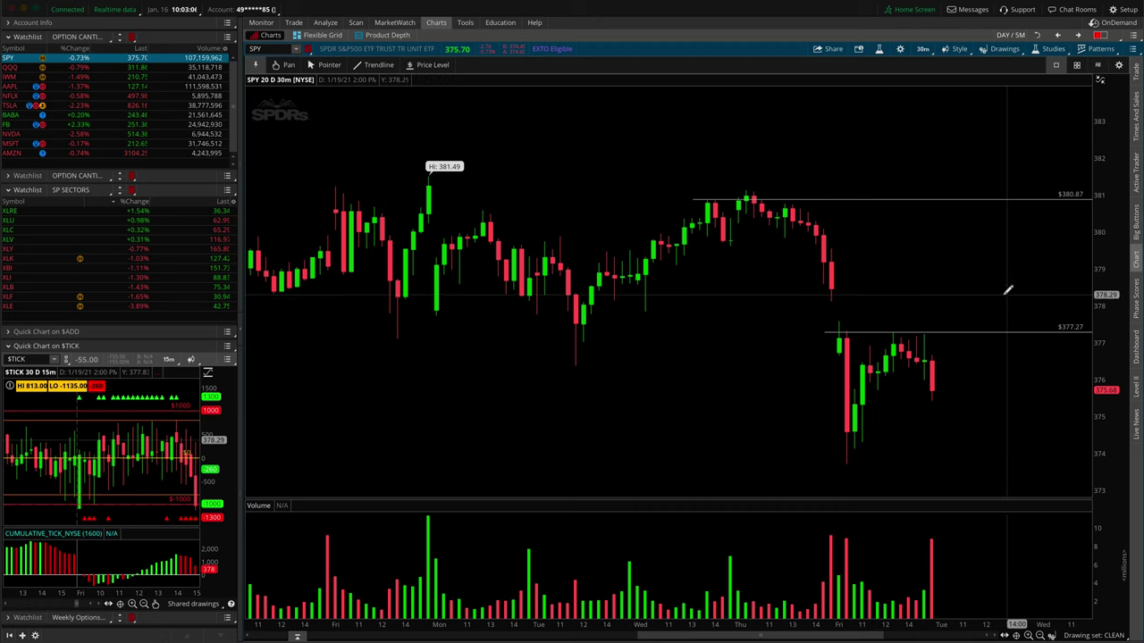
right_click(894, 154)
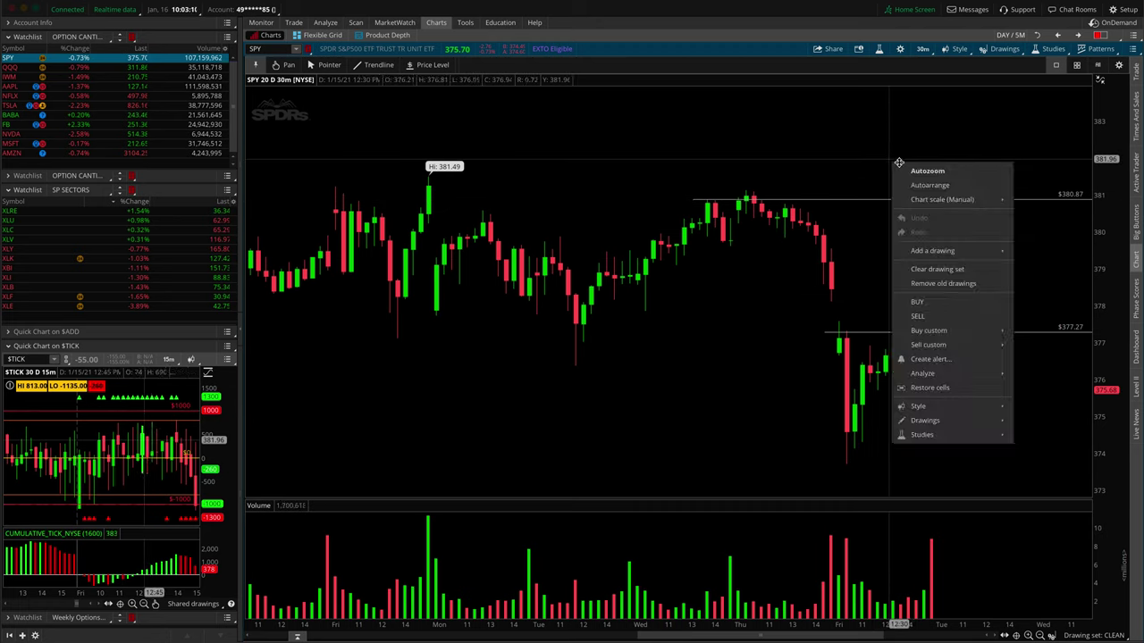
left_click(970, 268)
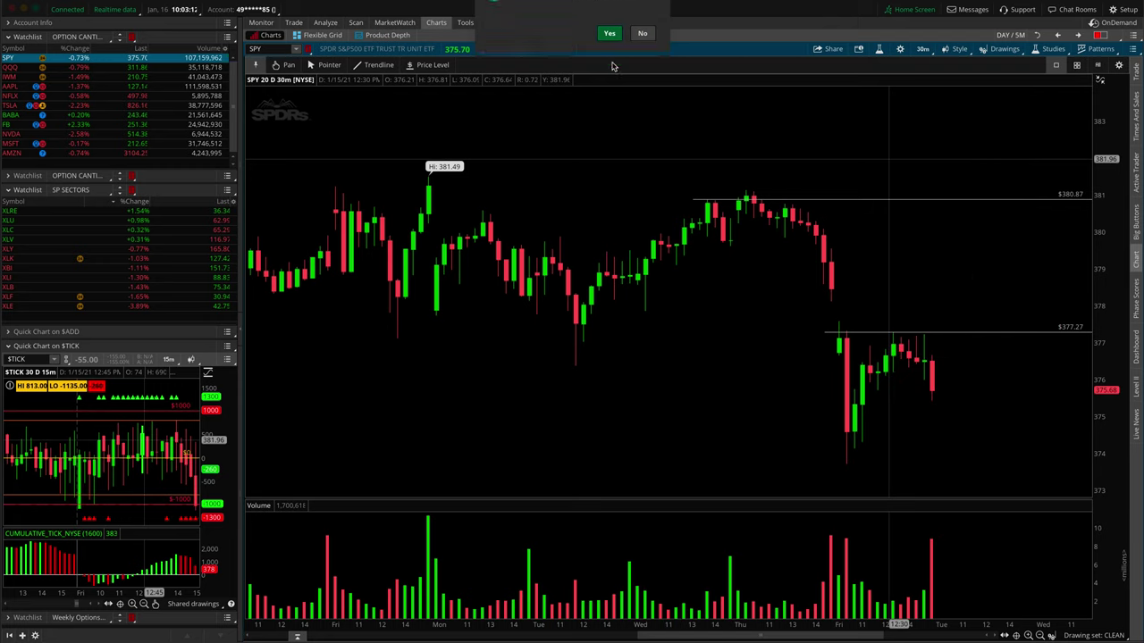
key("Return")
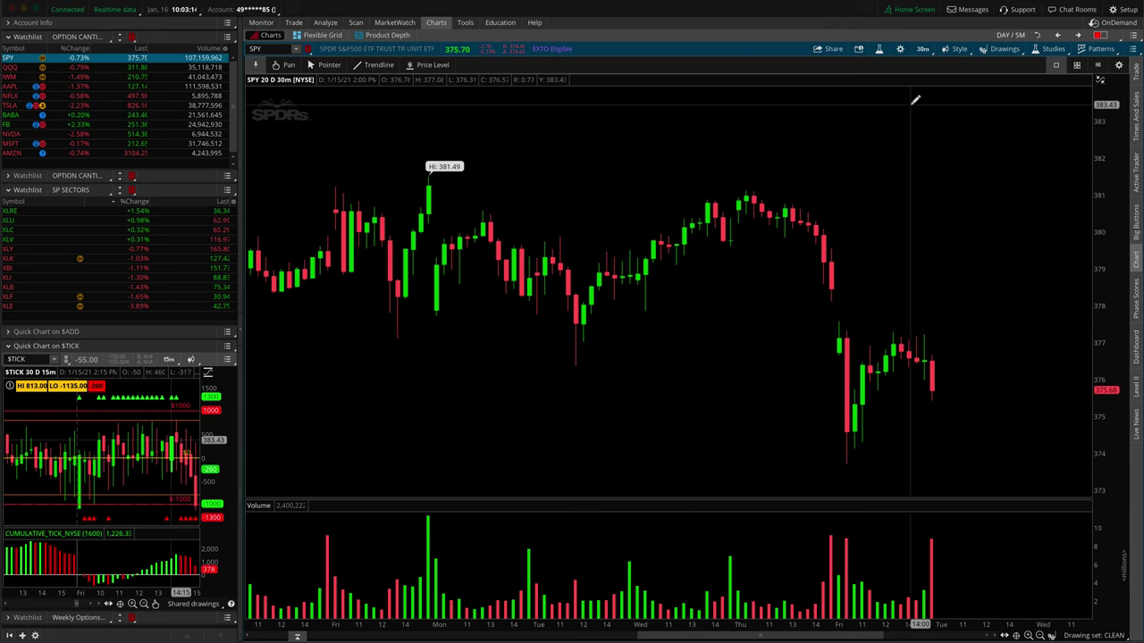
Show the Default drawing set and view its price levels on the 6 M : 1D time frame
left_click(1003, 49)
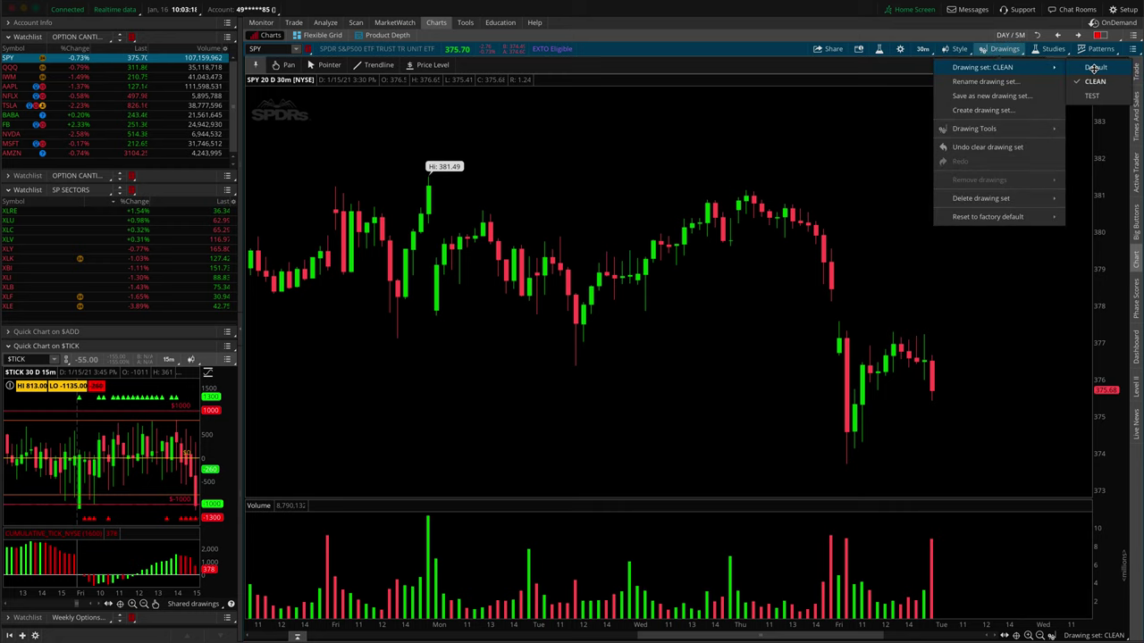
left_click(1095, 68)
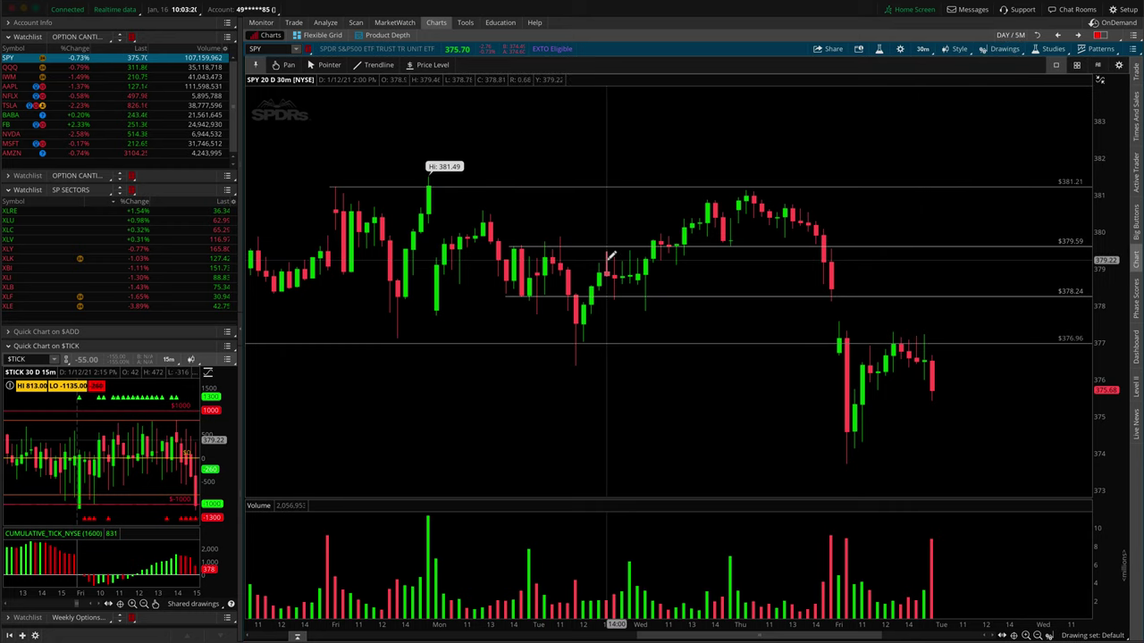
left_click_drag(611, 258, 928, 151)
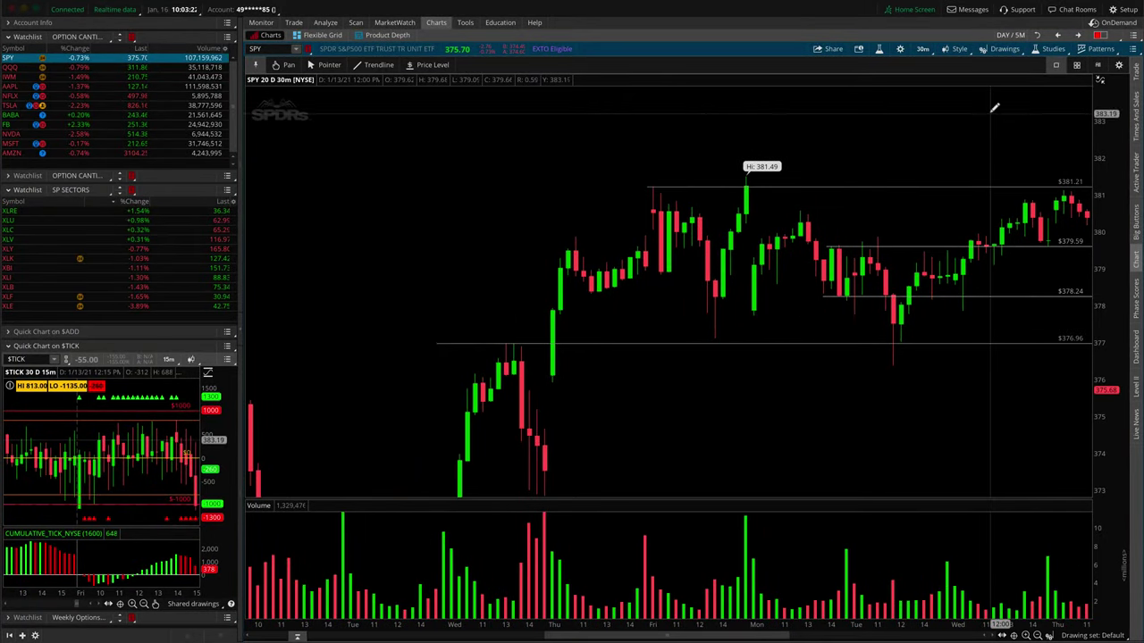
left_click(923, 50)
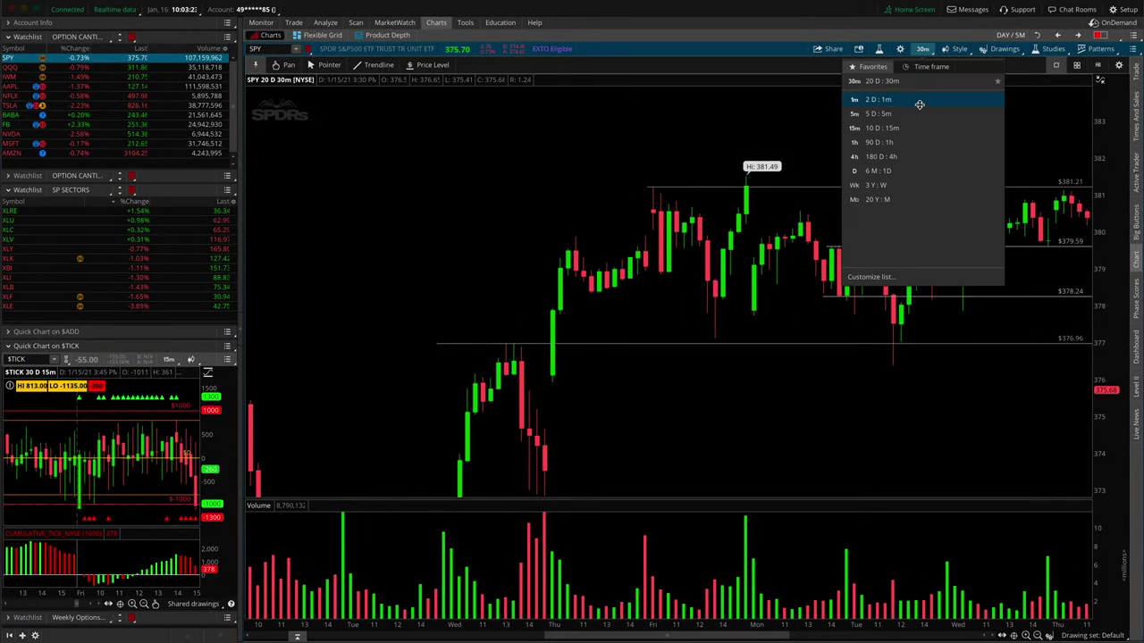
left_click(902, 170)
left_click_drag(877, 192, 512, 170)
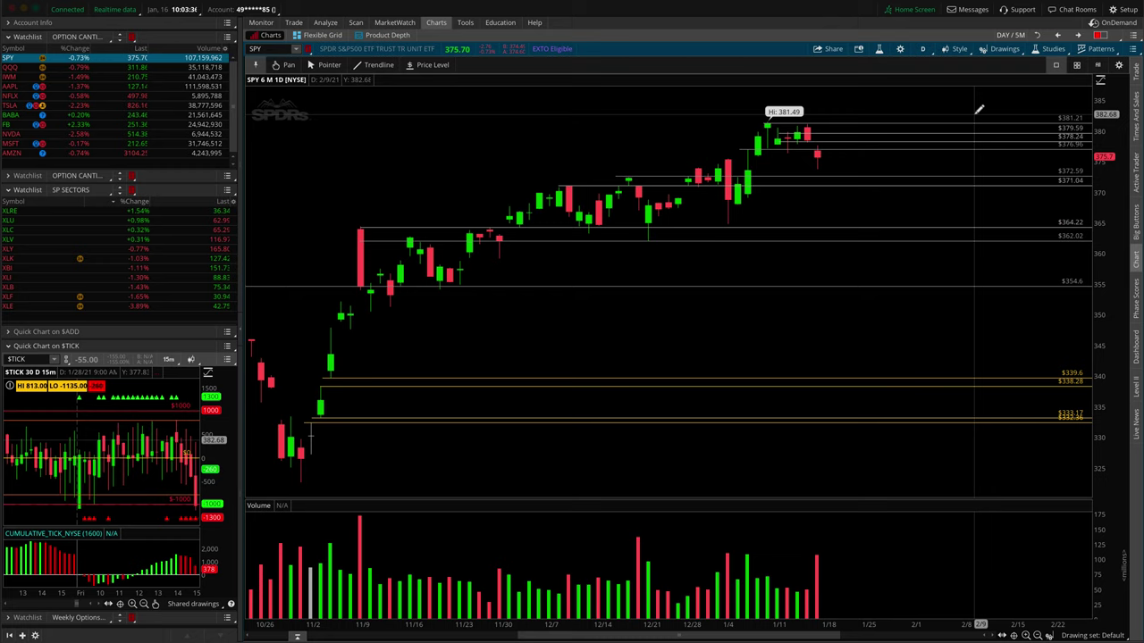
Switch to the TEST drawing set and set the chart's time frame to 20 D : 30m
left_click(1002, 48)
mouse_move(996, 67)
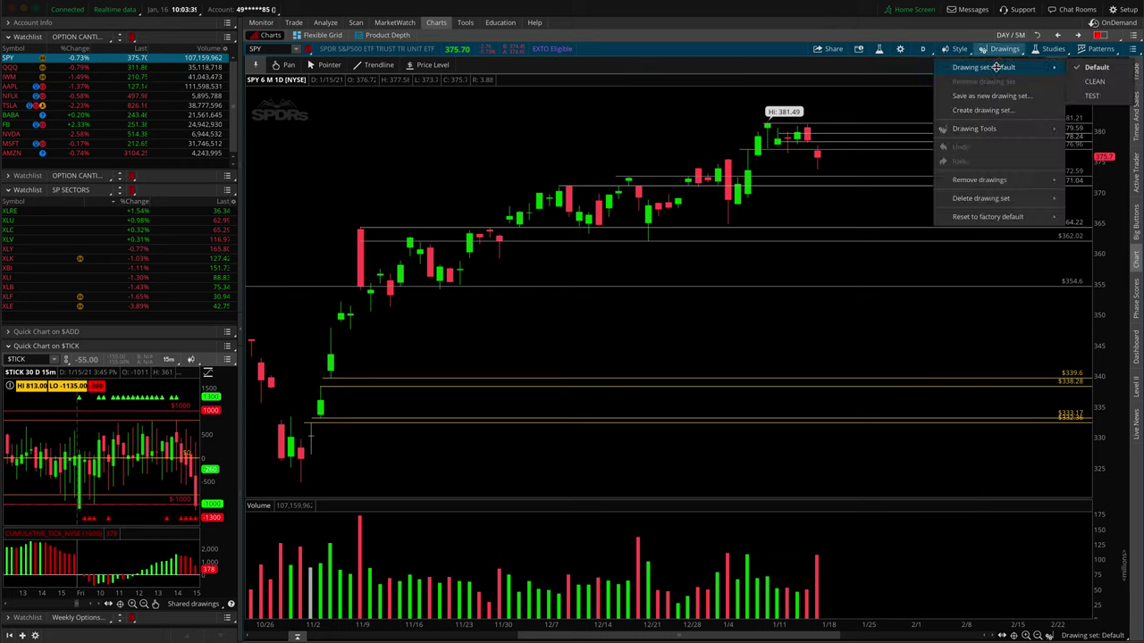
left_click(1108, 95)
left_click_drag(860, 595, 740, 201)
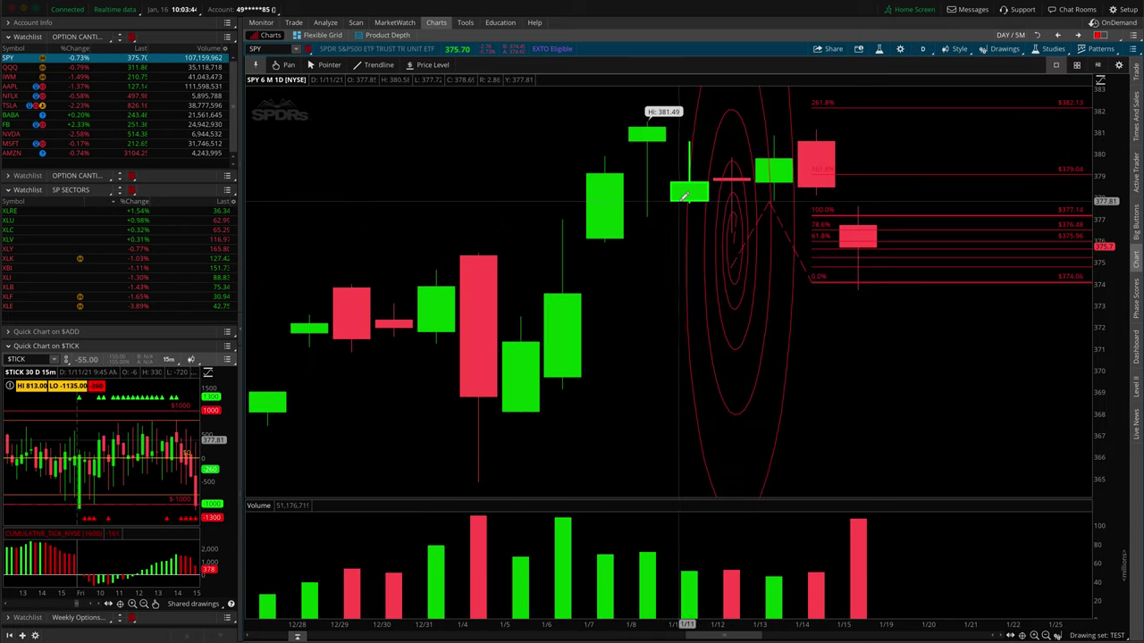
left_click(921, 47)
left_click(897, 143)
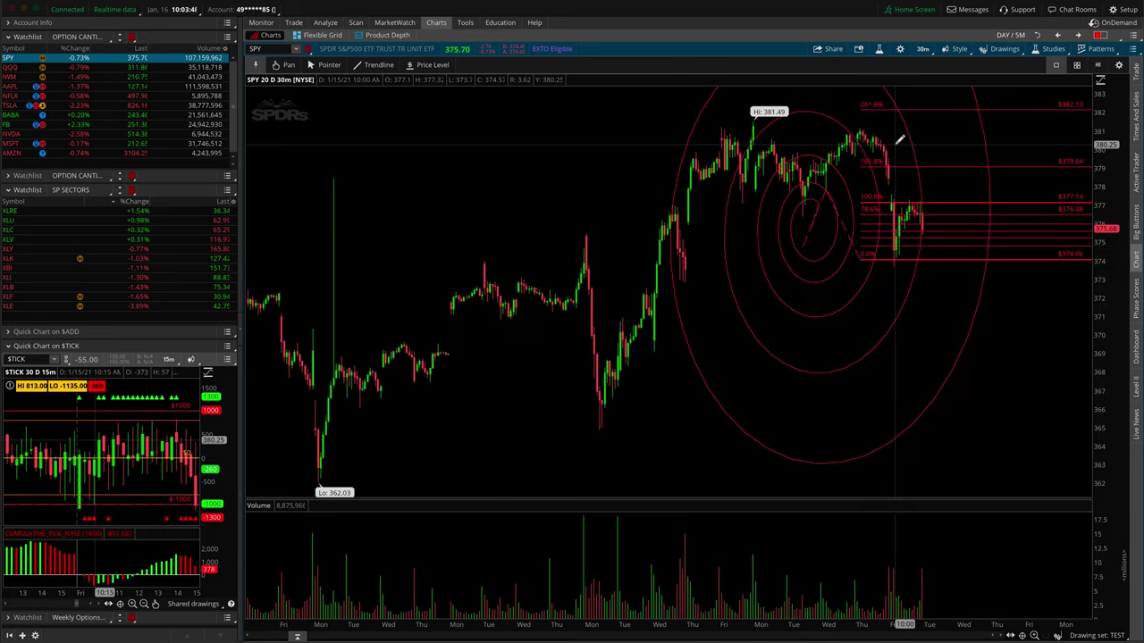
left_click_drag(1019, 312, 577, 260)
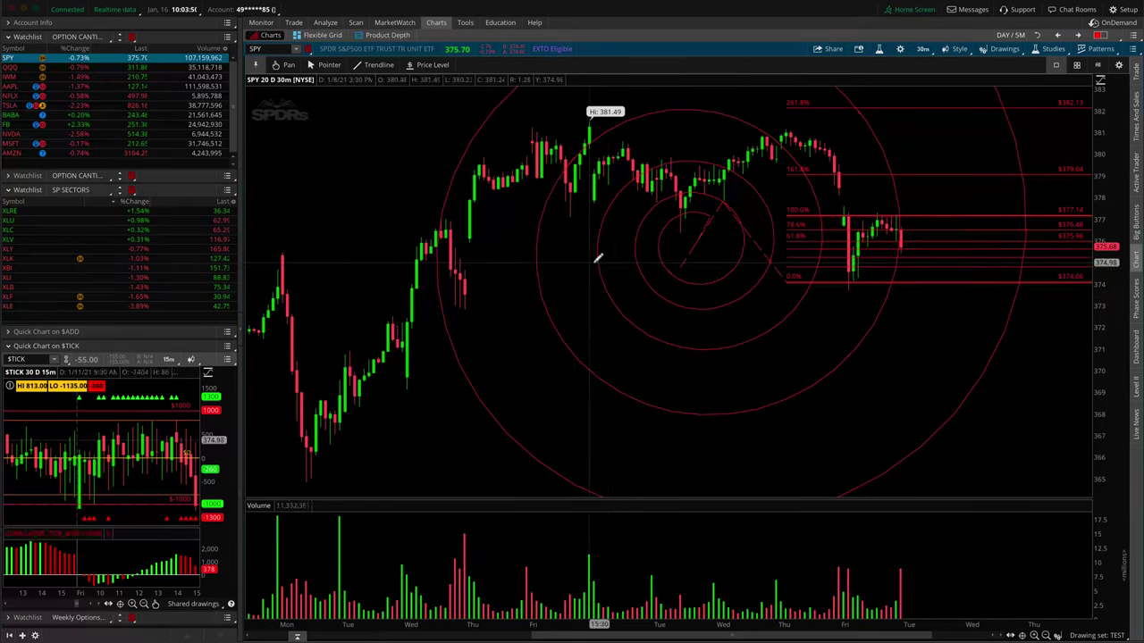
scroll(757, 283, "down", 2)
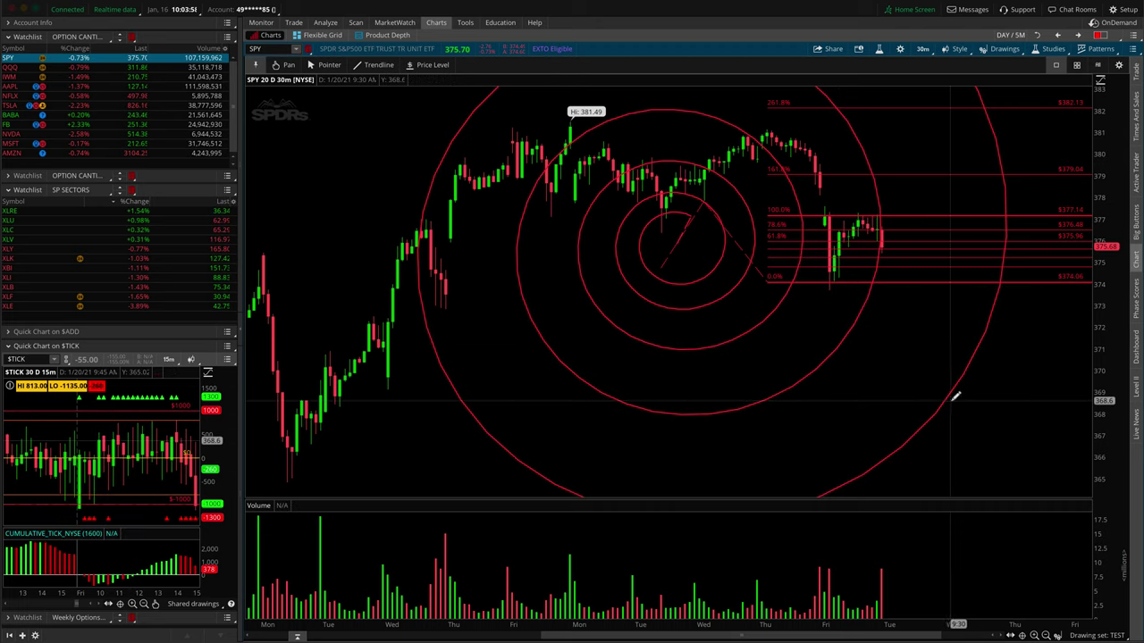
Change the active drawing set to Default, CLEAN and back to TEST to compare their drawings
left_click(1093, 634)
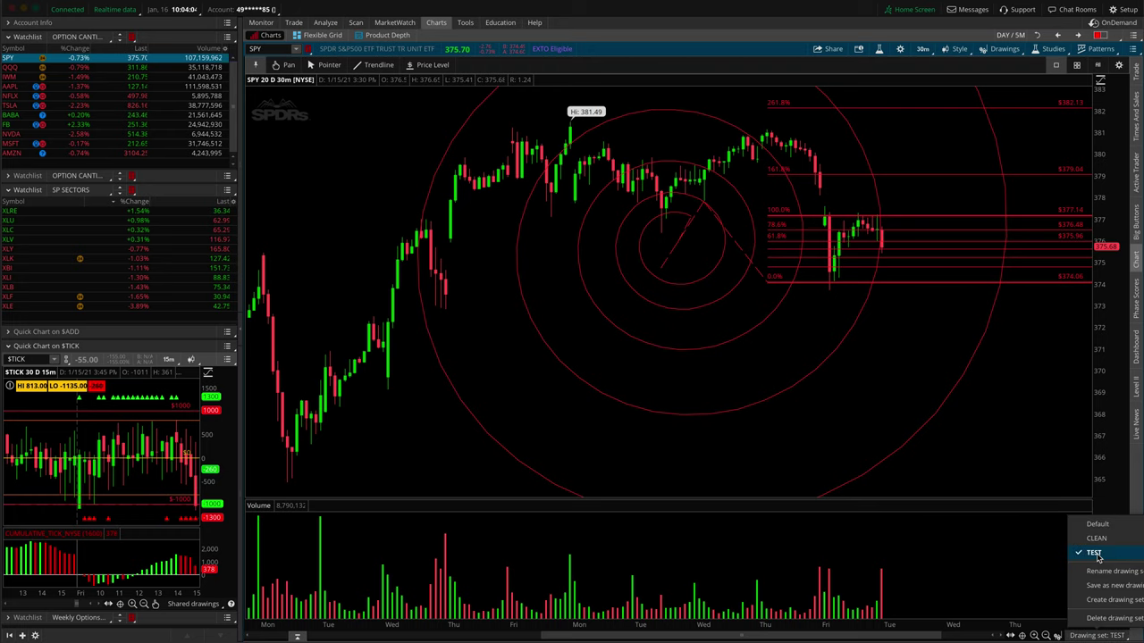
left_click(1105, 524)
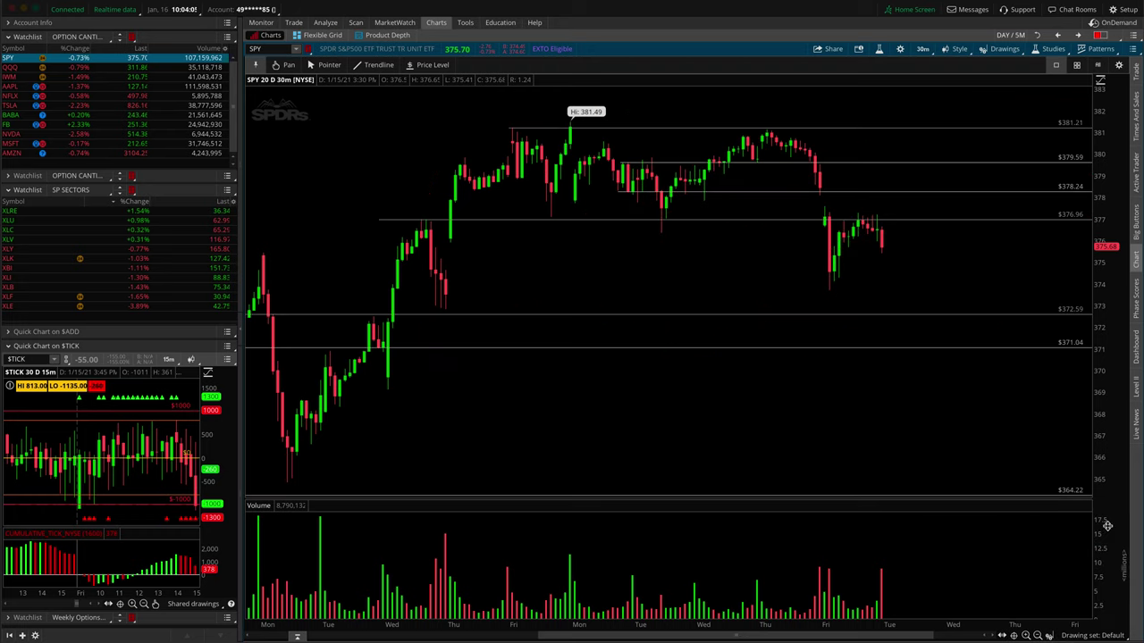
left_click(1093, 635)
left_click(1091, 541)
left_click(1088, 635)
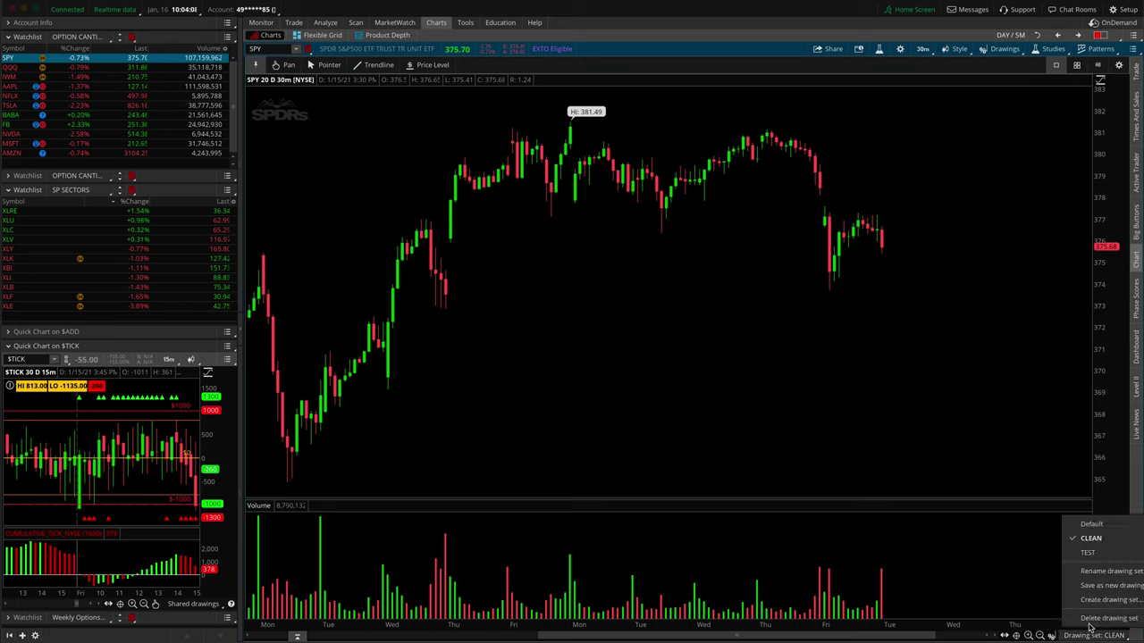
left_click(1090, 554)
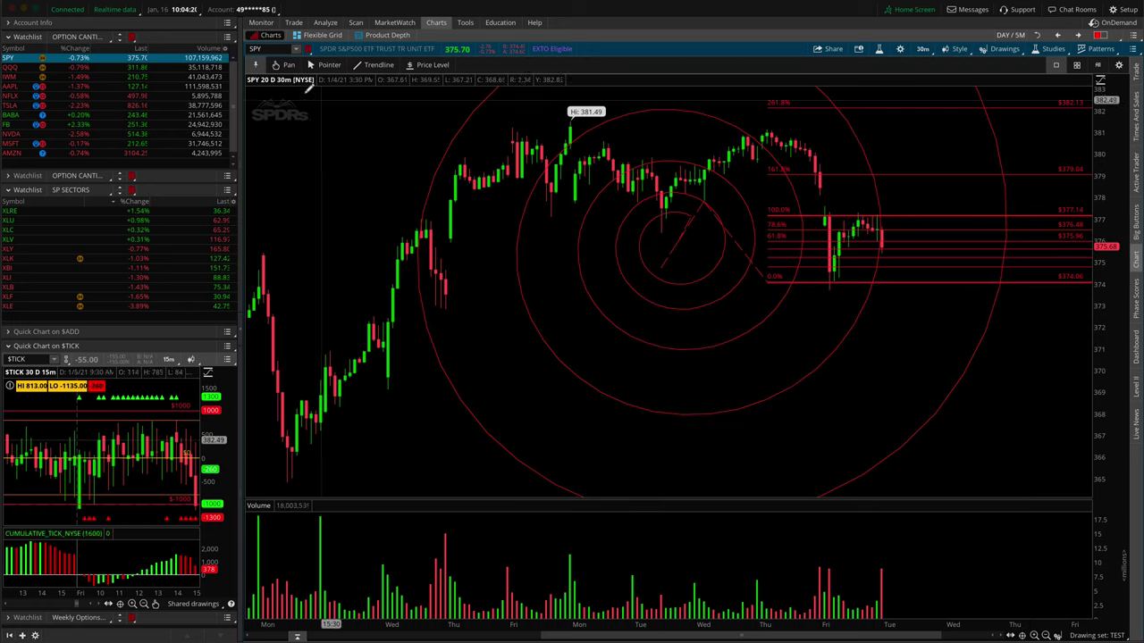
mouse_move(332, 209)
left_mouse_down()
mouse_move(255, 84)
mouse_move(473, 80)
left_mouse_up()
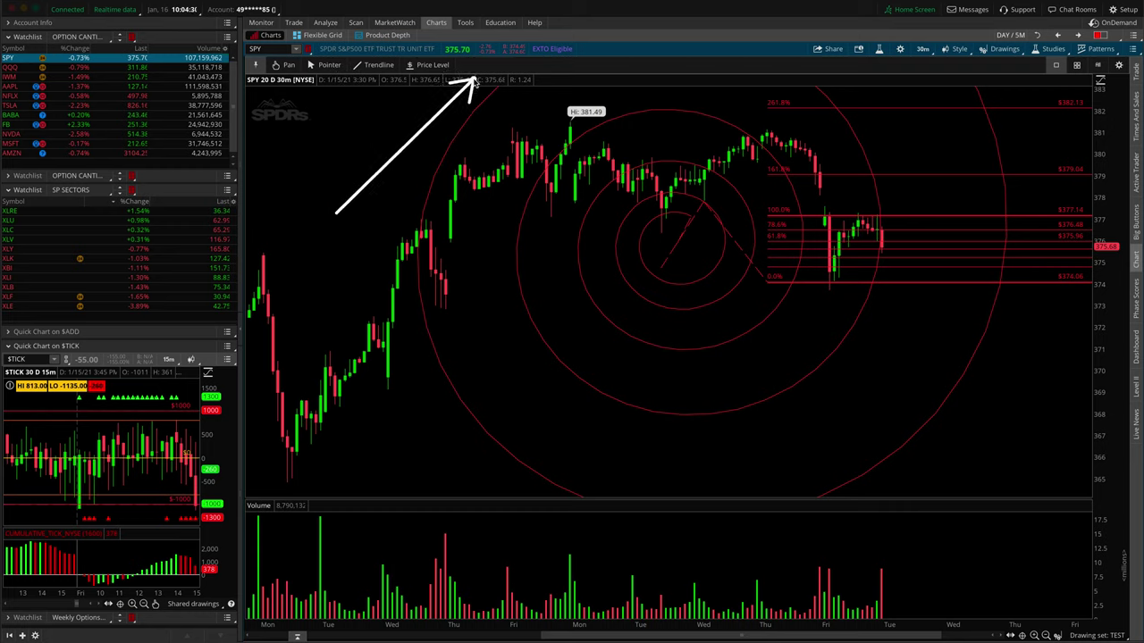